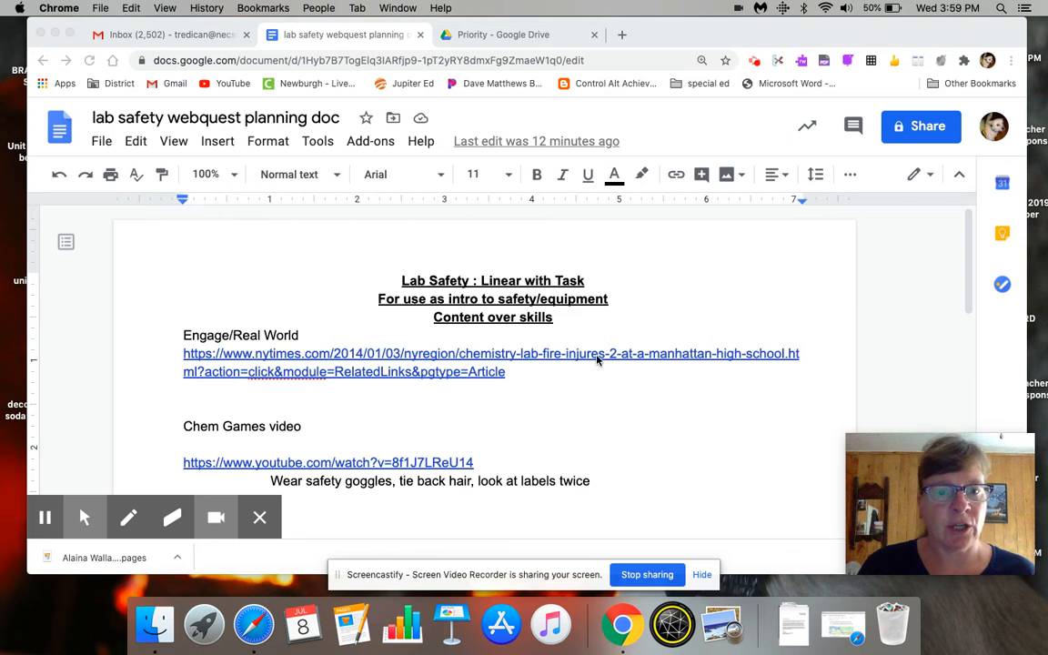
- Review the lab safety webquest planning document from the Engage section through the safety poster task
click(967, 244)
scroll(969, 300, down, 4)
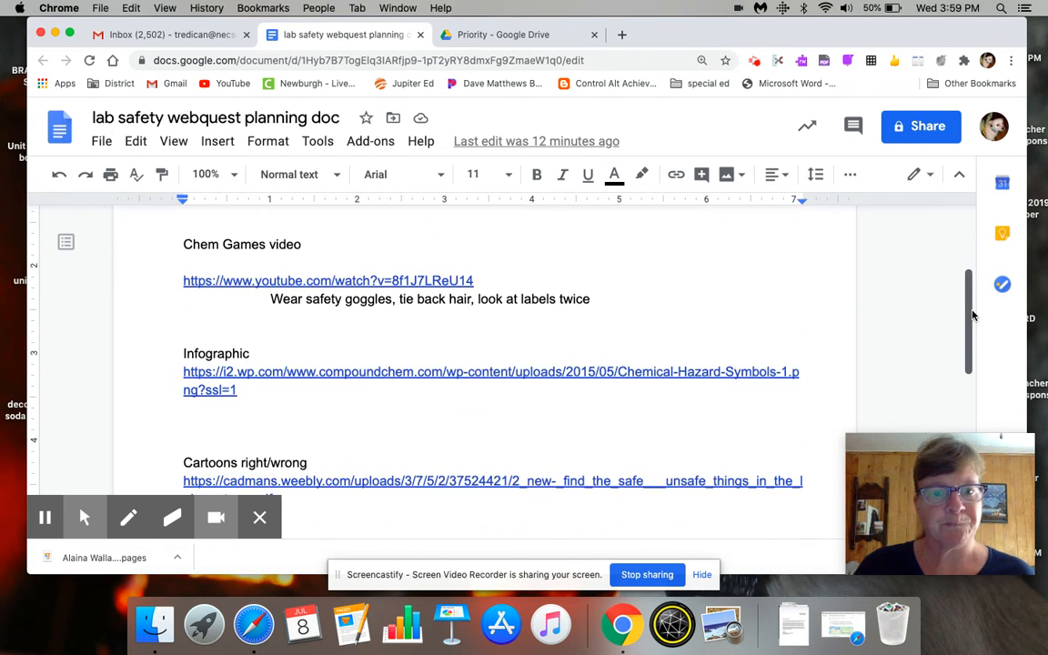
drag(972, 316, 976, 384)
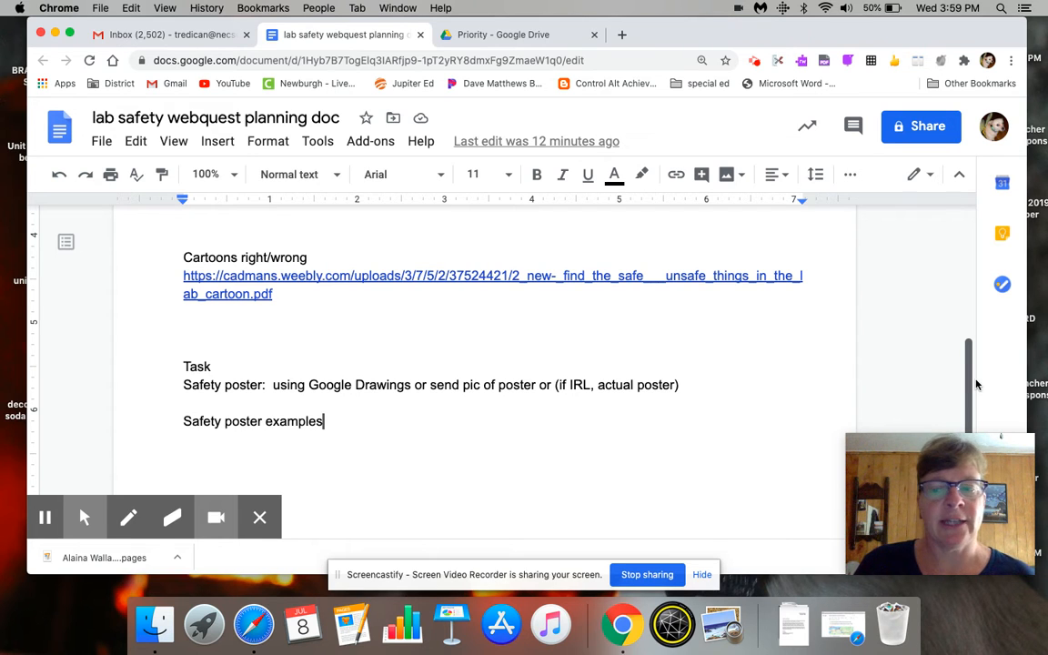
drag(977, 384, 974, 250)
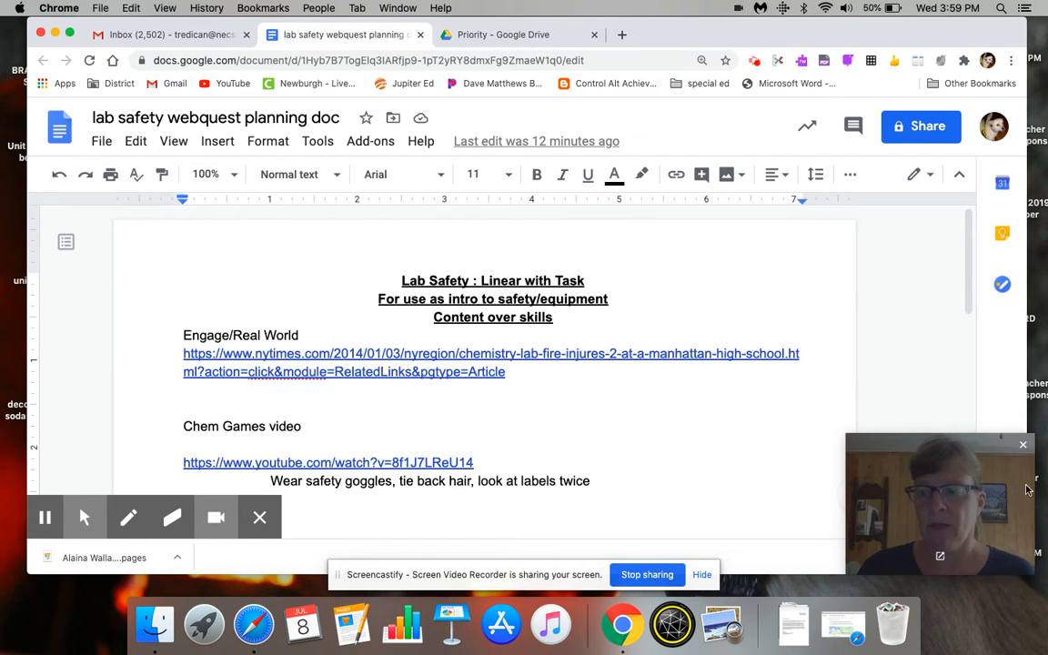
- Close the webcam preview and hide the recording tools covering the document
click(1024, 446)
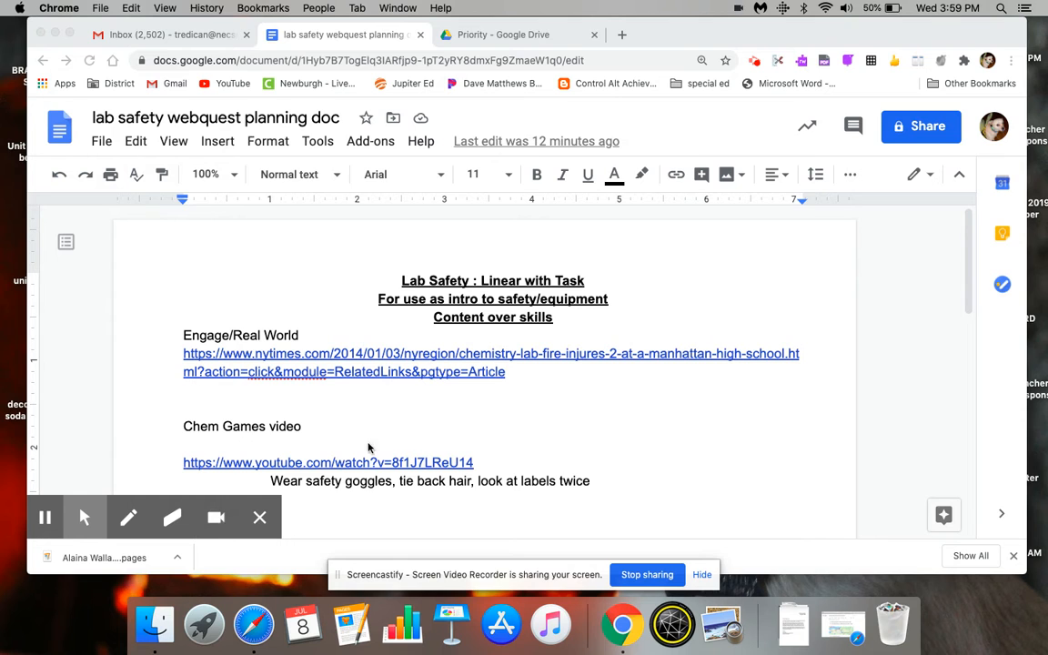
click(261, 525)
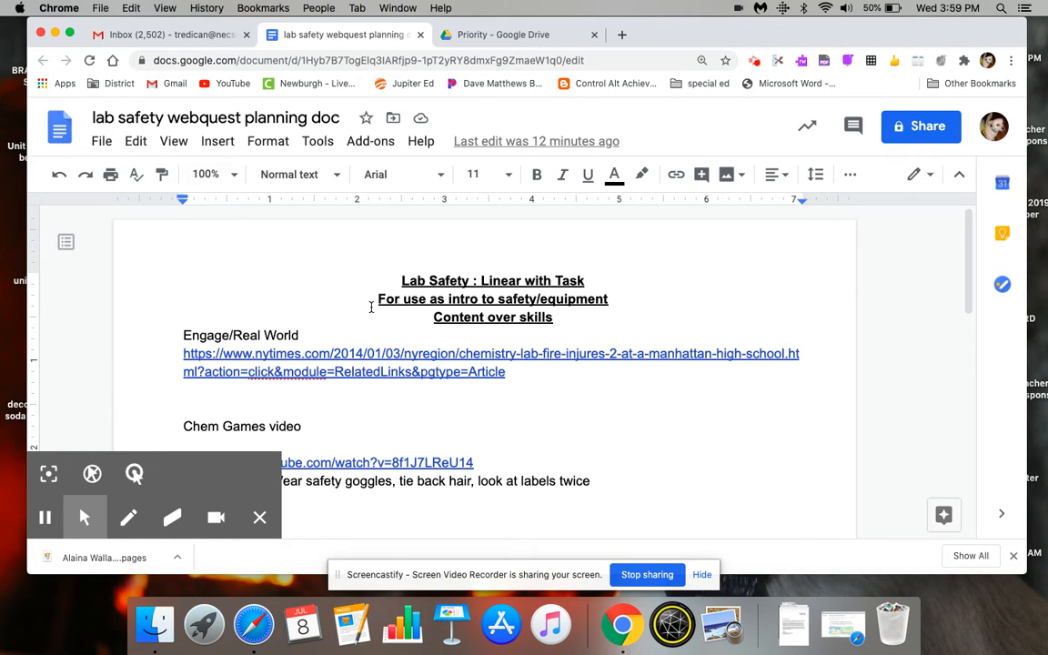
click(260, 519)
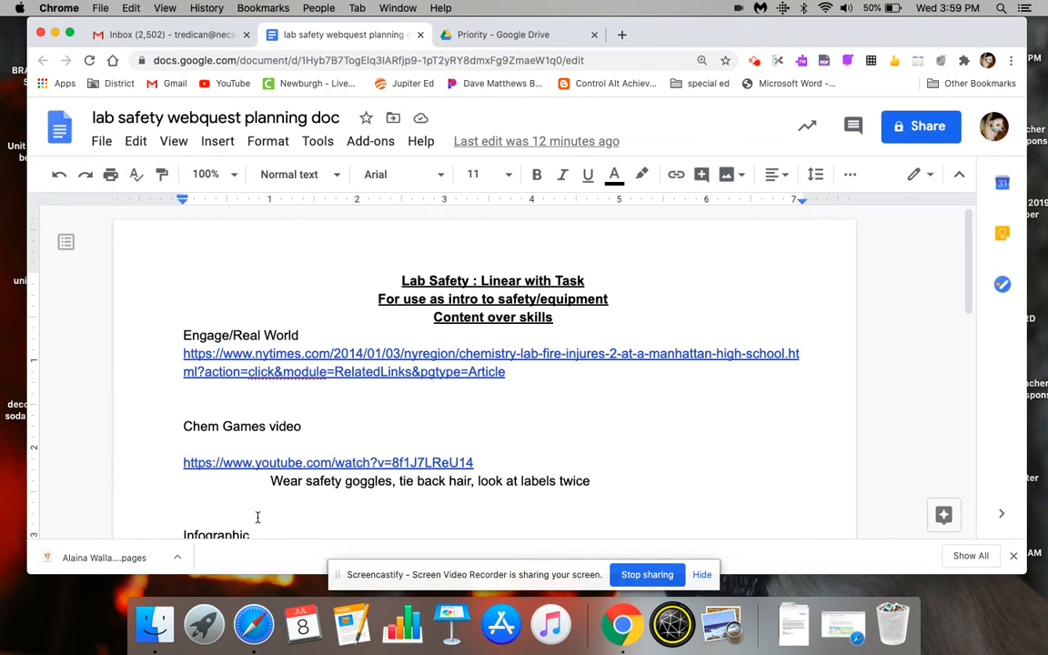
- Switch to Google Drive and create a new blank Google Form
click(525, 38)
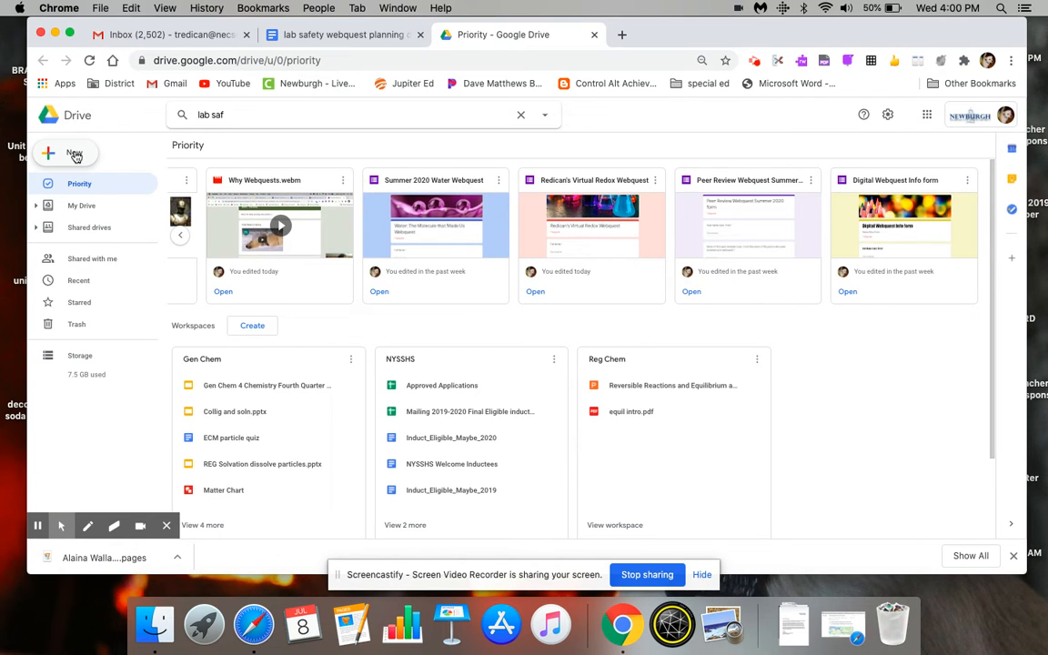
click(74, 155)
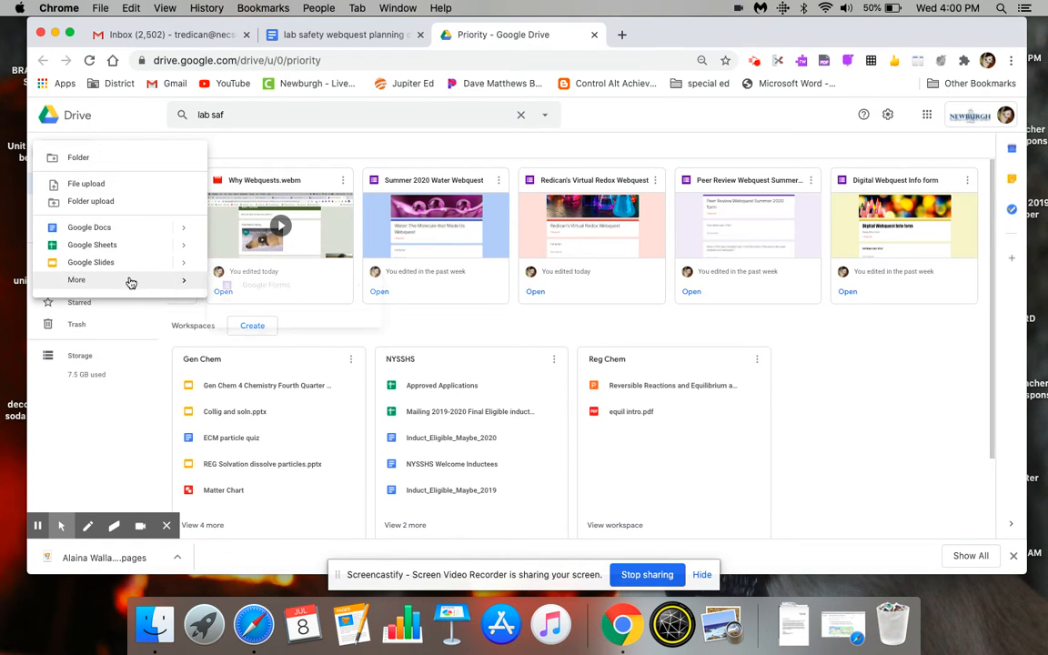
mouse_move(134, 280)
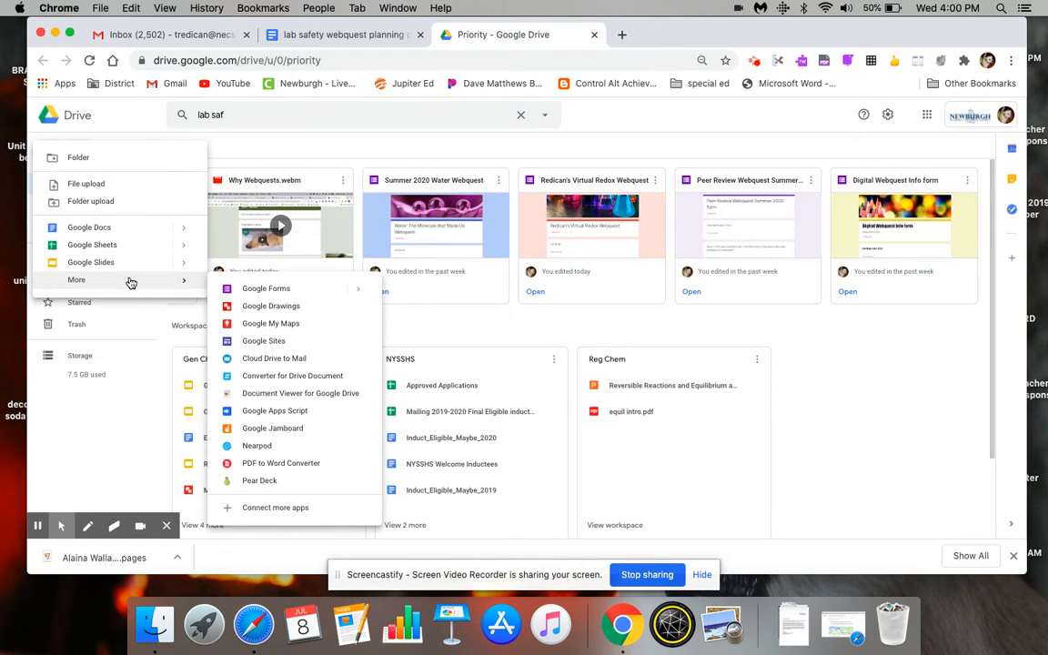
click(271, 291)
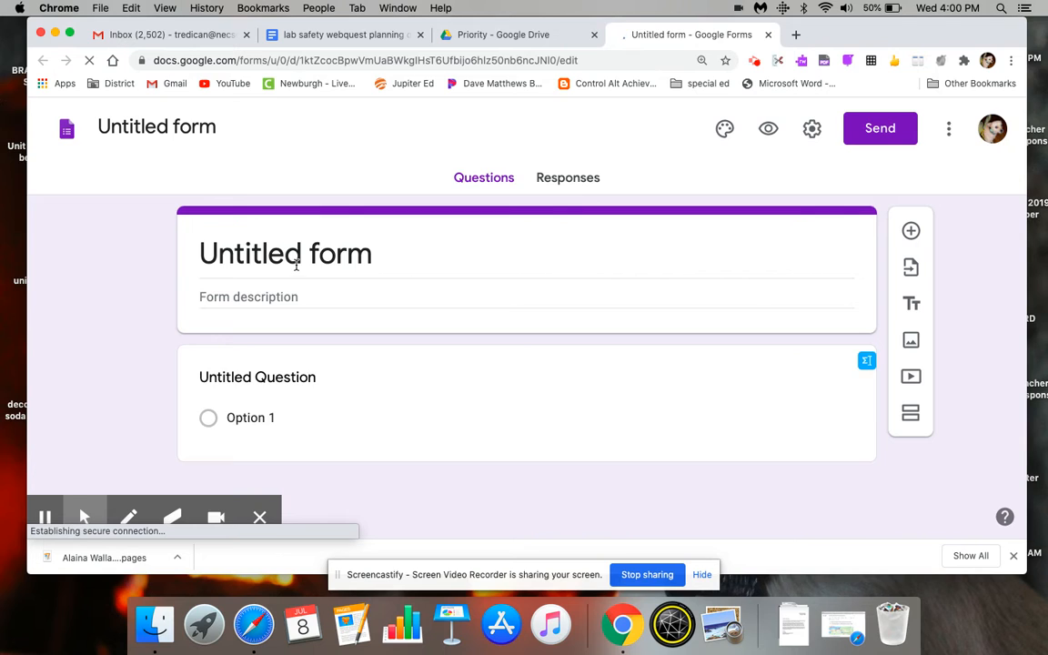
text(Lab)
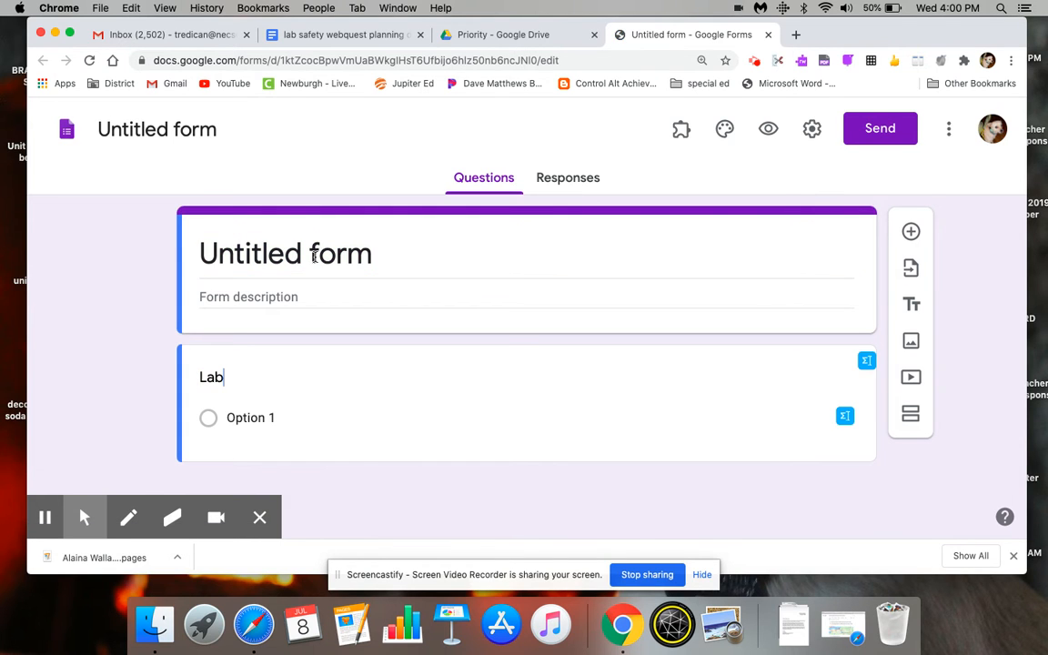
key(BackSpace)
key(BackSpace)
key(BackSpace)
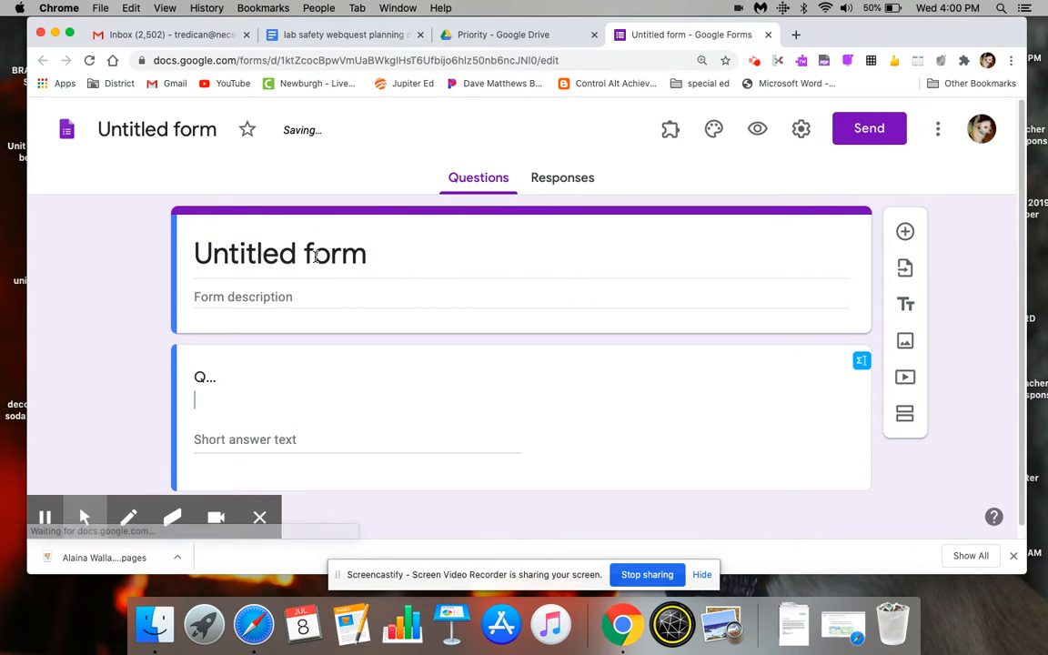
- Name the form "Lab Safety Webquest" and apply that name as its heading title
click(202, 129)
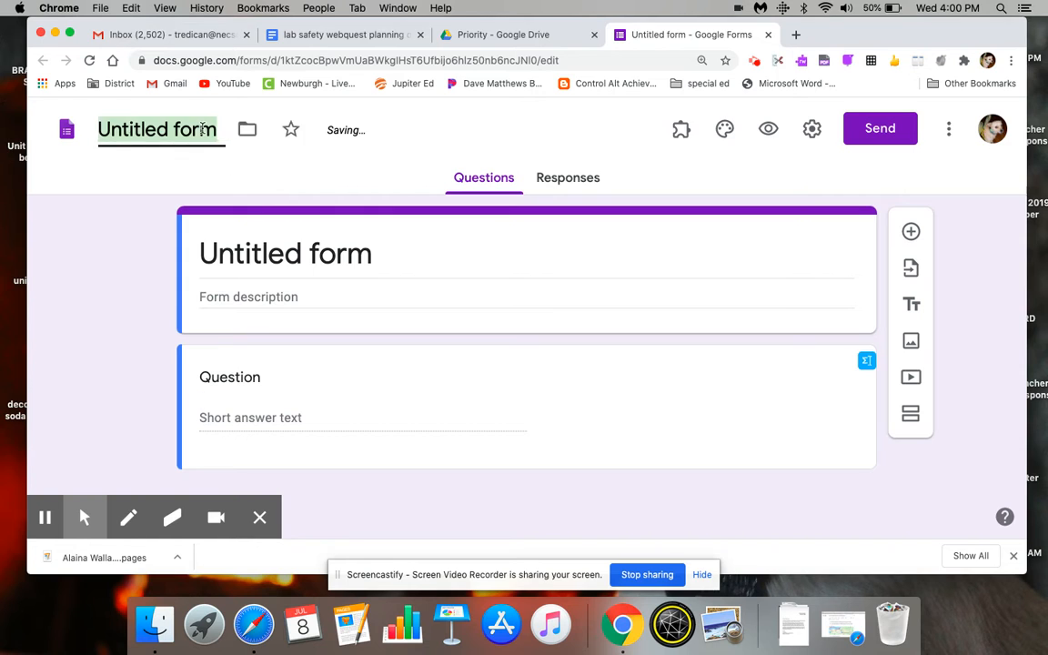
text(Lab Safety Webquest)
key(Return)
click(335, 235)
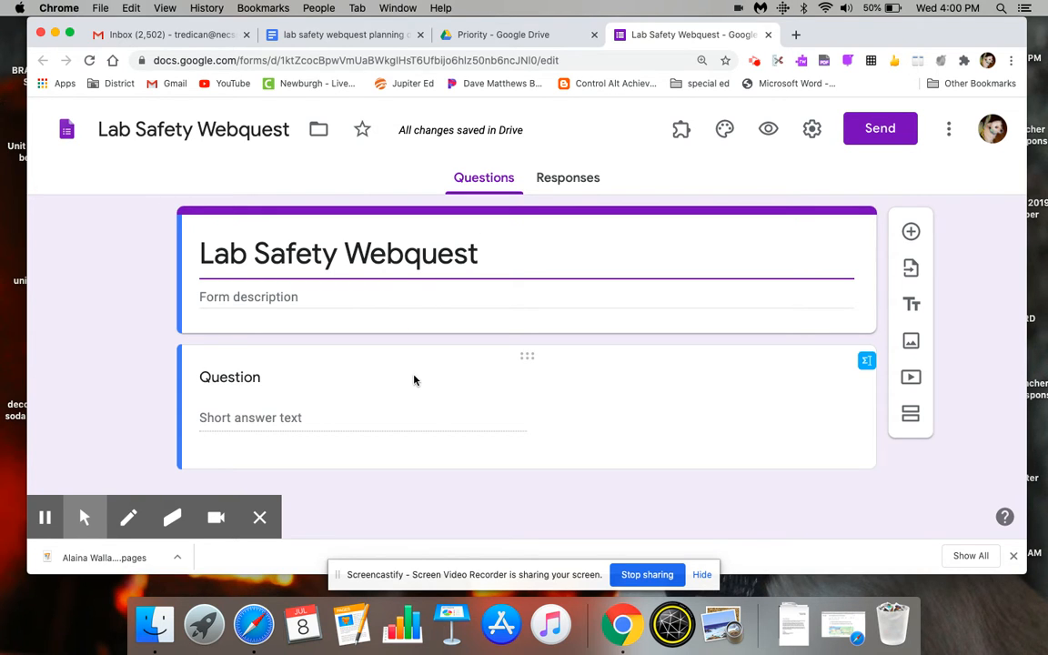
- Title the first short-answer question "Full Name" and make it required
click(277, 380)
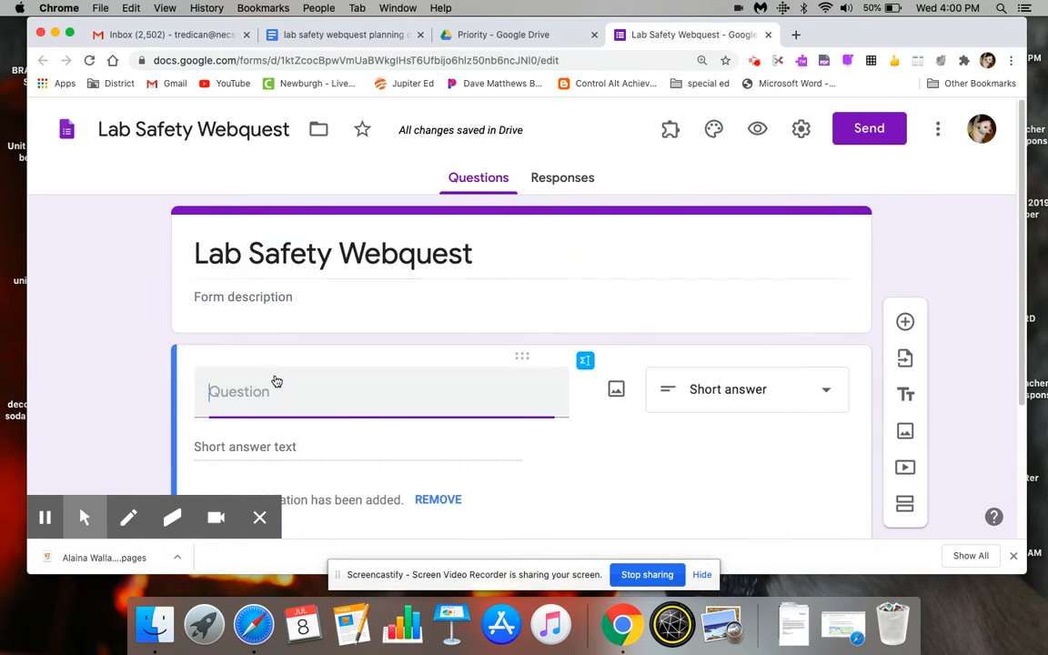
text(Full Name)
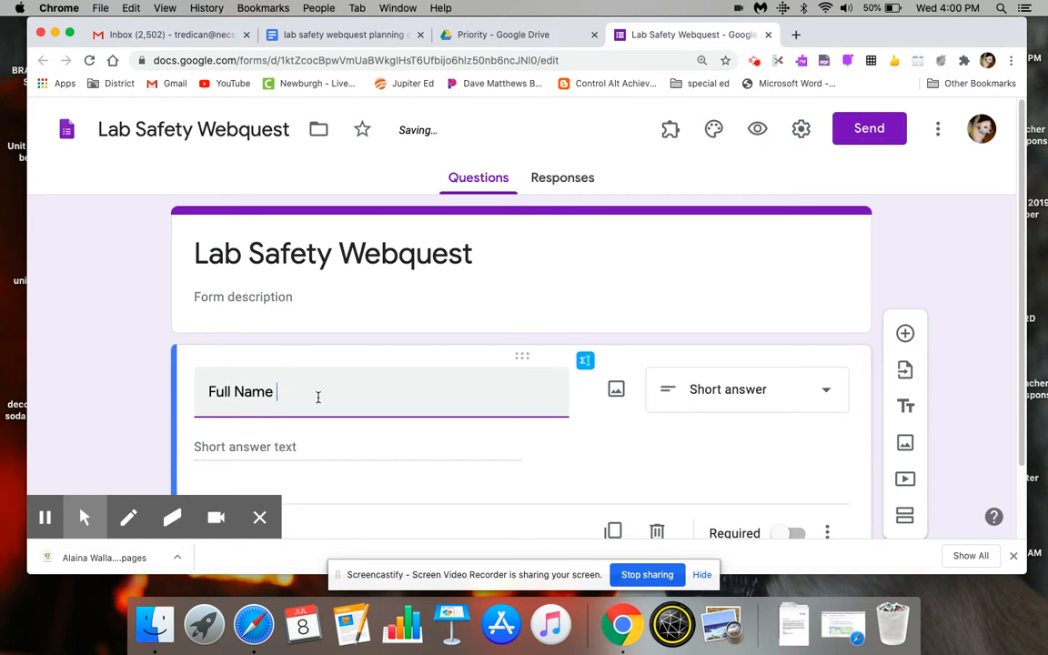
scroll(1021, 412, down, 1)
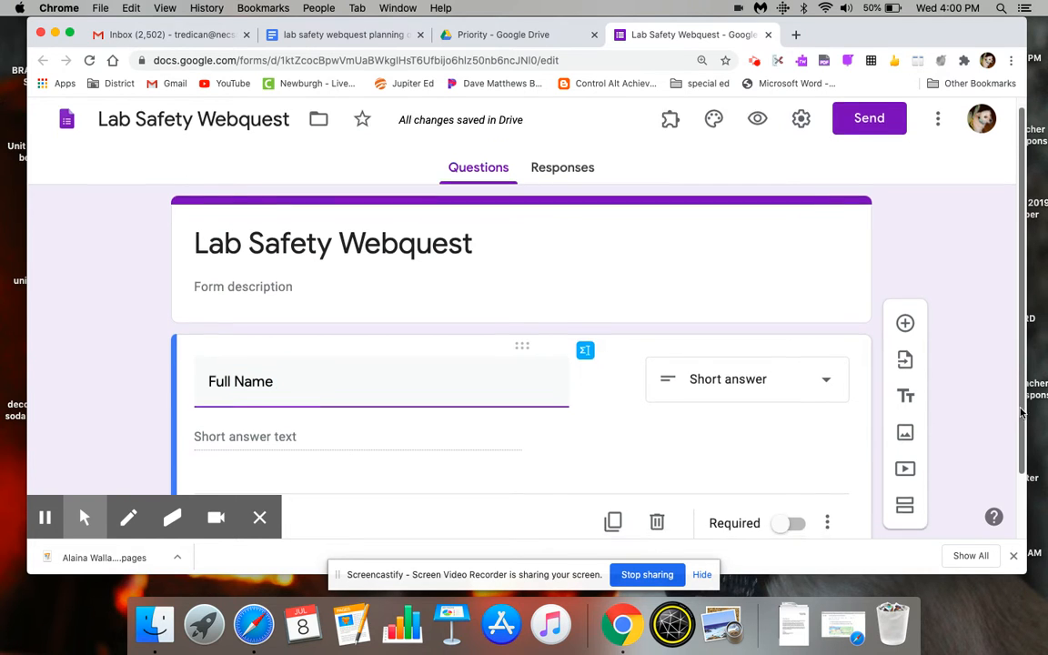
scroll(1021, 412, down, 3)
click(795, 464)
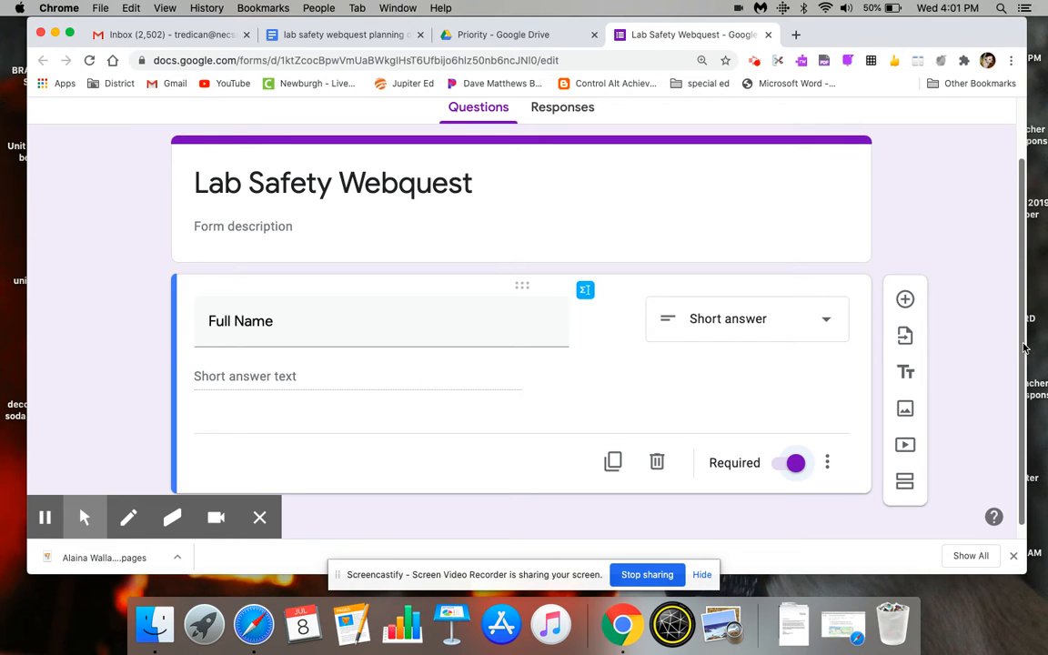
- In the form's general settings, remove the restriction to school district users and limit respondents to 1 response
scroll(1024, 347, up, 3)
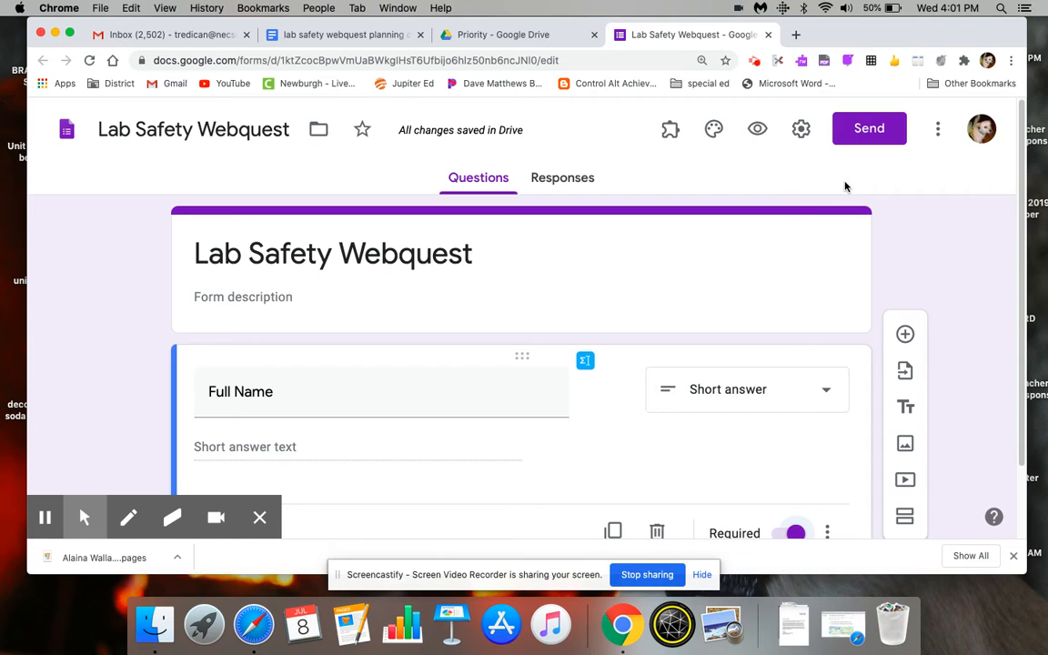
click(801, 132)
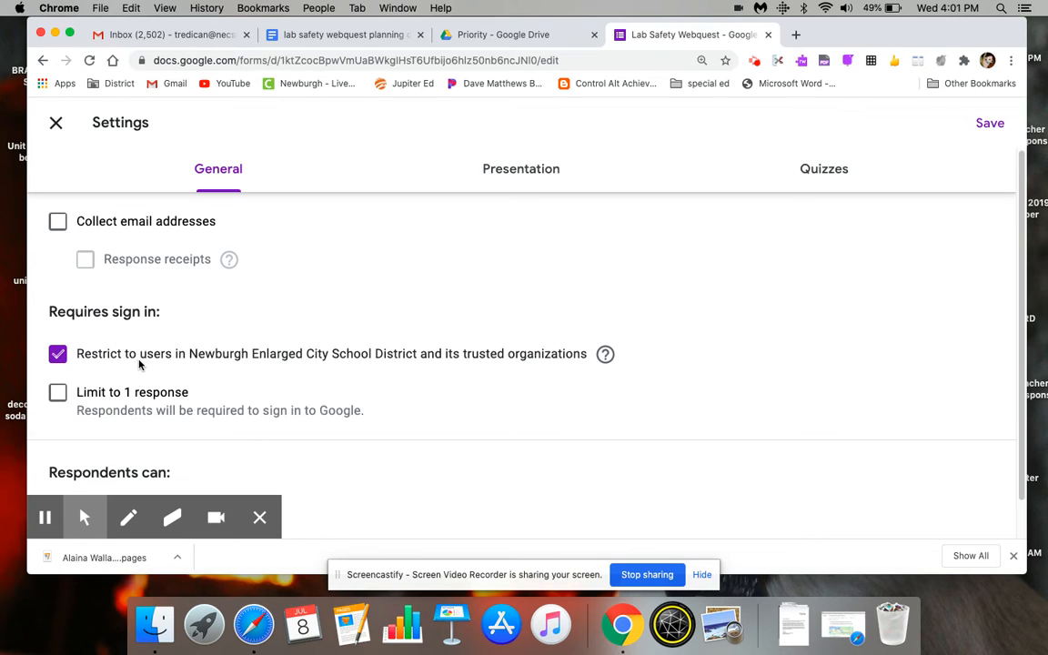
click(60, 355)
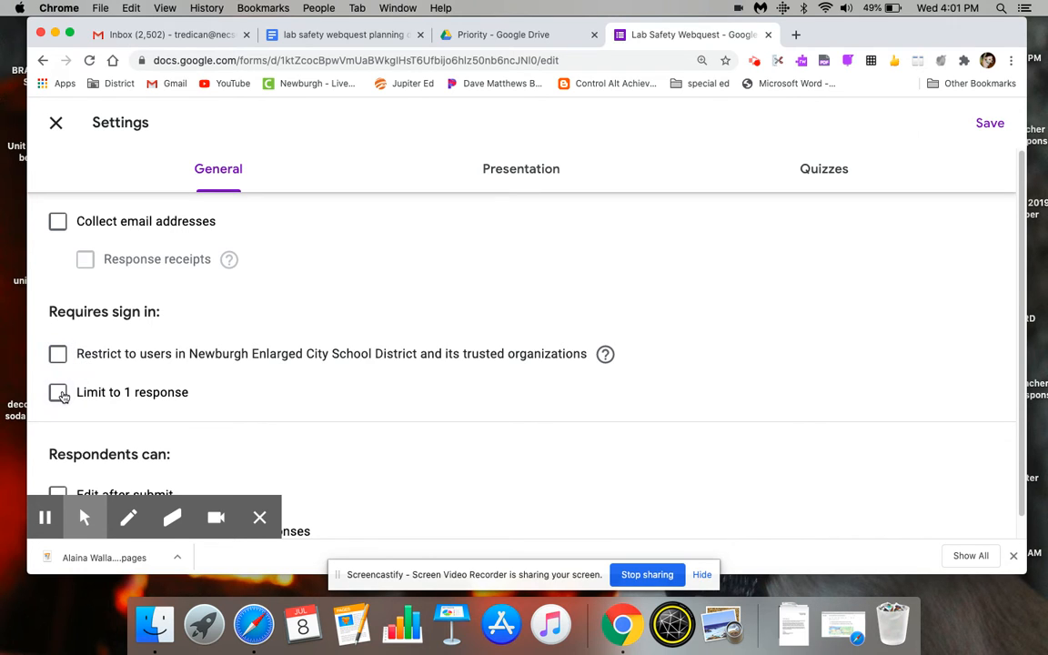
click(59, 393)
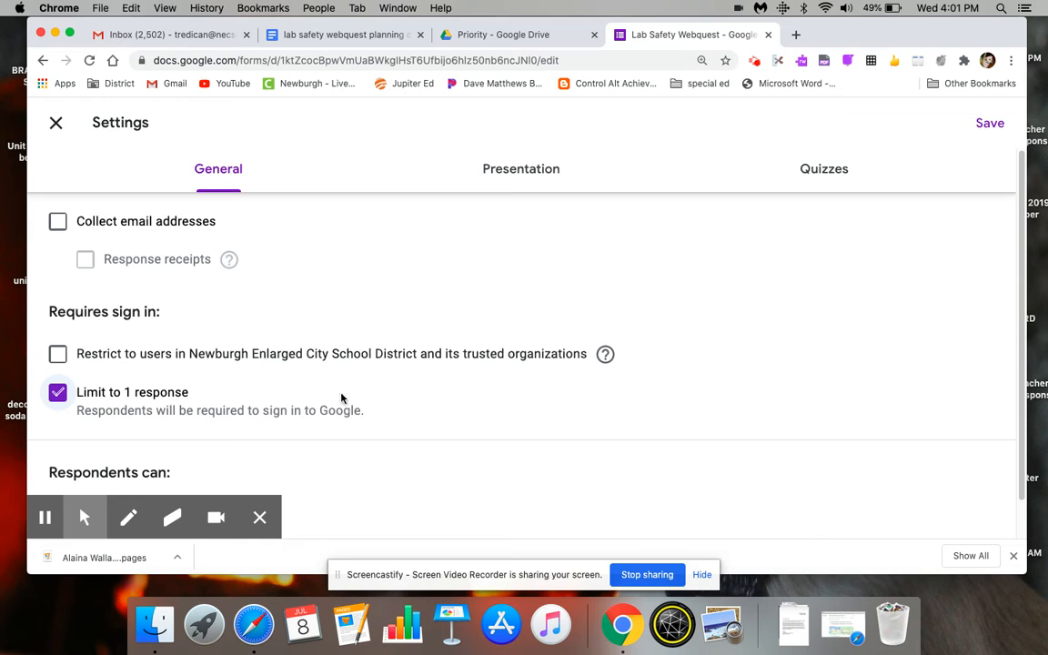
scroll(1017, 364, down, 1)
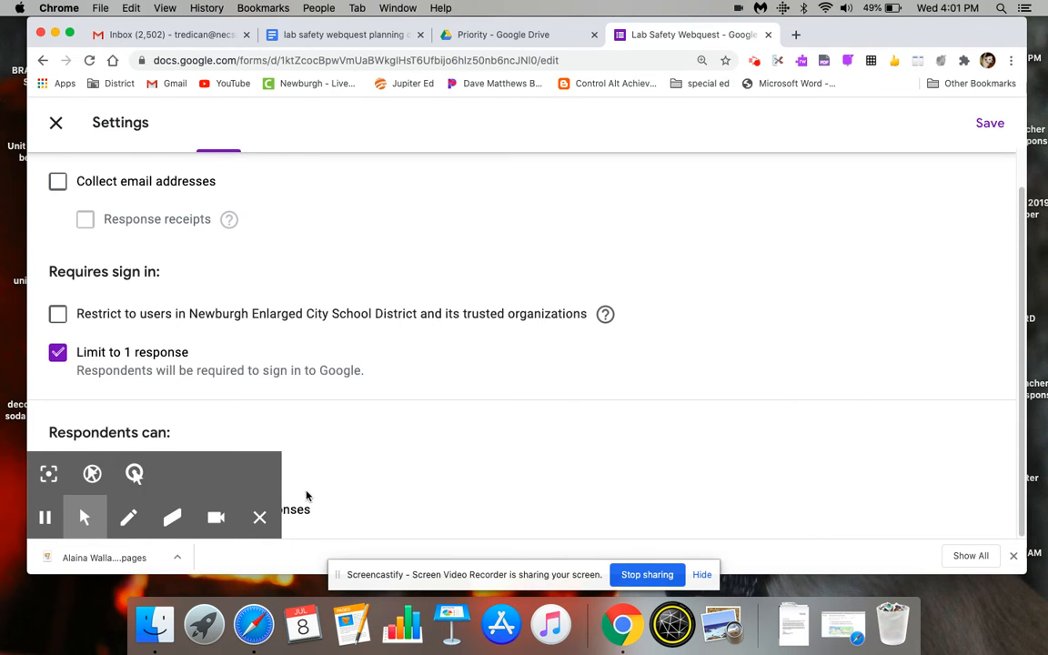
click(260, 518)
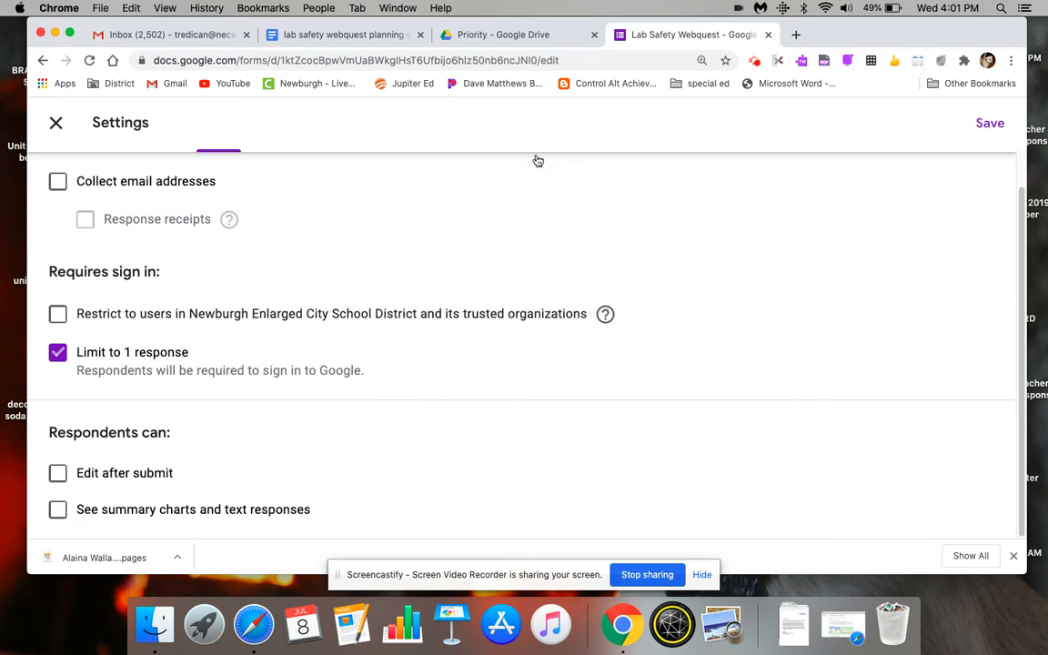
- Turn on the progress bar in the form's presentation settings
scroll(1023, 272, up, 1)
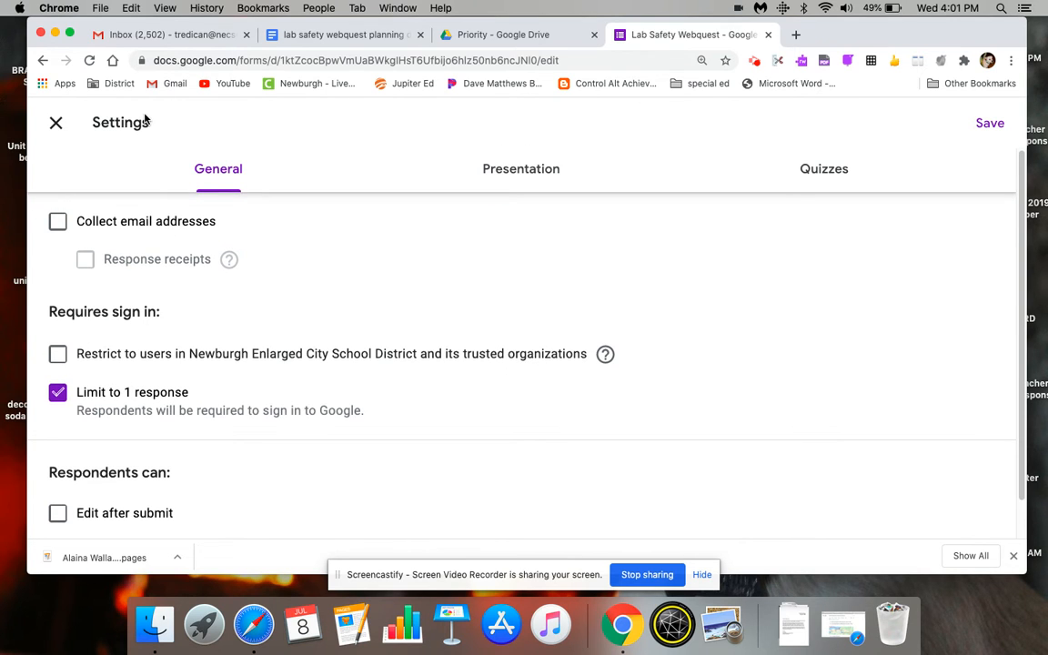
click(525, 172)
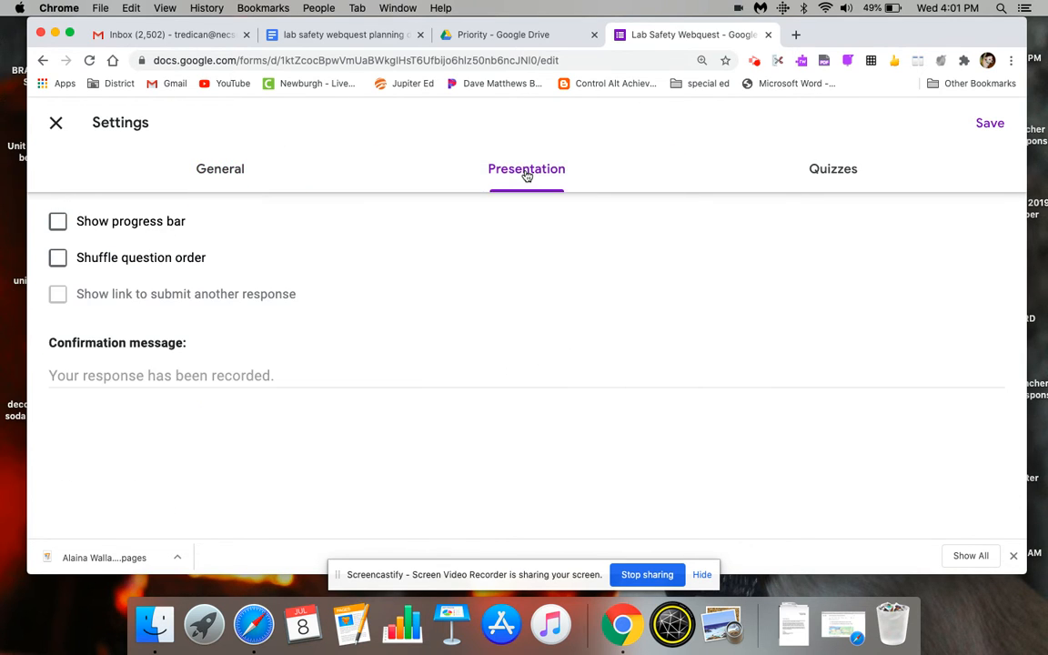
click(58, 222)
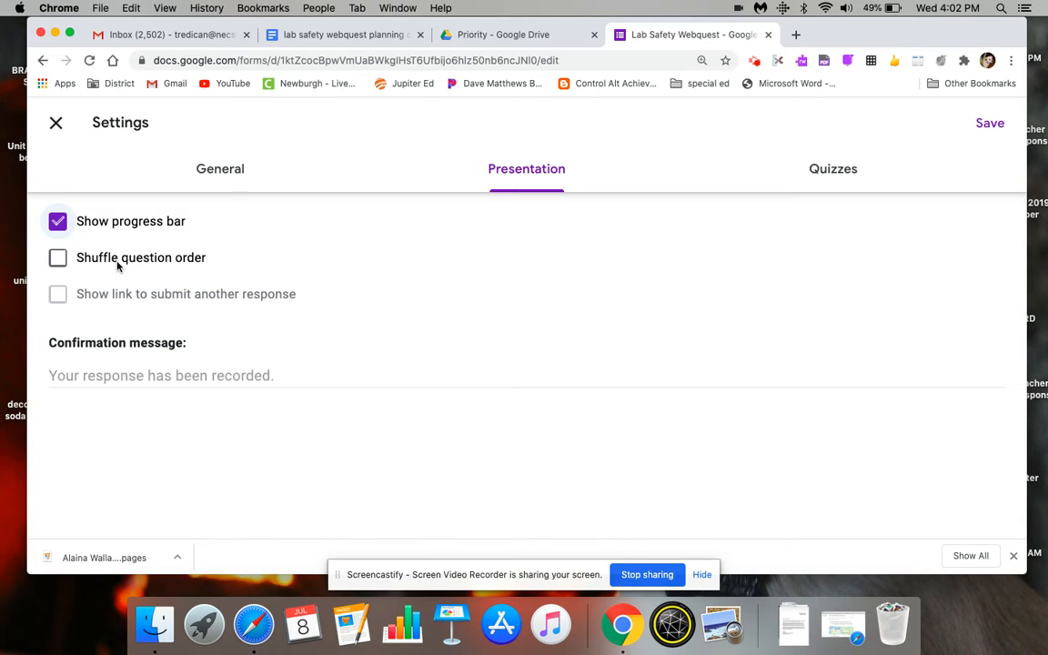
- Make the form a quiz, keep correct answers visible to respondents, and save the settings
click(833, 174)
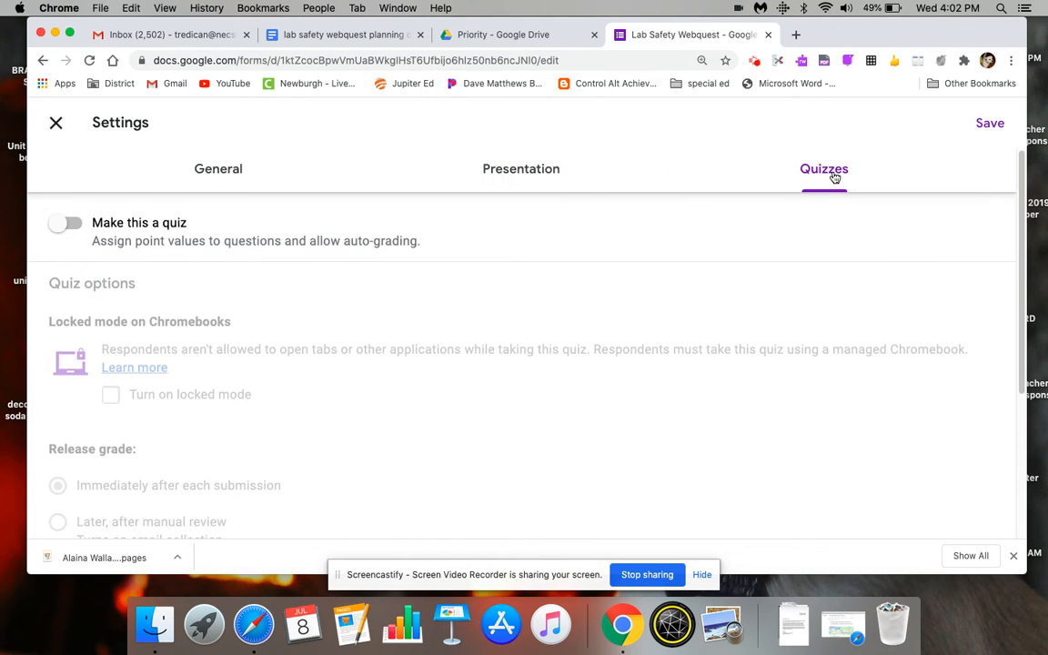
click(73, 225)
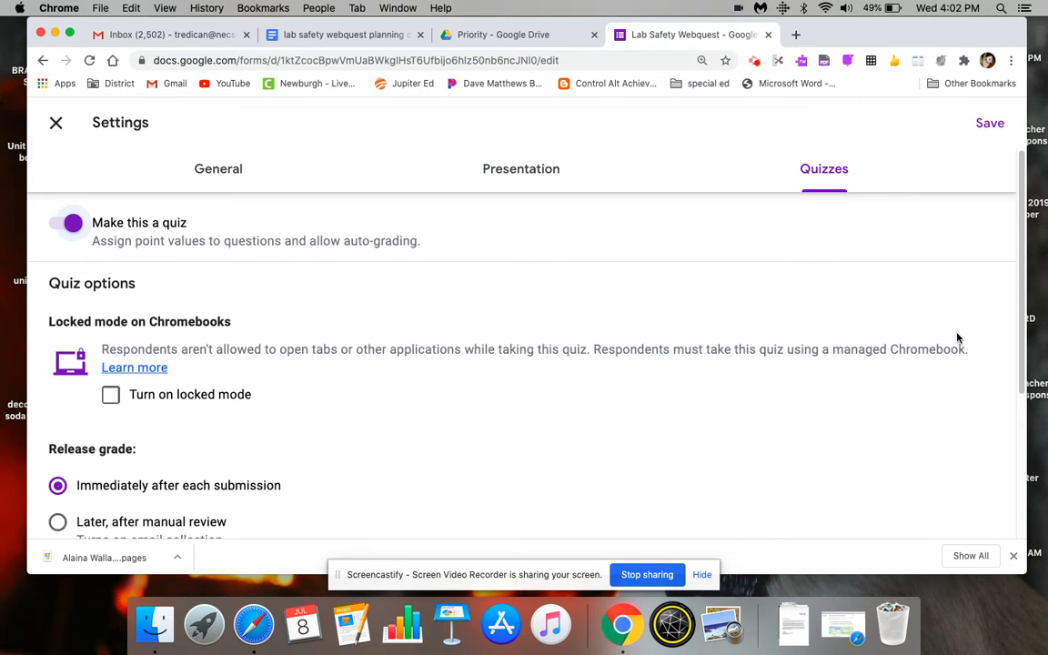
scroll(1010, 328, down, 3)
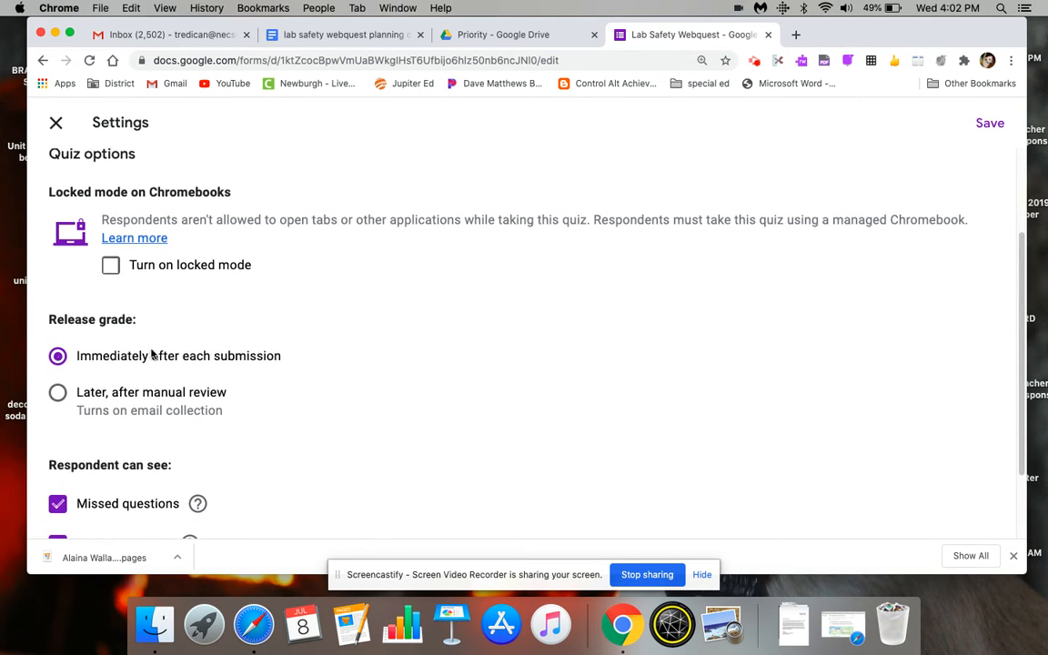
scroll(1005, 492, down, 2)
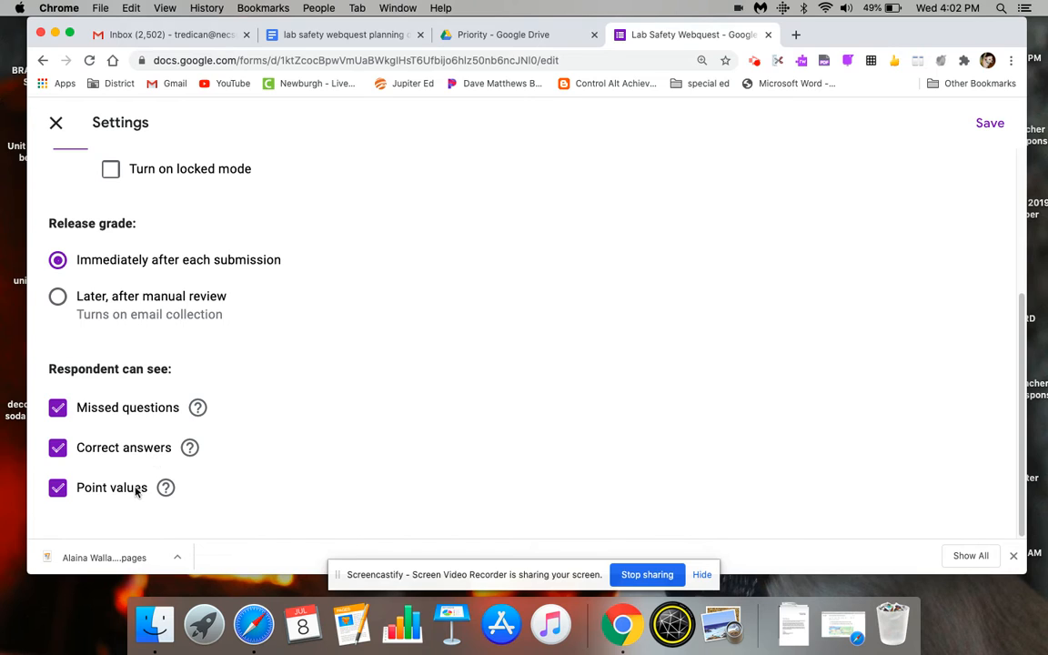
click(60, 453)
click(60, 455)
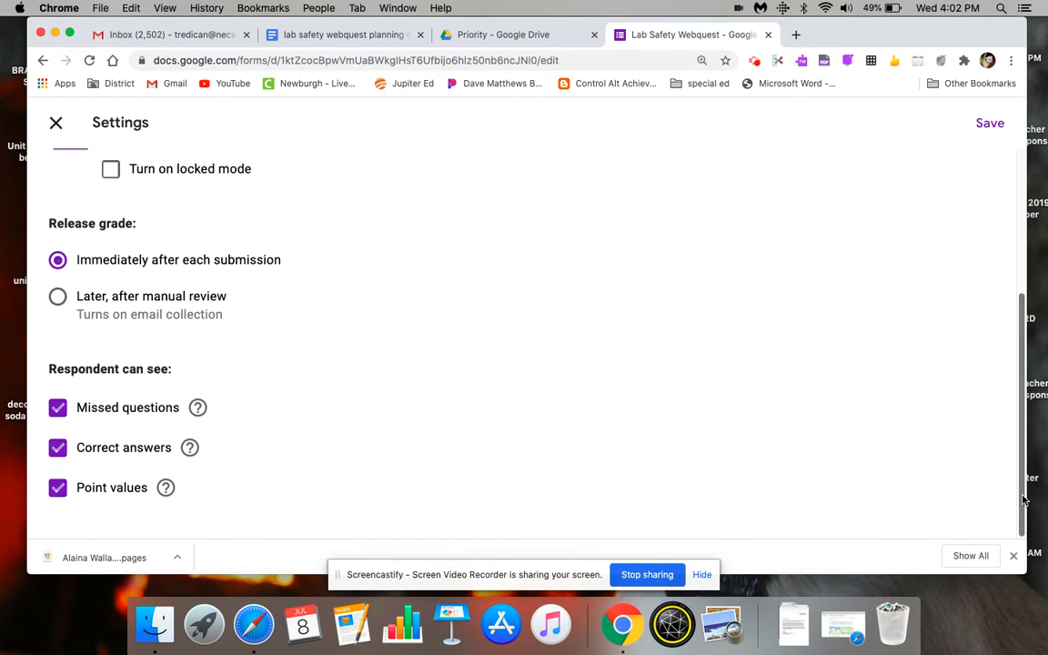
scroll(1017, 409, up, 5)
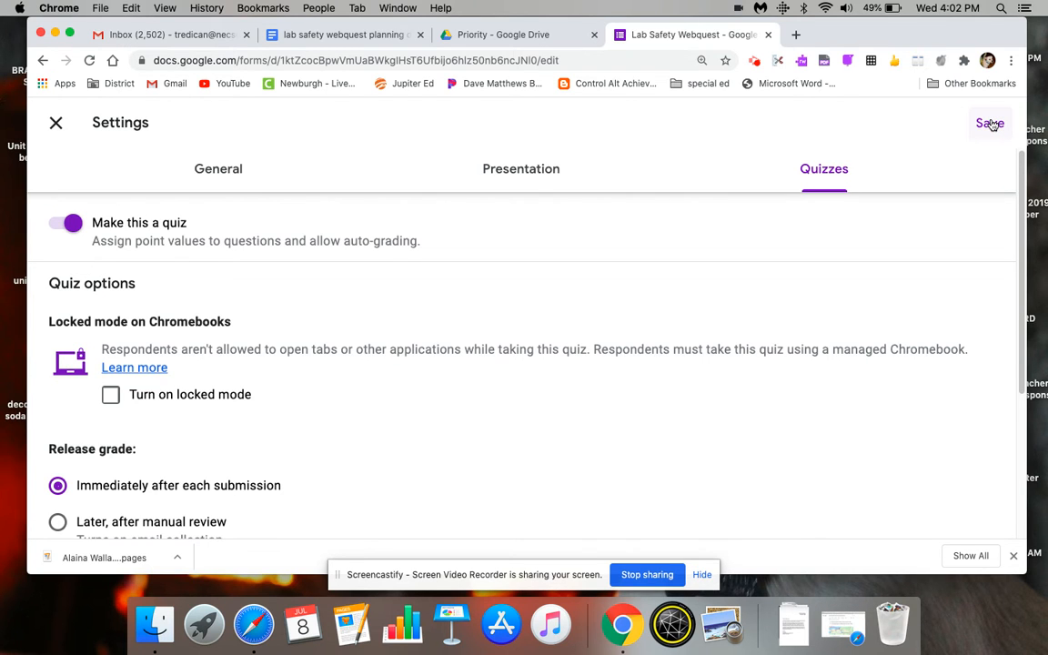
click(992, 124)
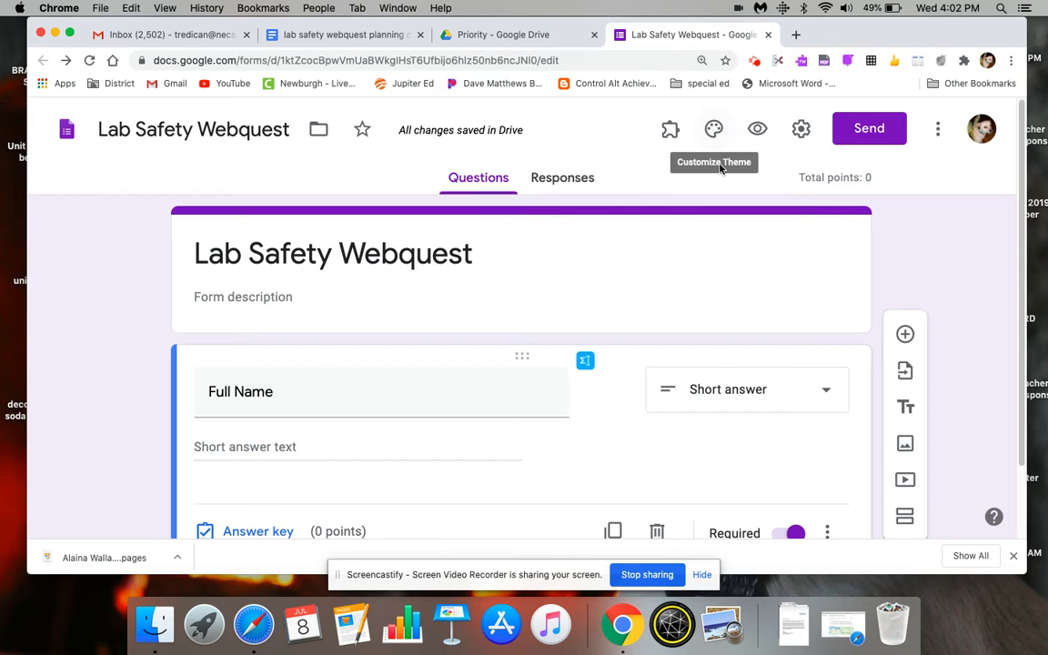
- Set the form's header image to the colorful lab flasks picture from the Work and School themes
click(715, 131)
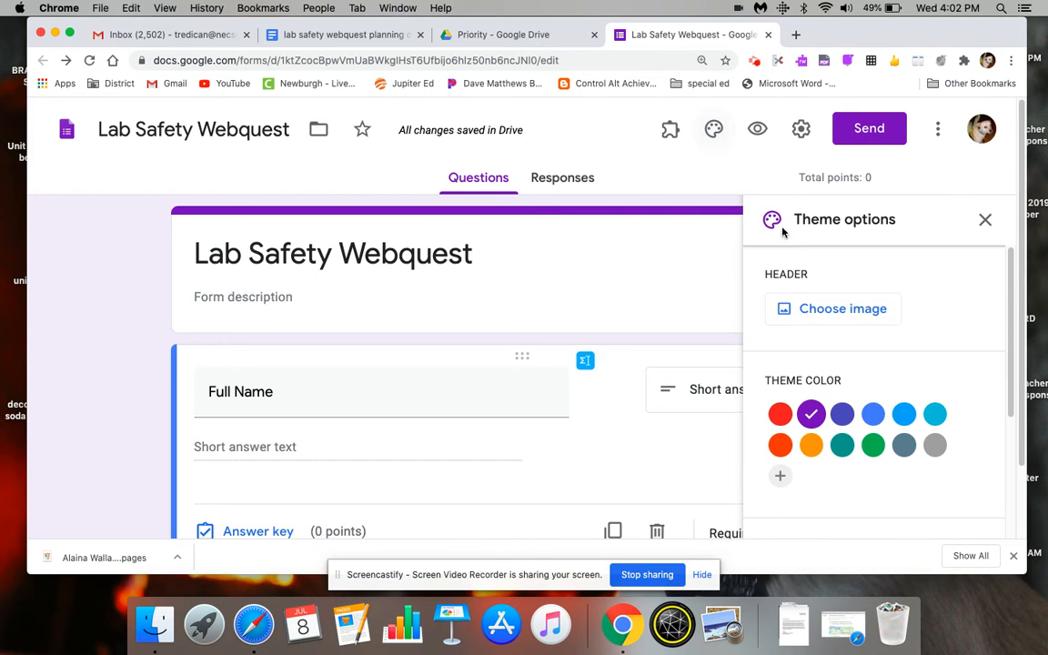
click(868, 312)
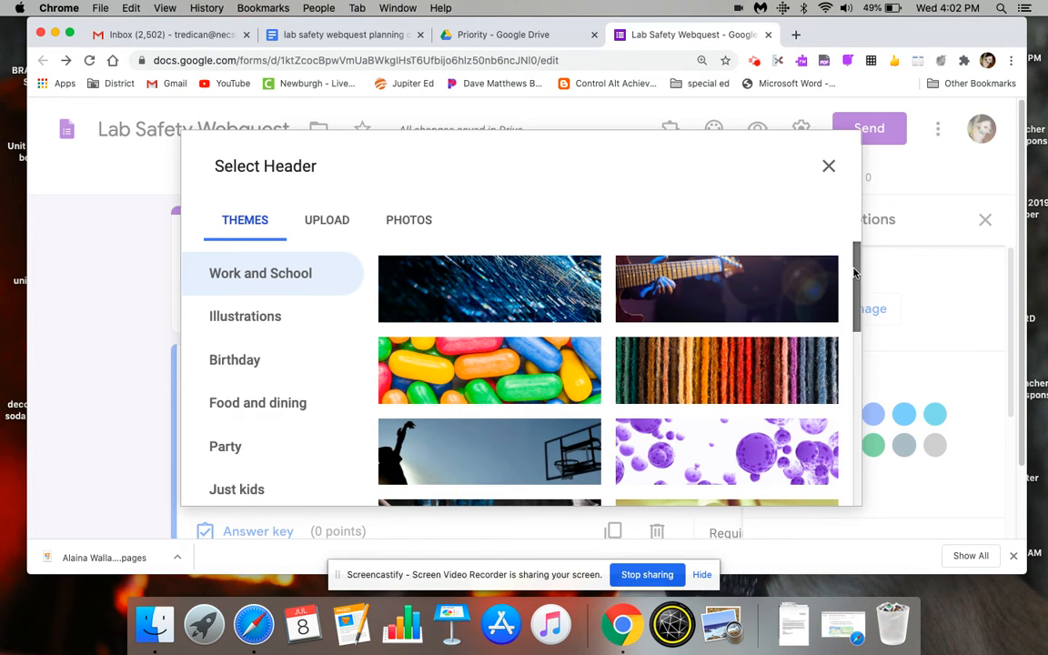
drag(855, 275, 854, 311)
scroll(853, 311, down, 2)
scroll(854, 311, down, 2)
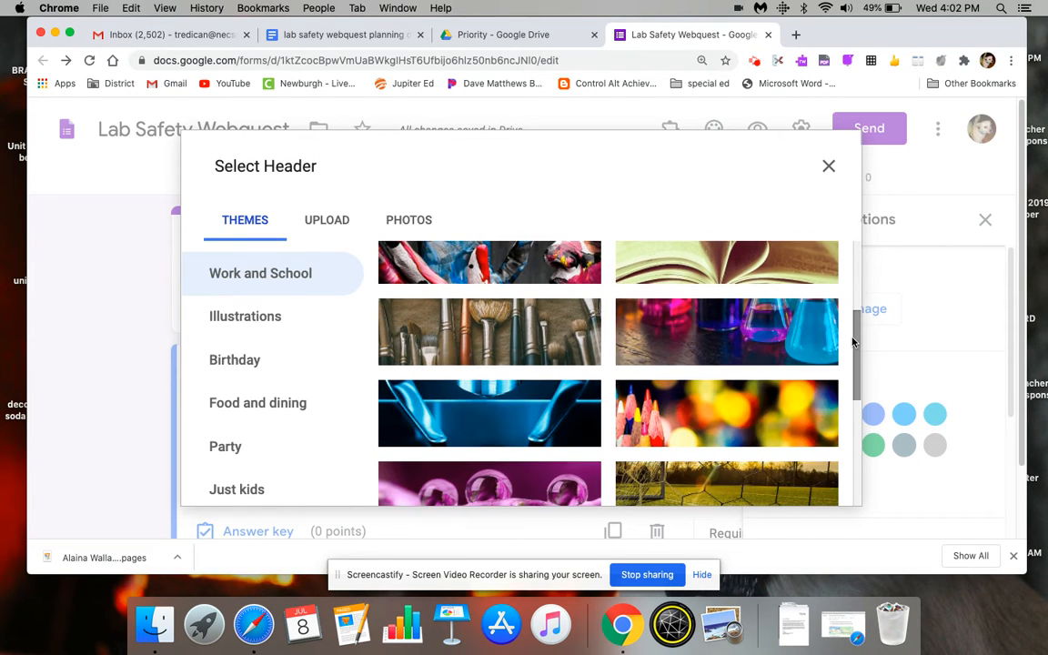
click(716, 338)
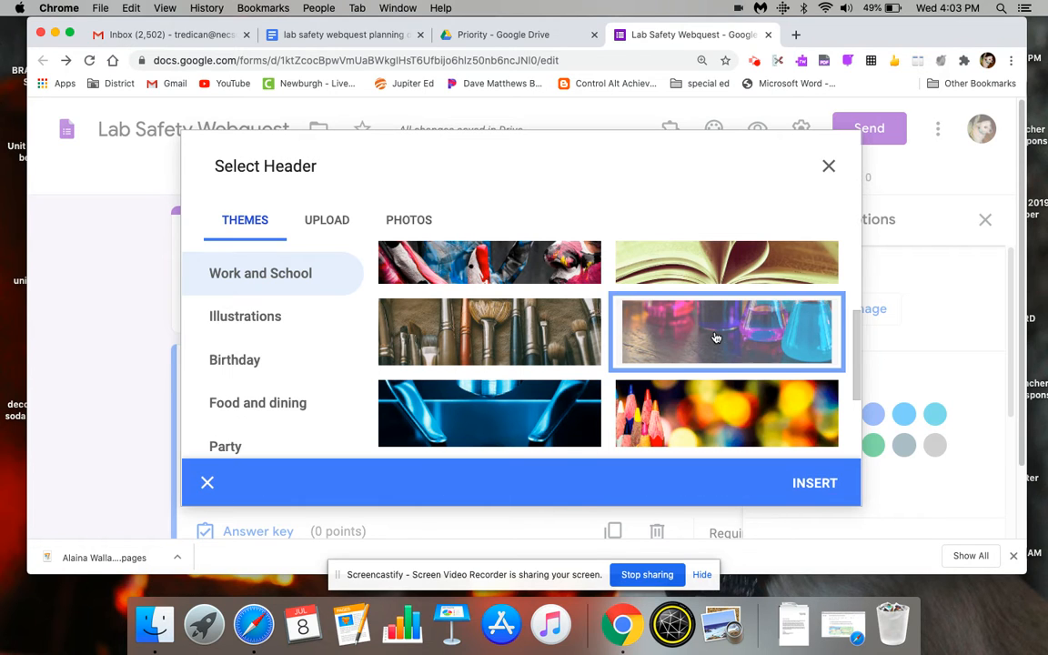
click(828, 484)
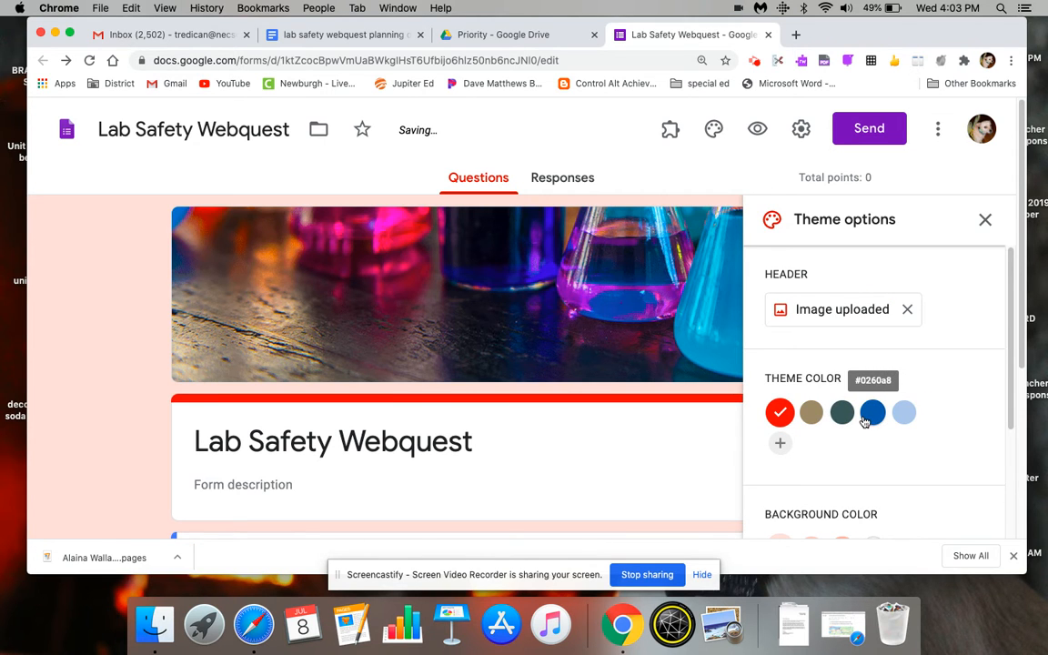
- Set the theme color to dark blue #0260a8, the background to the darkest light-blue shade, and the font style to Formal
click(870, 414)
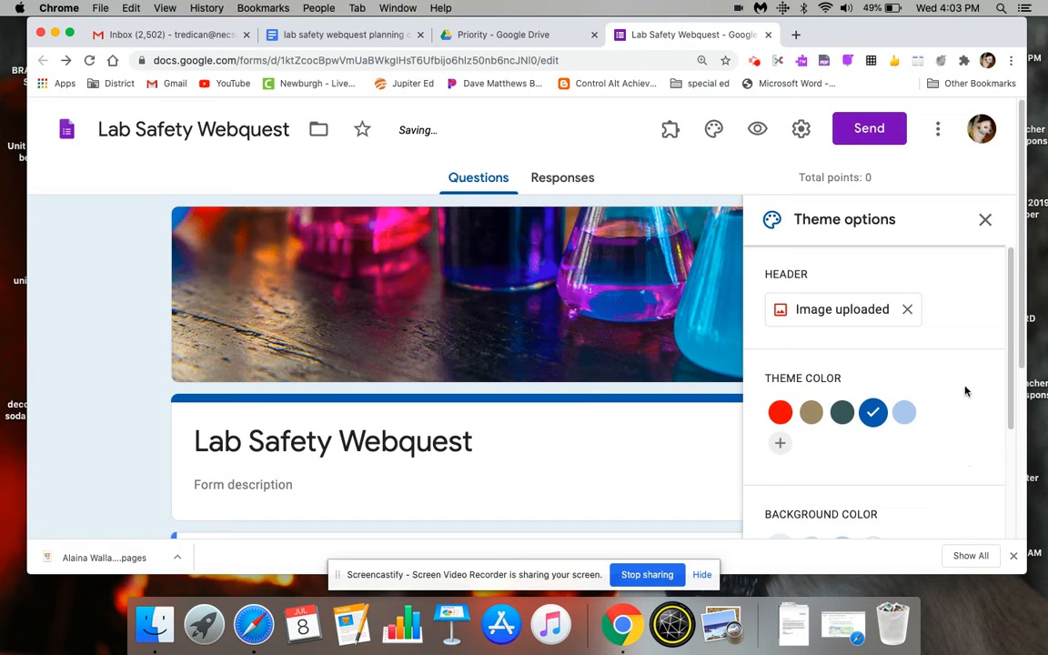
scroll(1013, 459, down, 4)
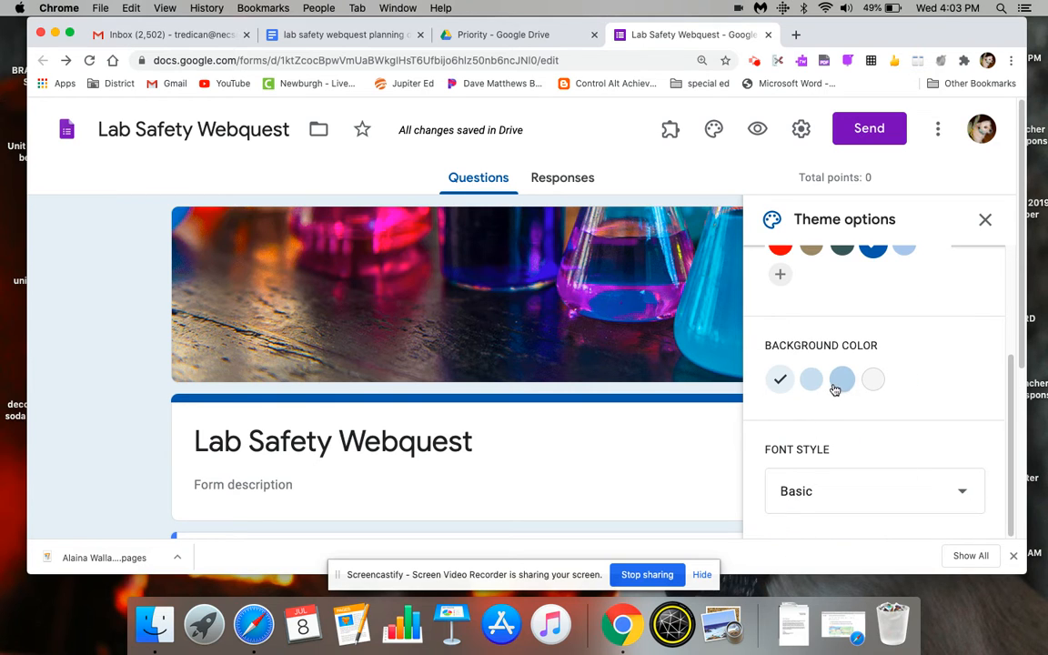
click(839, 382)
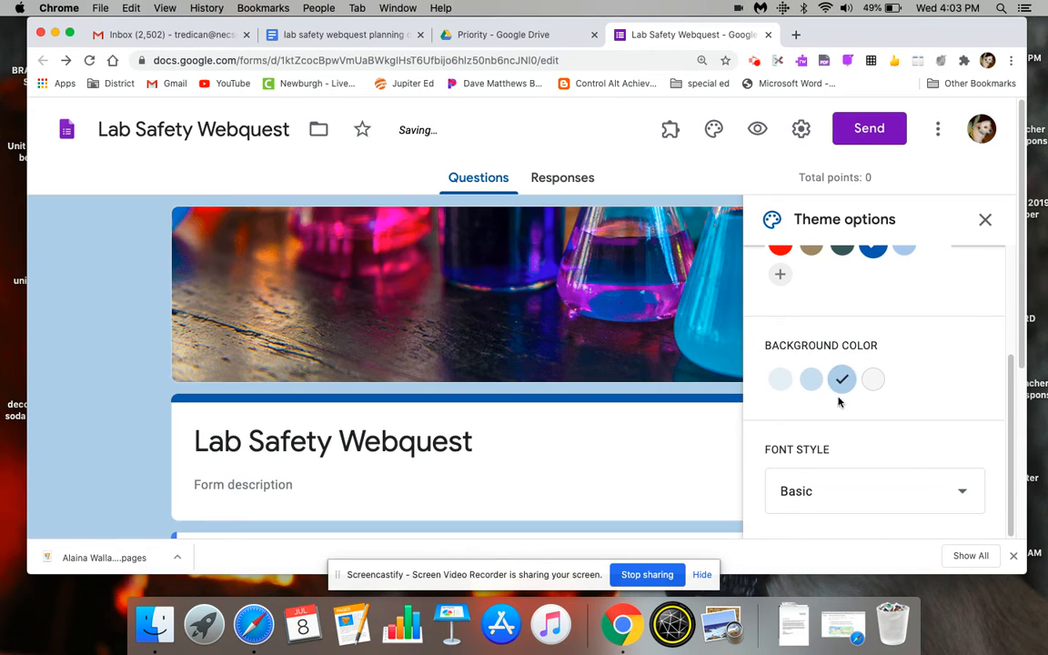
click(959, 499)
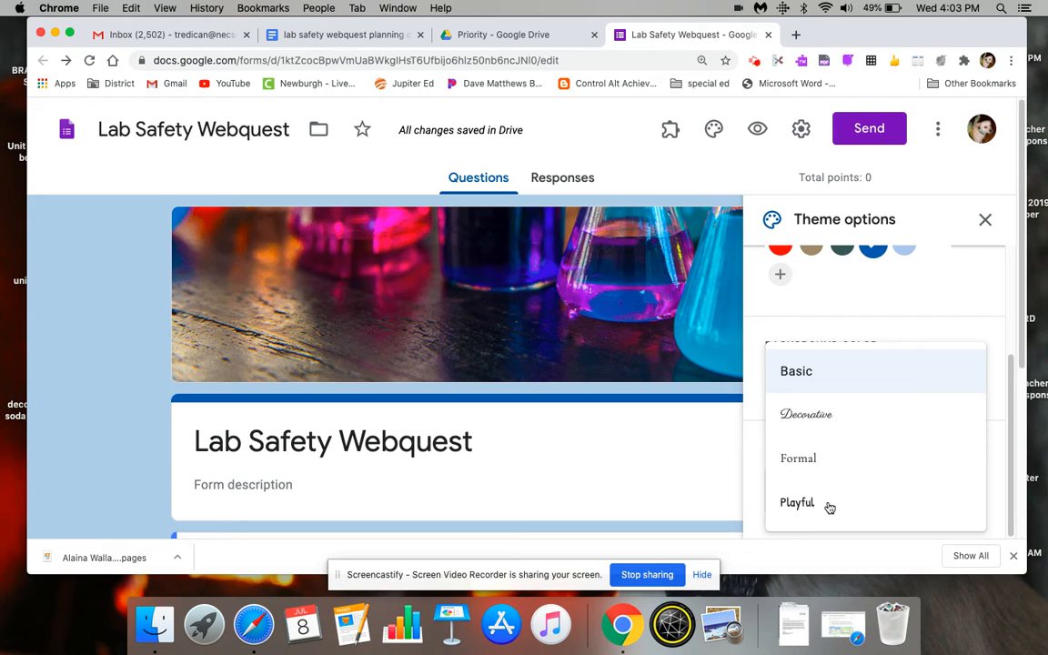
click(801, 460)
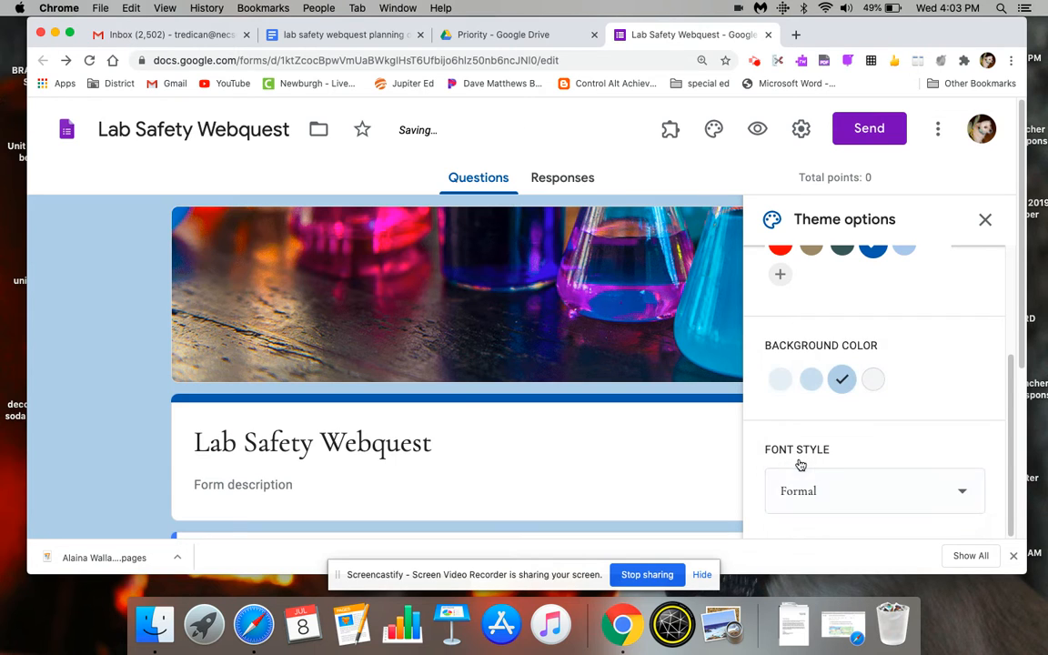
click(985, 221)
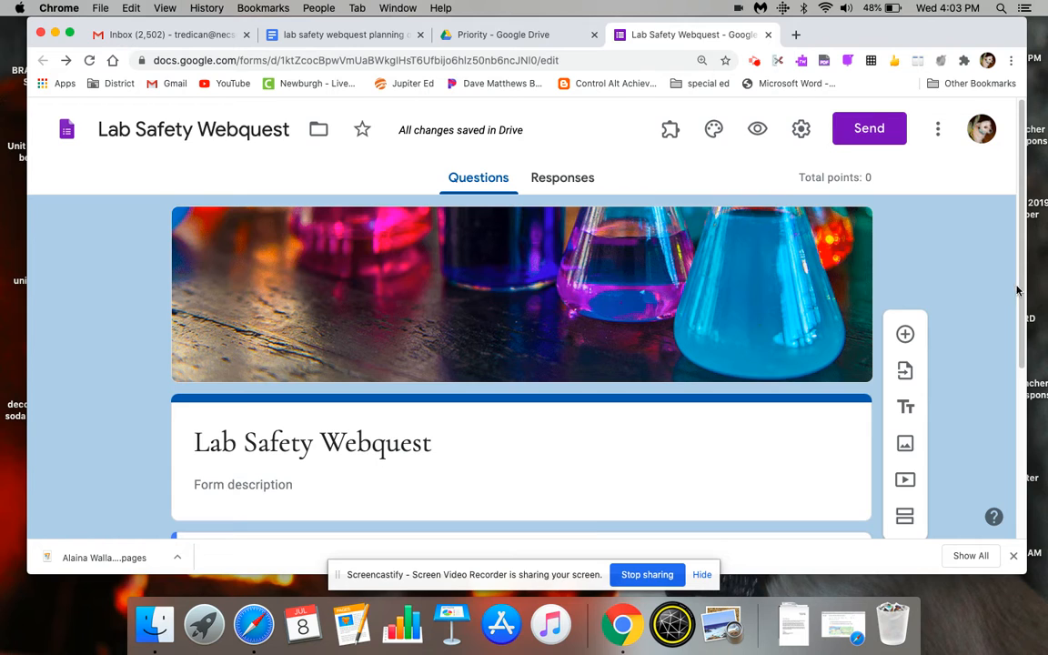
- Add a new section after the Full Name question
scroll(1016, 343, down, 2)
scroll(1017, 343, down, 4)
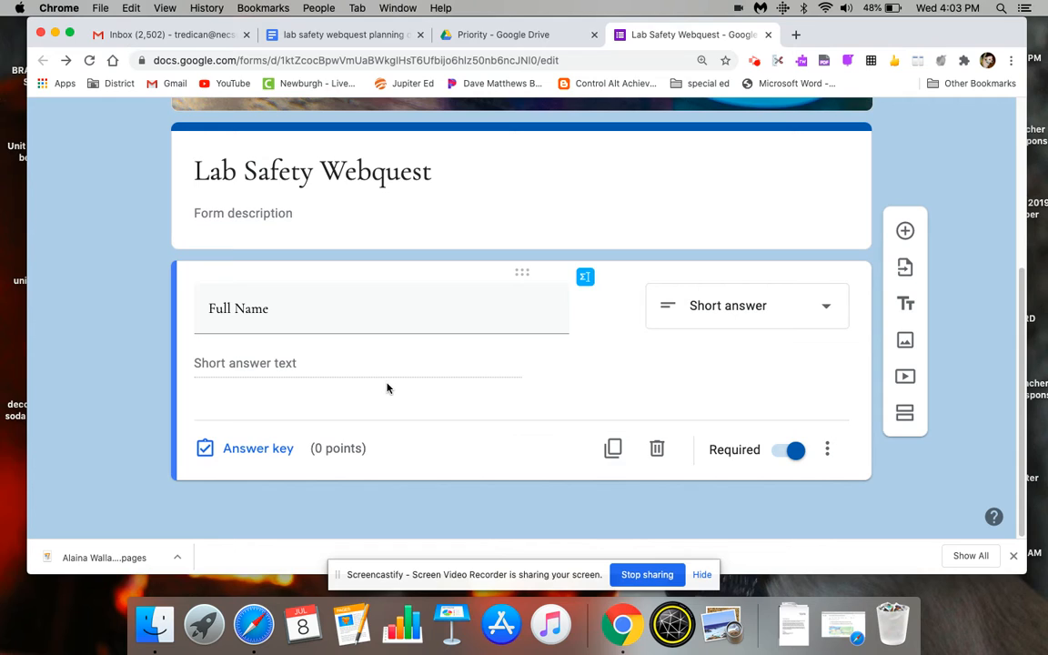
click(906, 414)
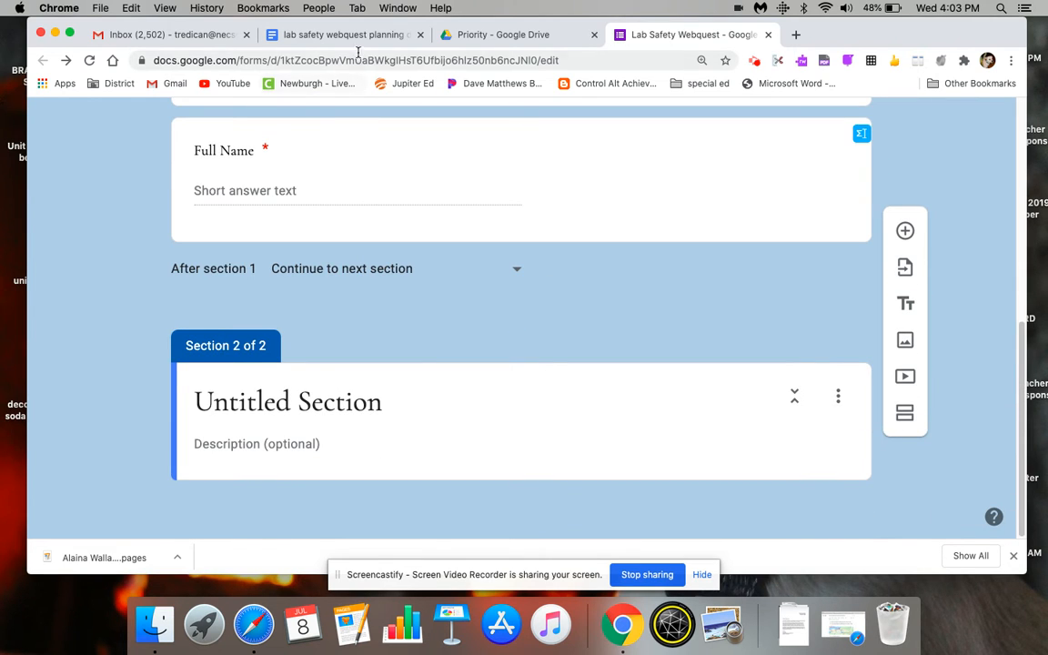
- Open the New York Times article linked under Engage/Real World in the lab safety webquest planning doc
click(356, 41)
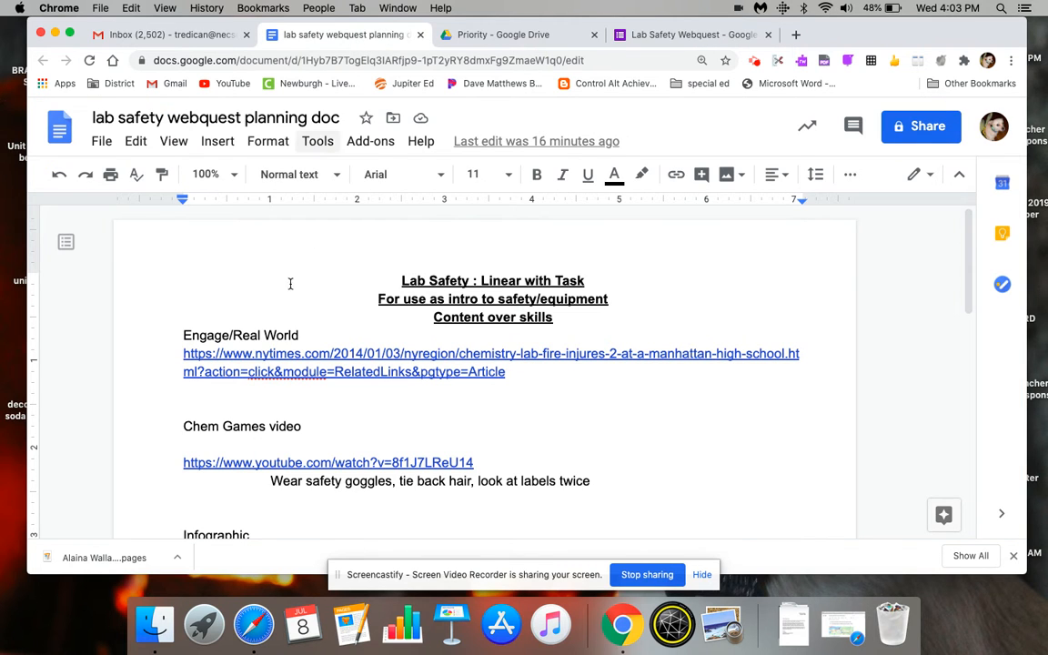
click(639, 36)
click(299, 400)
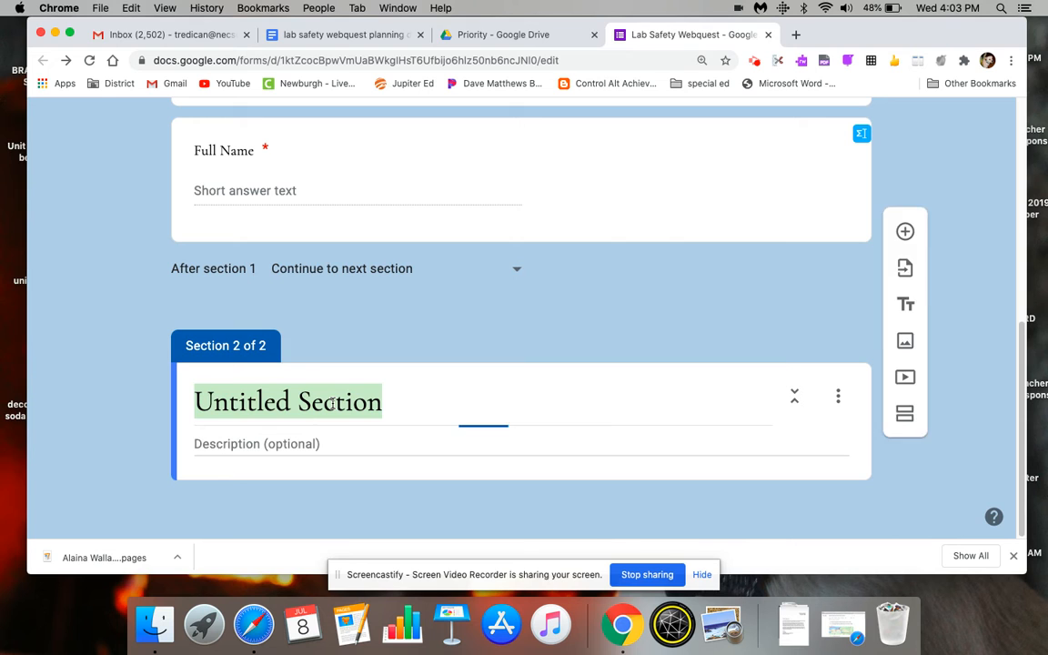
click(337, 37)
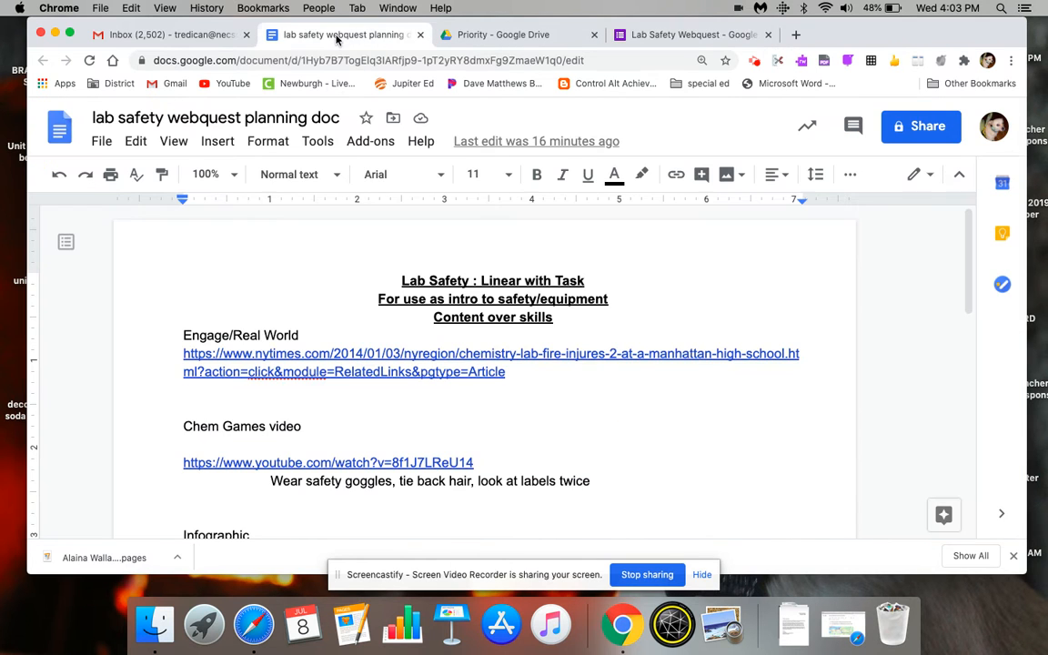
click(493, 355)
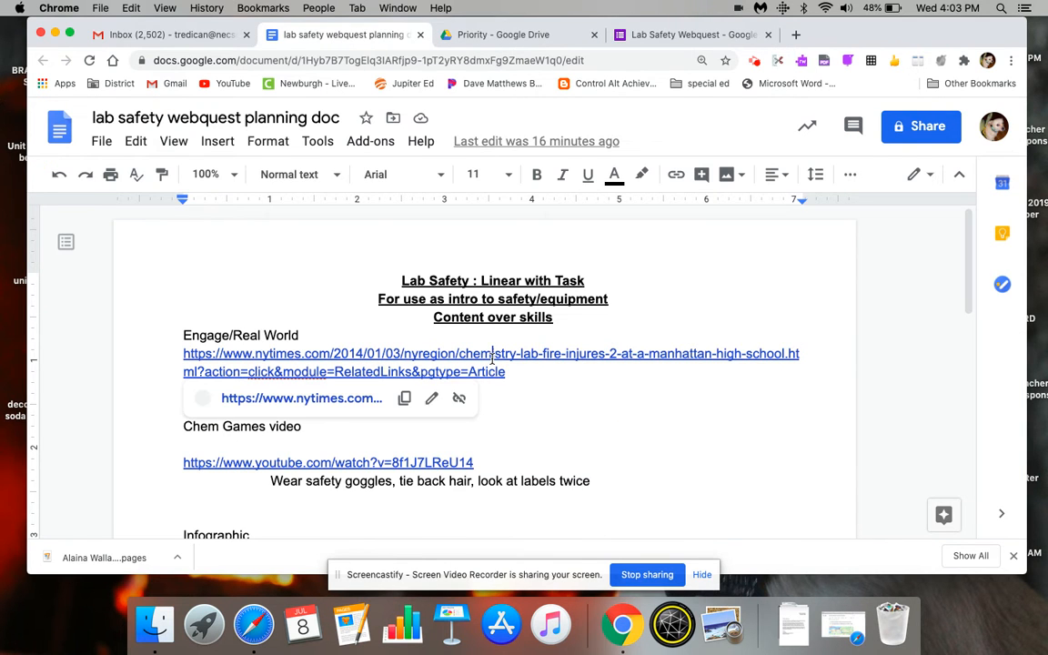
click(321, 400)
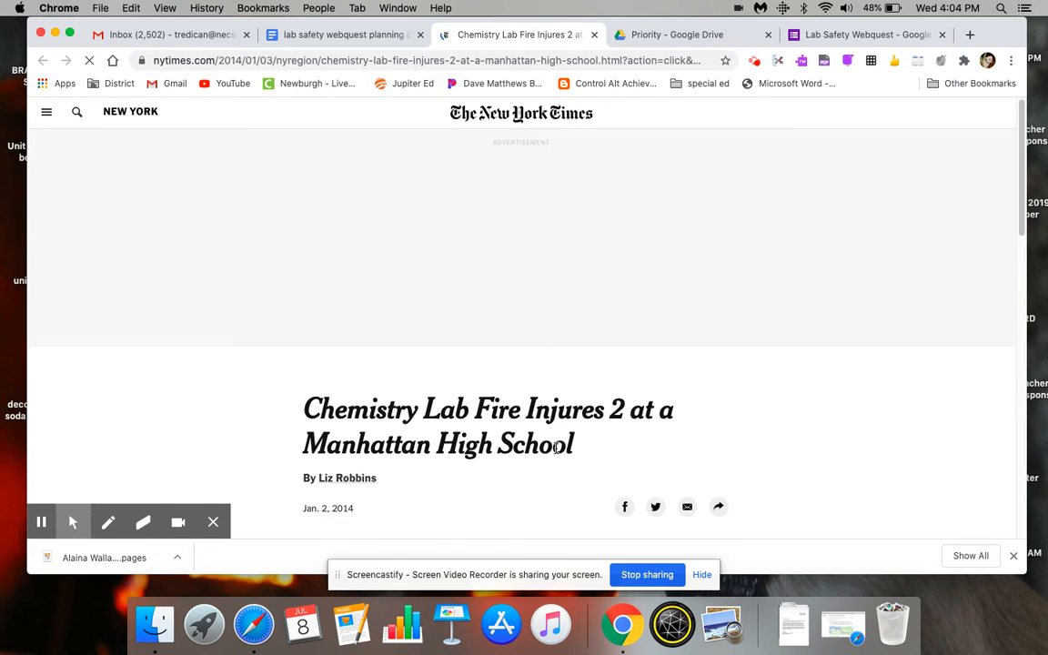
- Copy the article's headline, "Chemistry Lab Fire Injures 2 at a Manhattan High School", into the form as the title of section 2
drag(553, 445, 598, 458)
key(super+c)
click(303, 420)
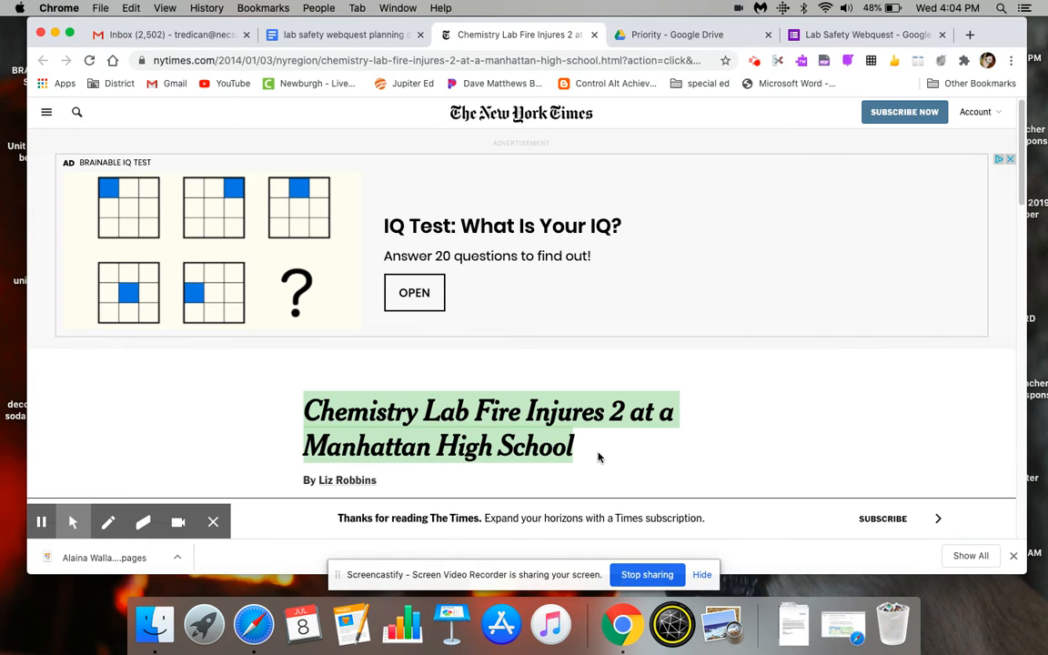
click(833, 30)
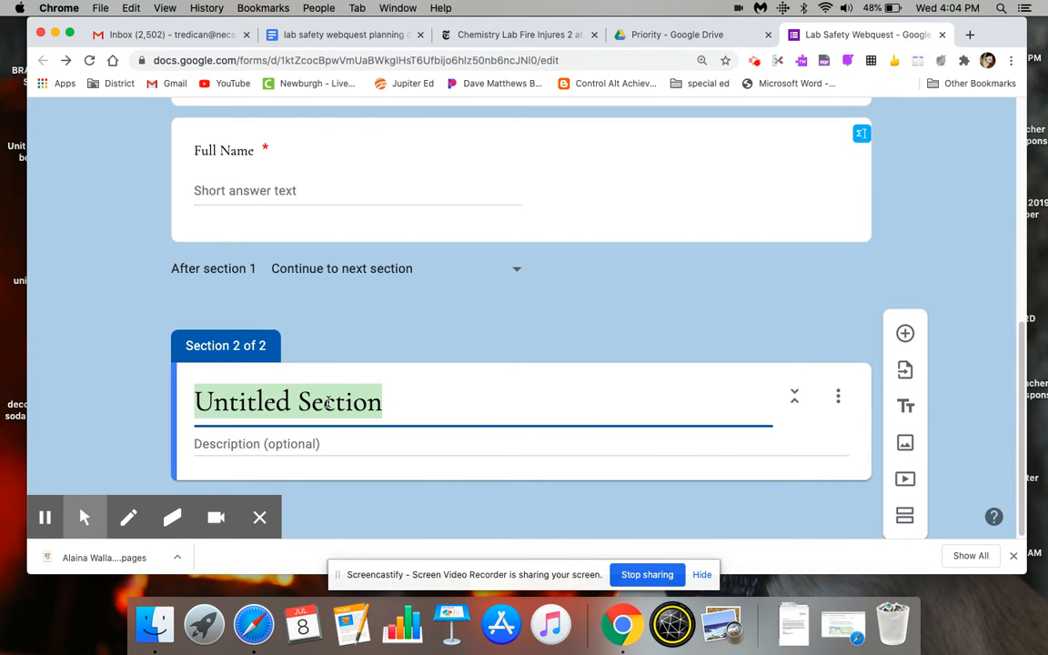
key(super+v)
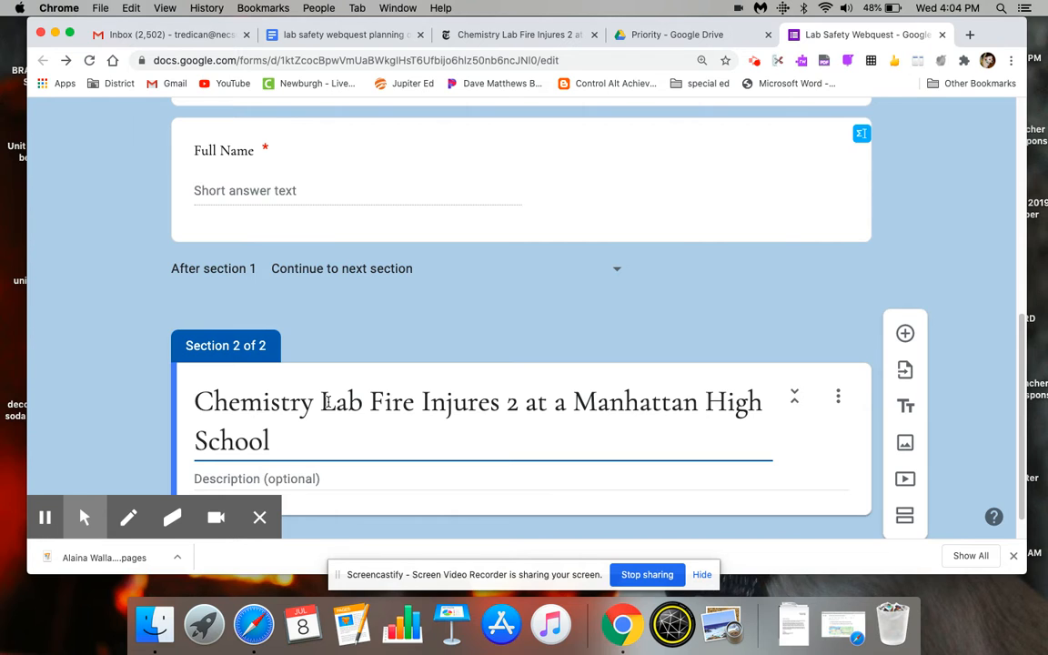
- Copy the first four paragraphs of the New York Times article into the description of section 2
scroll(1021, 462, down, 1)
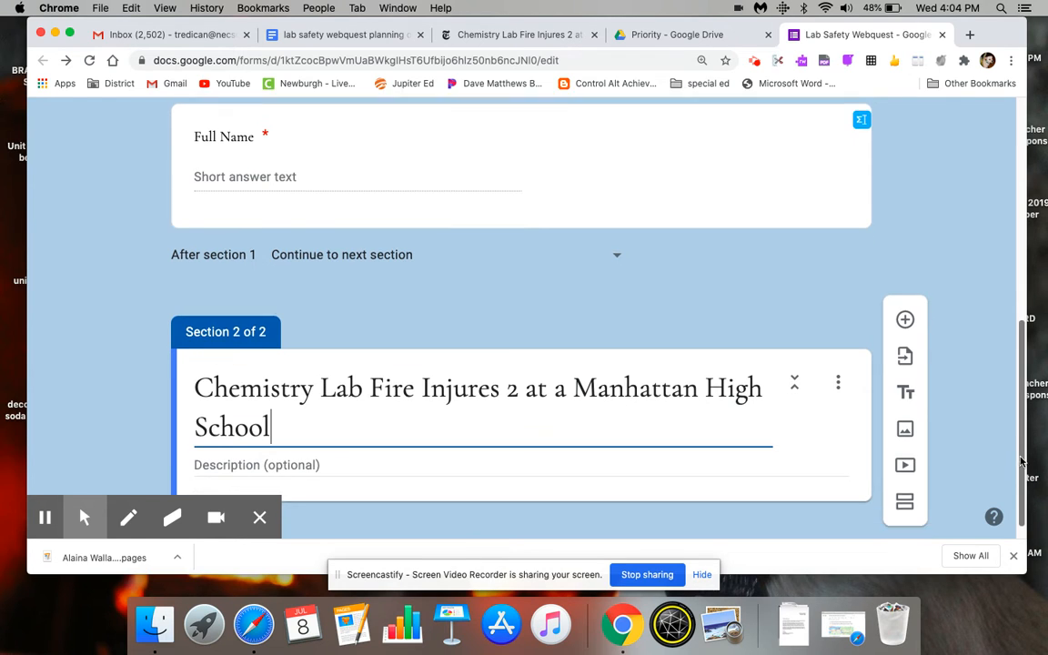
scroll(1021, 461, down, 2)
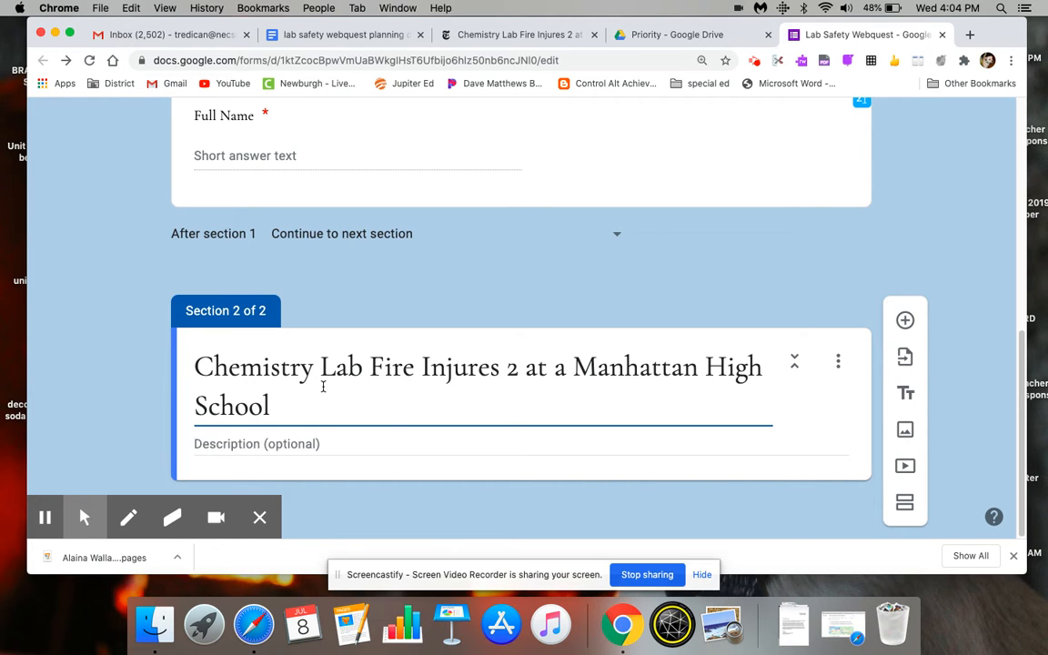
click(511, 440)
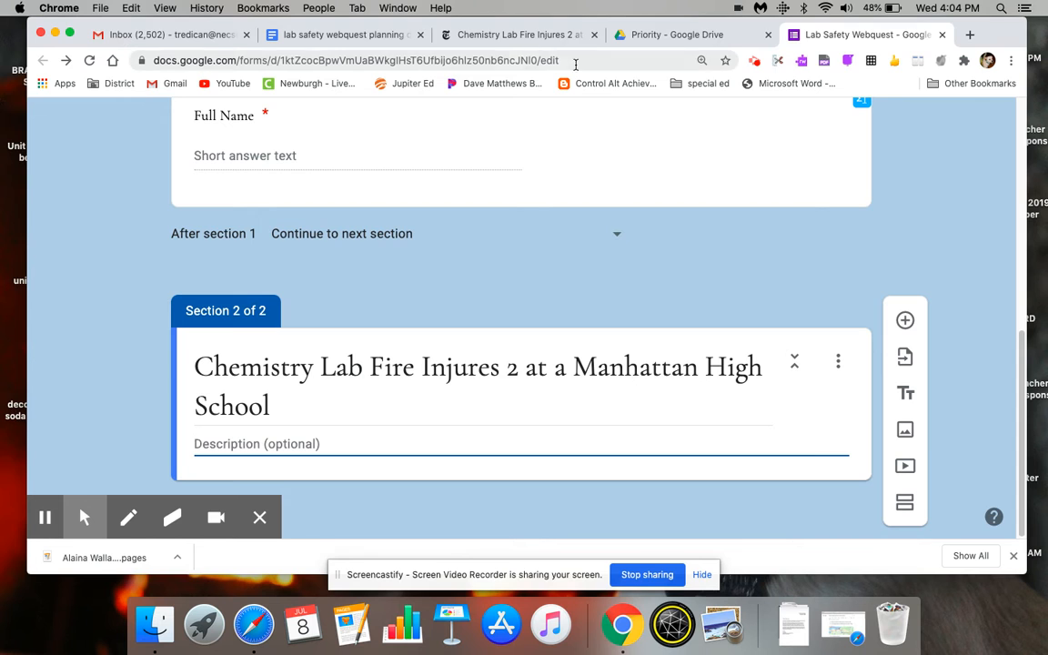
click(486, 35)
drag(1023, 194, 1021, 278)
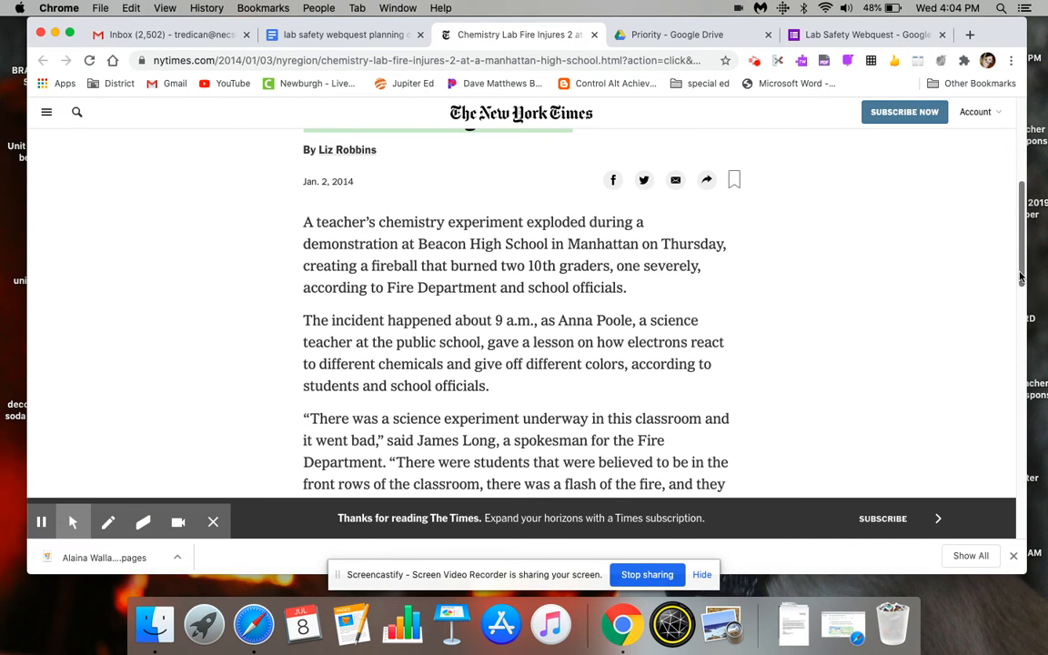
drag(304, 221, 752, 469)
scroll(751, 469, down, 5)
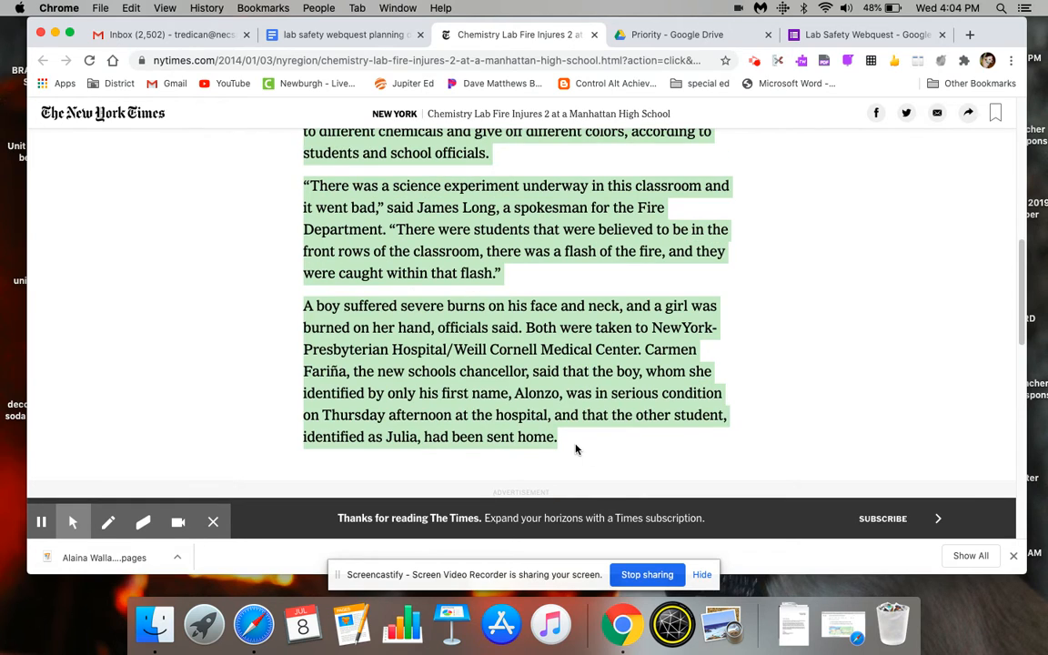
click(878, 37)
key(super+v)
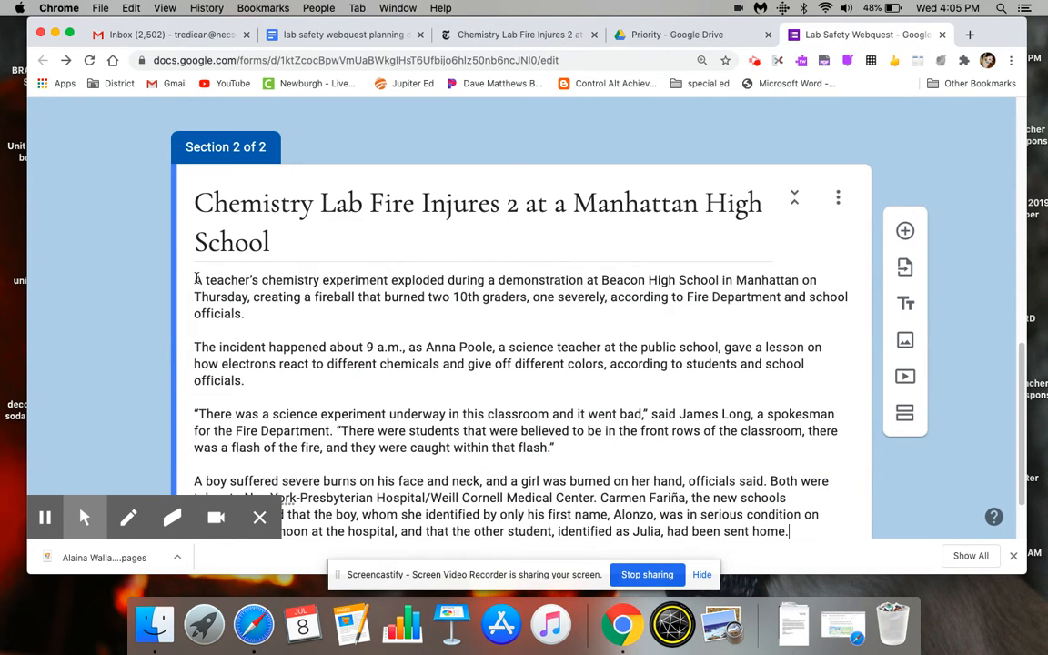
- Insert "READ:" on its own line above the article text in the section description
click(195, 282)
text(READ:)
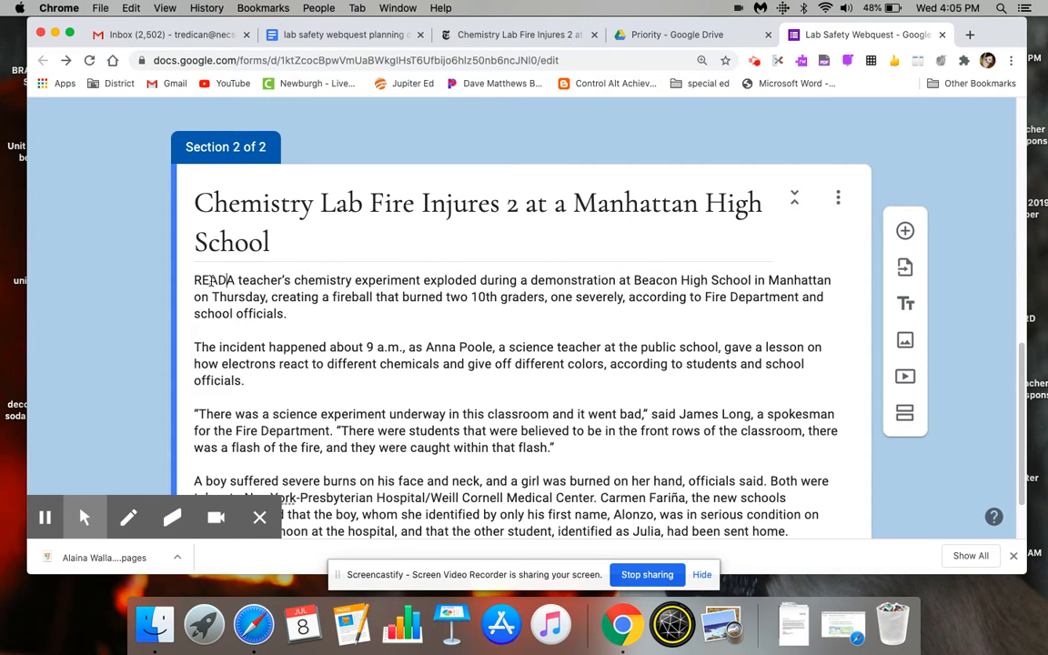
key(Return)
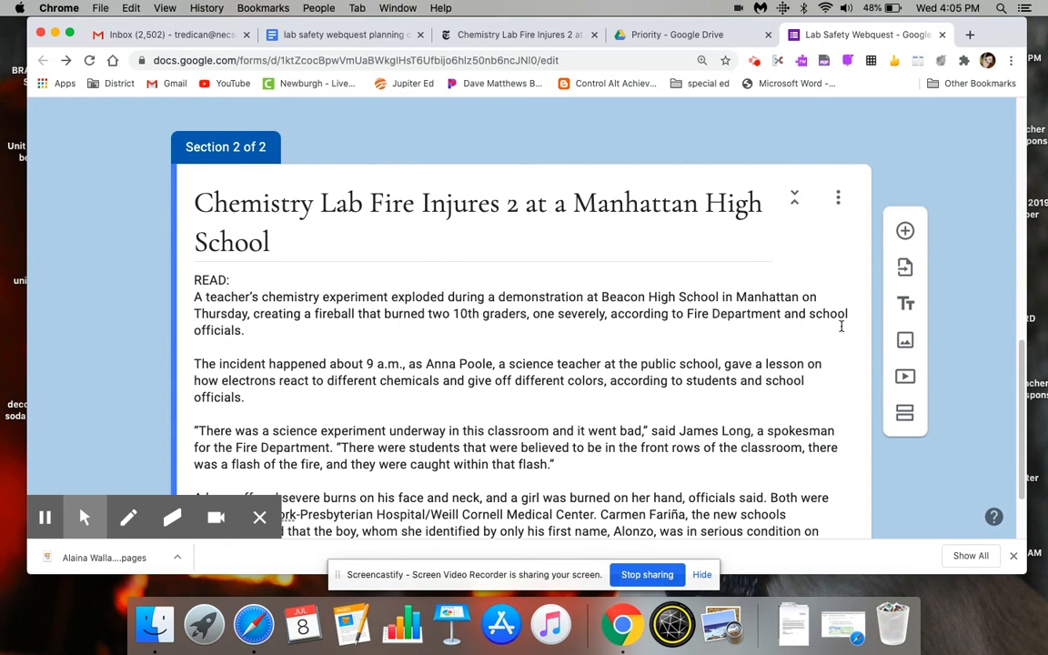
- Add a question below the article text in section 2 and set its type to Paragraph
drag(1018, 365, 1017, 408)
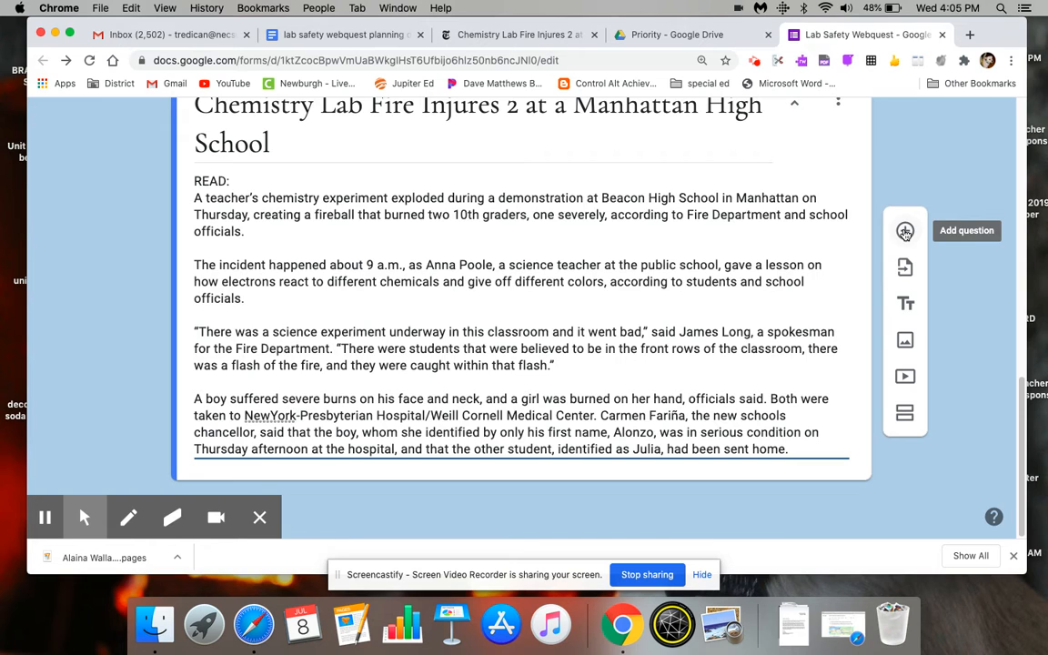
click(906, 233)
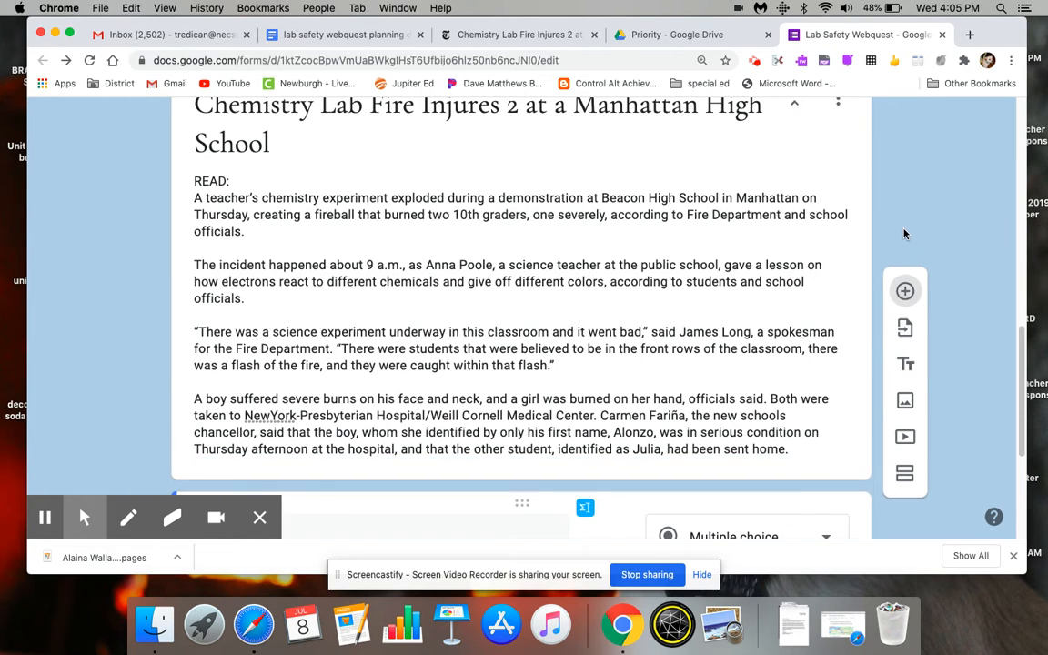
drag(1021, 344, 1032, 431)
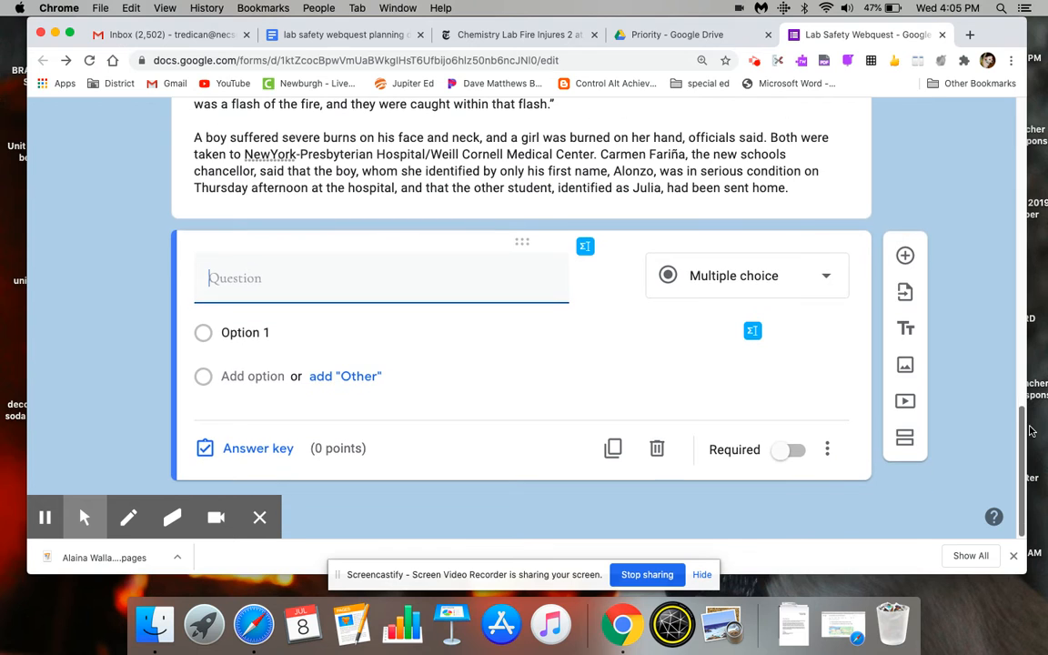
click(752, 276)
click(742, 184)
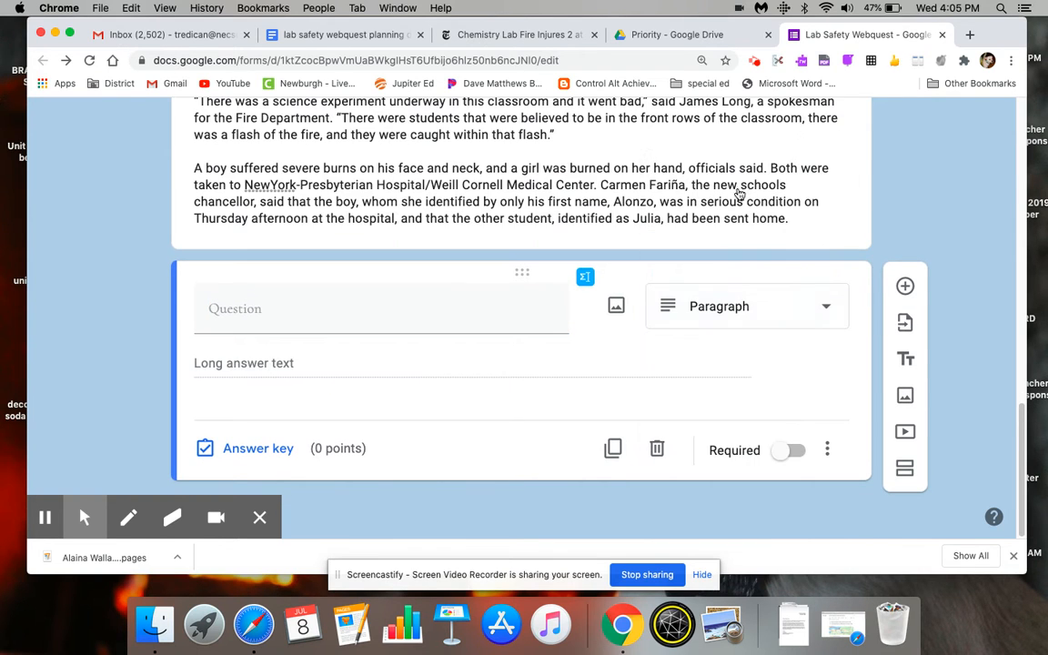
- Enter the question "What do you think about the article? How does this relate to lab safety? What are YOUR thoughts?" and make it required
click(403, 301)
text(Wh)
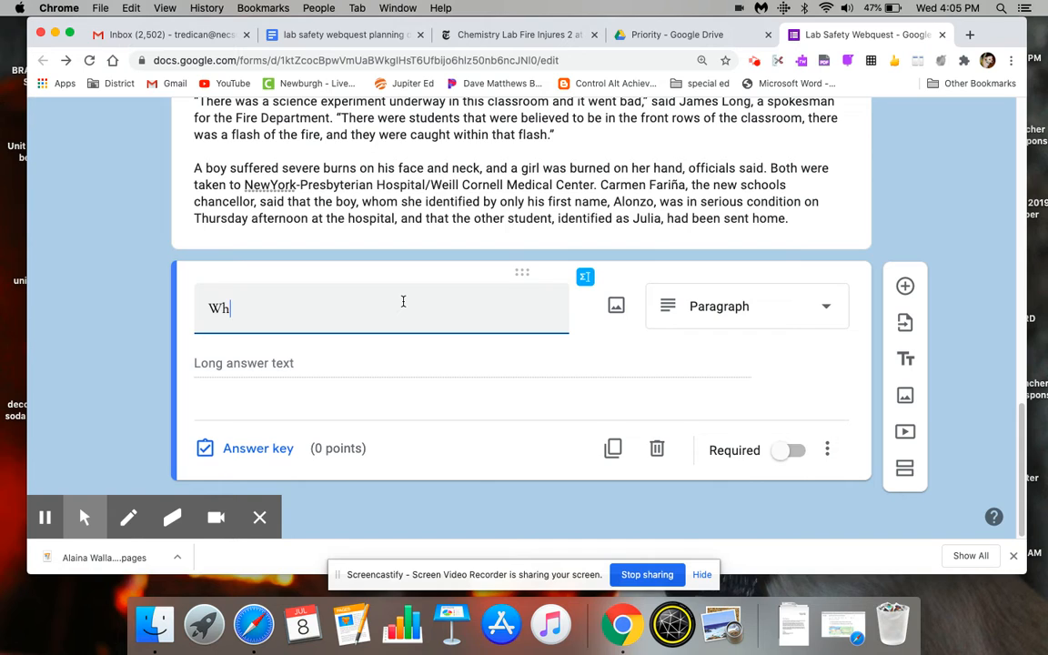
text(at do you think about the article? Ho)
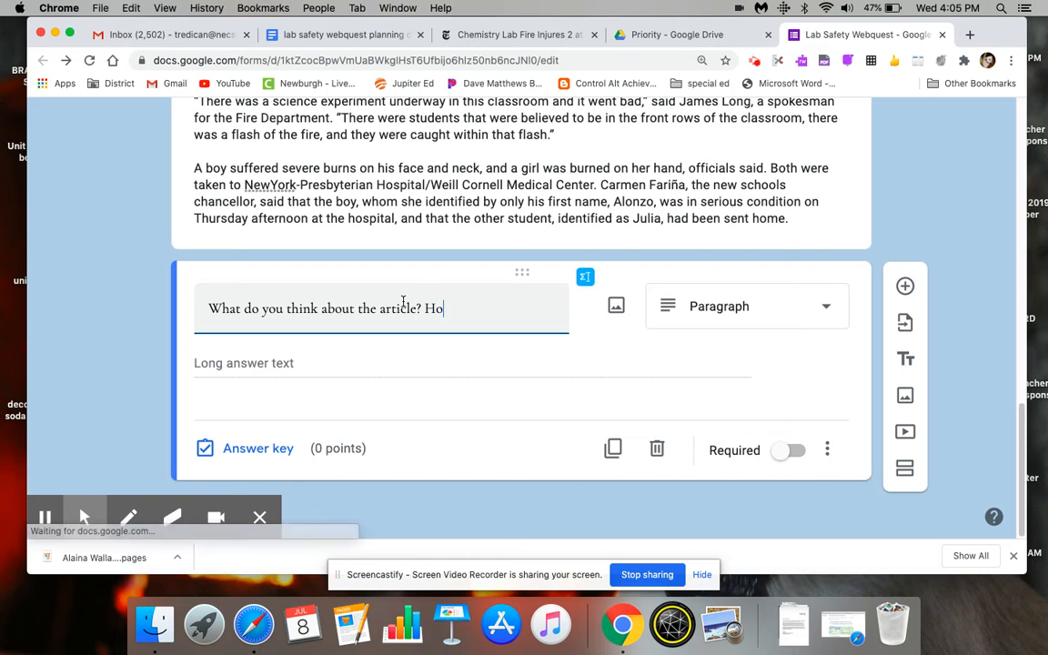
text(w does this relate to )
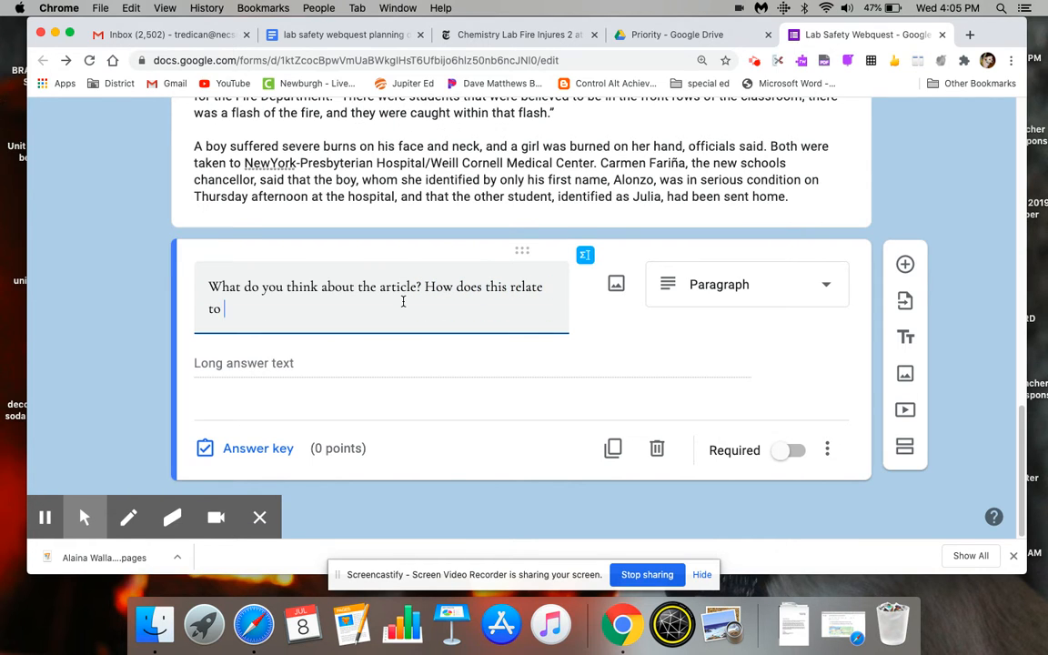
text(lab safety? What are )
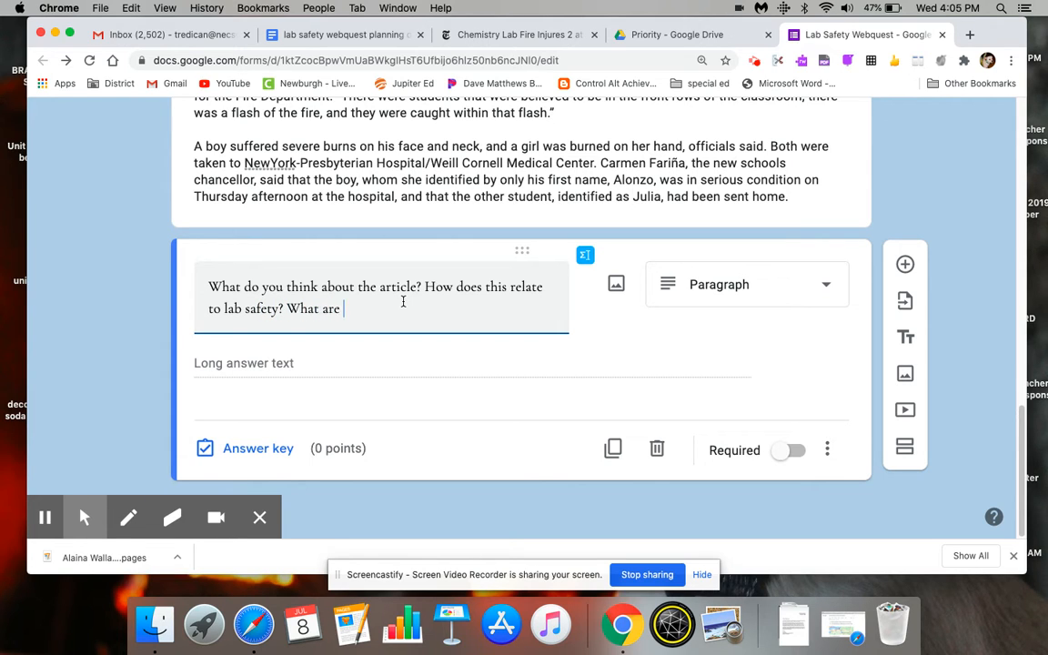
text(youYOUR thoughts?)
click(790, 450)
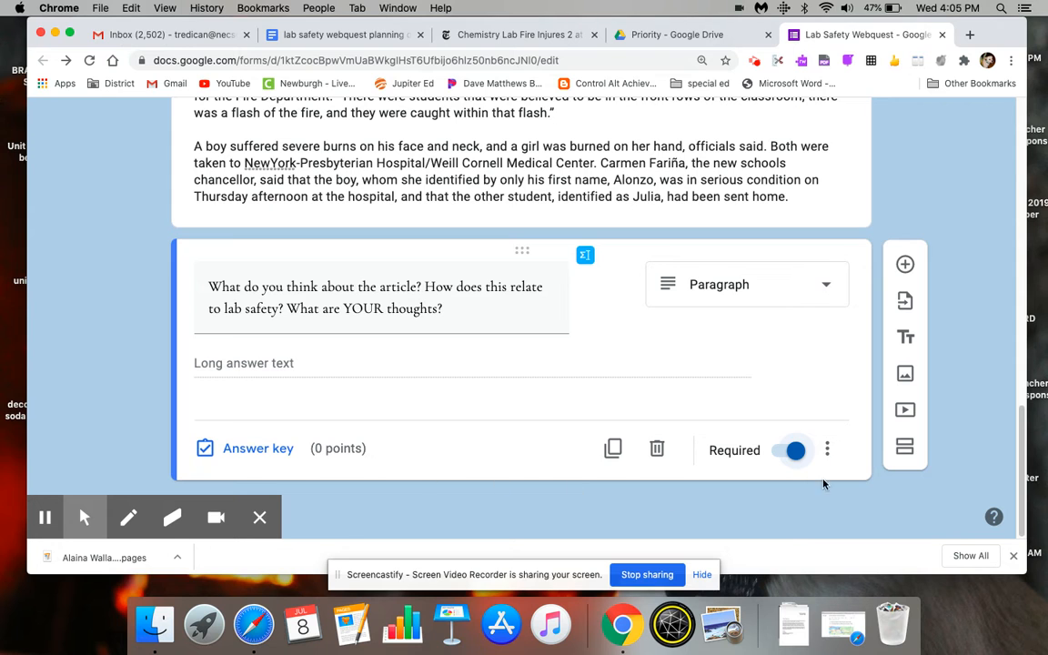
- Copy the web address of the New York Times article and return to the form
drag(1021, 422, 1023, 353)
scroll(880, 393, down, 1)
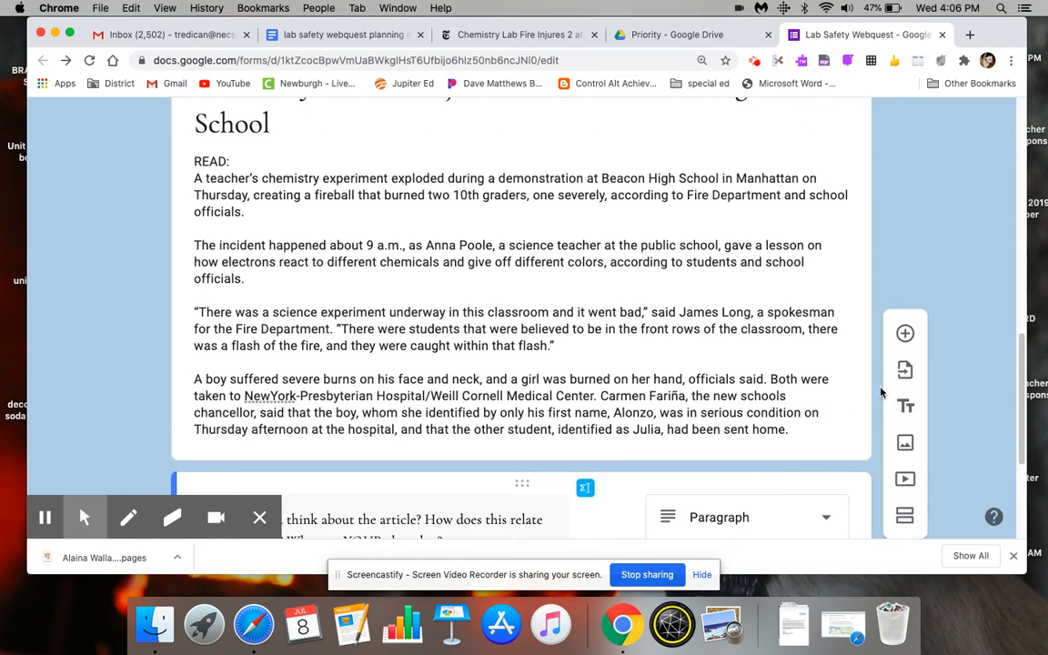
click(532, 34)
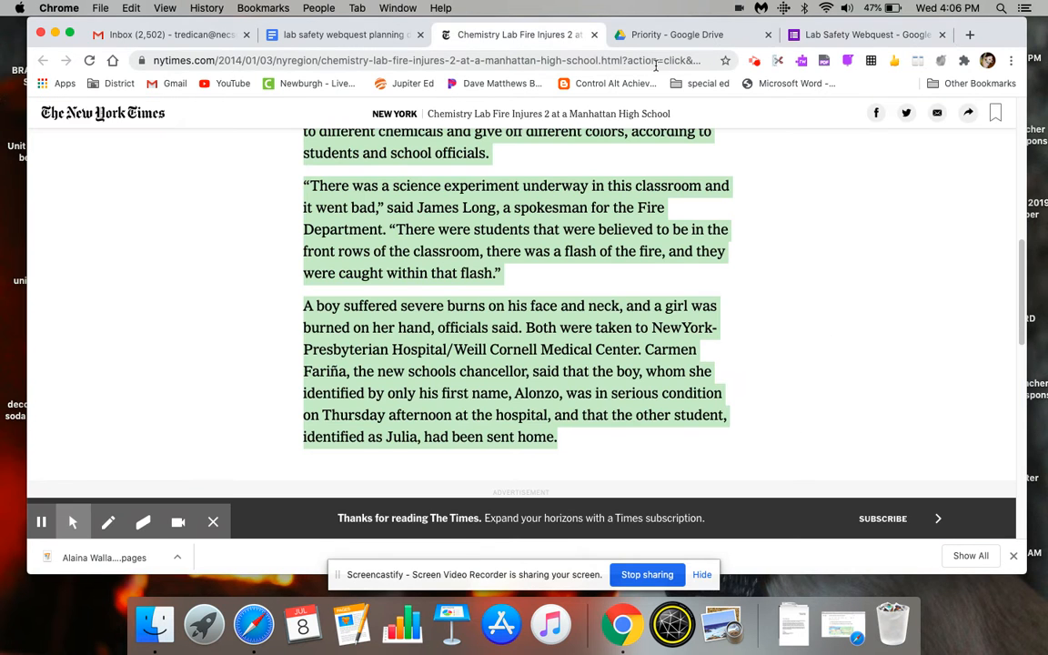
click(336, 58)
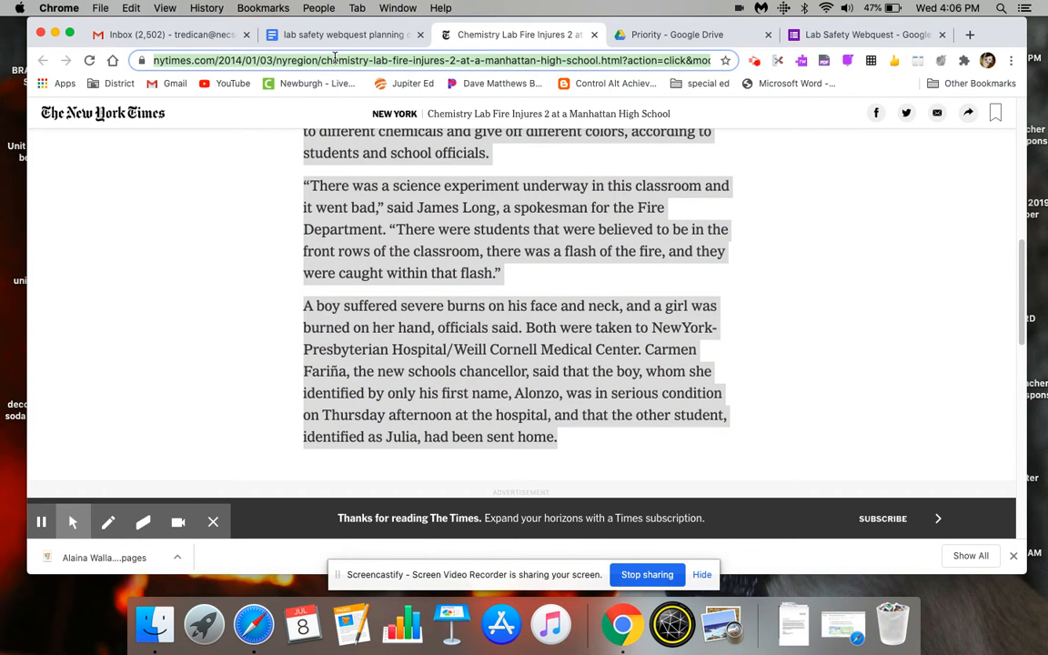
click(815, 35)
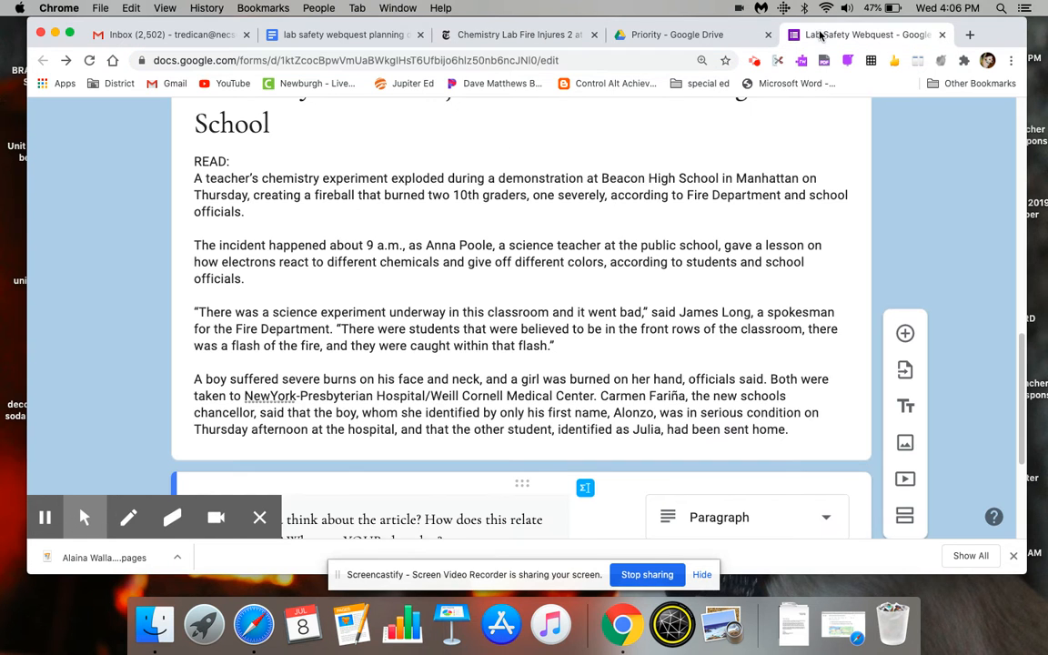
- Start a source line reading "Source : NY Times by" beneath the article text in the section 2 description
click(807, 431)
click(808, 431)
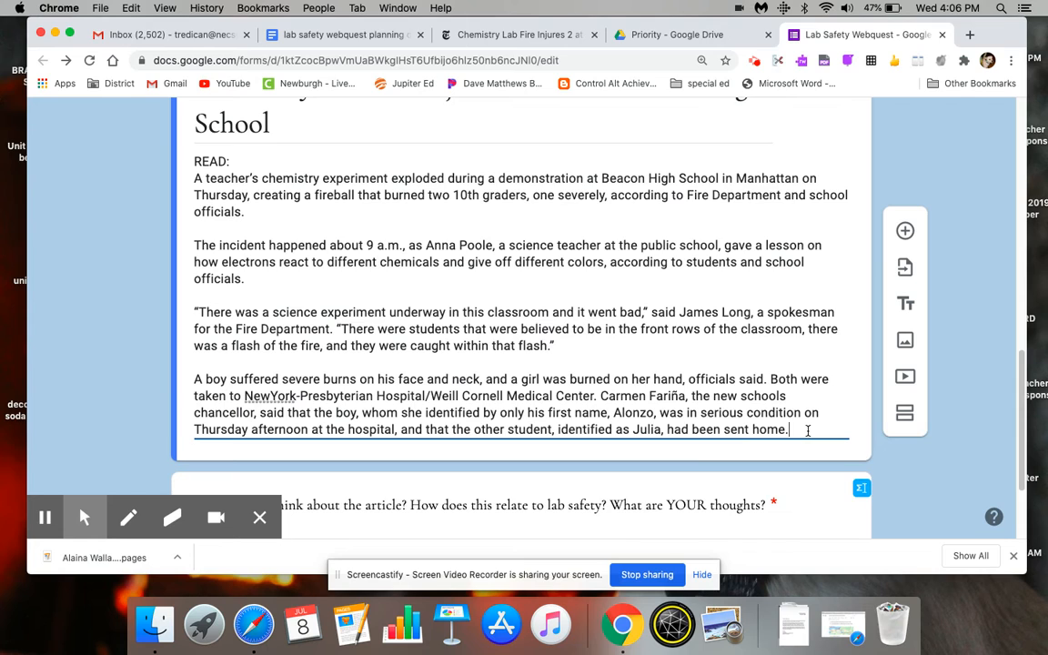
key(Return)
text(Source : NY)
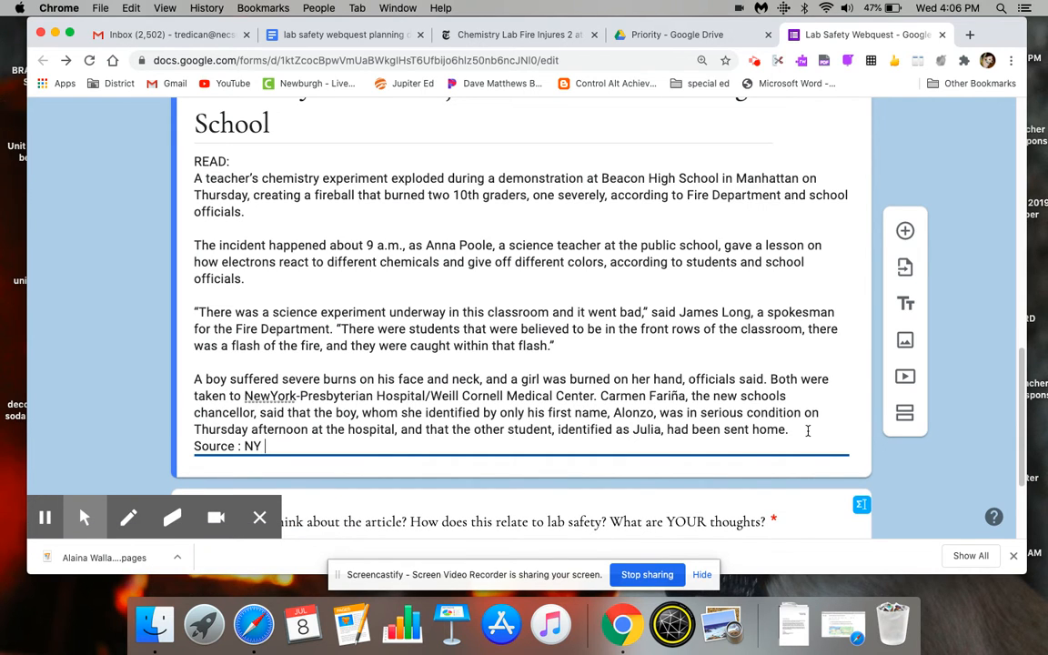
text( Times by)
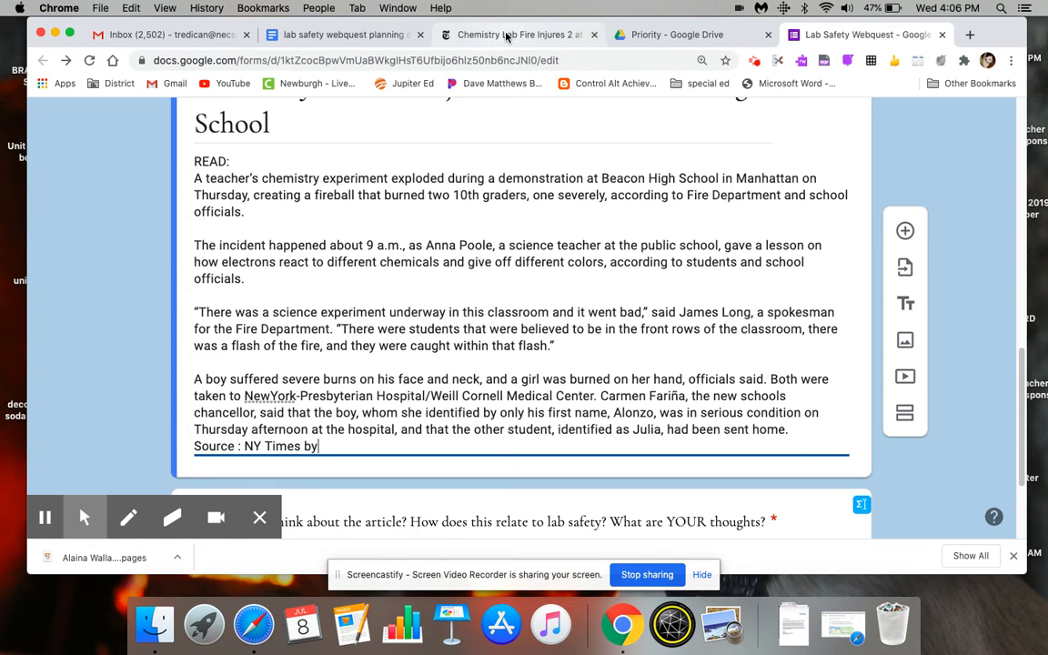
- Copy the New York Times article's byline and date, Jan. 2, 2014, onto the end of the source line in section 2
click(469, 34)
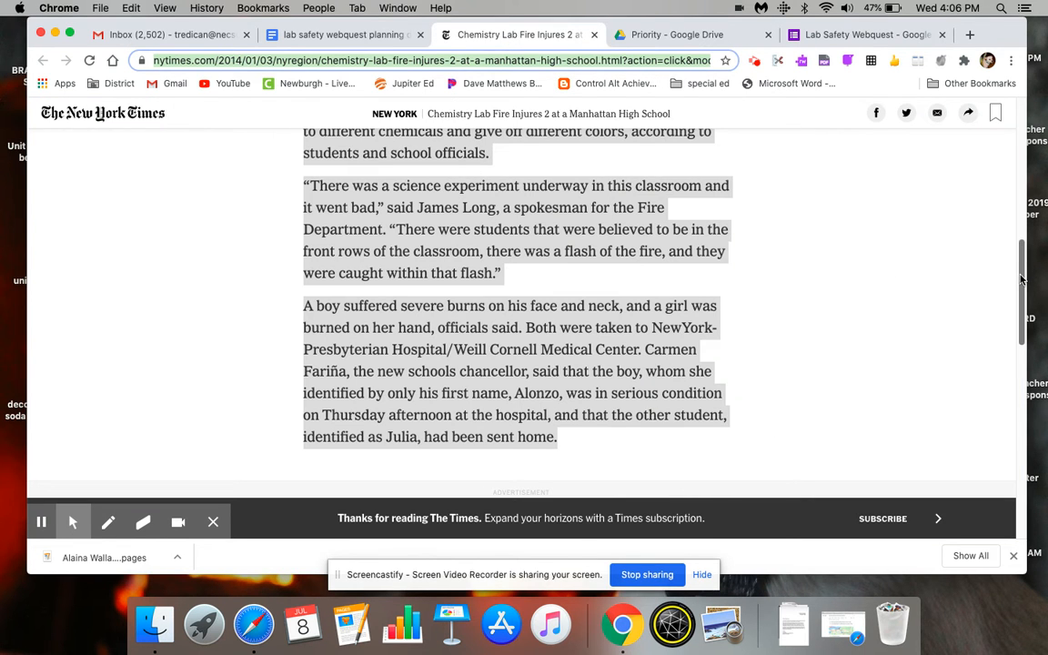
drag(1021, 275, 1014, 134)
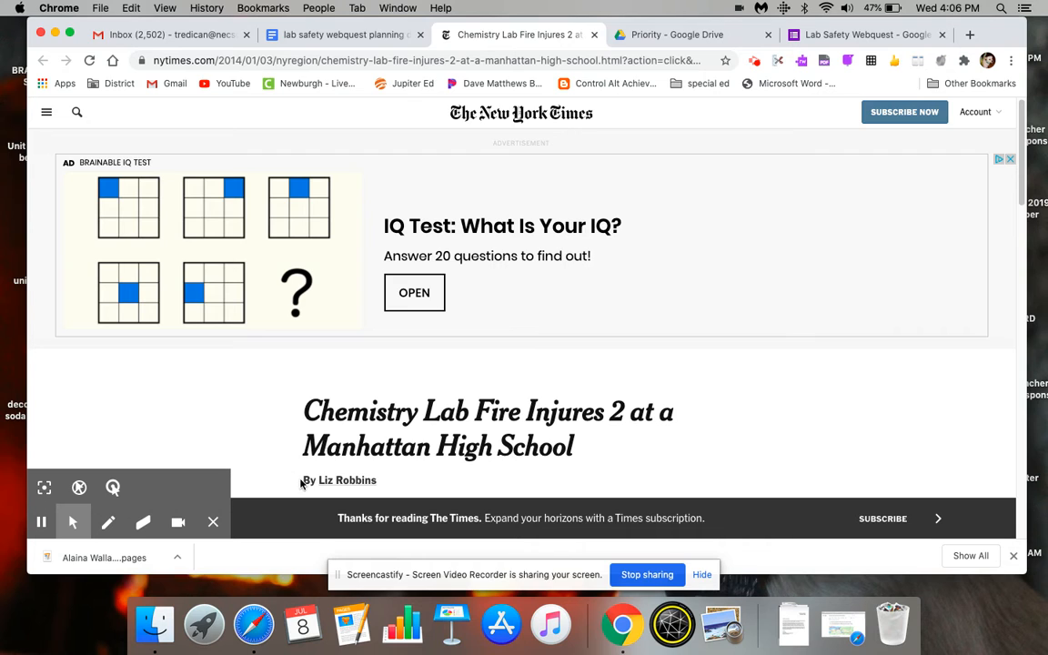
drag(302, 483, 377, 480)
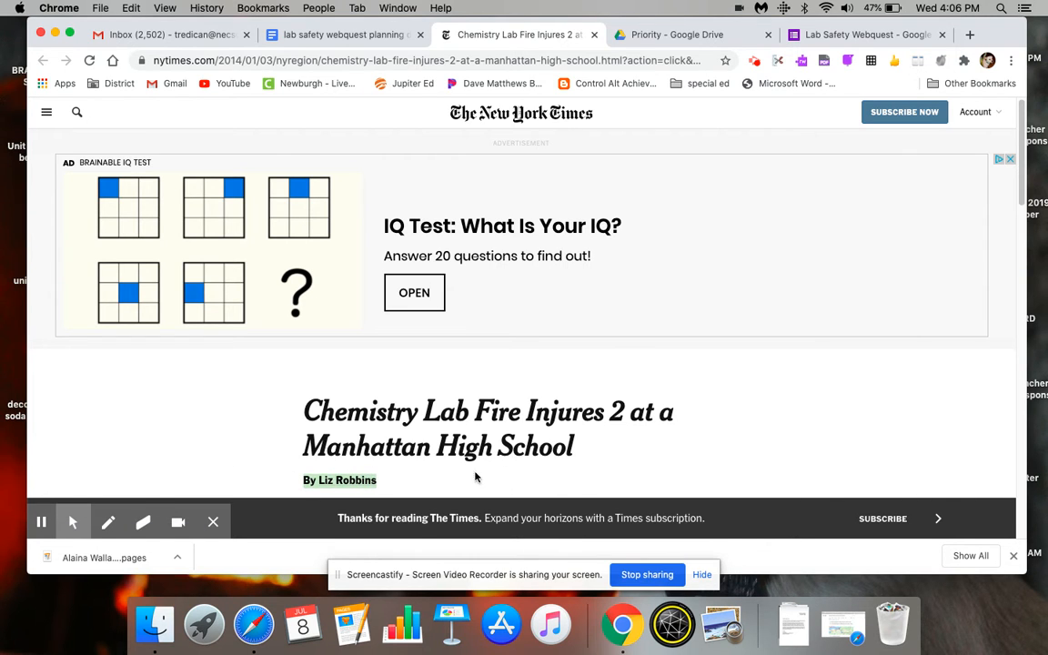
scroll(512, 472, down, 2)
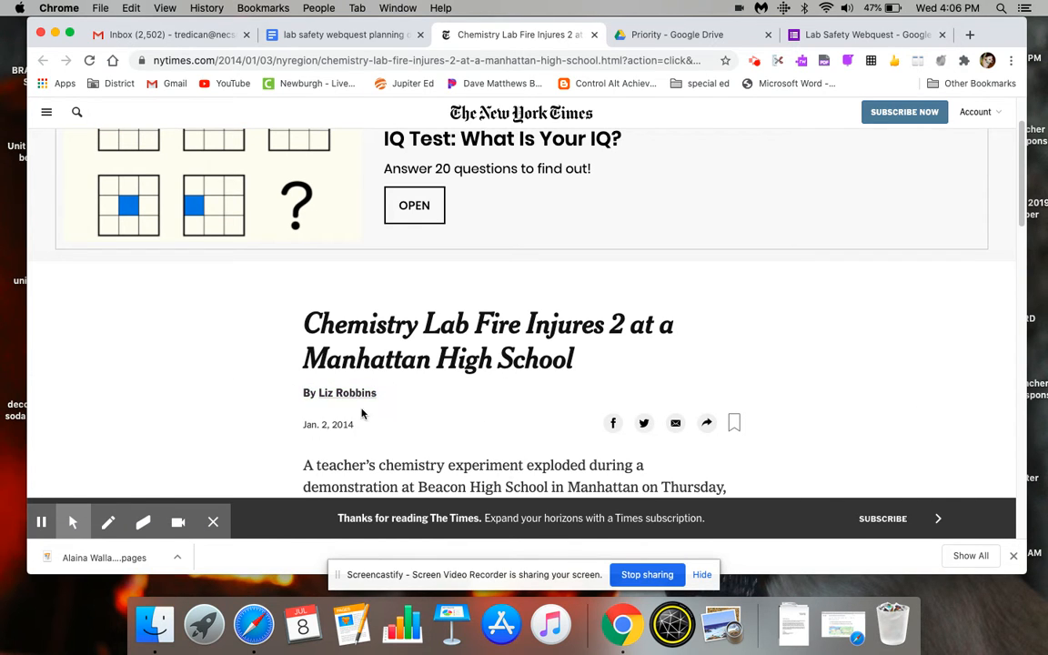
drag(293, 393, 358, 424)
key(cmd+c)
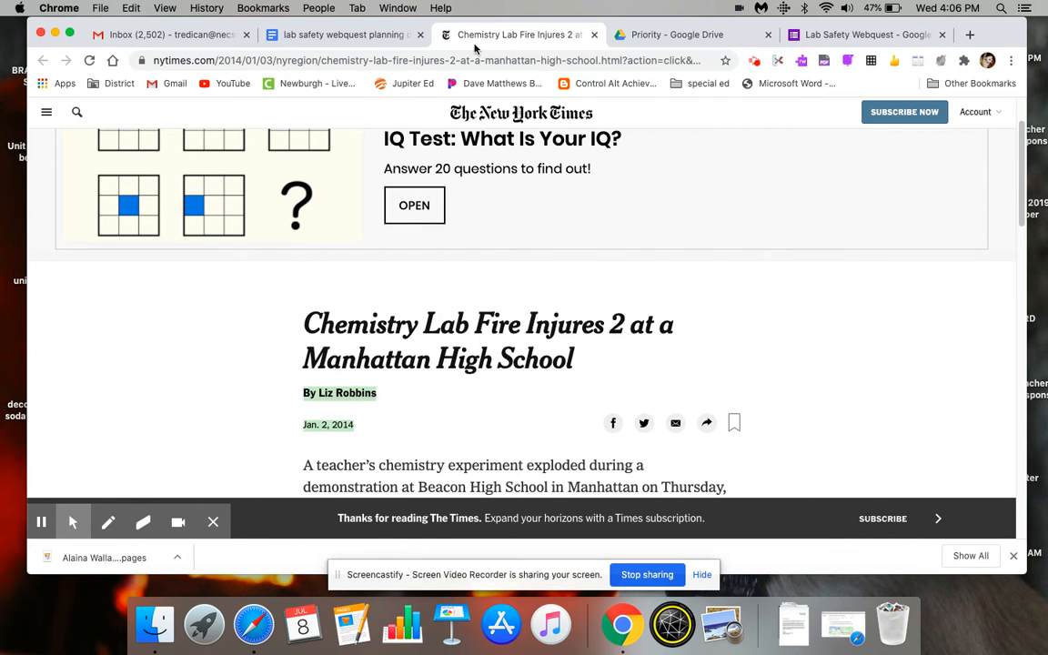
click(860, 35)
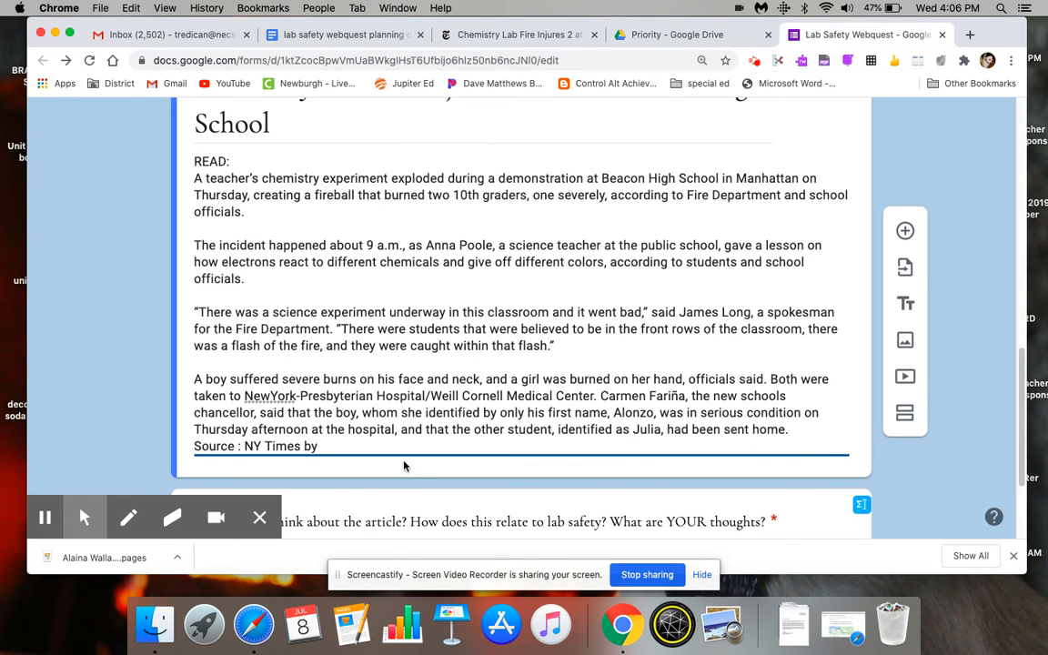
key(super+v)
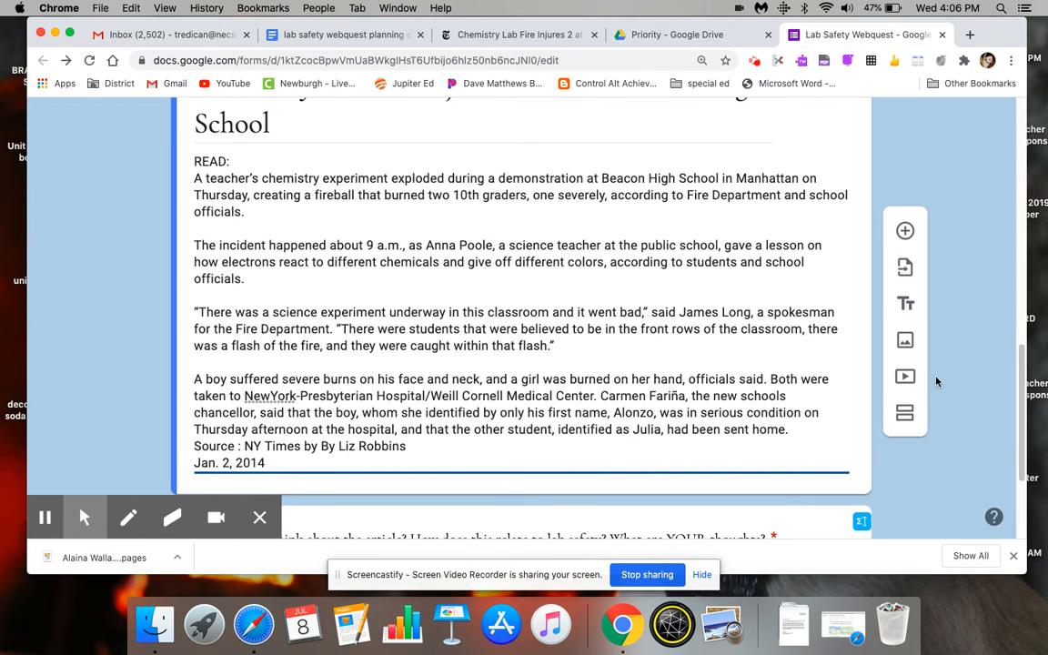
- Add a new section 3 to the form, following the article text of section 2
drag(1021, 386, 1018, 465)
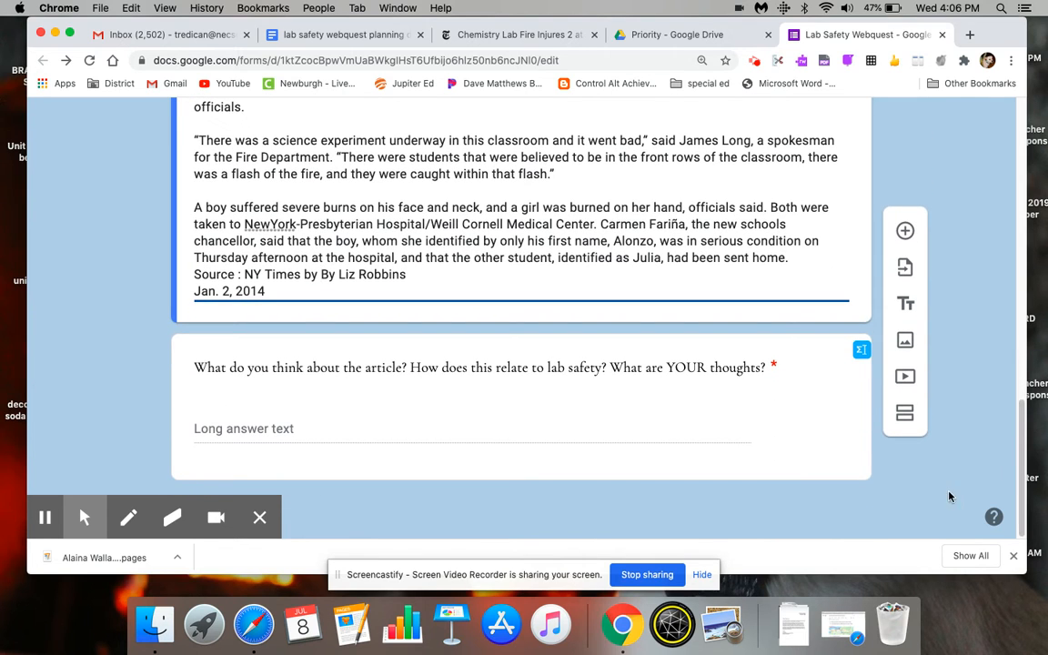
click(902, 415)
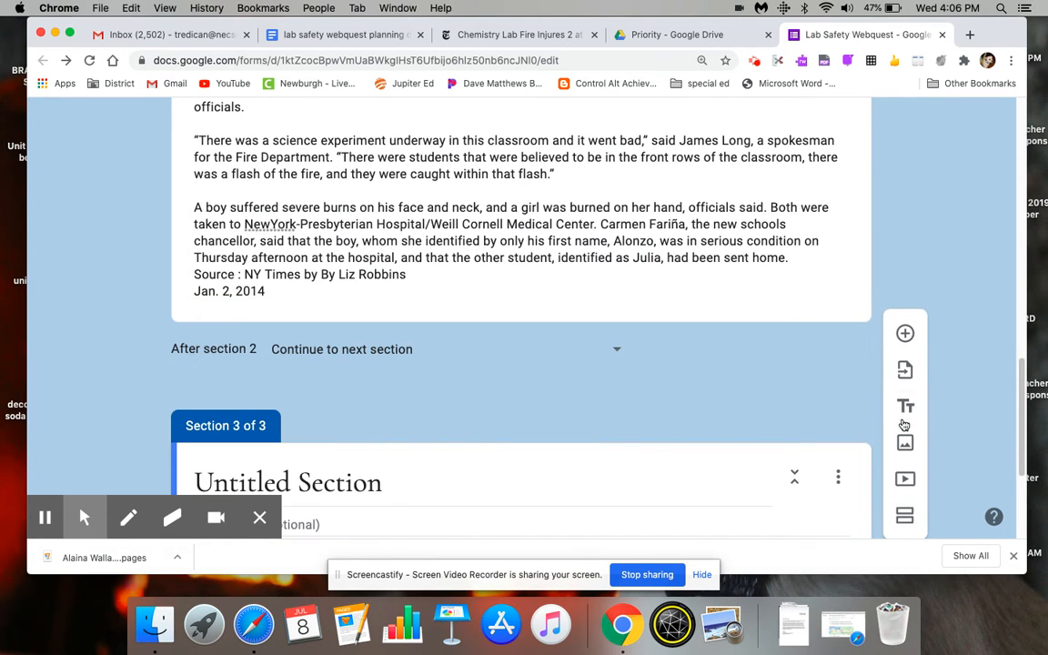
- Open the Chem Games video linked in the planning document, closing the article page, then pause the video and copy its web address
click(369, 36)
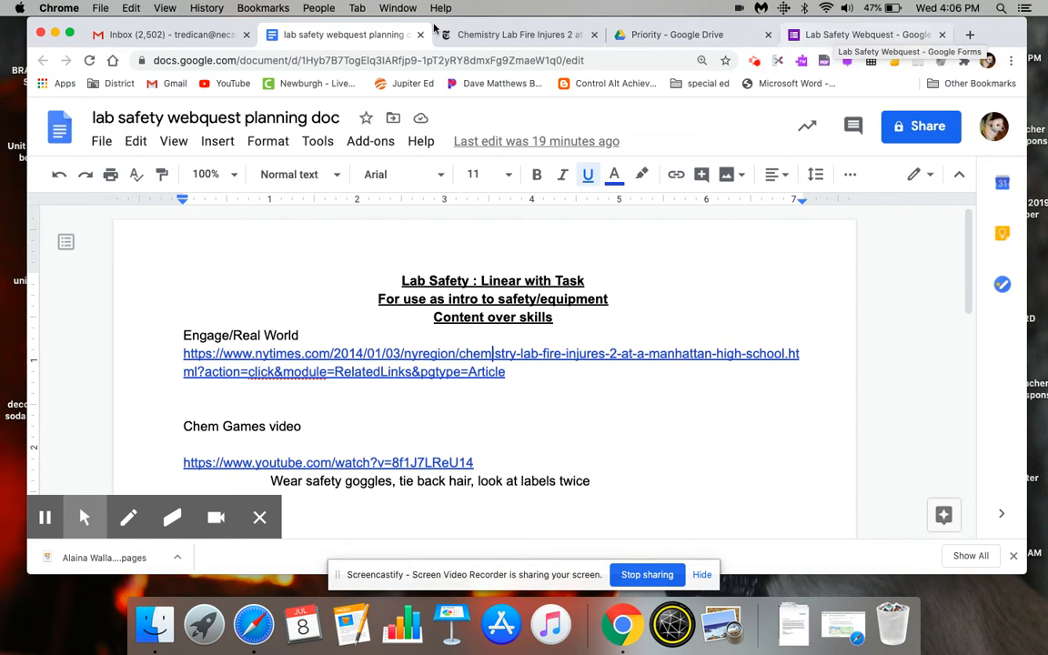
click(437, 465)
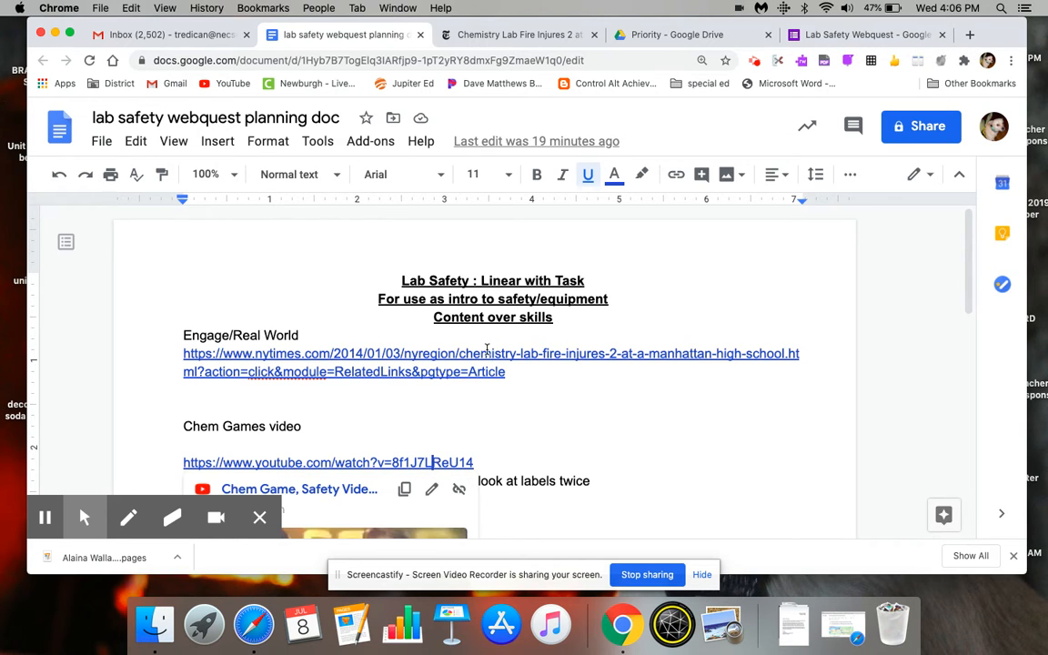
click(595, 34)
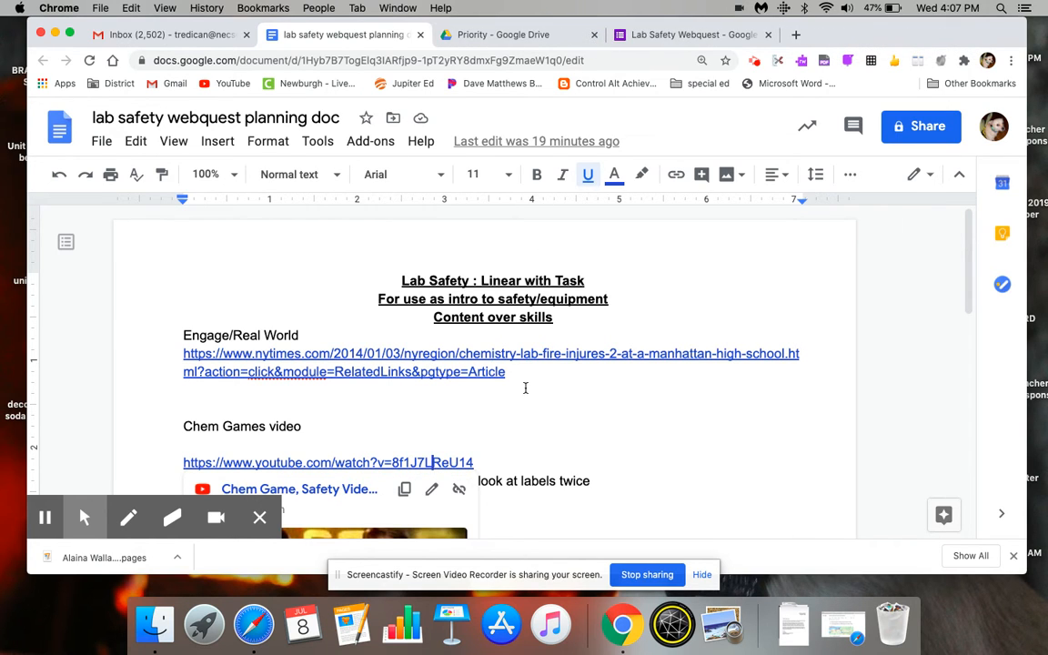
click(338, 489)
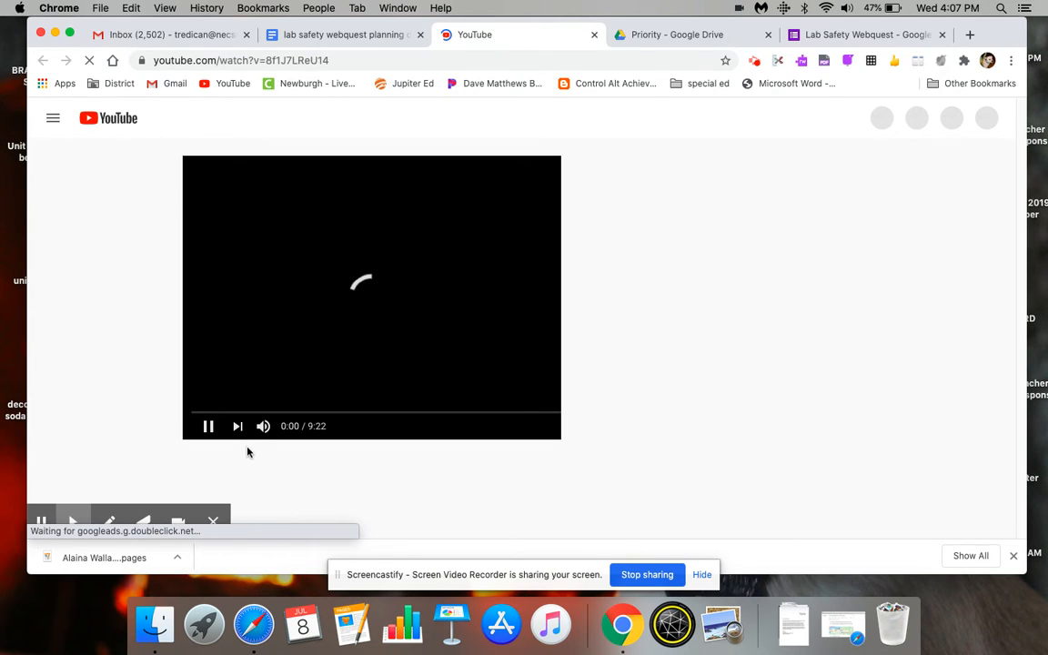
click(204, 426)
click(361, 57)
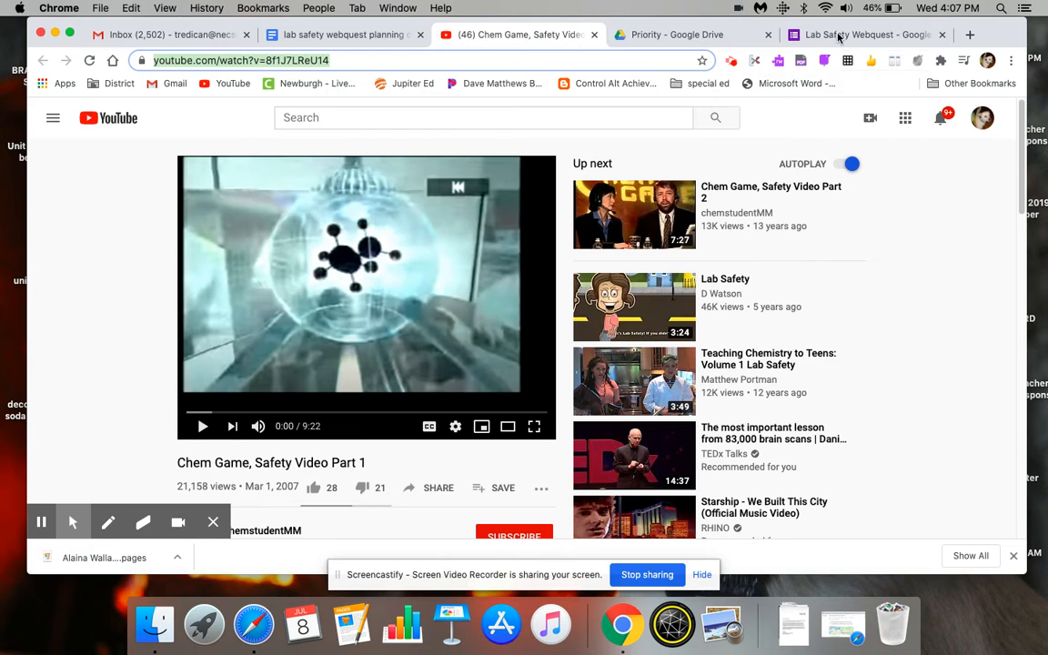
- Title section 3 of the form "Chem Games Safety Video"
click(802, 35)
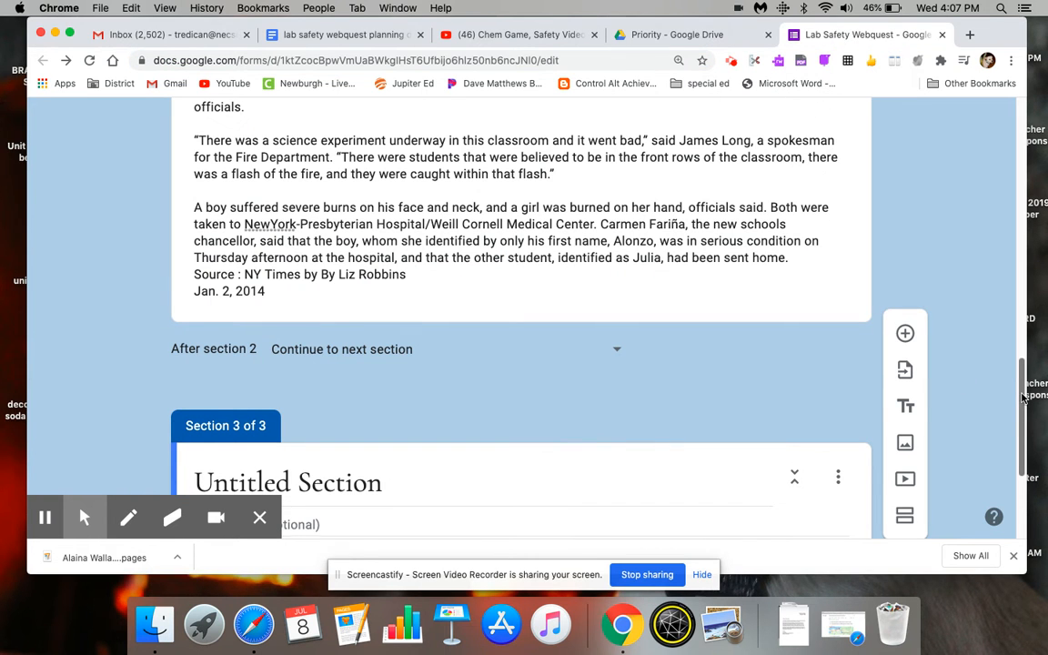
scroll(620, 367, down, 5)
click(385, 265)
text(C)
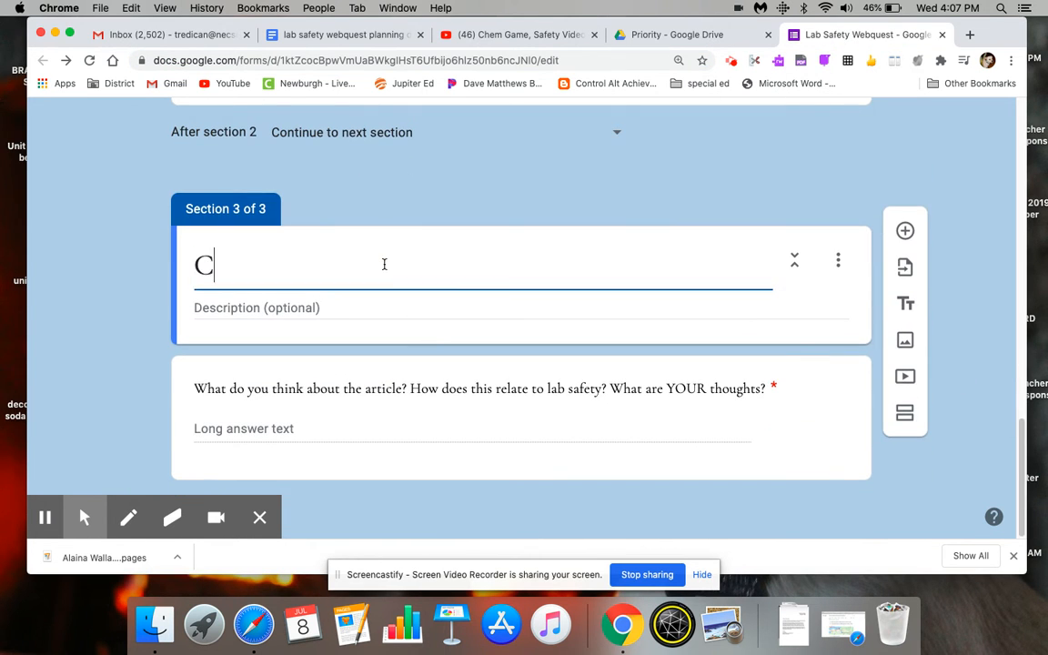
text(hem Games Vi)
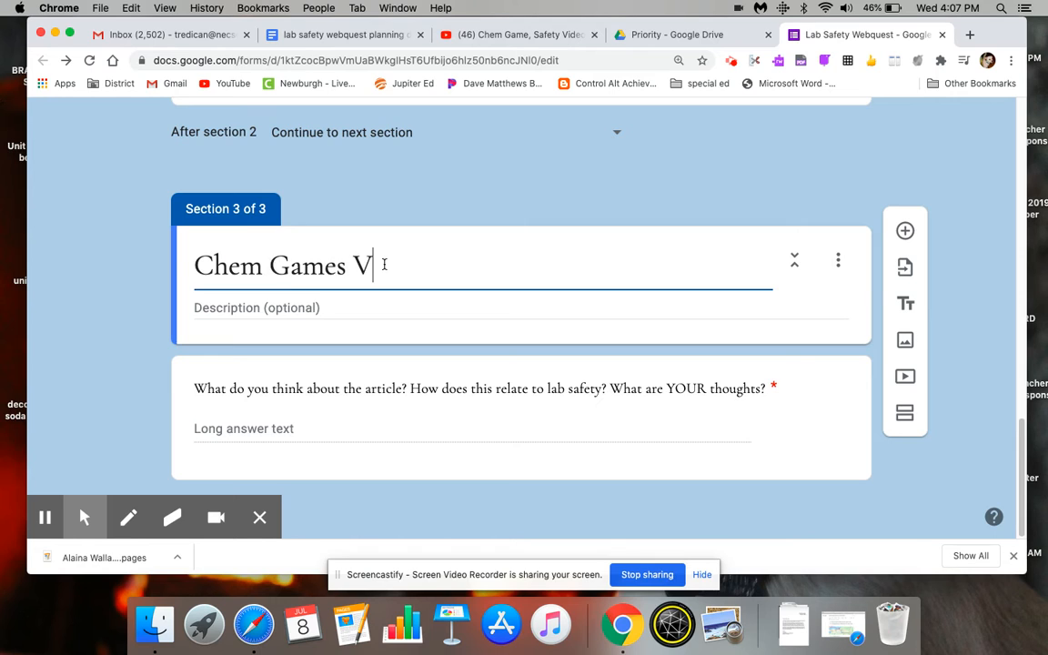
key(BackSpace)
key(BackSpace)
text(Safet)
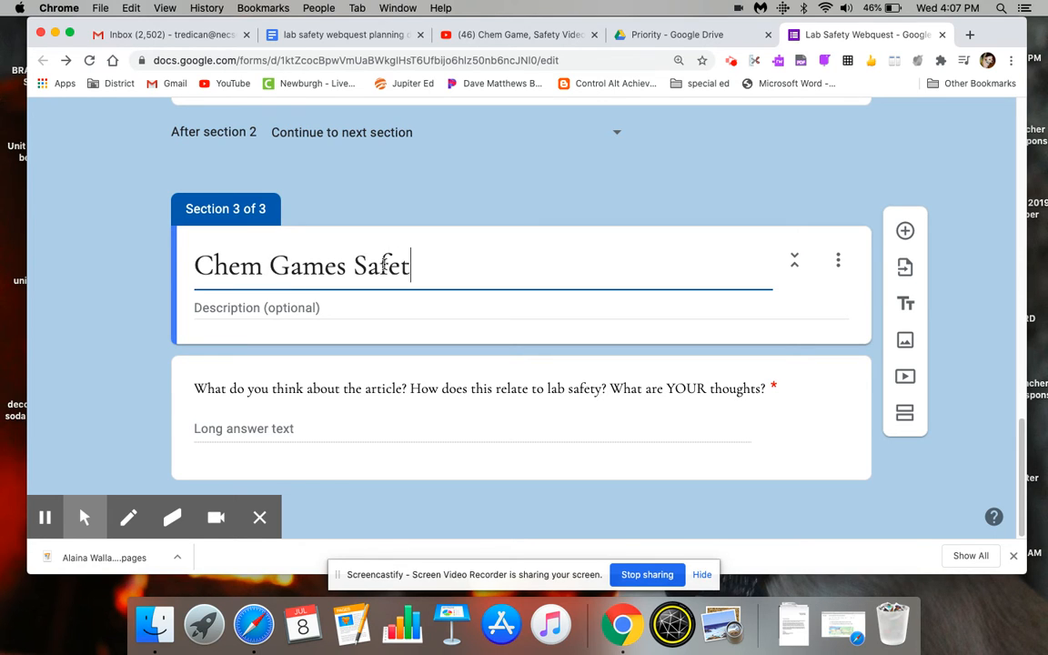
text(y Video)
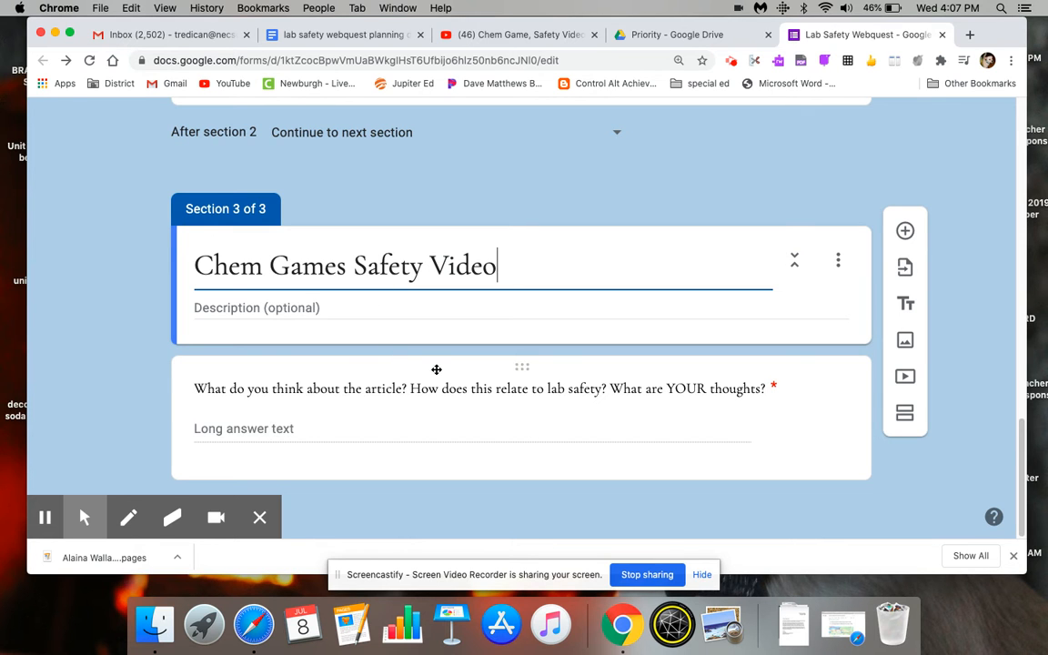
- Move the question about thoughts on the article out of section 3 to directly below the article text in section 2
click(473, 373)
drag(523, 370, 548, 321)
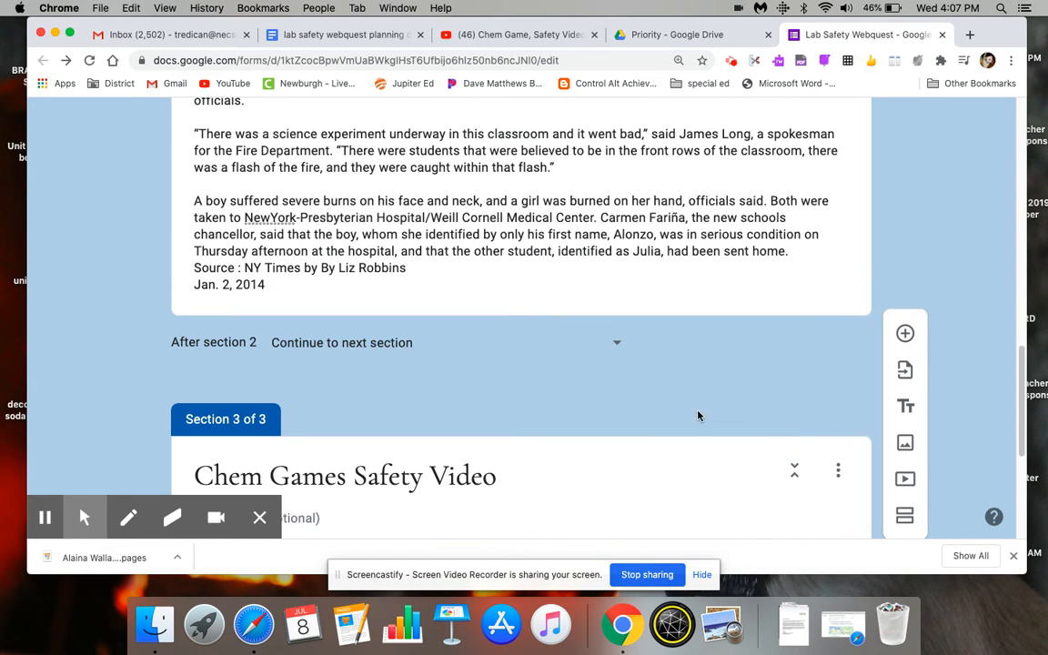
scroll(1014, 418, down, 3)
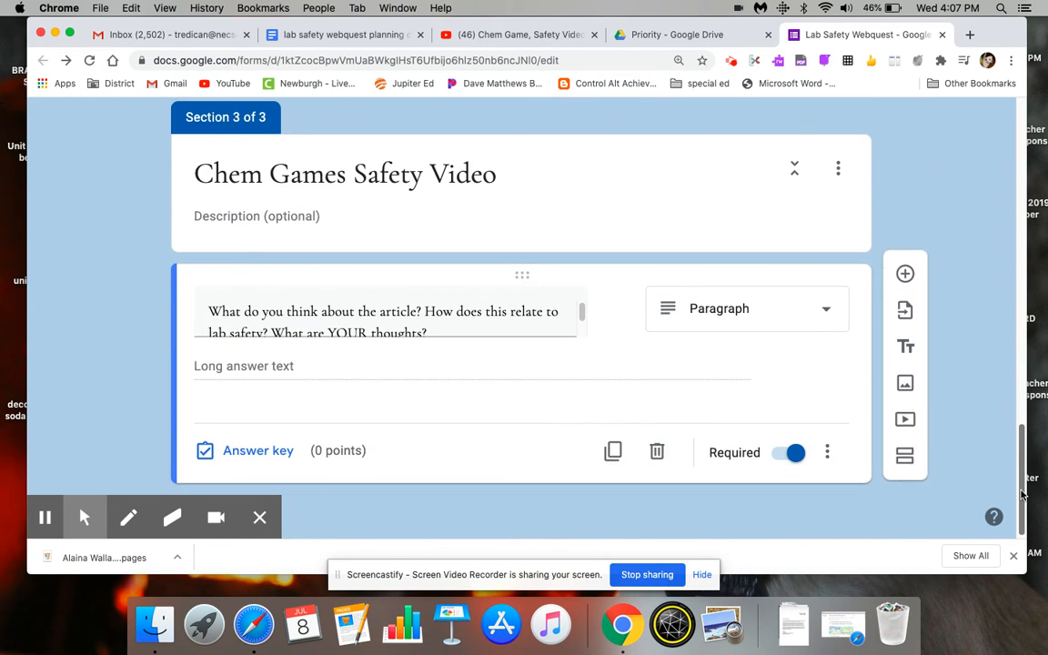
drag(529, 272, 495, 449)
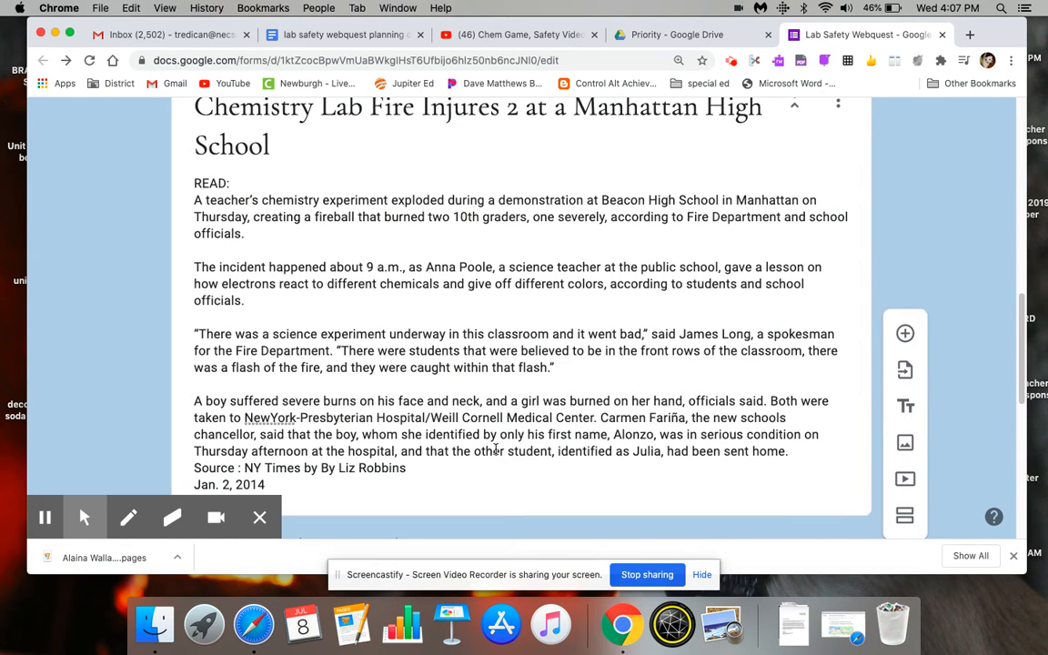
scroll(1024, 500, down, 5)
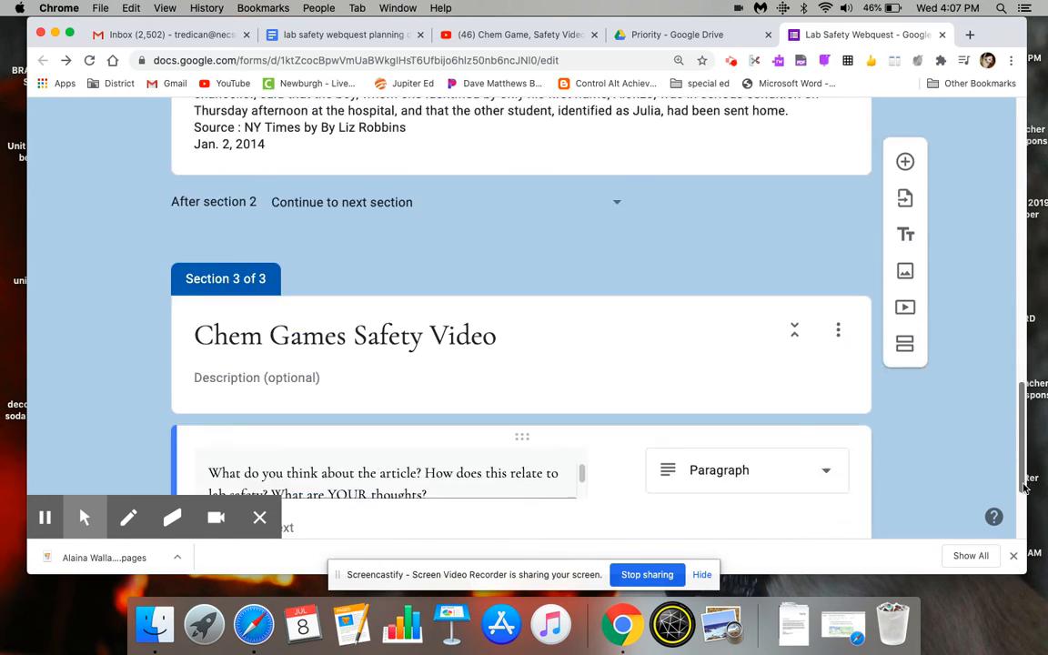
mouse_move(533, 335)
mouse_down()
mouse_move(533, 134)
mouse_move(529, 332)
mouse_up()
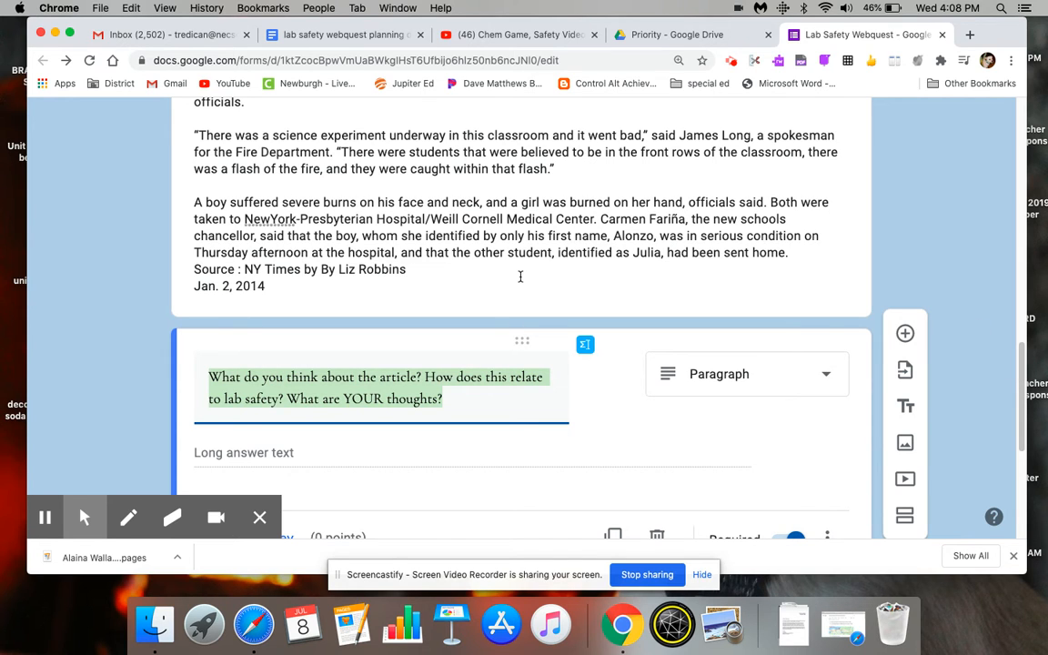
- Insert the YouTube video "Chem Game, Safety Video Part 1" into section 3, finding it by its copied web address
scroll(862, 501, down, 5)
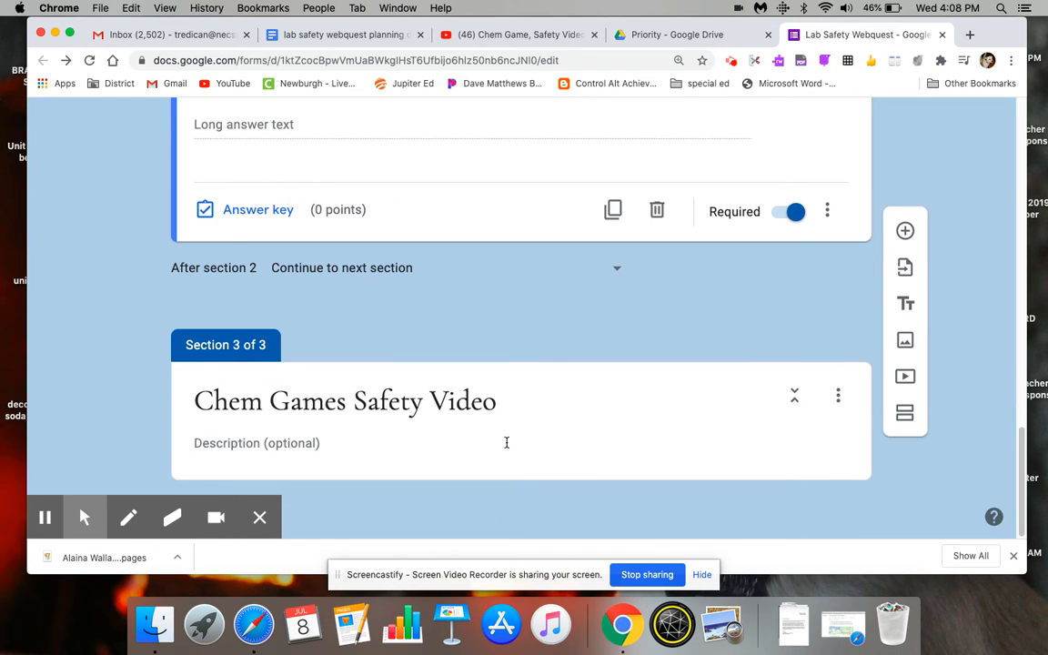
click(700, 445)
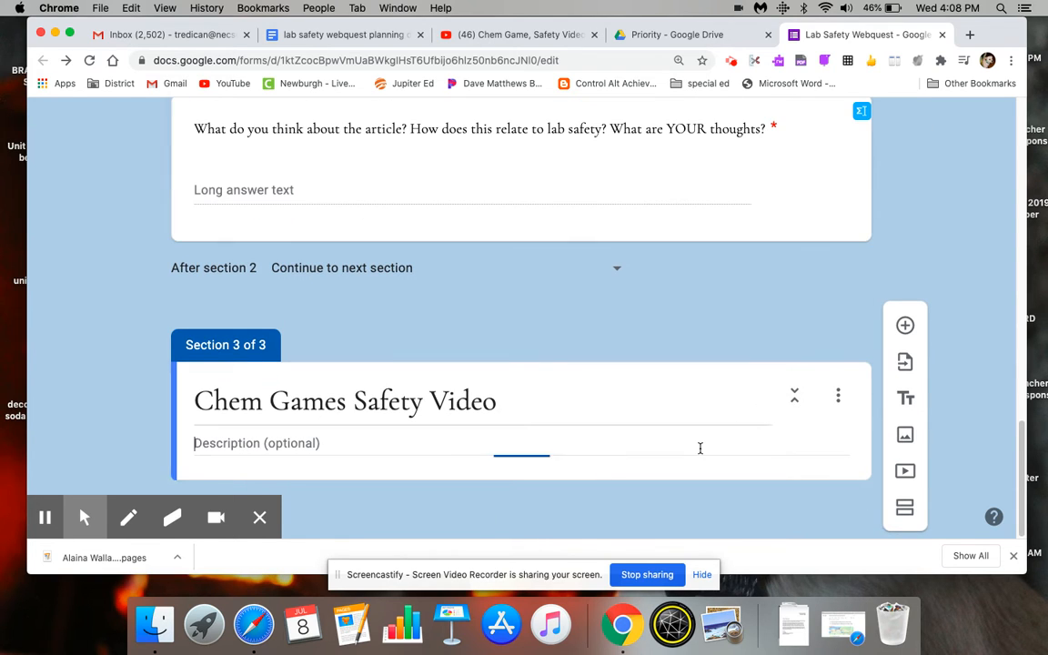
click(905, 480)
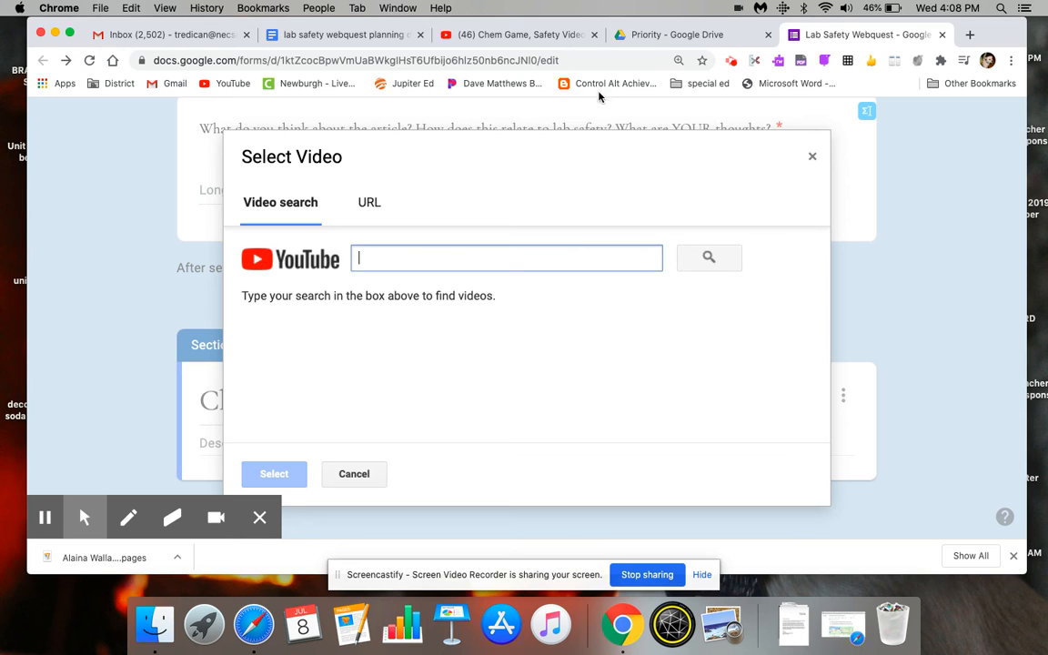
click(575, 30)
click(278, 55)
key(super+c)
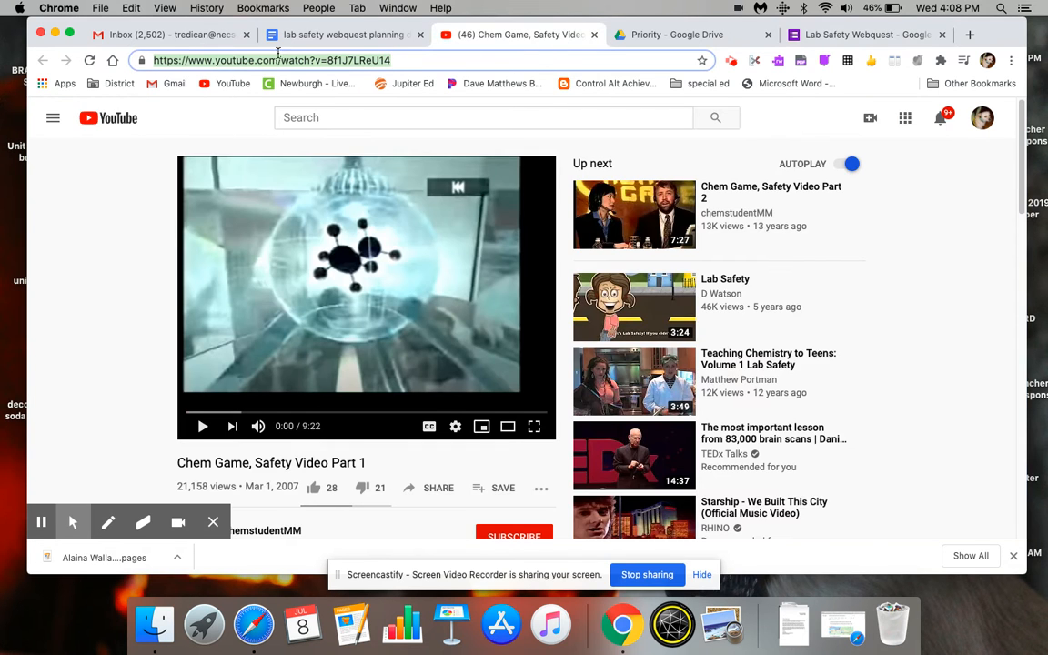
click(834, 37)
click(376, 264)
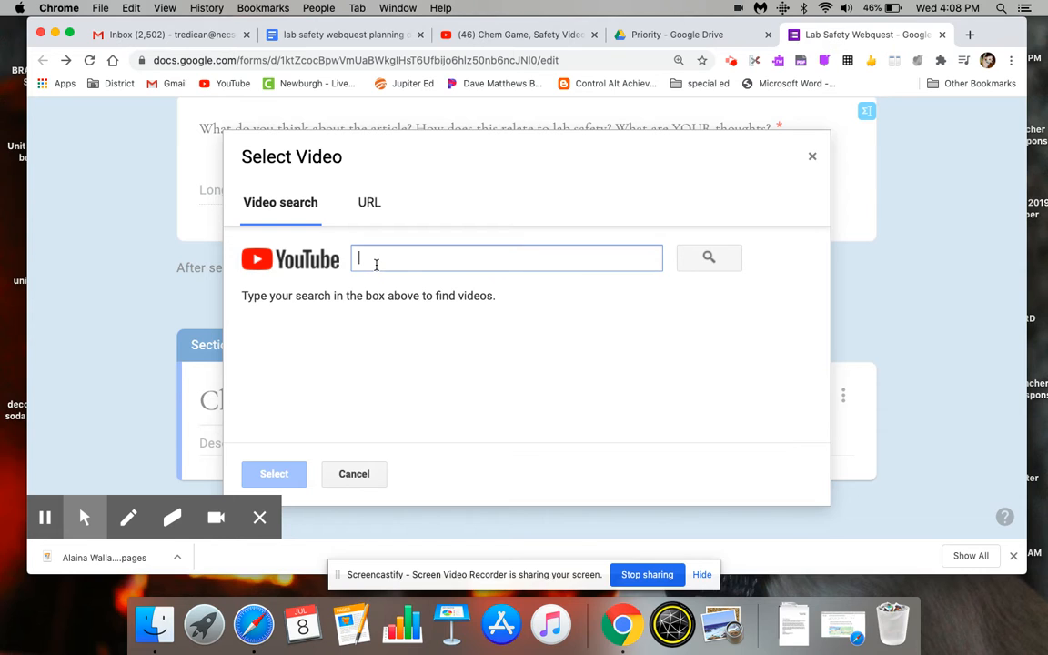
key(super+v)
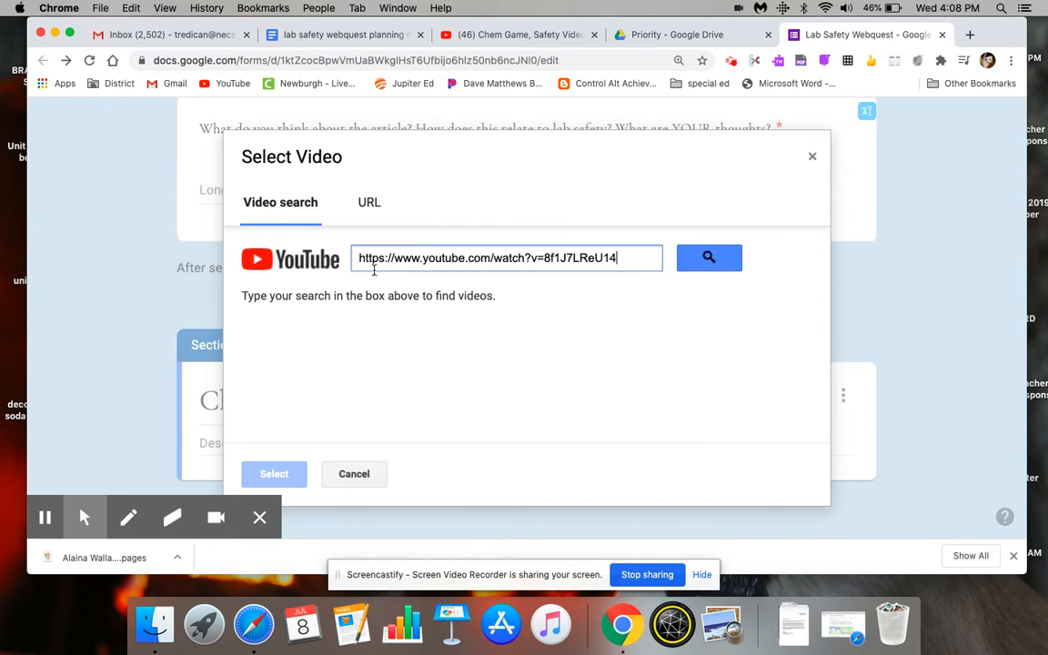
click(722, 260)
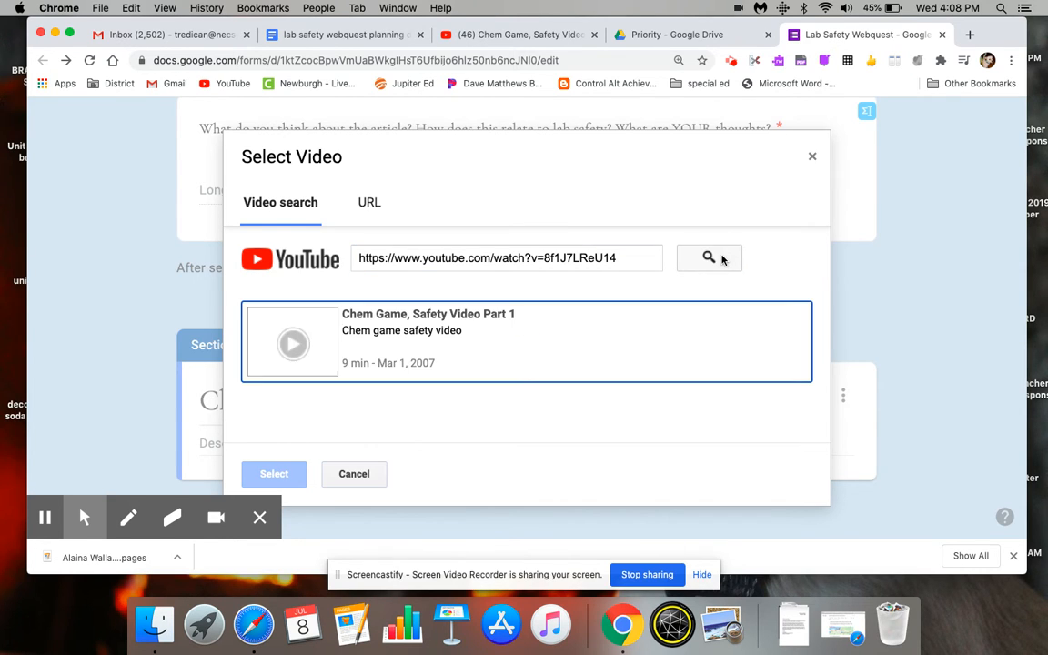
click(426, 362)
click(289, 475)
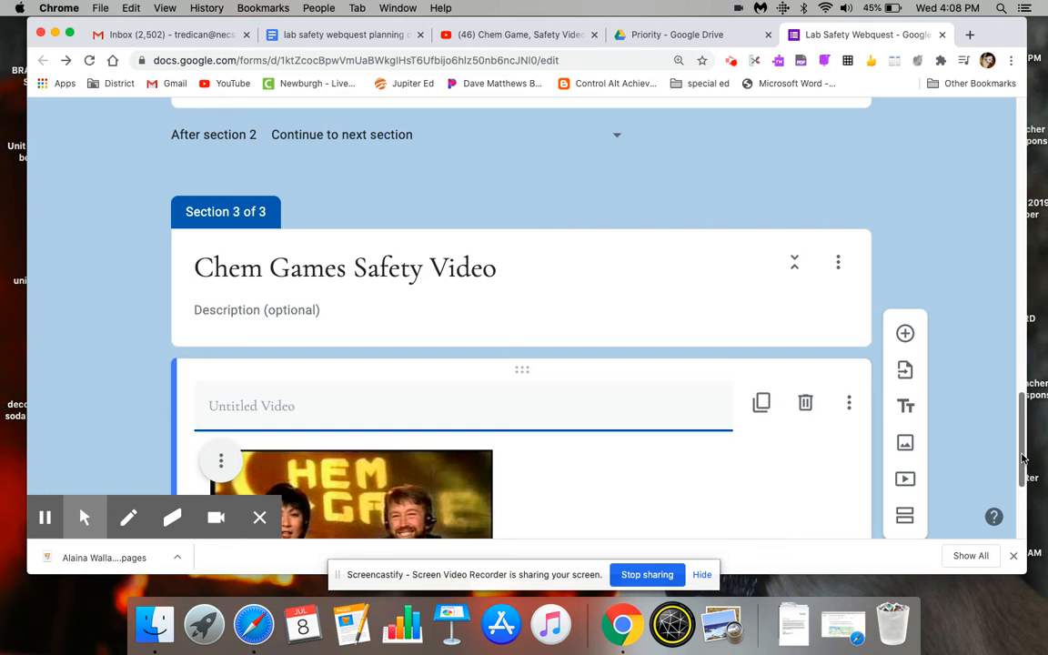
- Title the inserted video "Chem Games Lab Safety"
drag(1023, 453, 1022, 475)
text(Che)
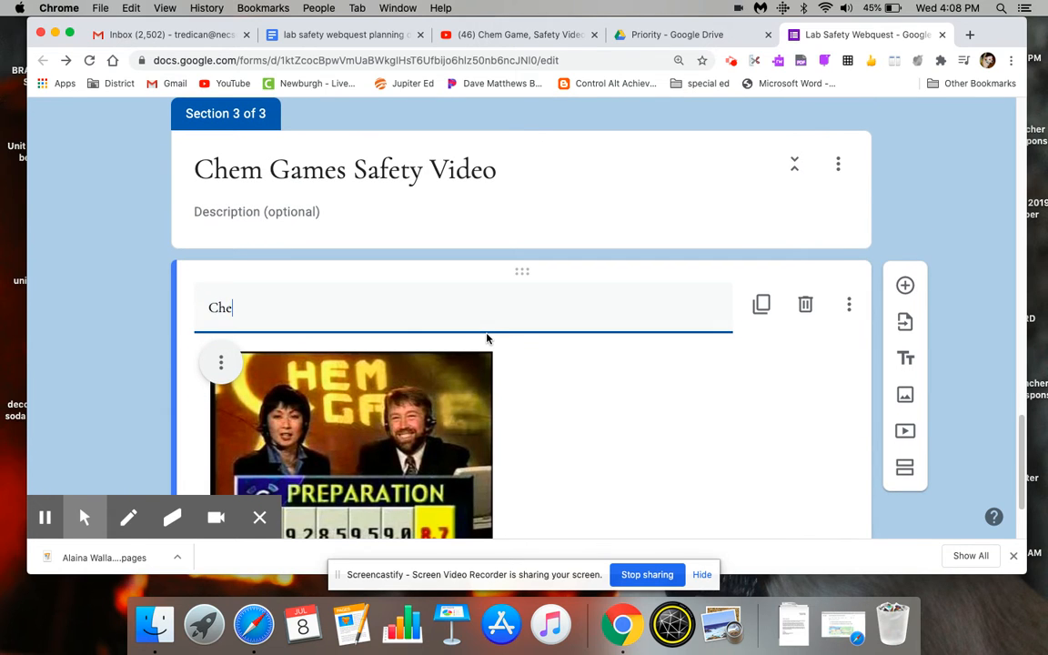
text(m Games Lab Safety)
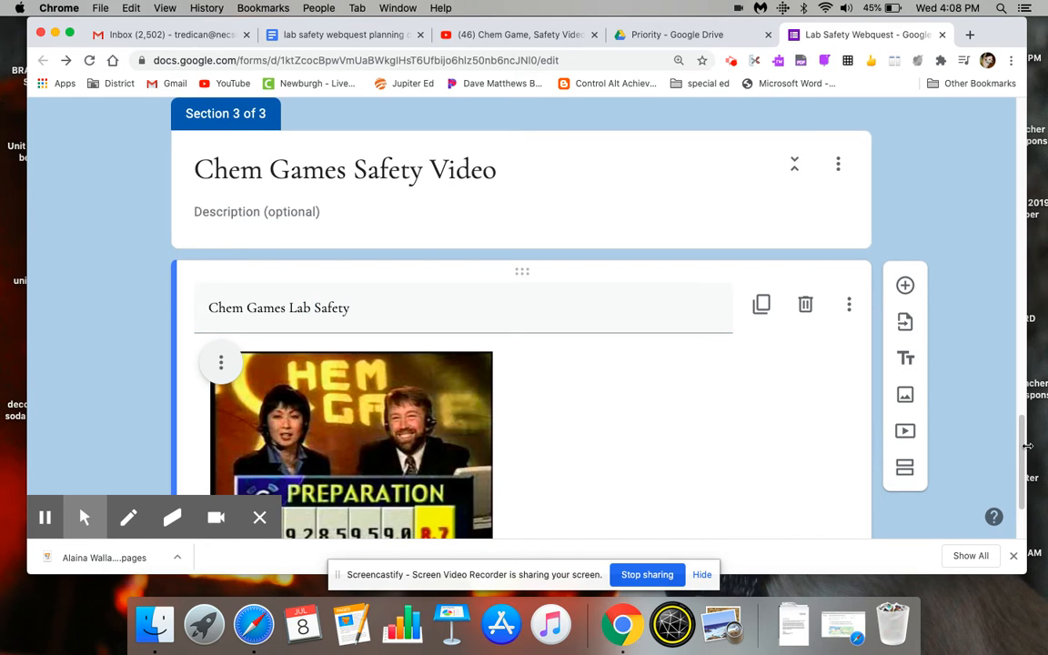
- Add a multiple-choice question below the video reading "When should students wear safety goggles in the lab?", consulting the planning document
scroll(1026, 446, down, 3)
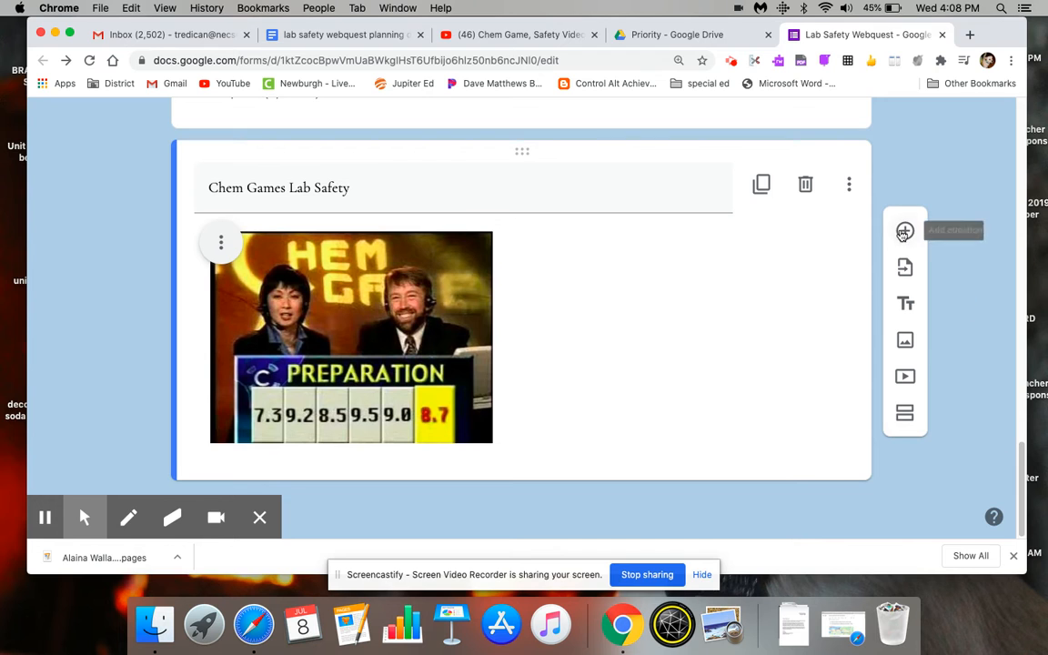
click(904, 232)
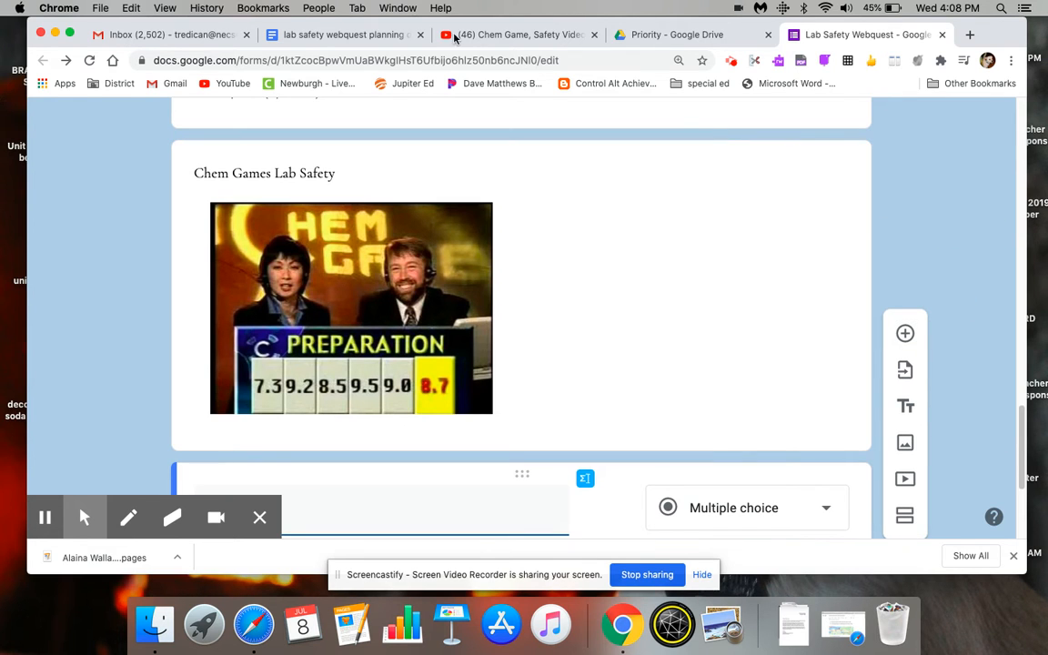
click(346, 35)
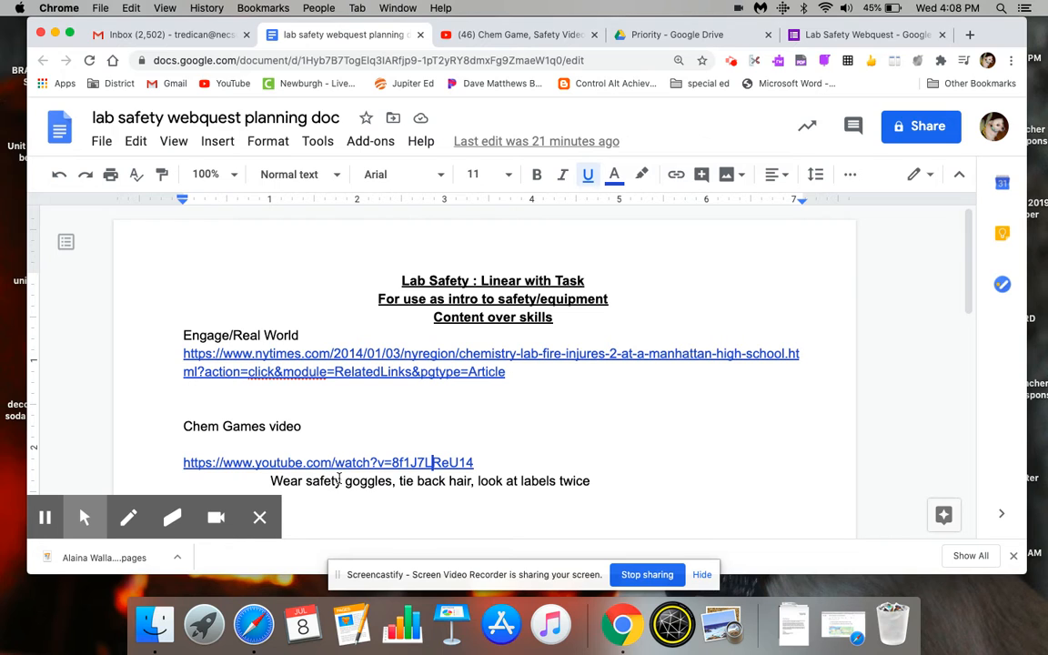
click(865, 35)
drag(1022, 439, 1023, 482)
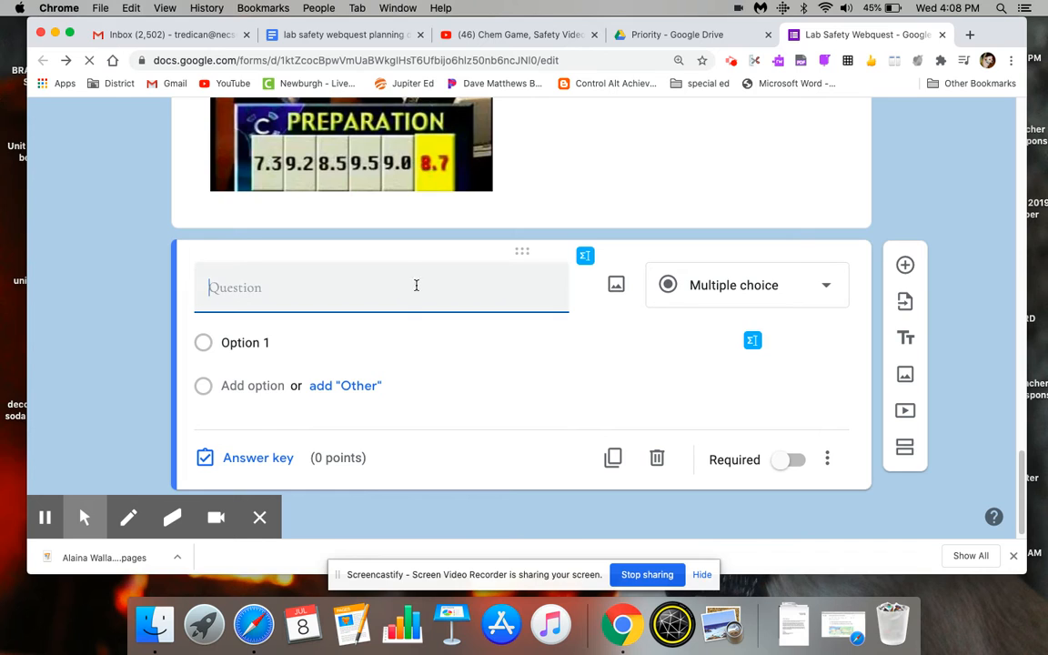
text(When should )
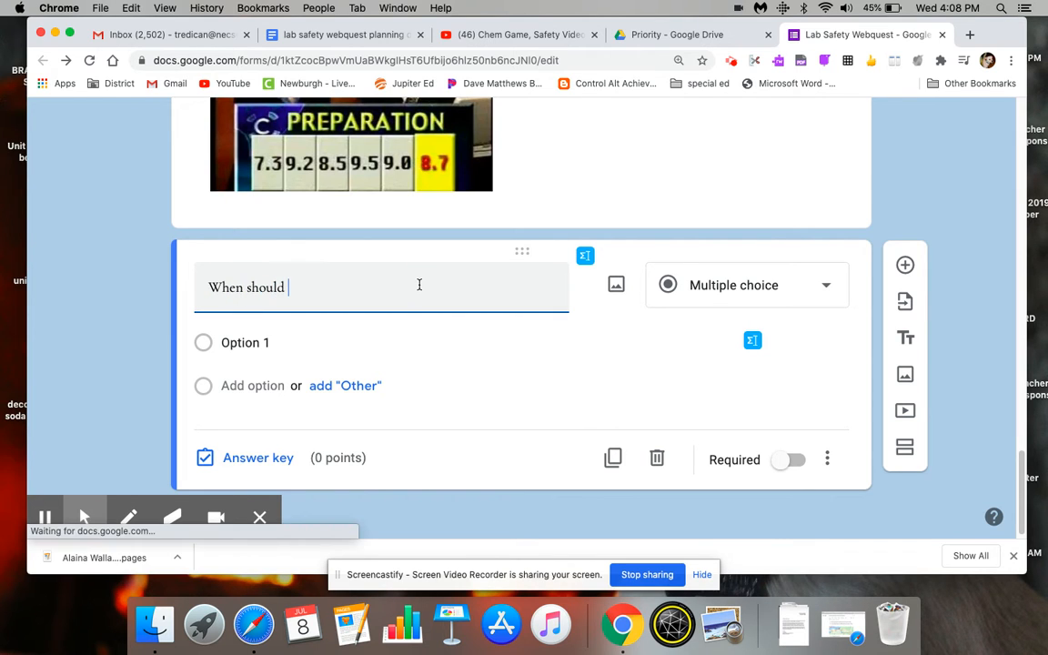
text(students wear safety goggles in the lab?)
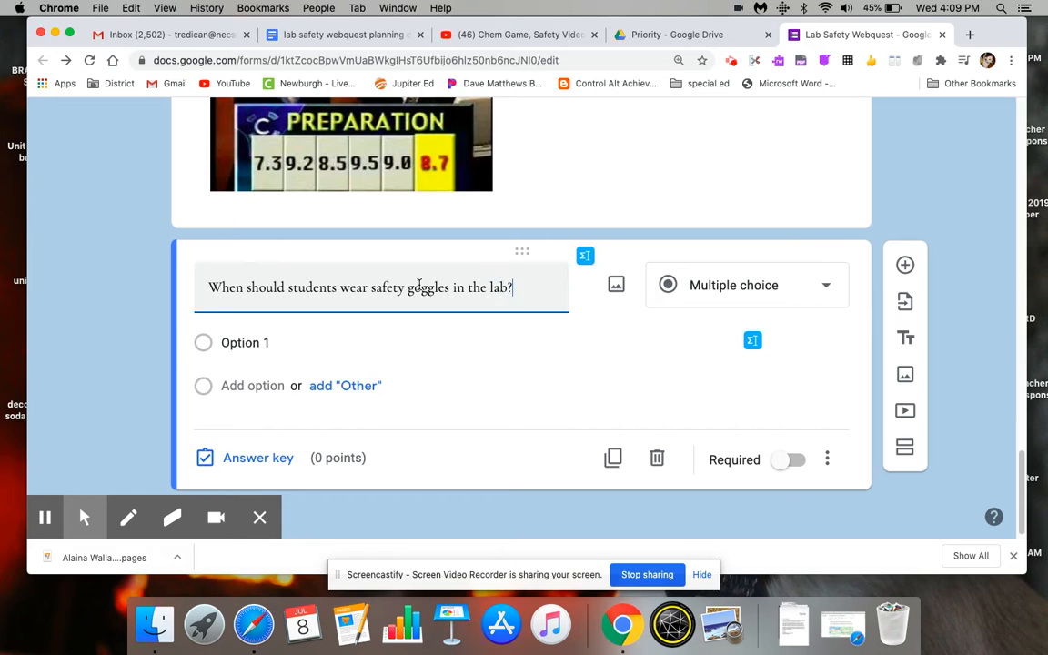
- Enter "always" as the goggles question's first answer option and add an "Other" option
click(360, 341)
text(always)
click(344, 419)
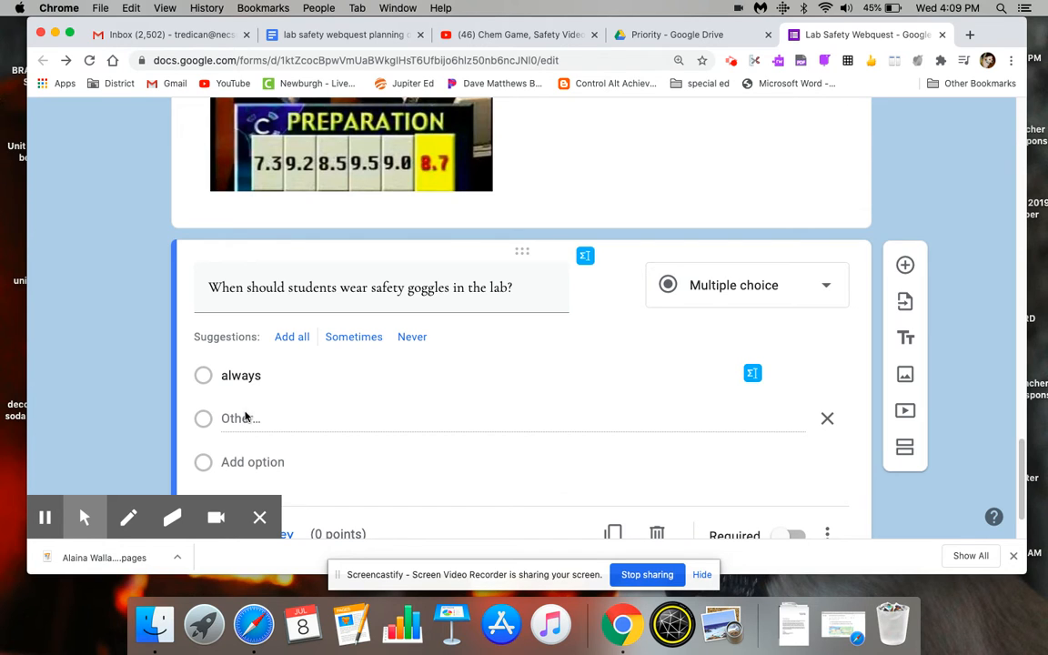
- Add "when dealing with acids" as the second answer option of the goggles question
click(230, 462)
text(whe)
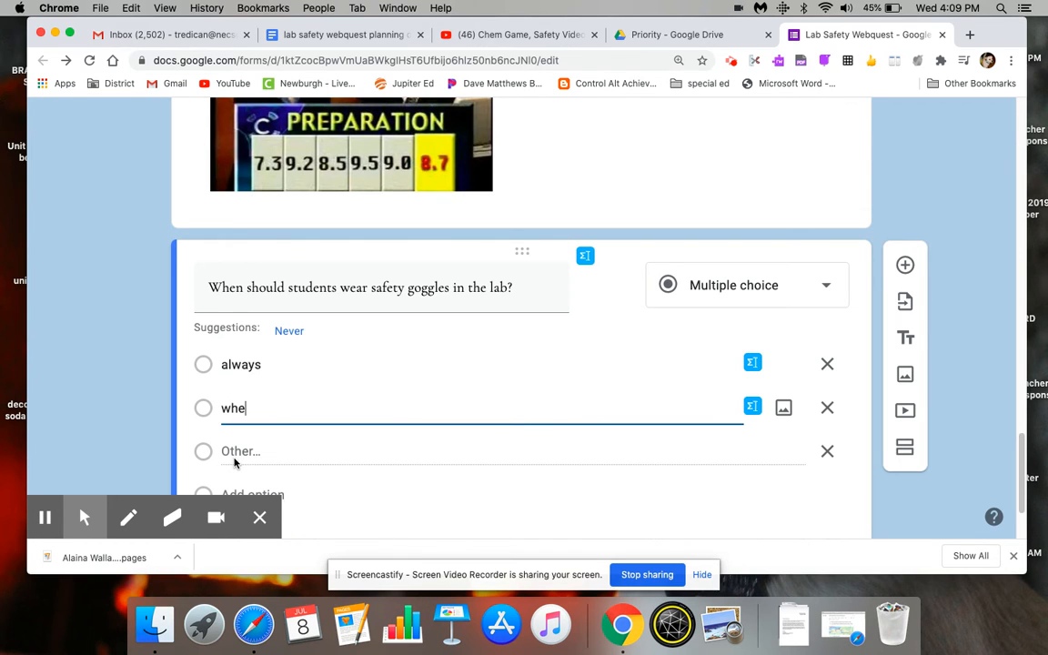
text(n dealig with acids)
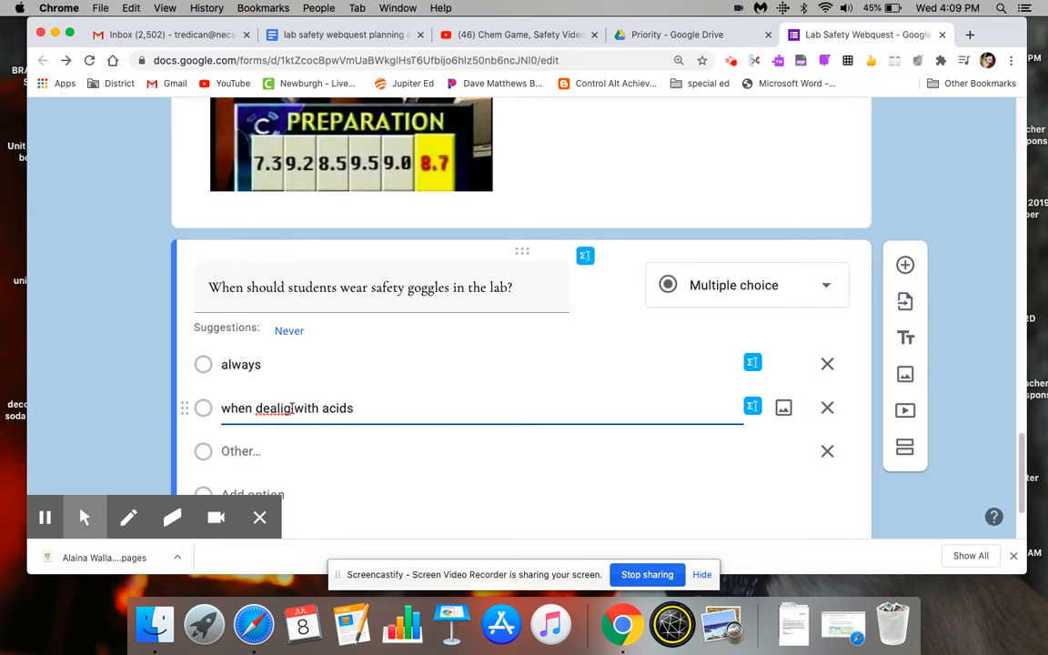
click(285, 409)
text(n)
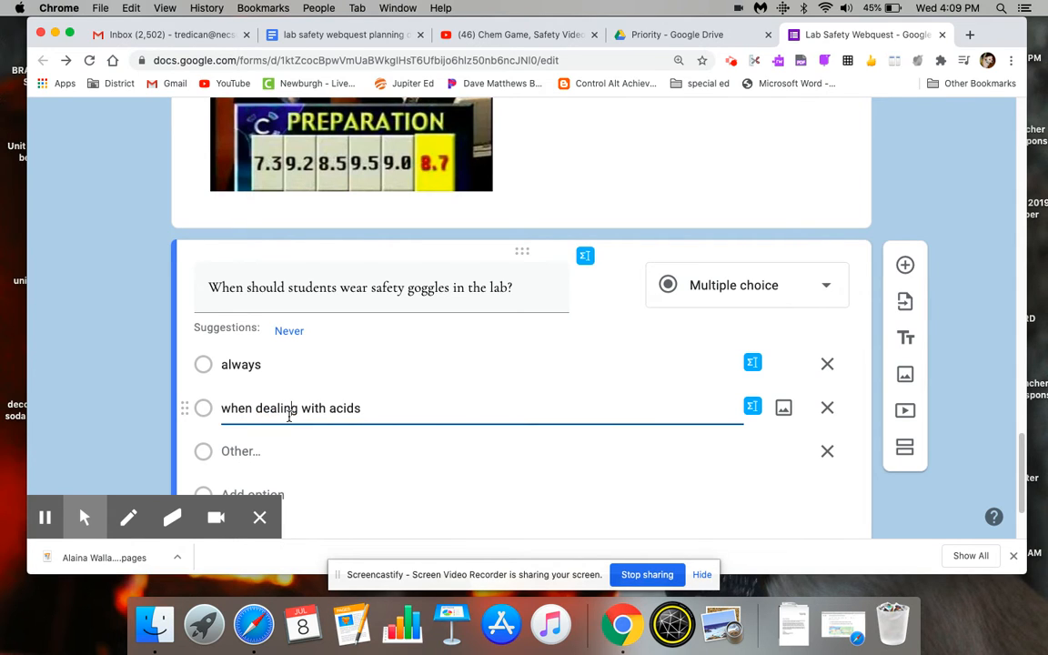
click(299, 472)
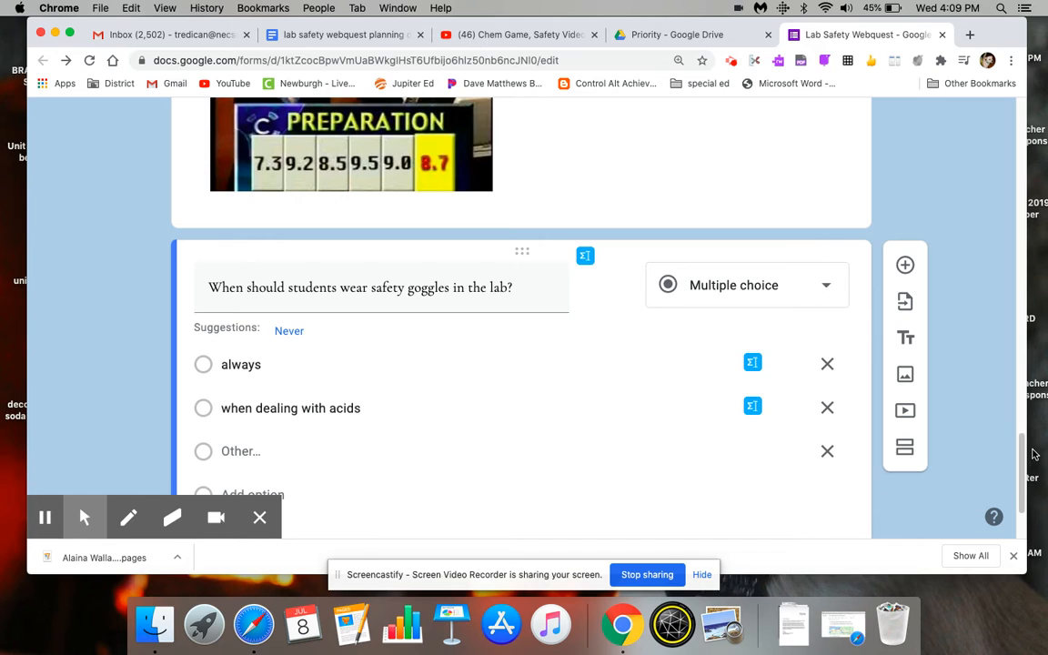
- Add "when using Bunsen burner" as the third answer option of the goggles question
scroll(1022, 491, down, 3)
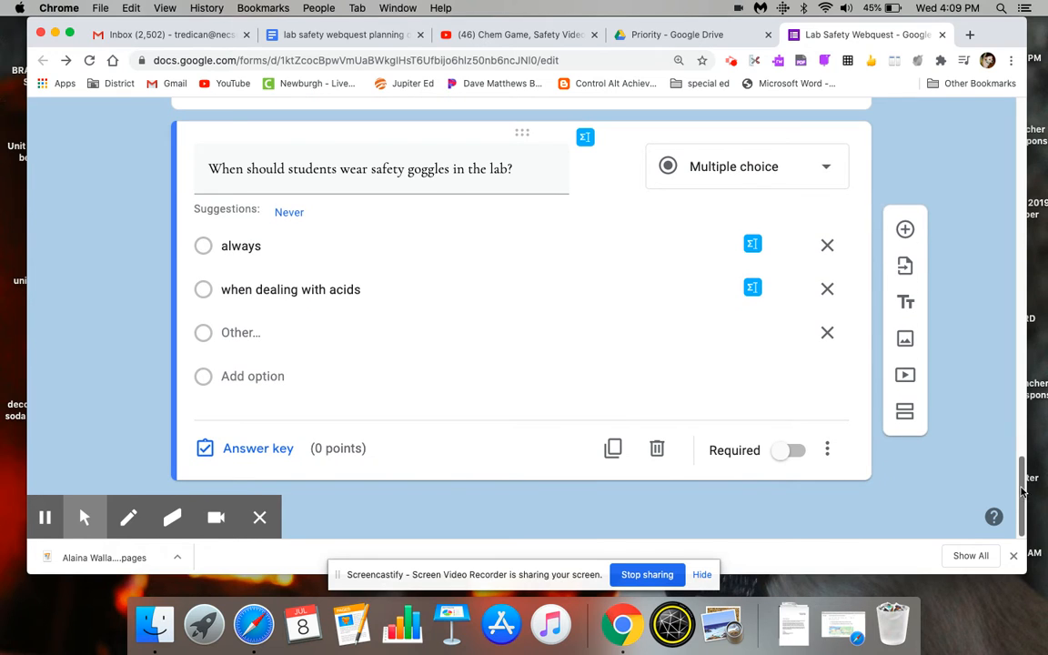
click(256, 376)
text(when )
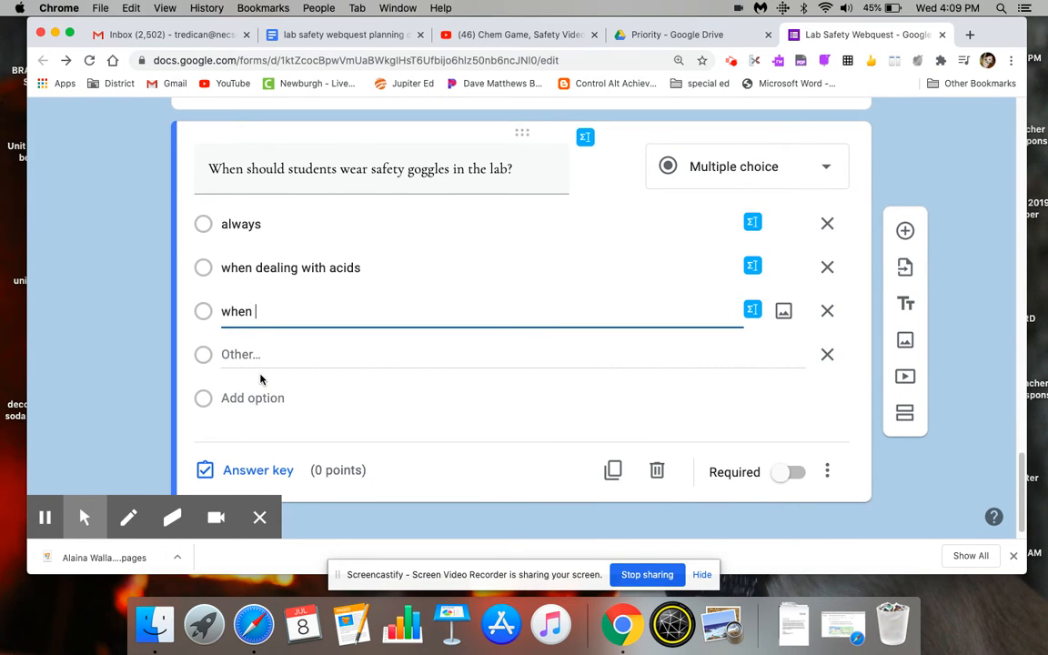
text(using Bunsen burng)
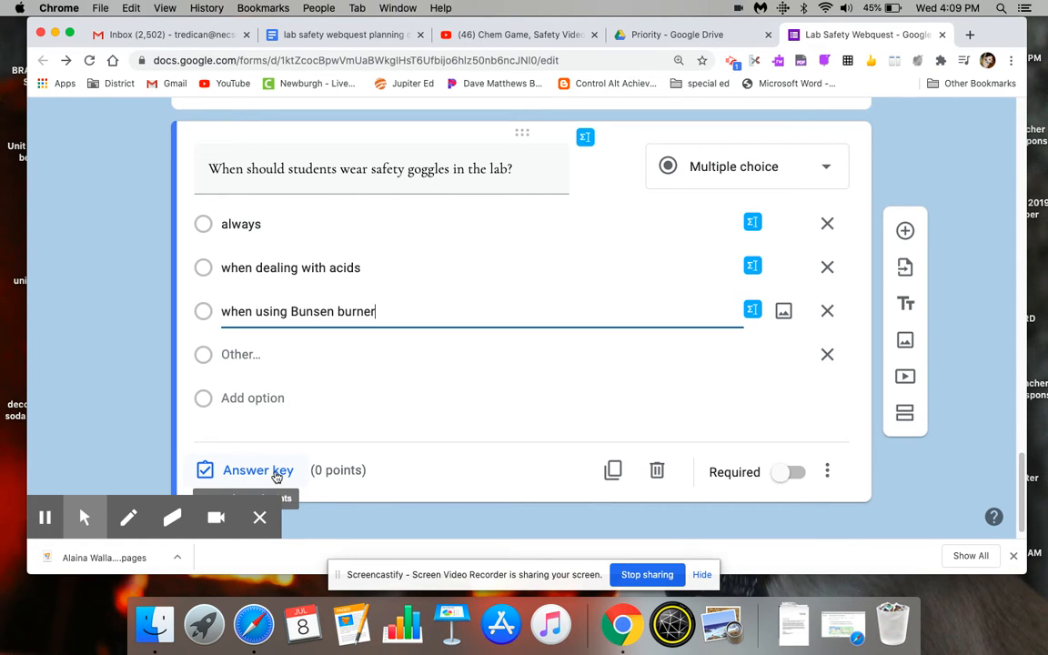
- Set the goggles question's answer key to "always", worth 1 point
click(259, 470)
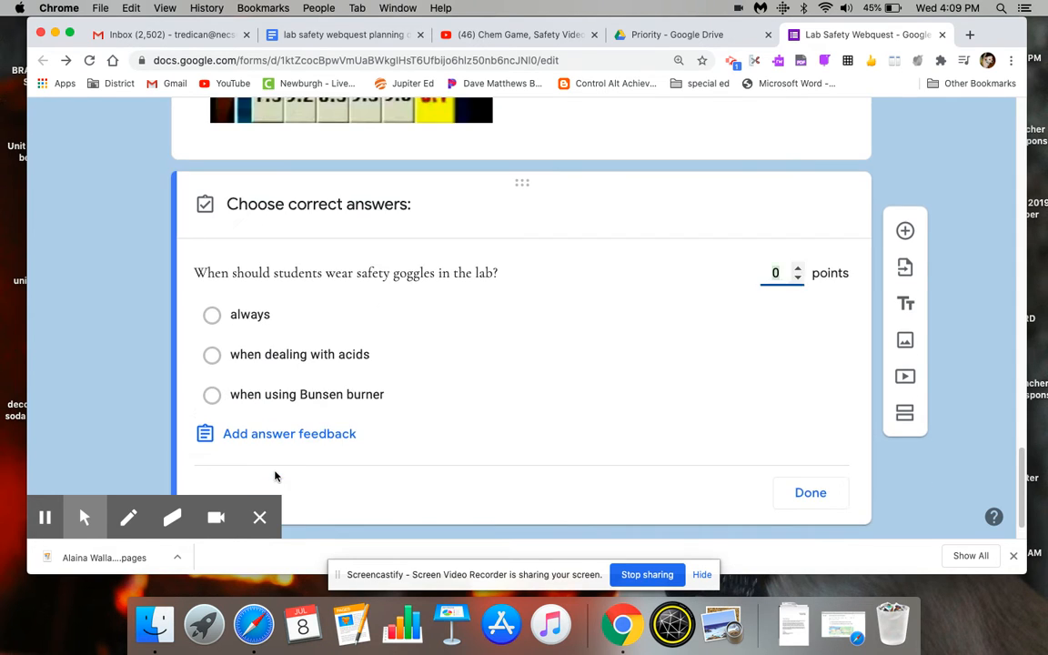
click(212, 314)
click(797, 269)
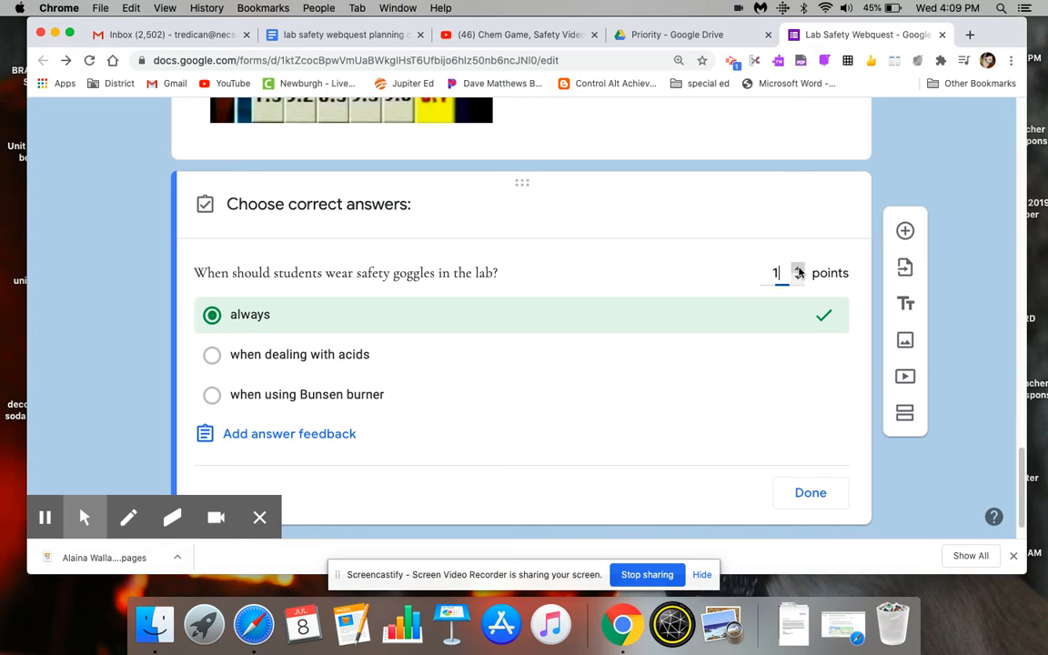
click(808, 494)
- Make the goggles question required and shuffle its option order
click(790, 523)
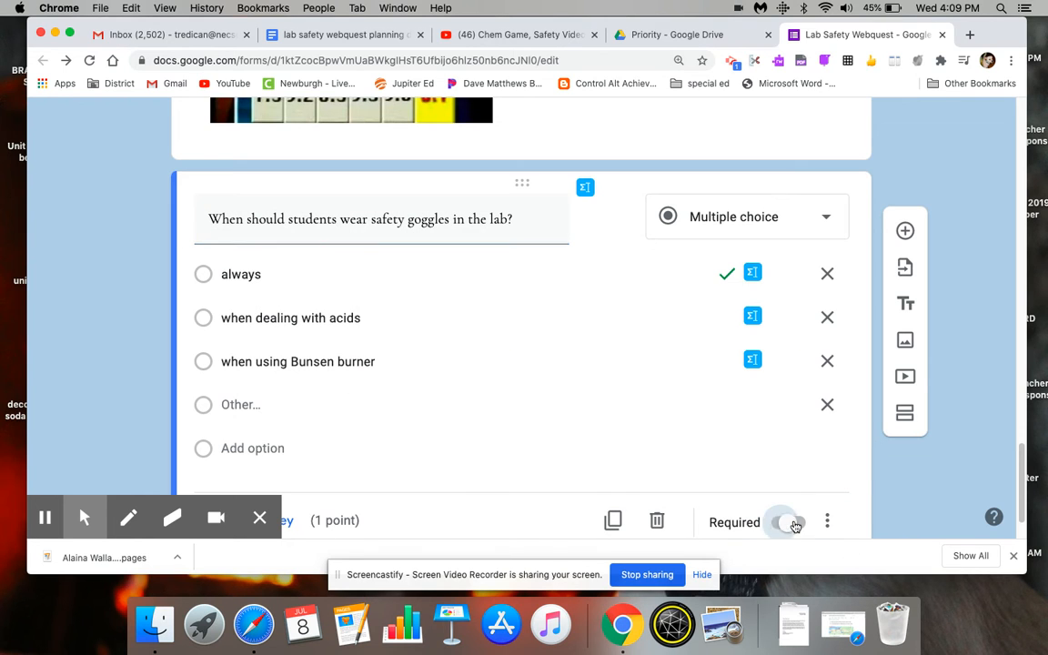
scroll(1023, 485, down, 2)
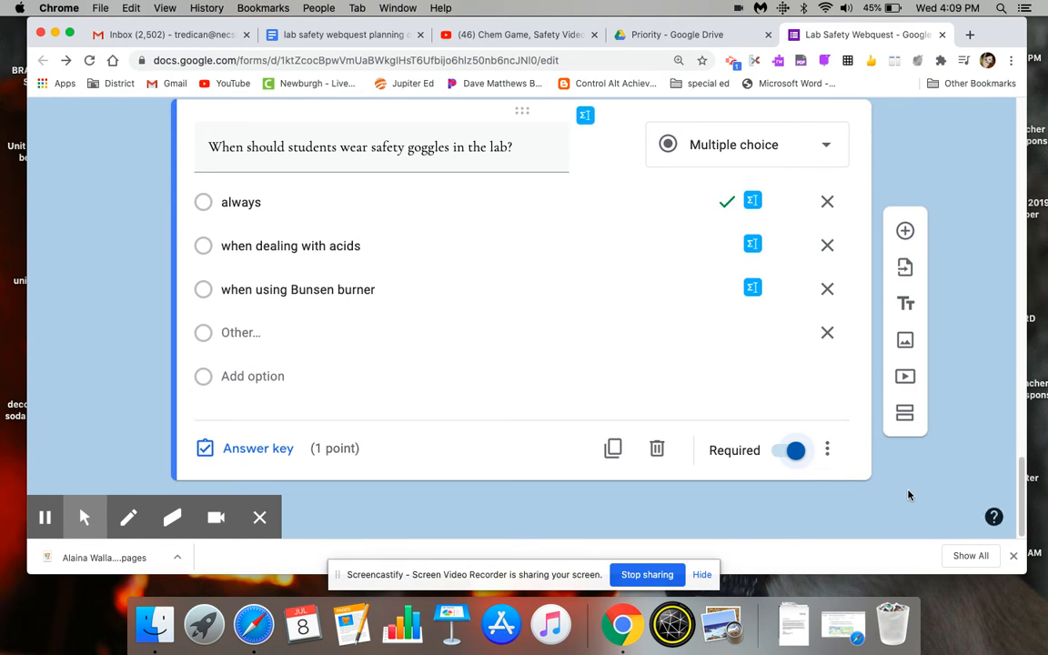
click(827, 446)
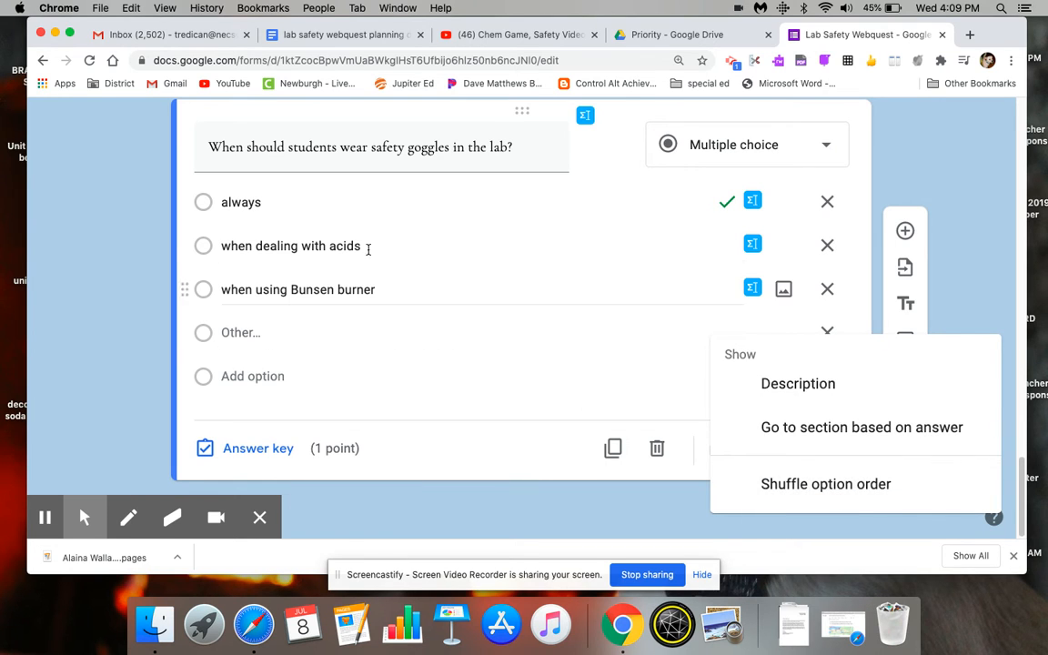
click(832, 498)
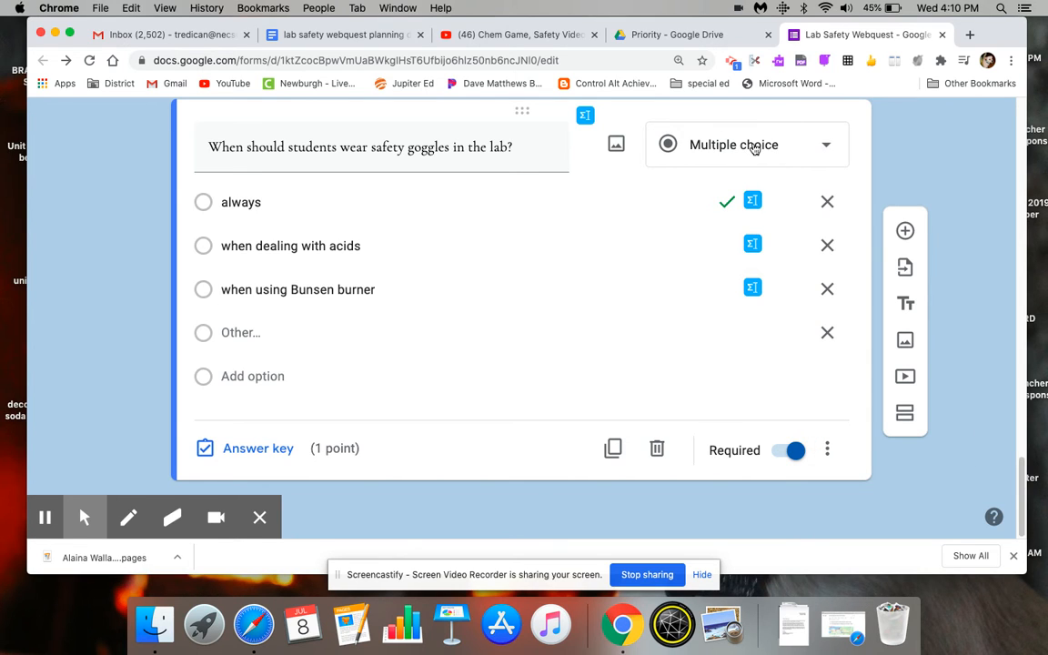
- Consult the planning document and add the question "How many times must a student read the chemical label , according to the video?"
click(351, 36)
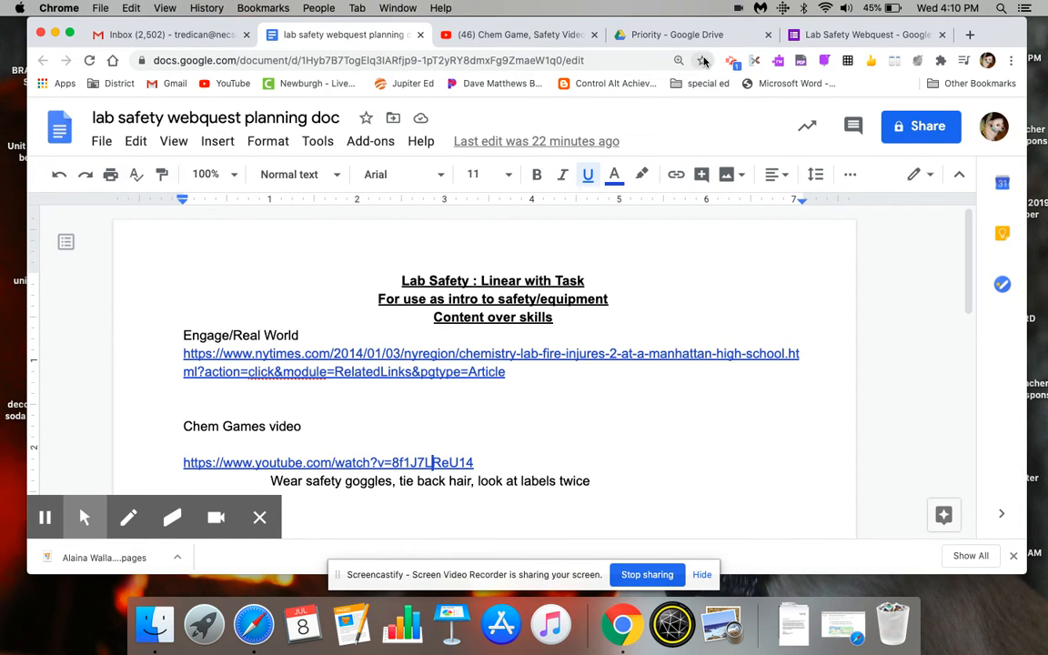
click(835, 37)
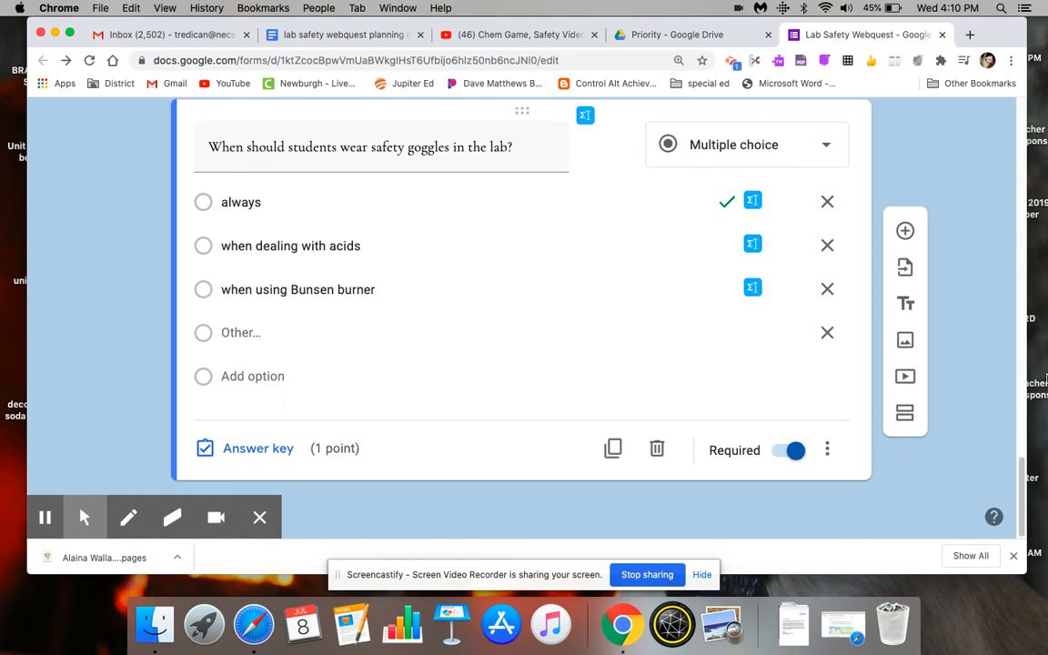
click(907, 231)
text(How )
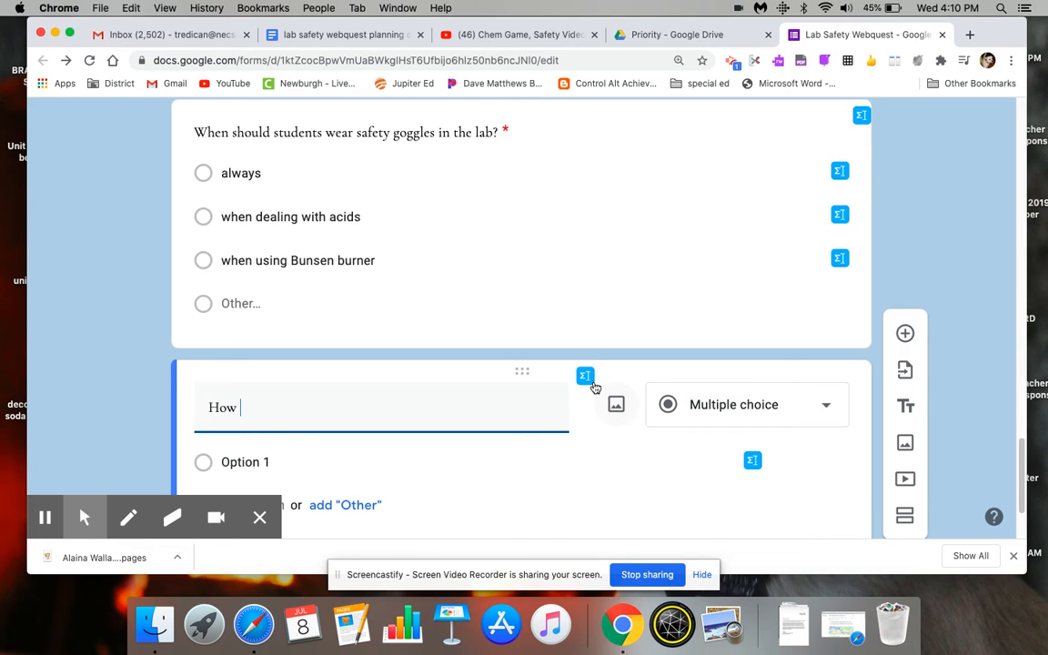
text(many times)
text( shoud)
key(BackSpace)
key(BackSpace)
text(must a student read the chemi)
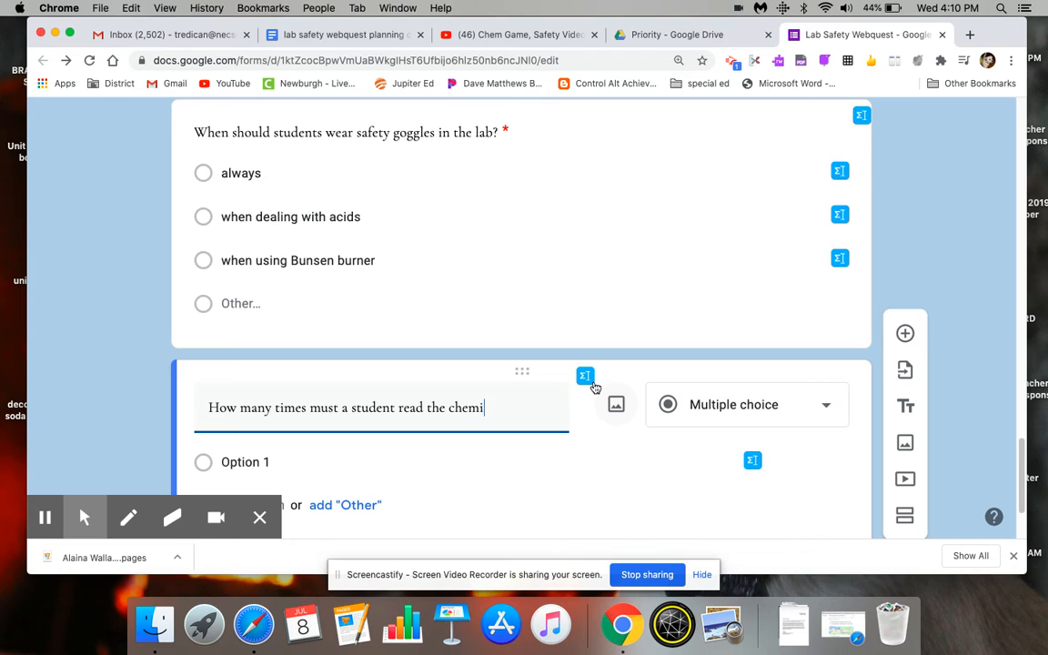
text(cal label , according )
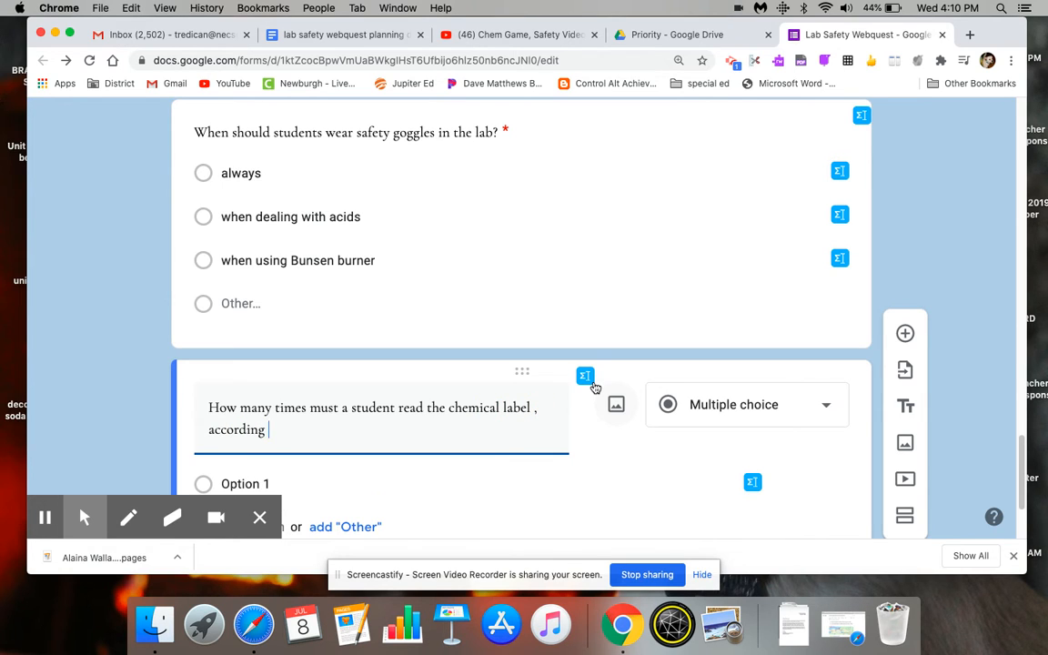
text(to the video?)
- Make the chemical label question a short answer and append "(number)" to its text
click(796, 404)
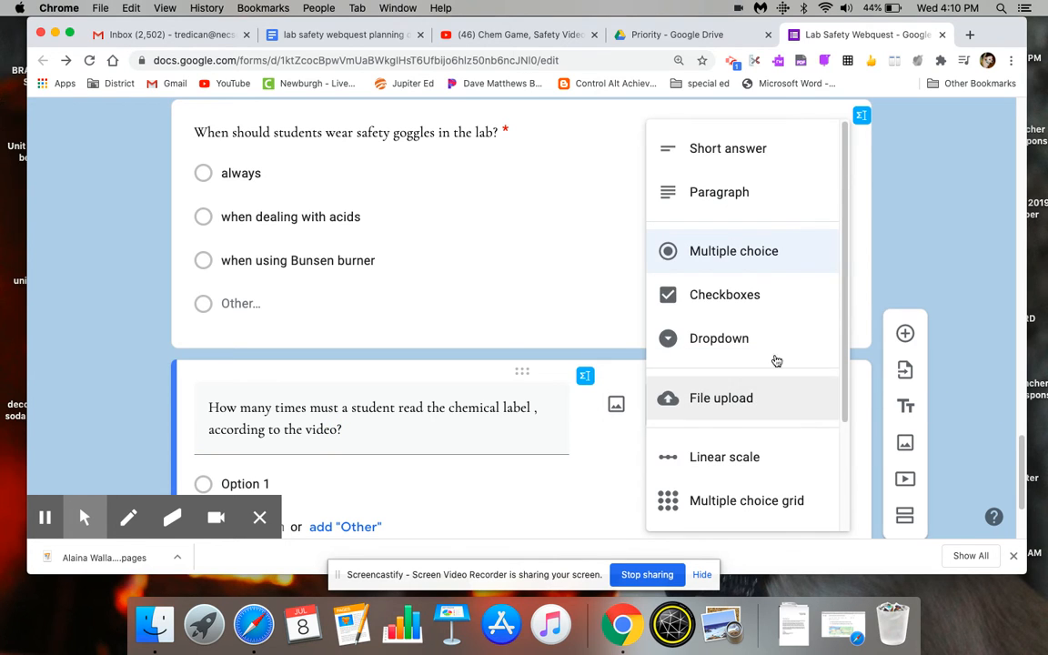
click(769, 149)
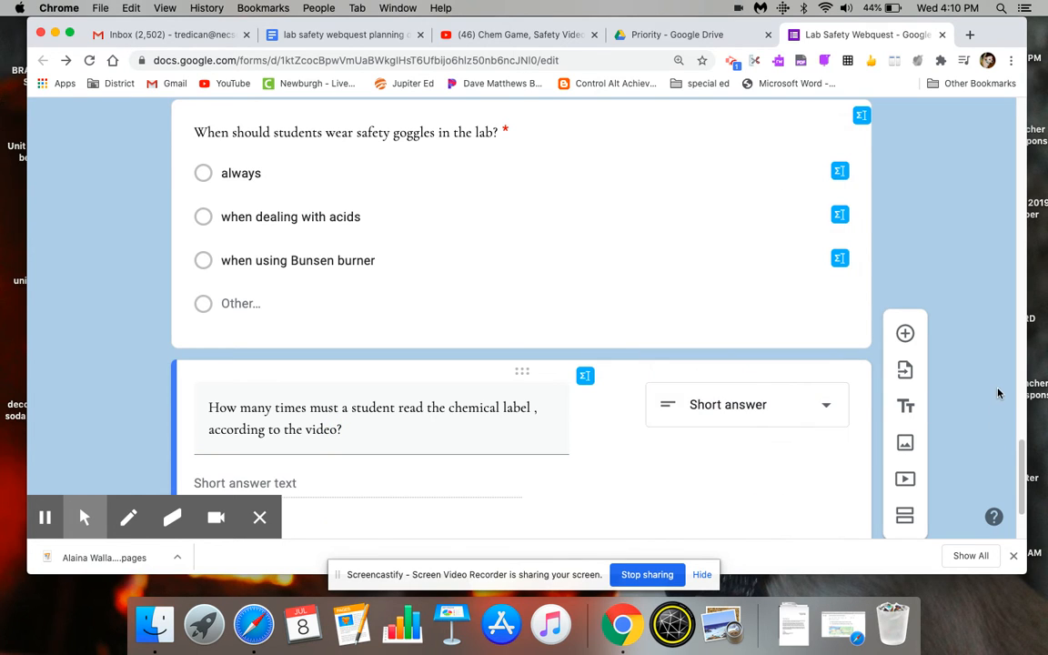
scroll(1021, 452, down, 2)
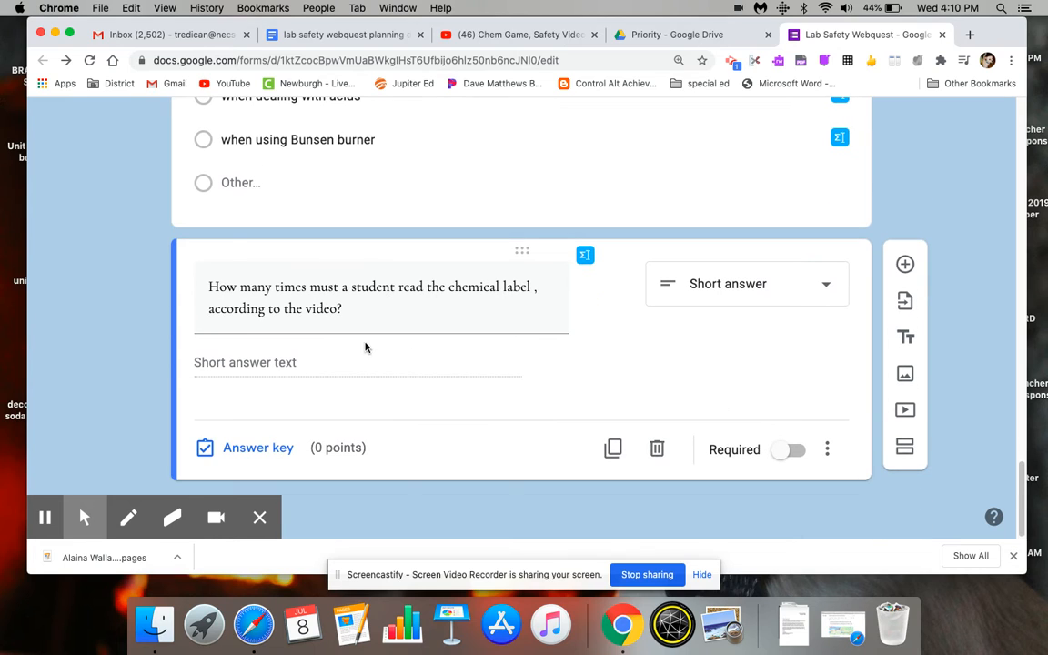
triple_click(398, 316)
click(399, 316)
text((number))
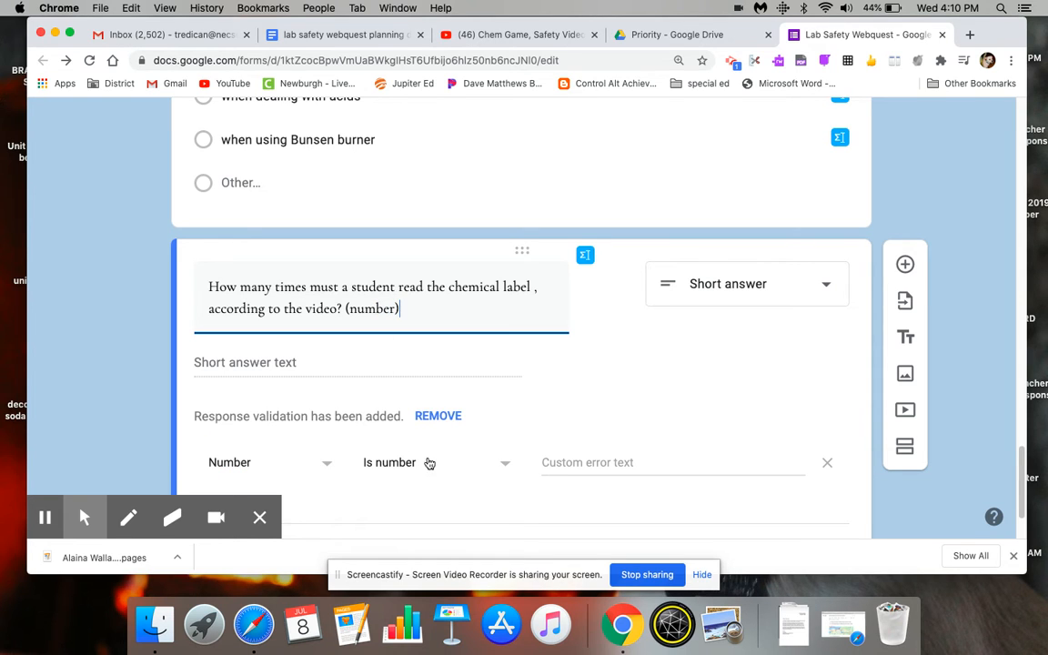
click(573, 462)
text(2)
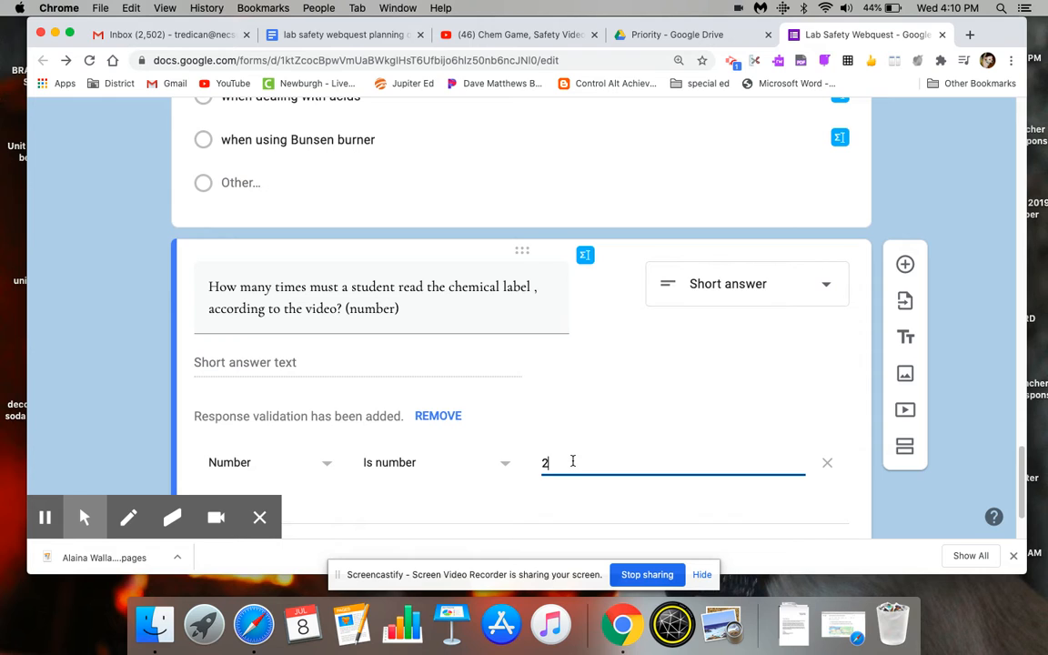
scroll(1023, 464, down, 3)
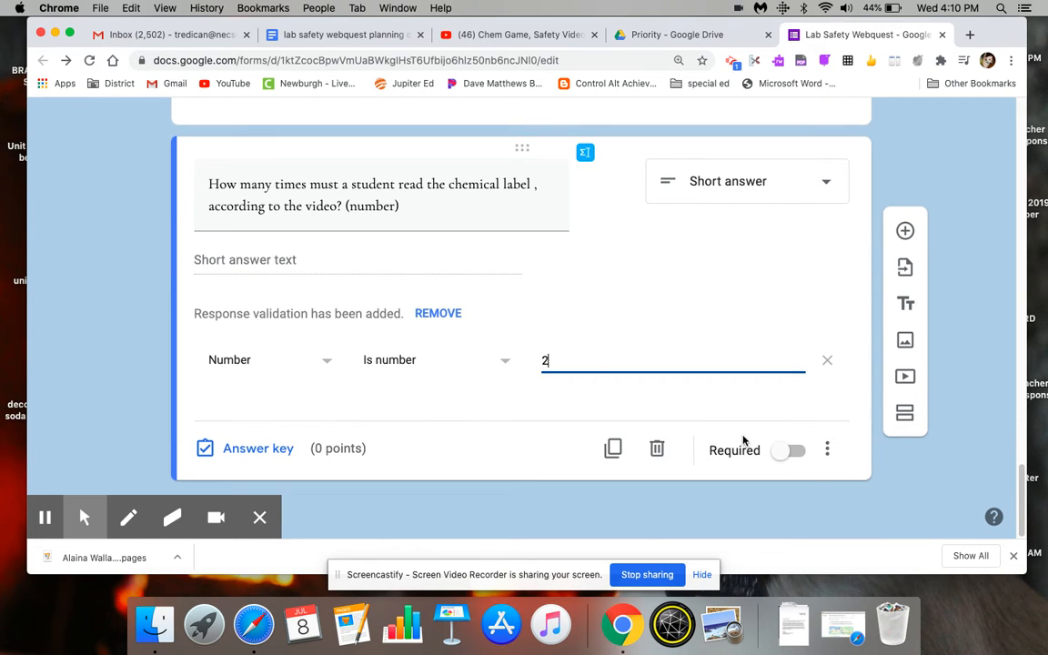
click(827, 449)
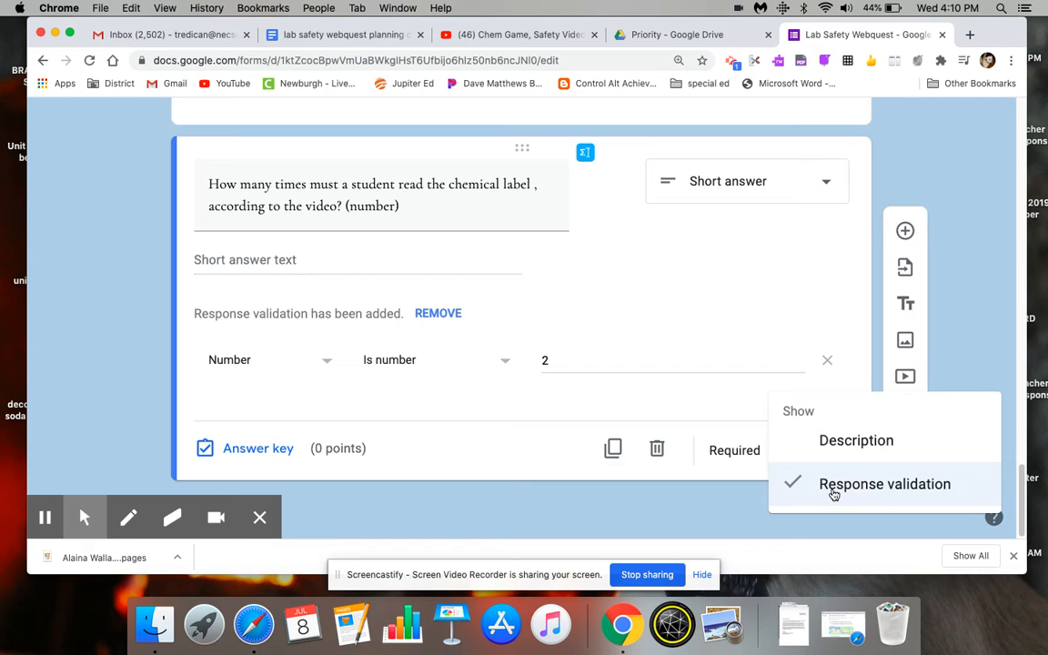
click(834, 491)
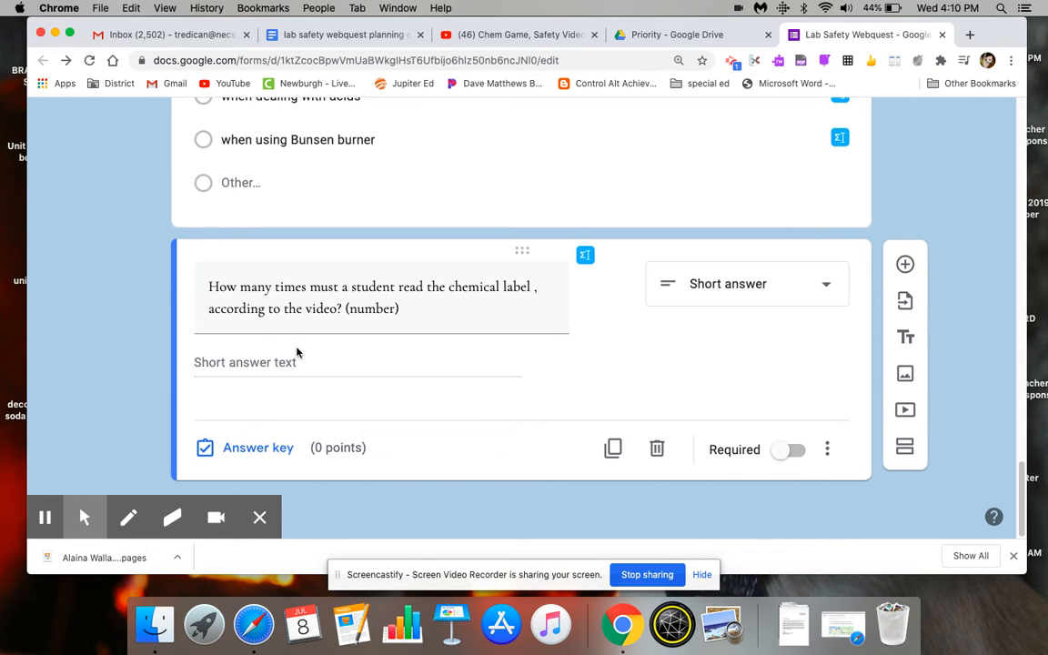
- Set the chemical label question's correct answer to 2, worth 1 point, and make the question required
click(240, 453)
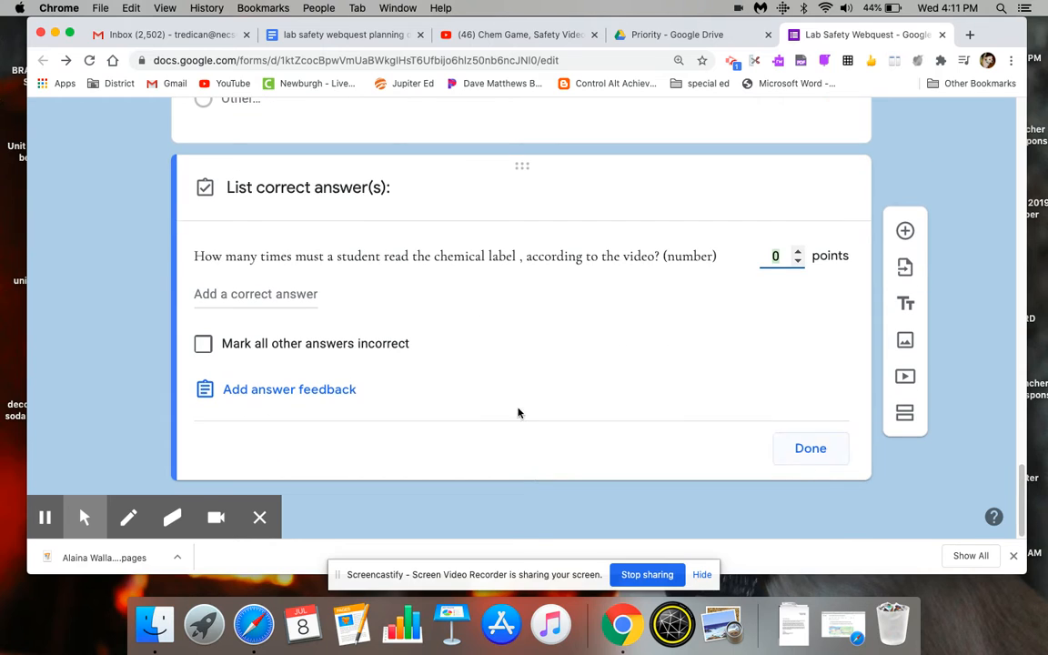
click(799, 252)
click(248, 295)
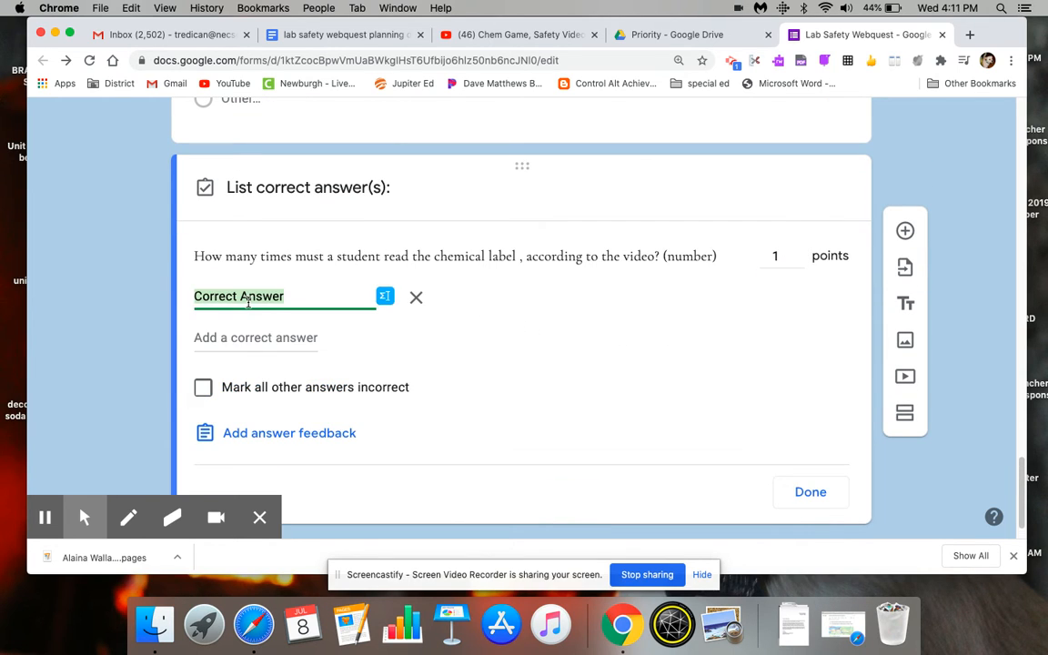
text(2)
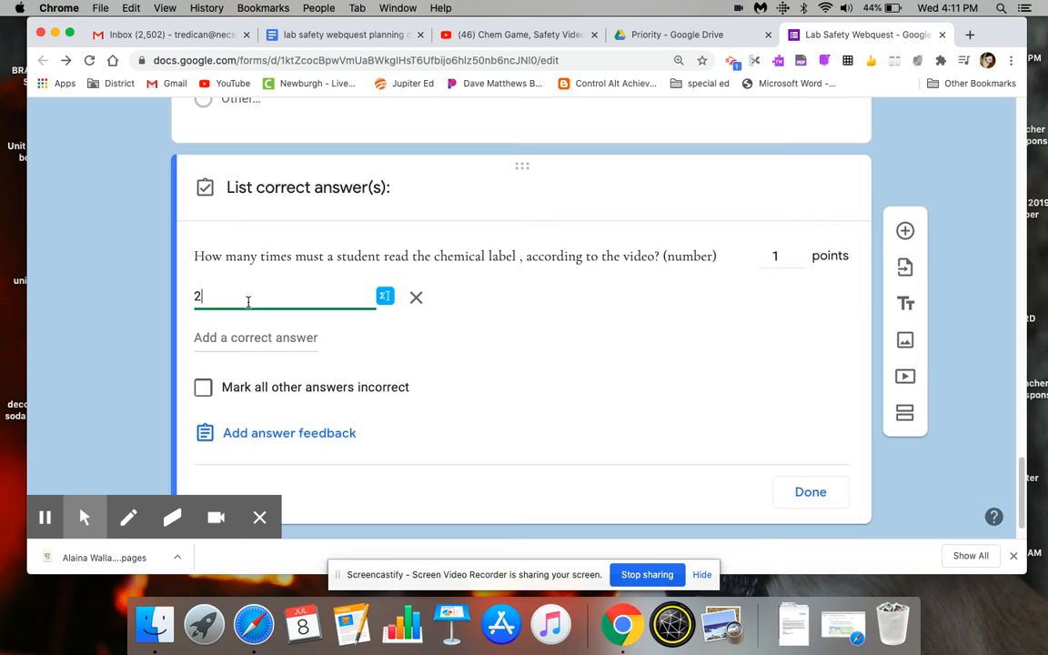
click(808, 493)
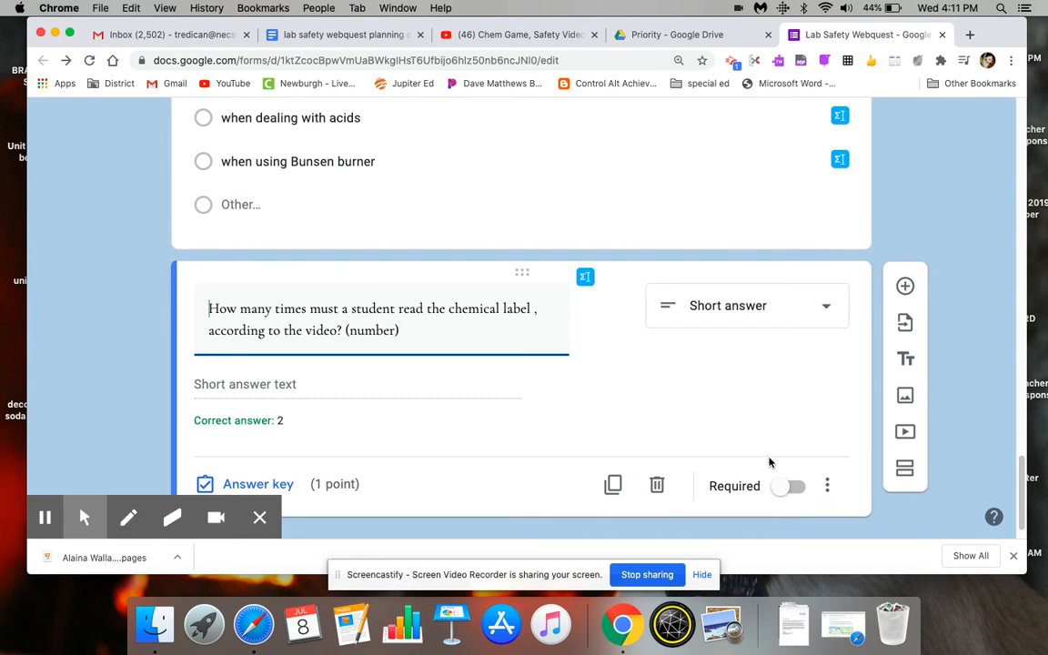
click(799, 487)
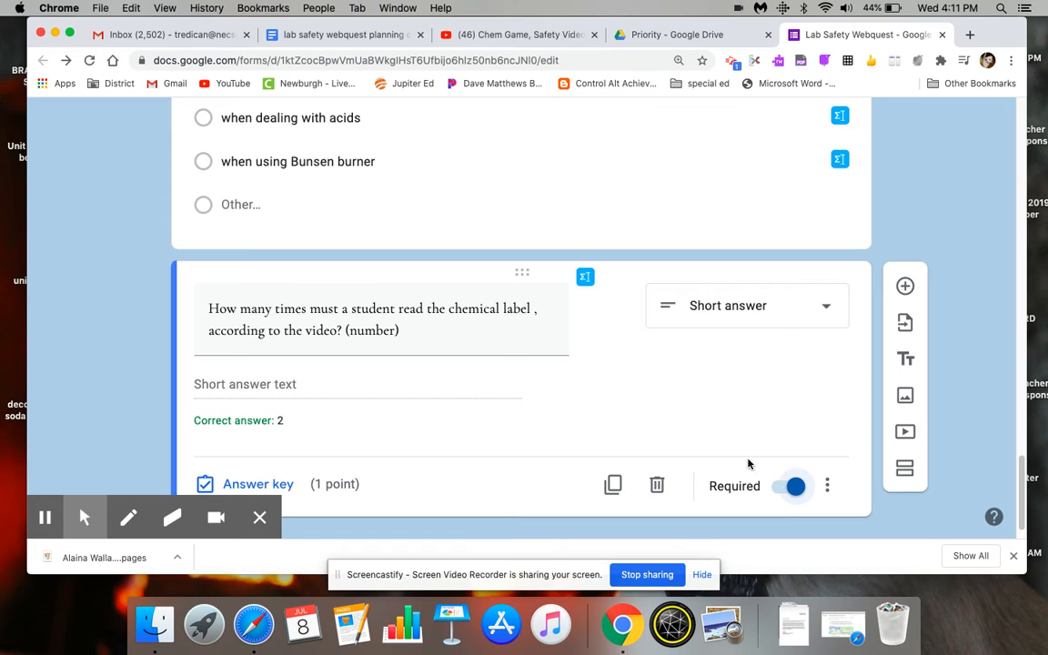
- Add response validation to the chemical label question so the number must be equal to 2
click(827, 486)
click(832, 491)
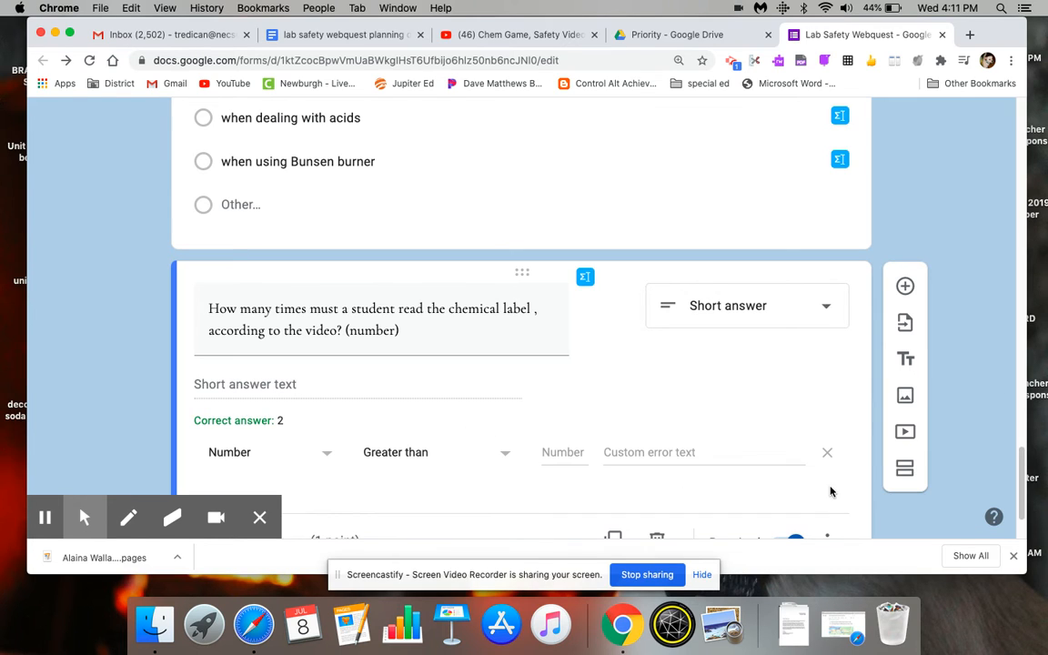
click(673, 452)
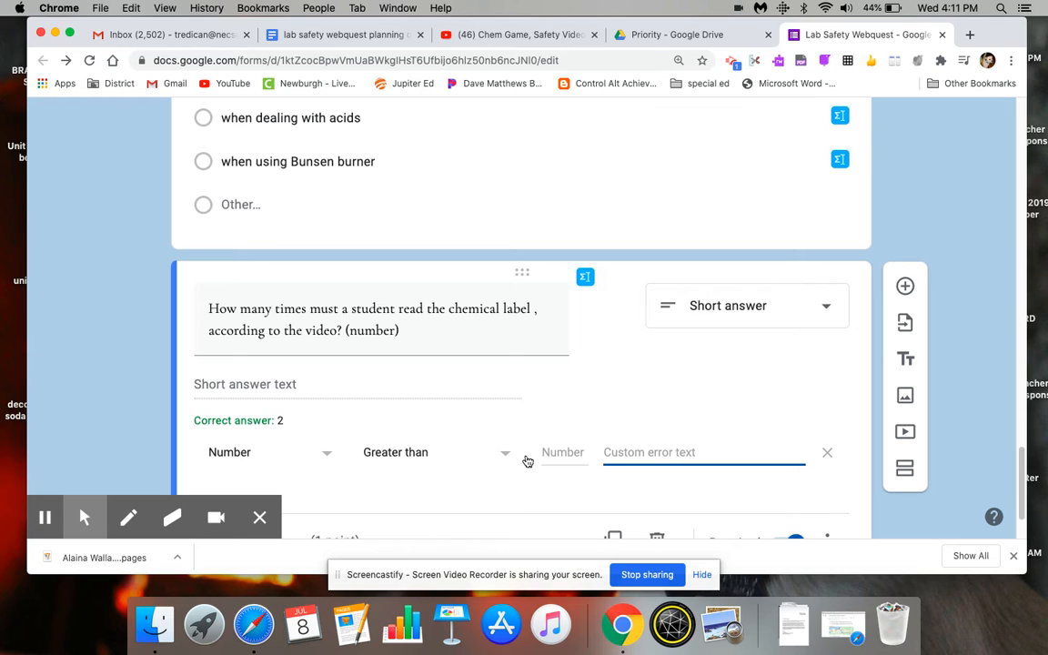
click(494, 460)
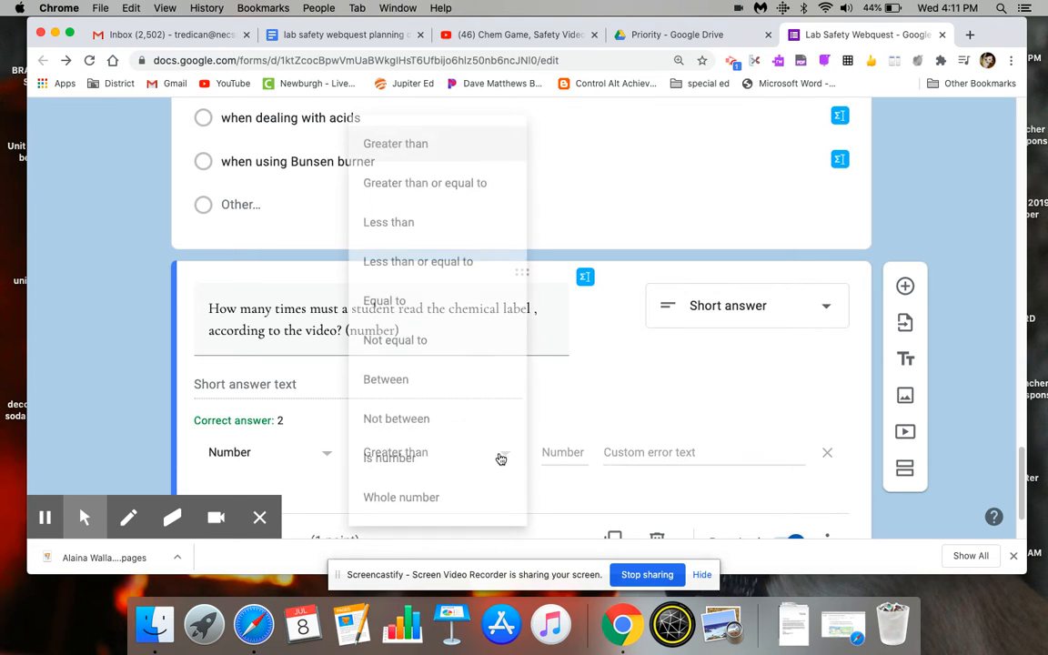
click(437, 300)
click(557, 452)
text(2)
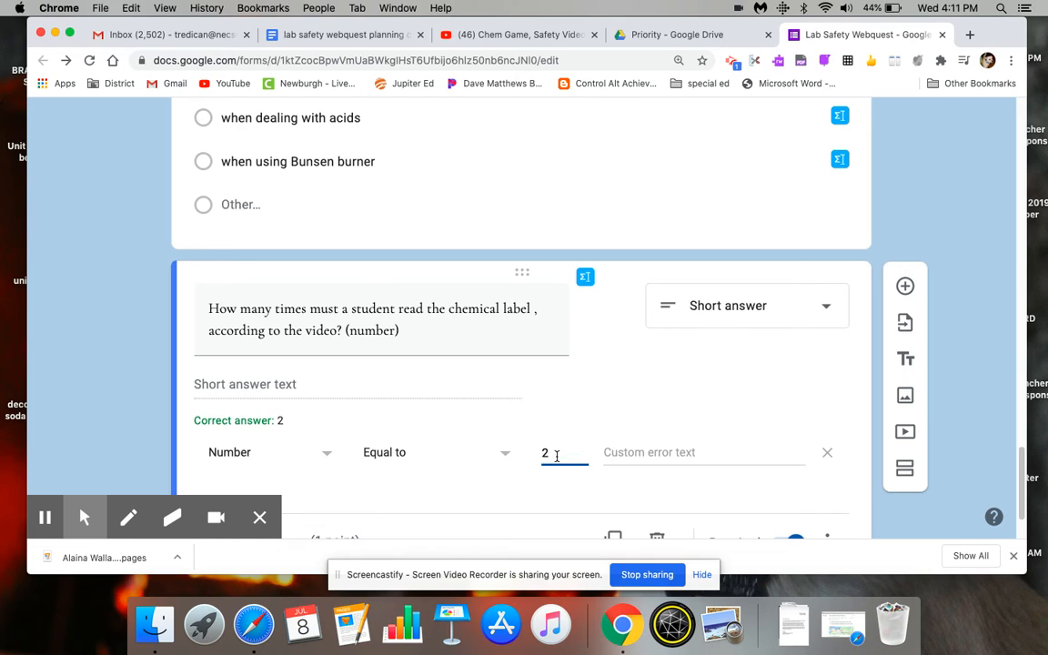
- Set the validation's custom error text to "Try again! A single digit number."
click(674, 455)
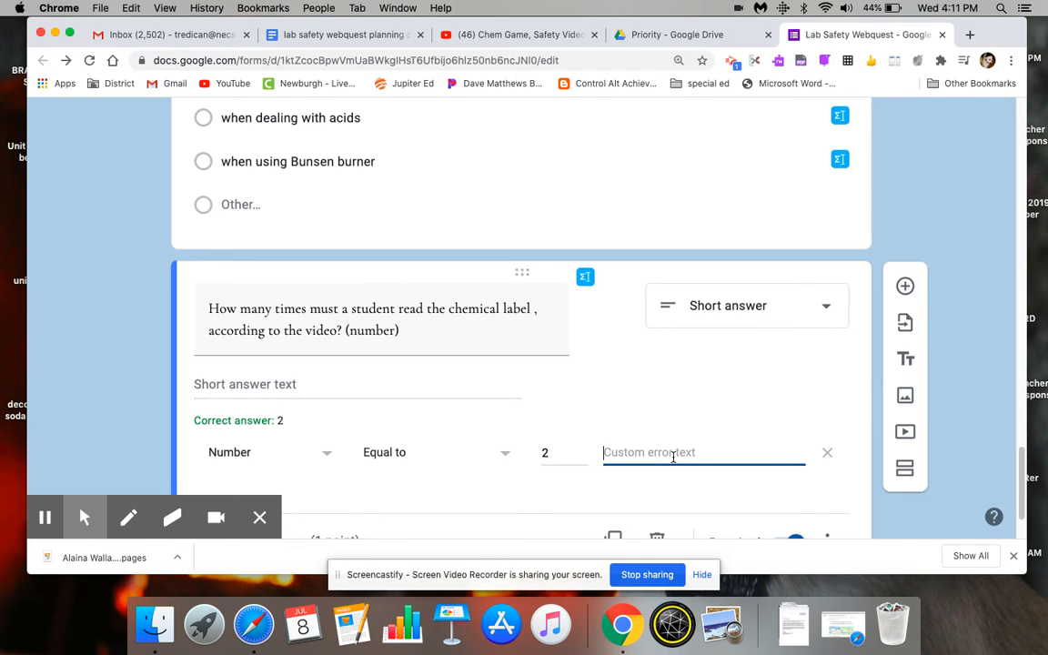
text(Try again!  A sign)
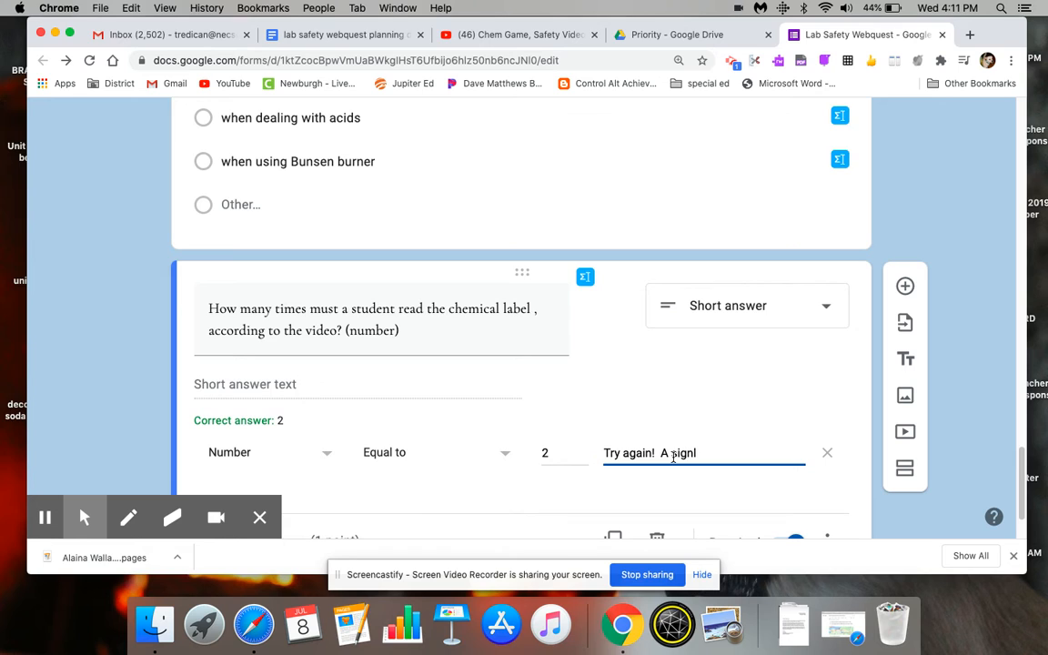
text(le number)
key(BackSpace)
key(BackSpace)
key(BackSpace)
text(digit number.)
scroll(1024, 499, down, 3)
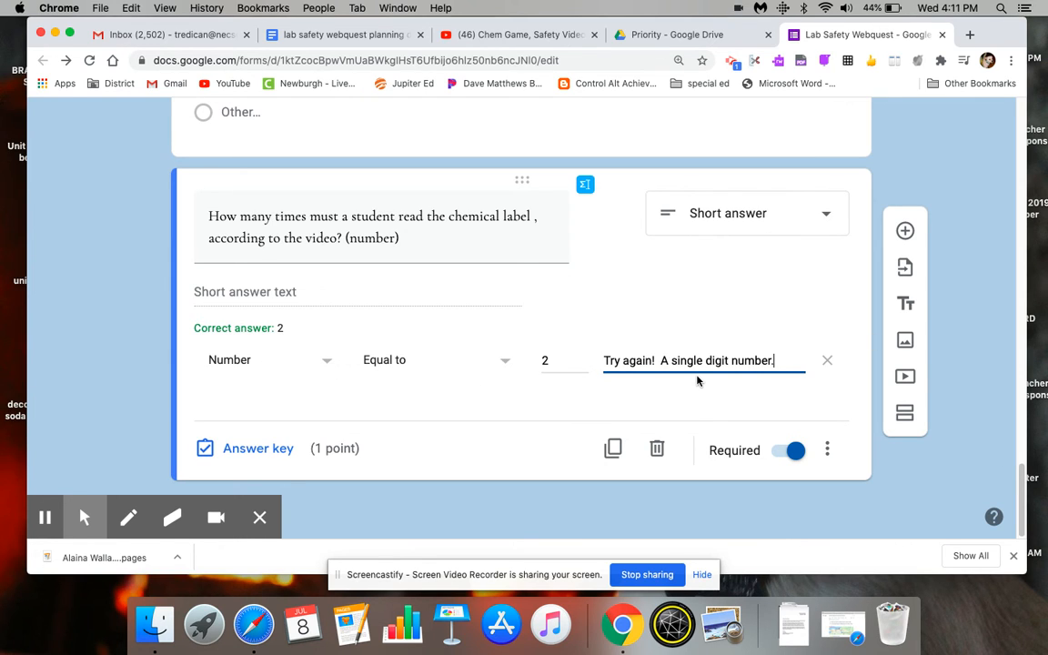
- Change the chemical label question to a dropdown with the options 1, 2, 3 and 4
click(786, 215)
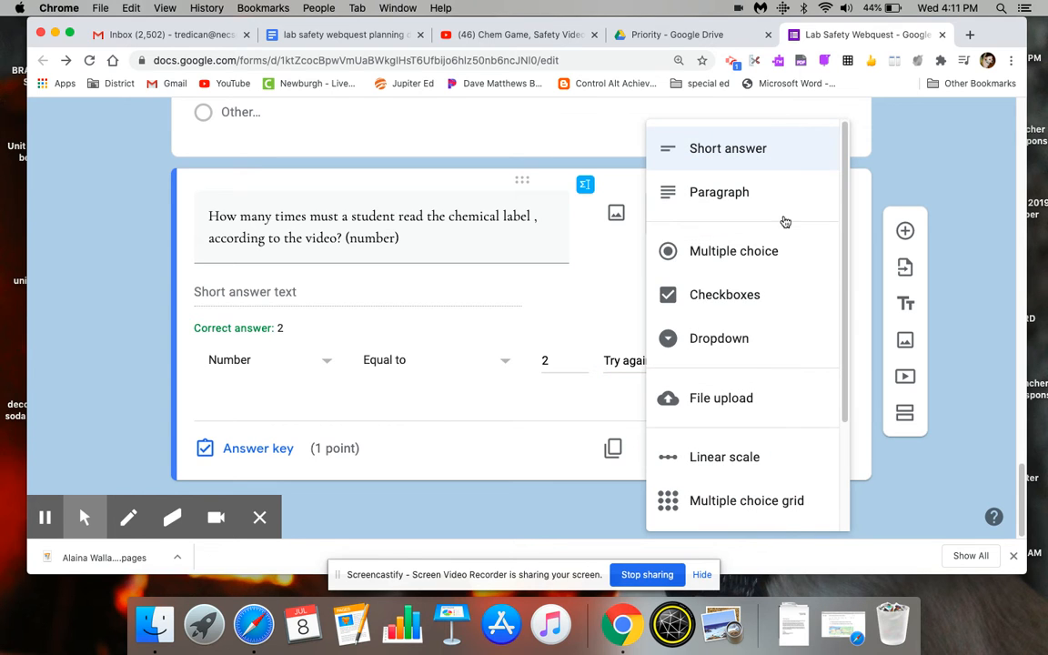
click(788, 331)
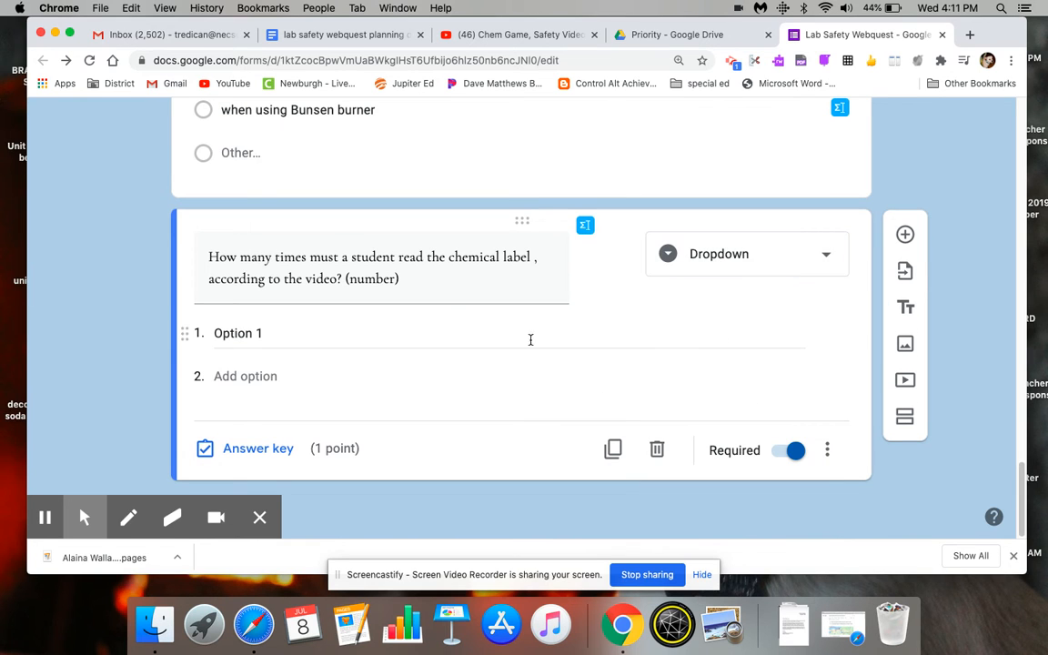
click(283, 334)
text(1)
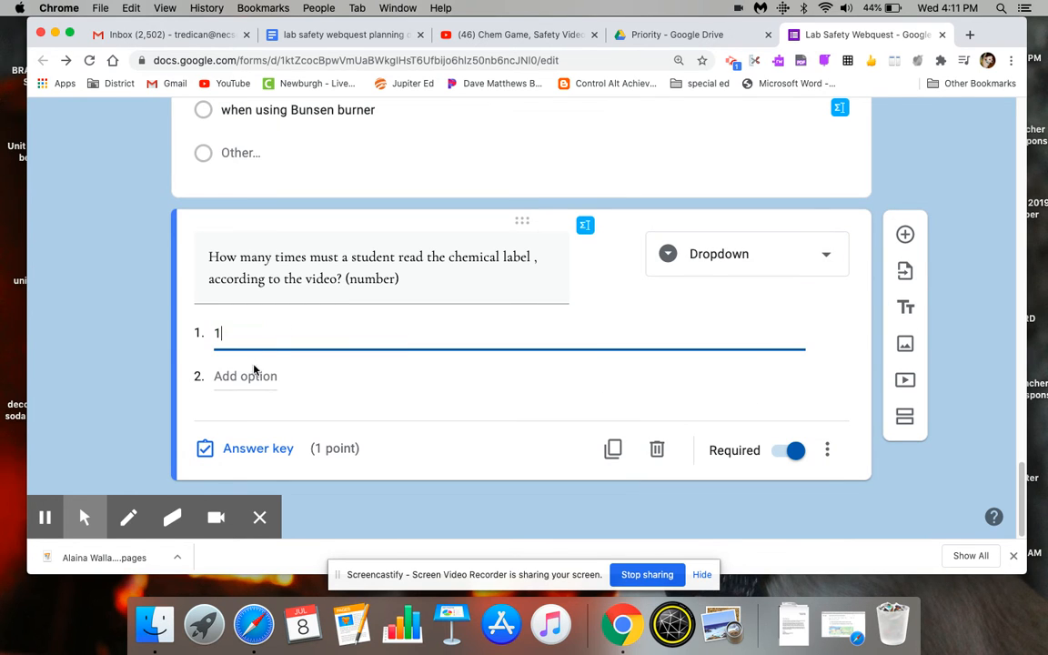
click(250, 377)
text(2)
click(229, 412)
text(3)
click(221, 464)
text(4)
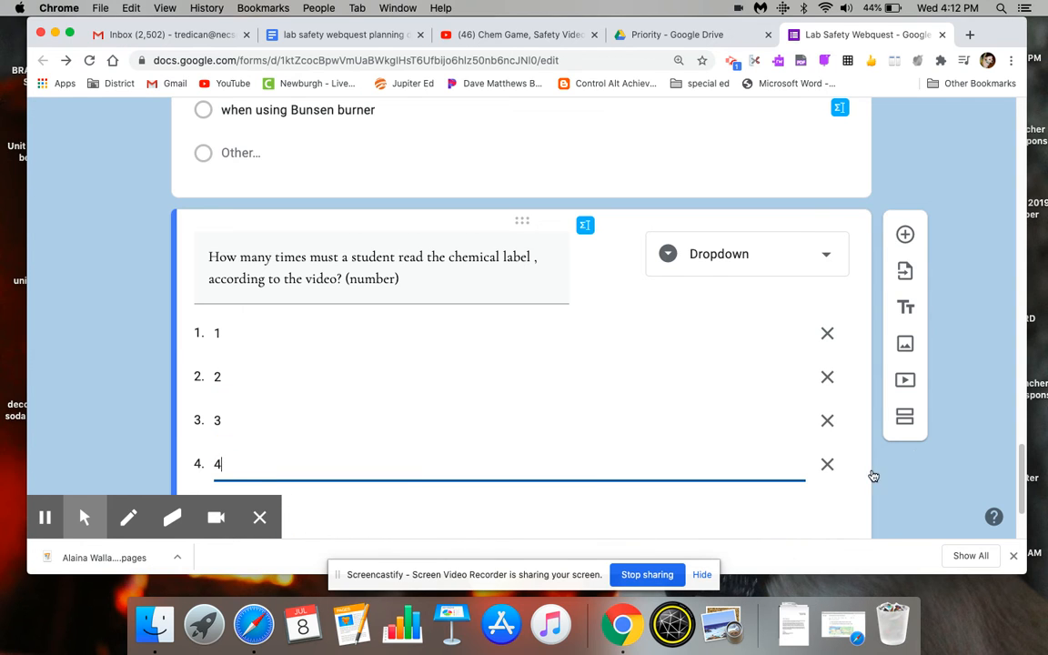
- Mark option 2 as the correct answer in the chemical label dropdown's answer key
scroll(129, 412, down, 3)
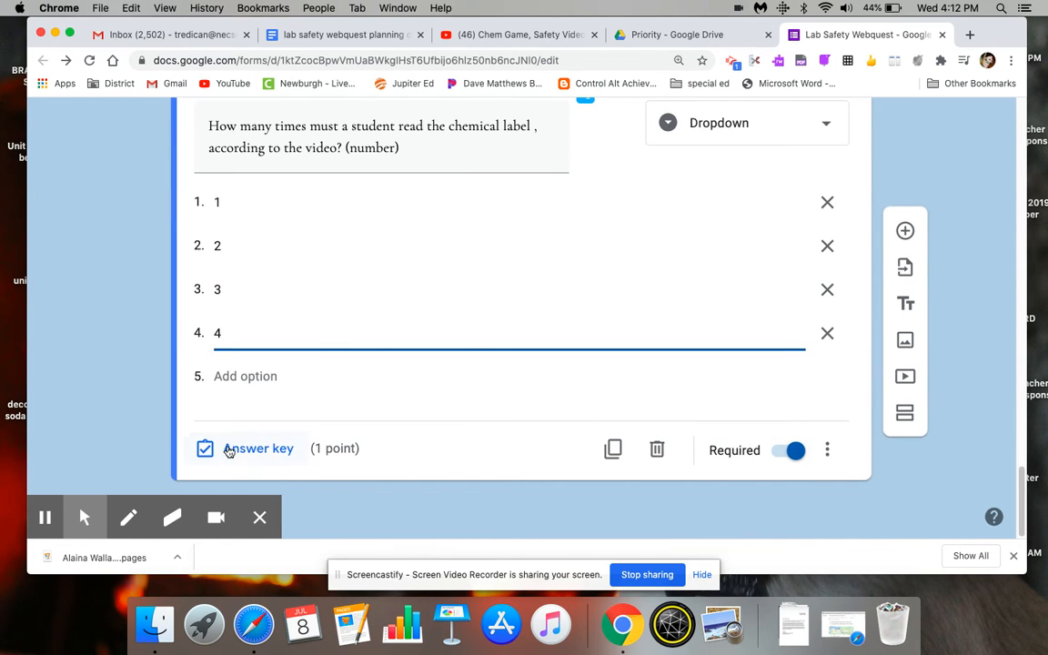
click(244, 449)
click(250, 318)
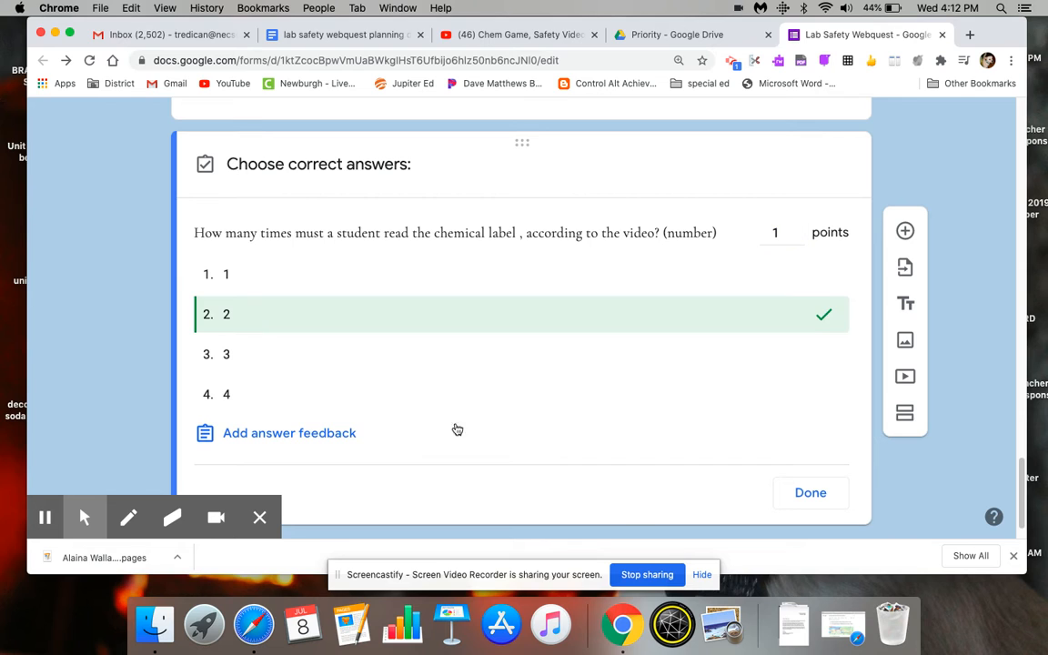
click(809, 492)
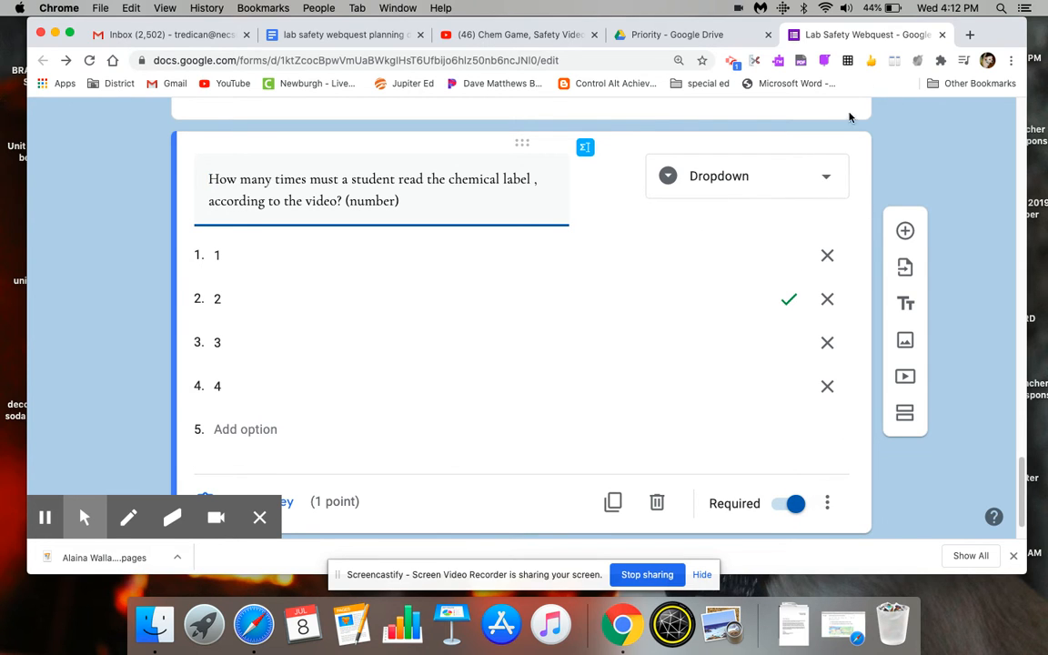
click(835, 177)
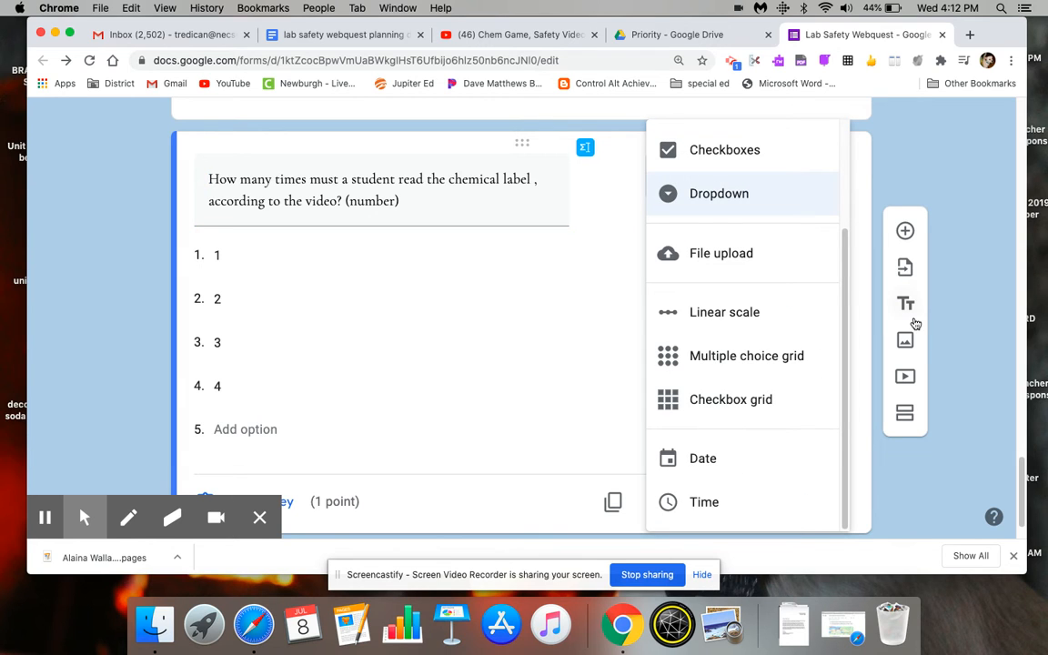
drag(1020, 470, 1019, 468)
scroll(1020, 469, down, 2)
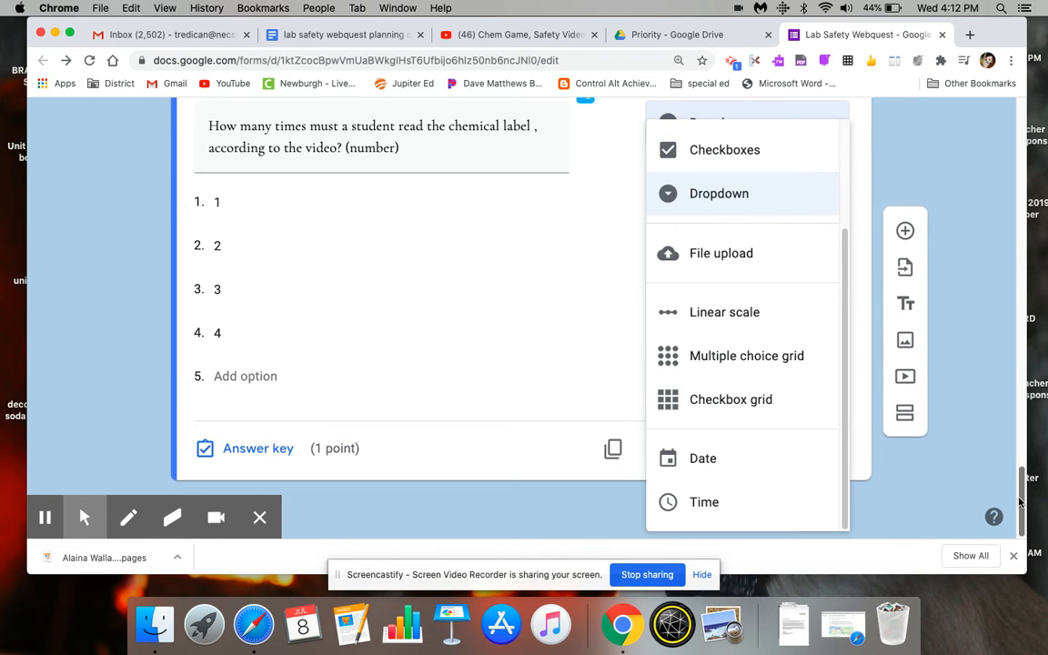
click(964, 415)
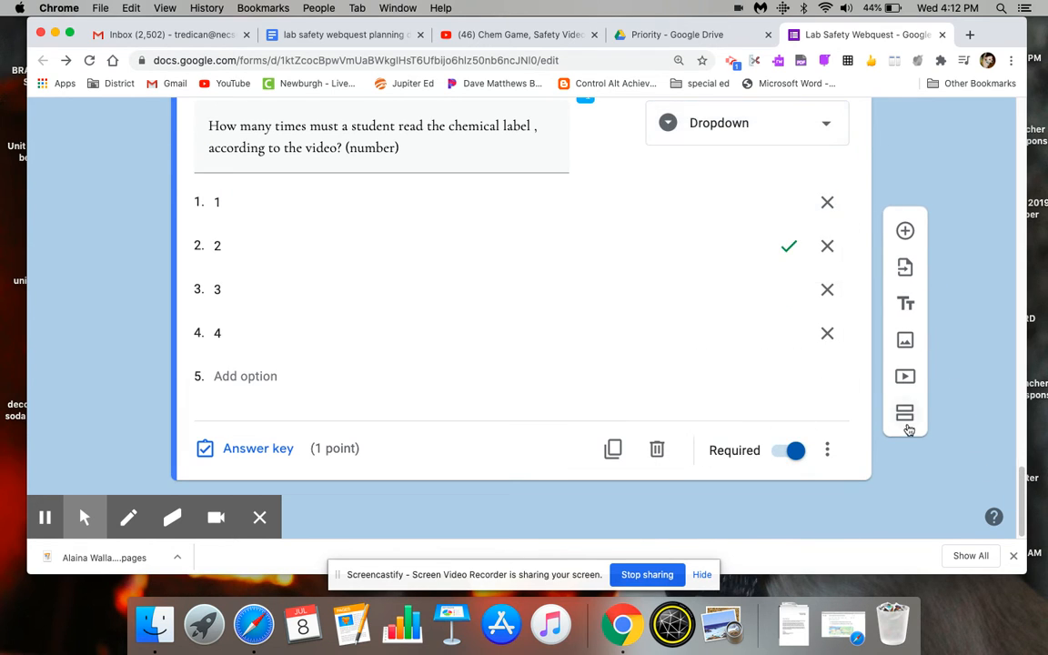
- Add a new section after section 3, and open the Infographic link from the lab safety planning document
click(905, 414)
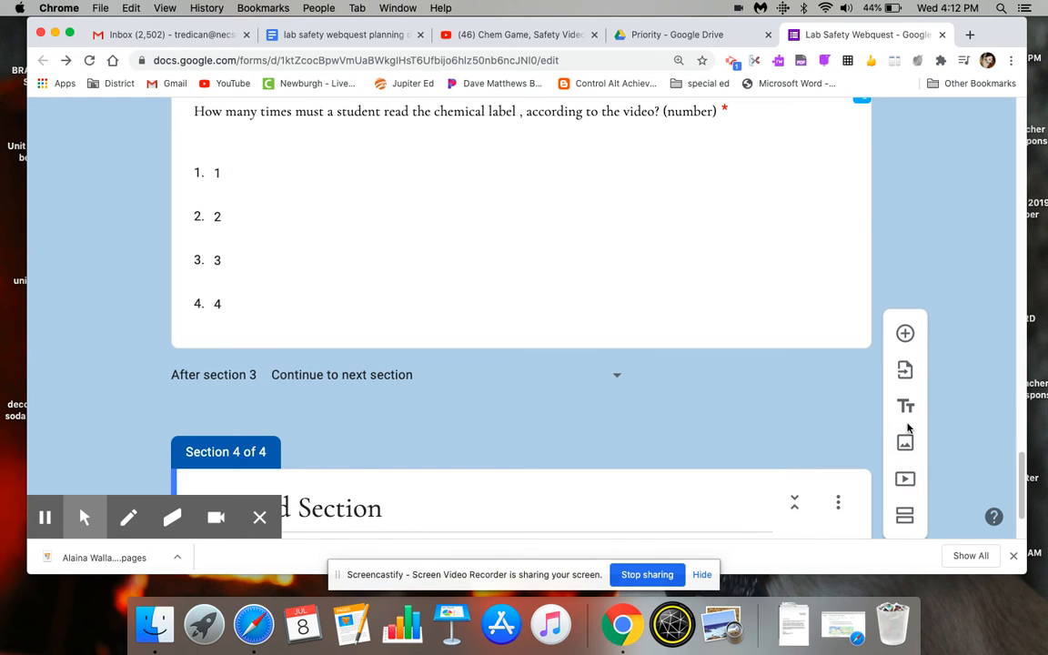
click(325, 37)
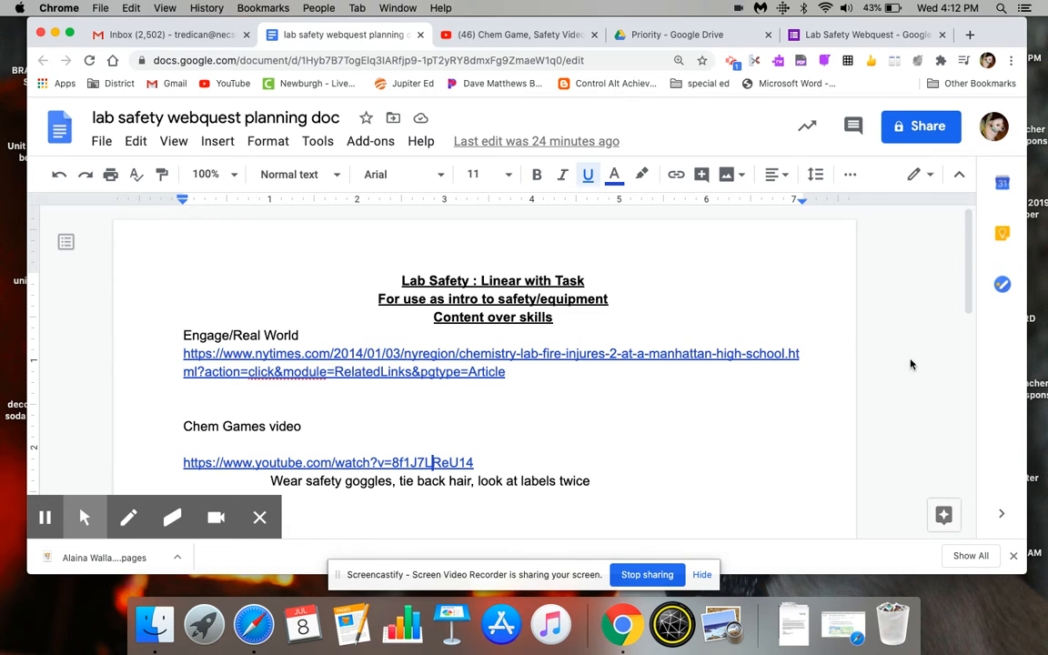
scroll(911, 364, down, 5)
scroll(978, 368, down, 2)
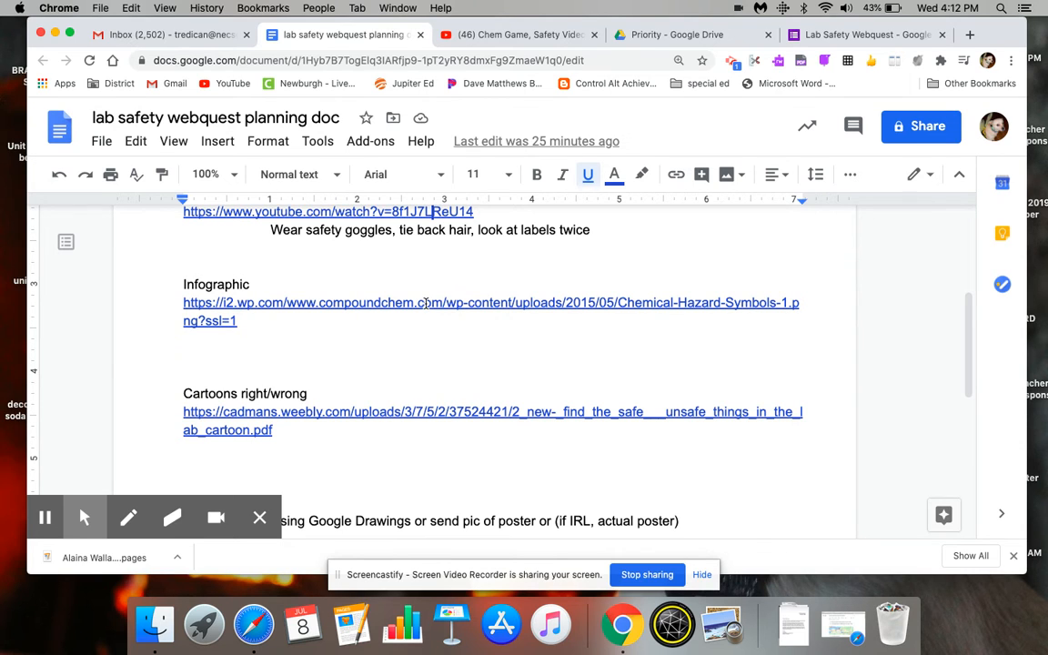
click(426, 308)
click(301, 412)
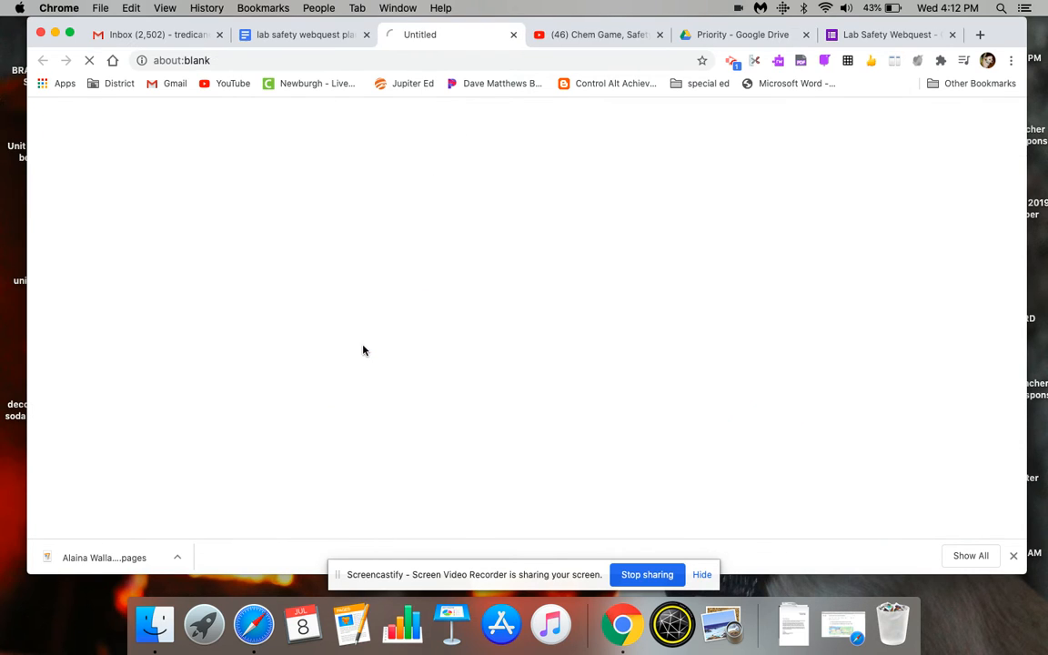
middle_click(592, 35)
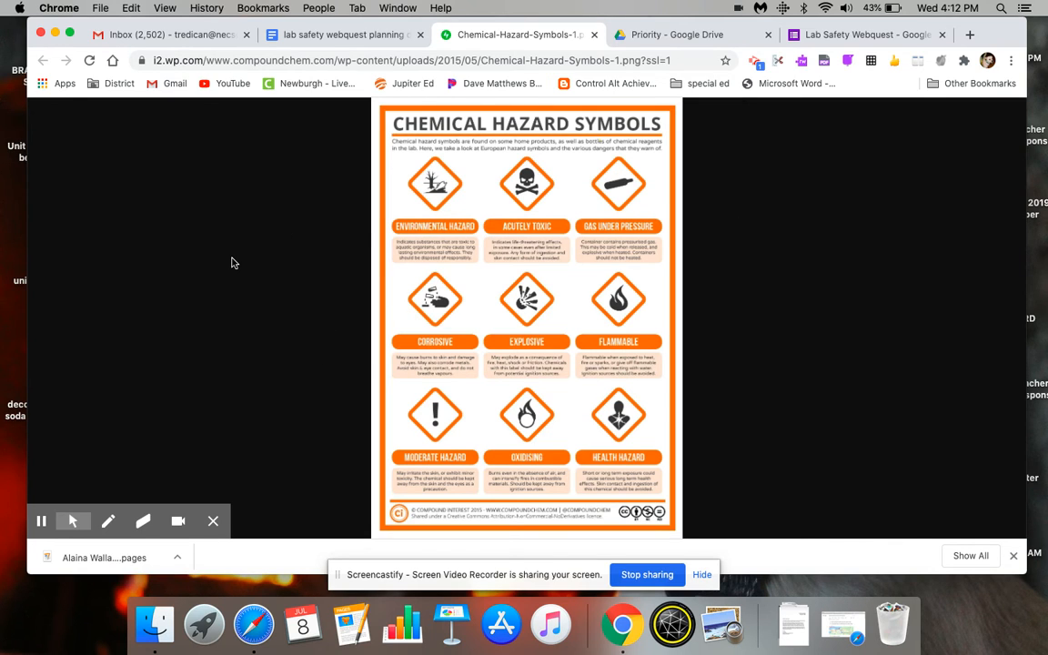
- Capture a selected-area screenshot of the whole Chemical Hazard Symbols infographic
key(super+shift+4)
drag(379, 104, 673, 535)
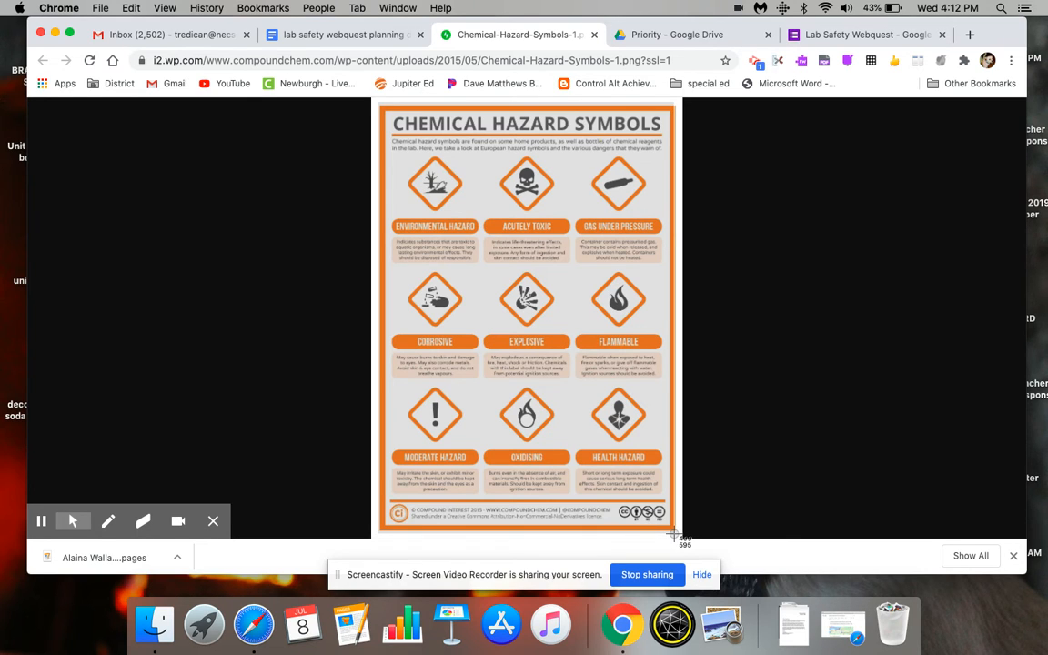
drag(673, 535, 673, 535)
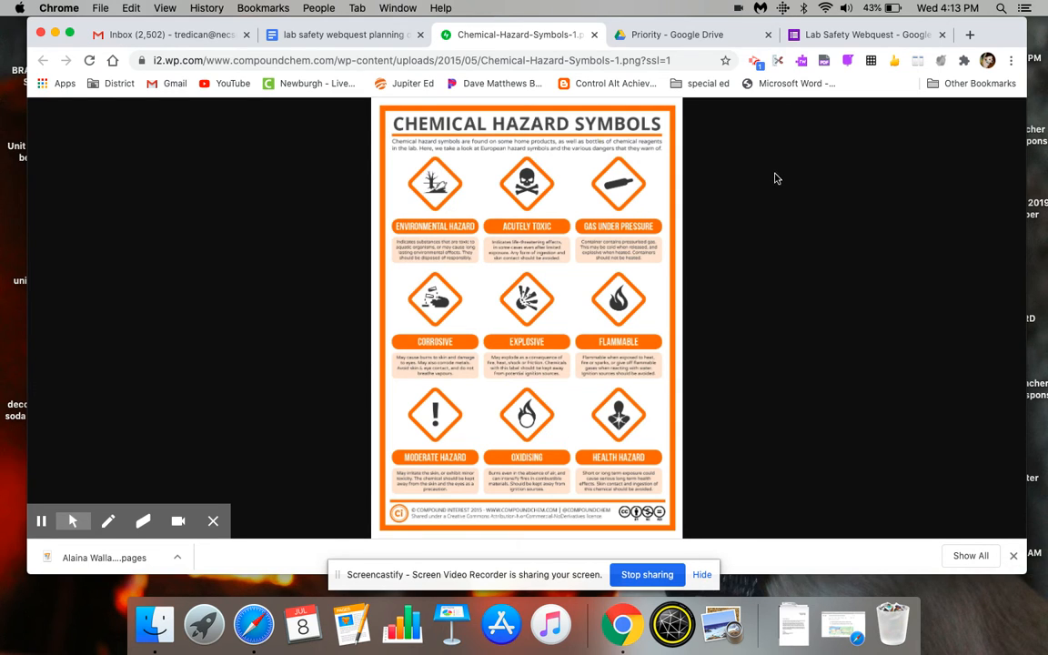
- Return to the Lab Safety Webquest form and title section 4 "Lab Safety Symbols"
click(823, 36)
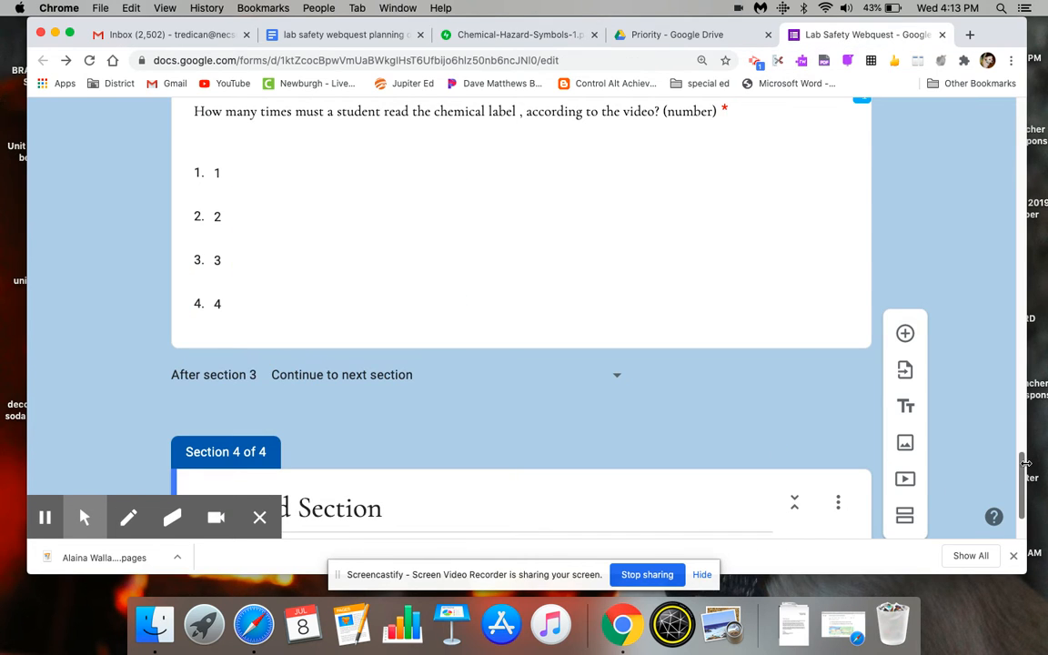
scroll(1026, 464, down, 2)
click(378, 403)
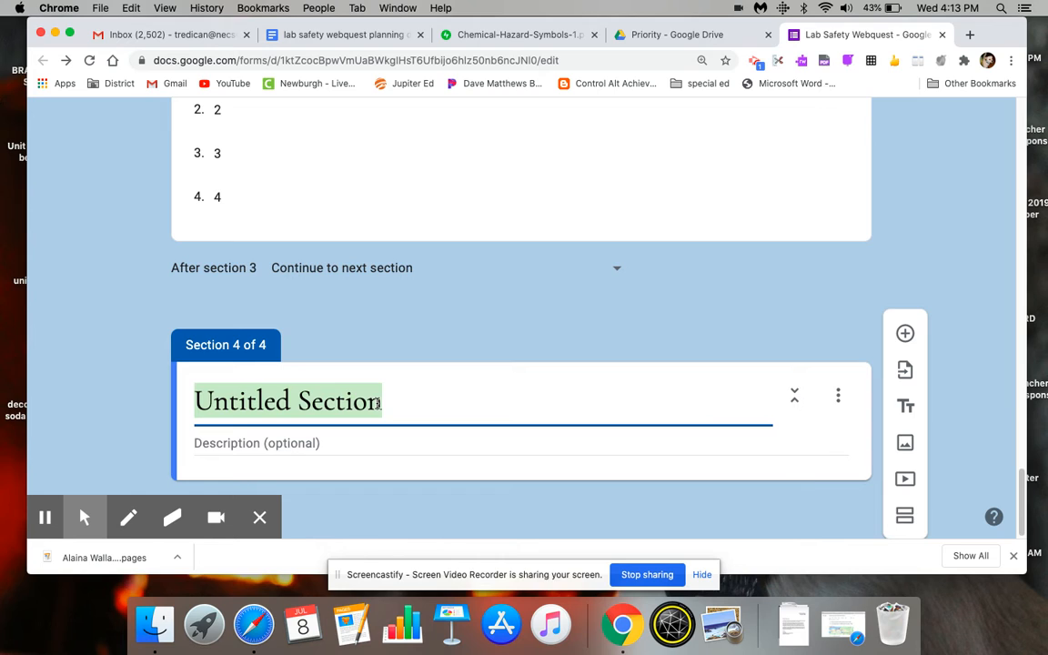
text(Lab Safety Symbols)
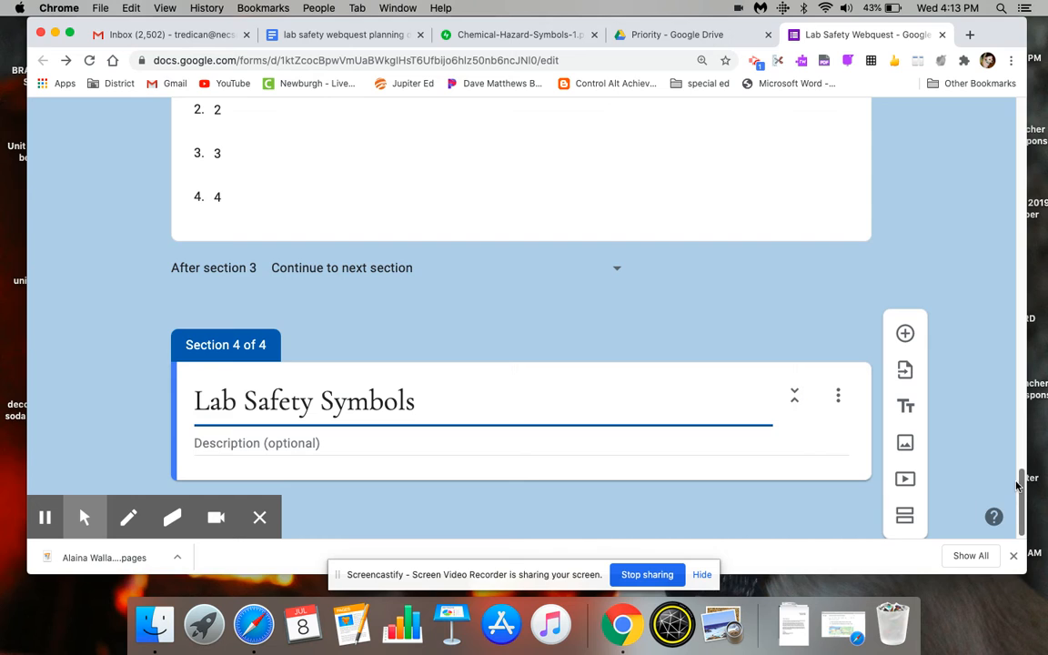
- Upload the infographic screenshot from the desktop as an image in section 4 and title it "Chemical Hazard Symbols"
drag(1019, 485, 1019, 522)
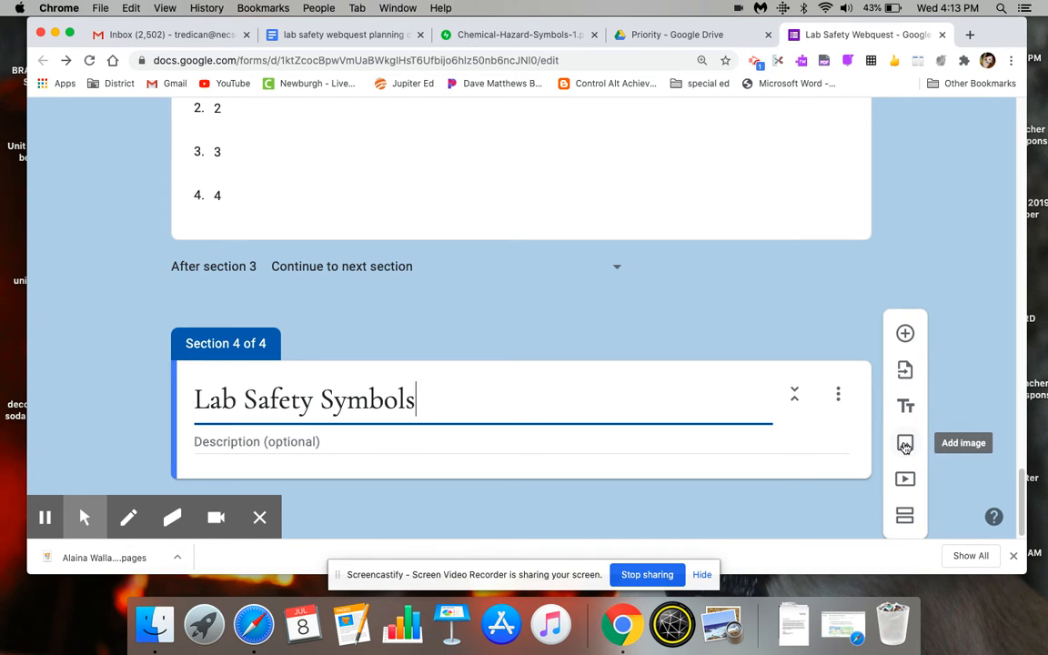
click(905, 444)
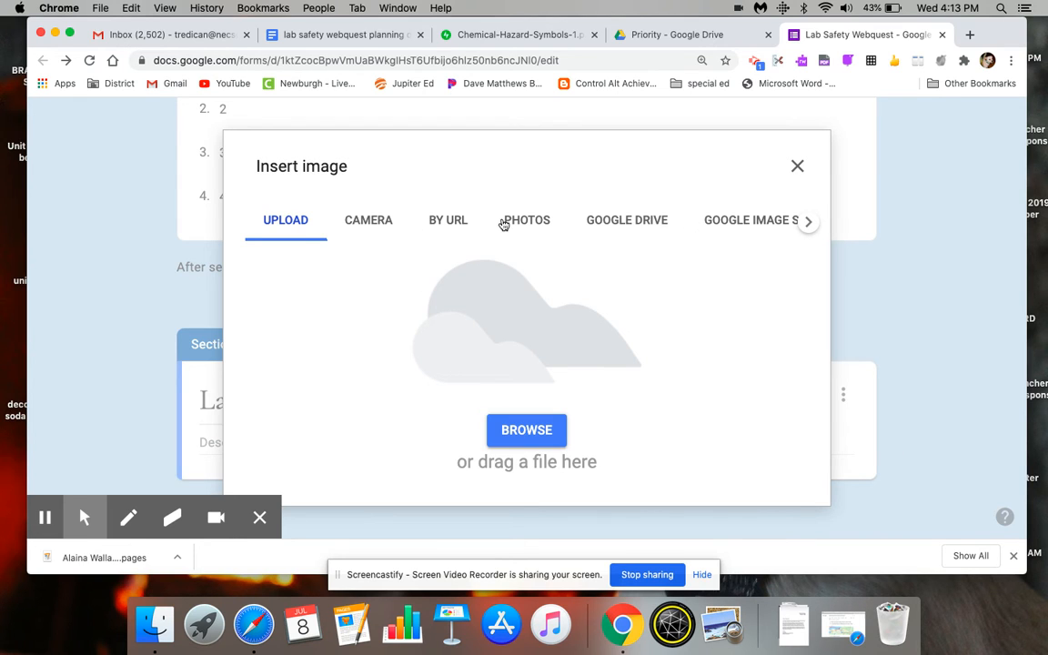
click(516, 431)
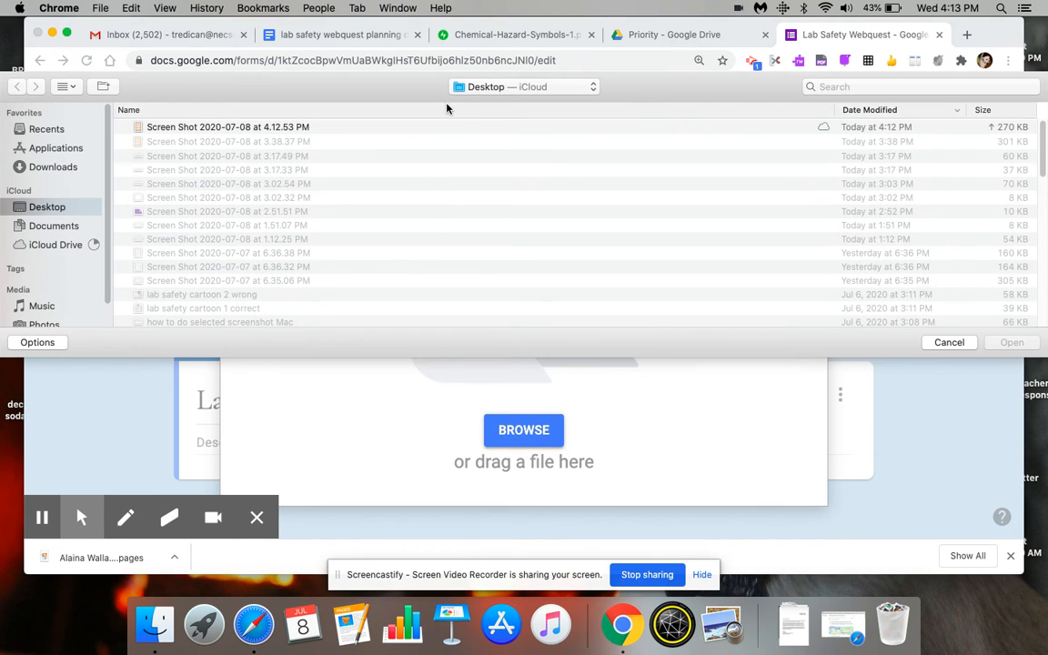
double_click(460, 129)
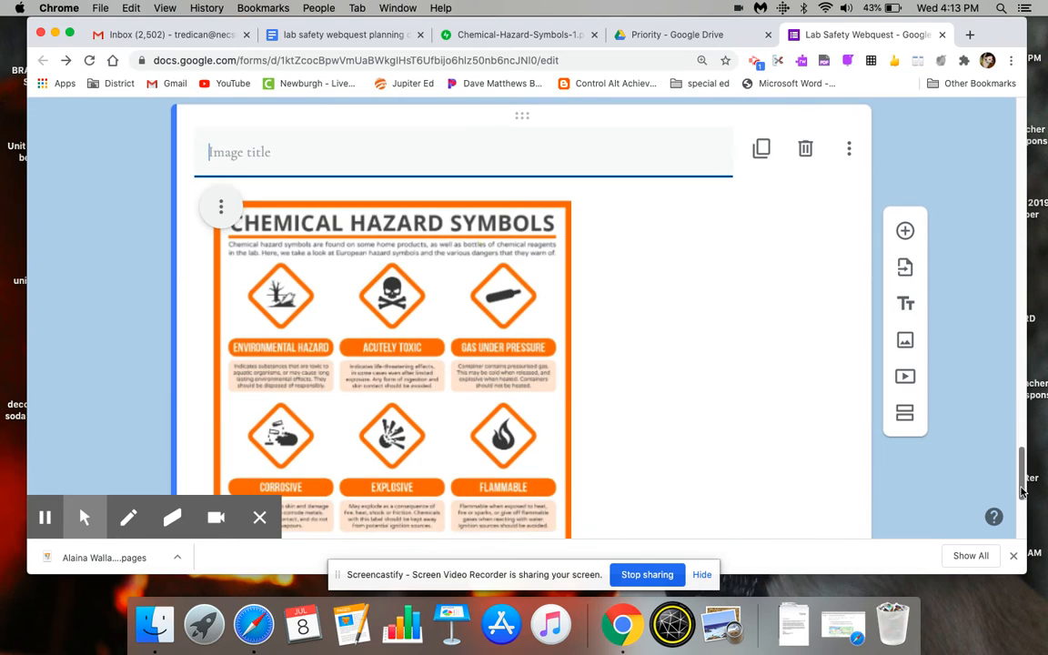
text(Chemical Hazard Symbols)
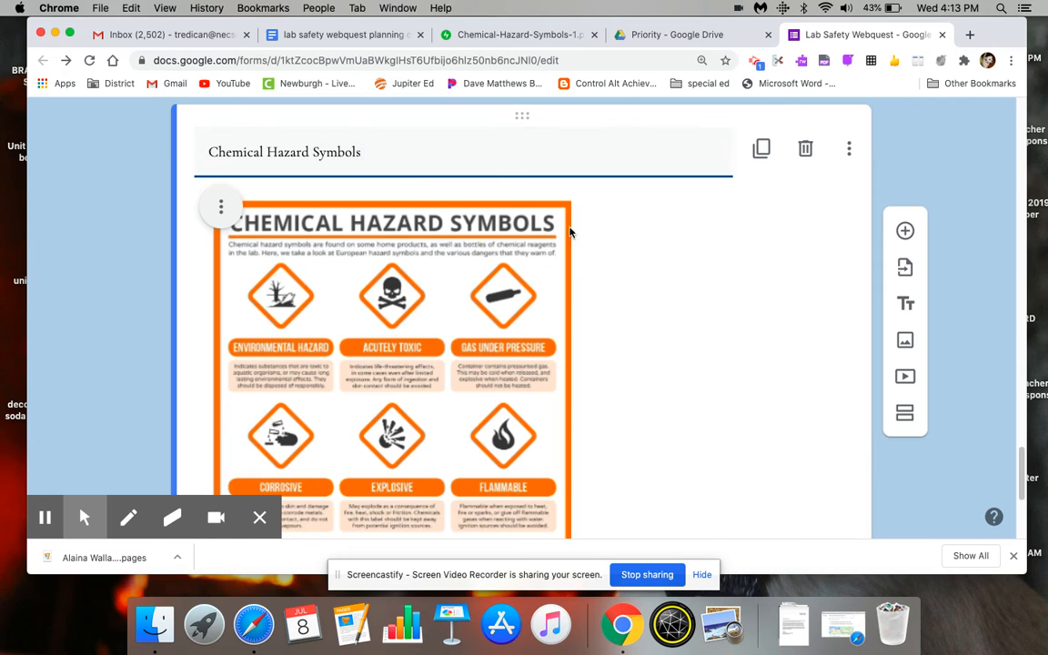
click(648, 271)
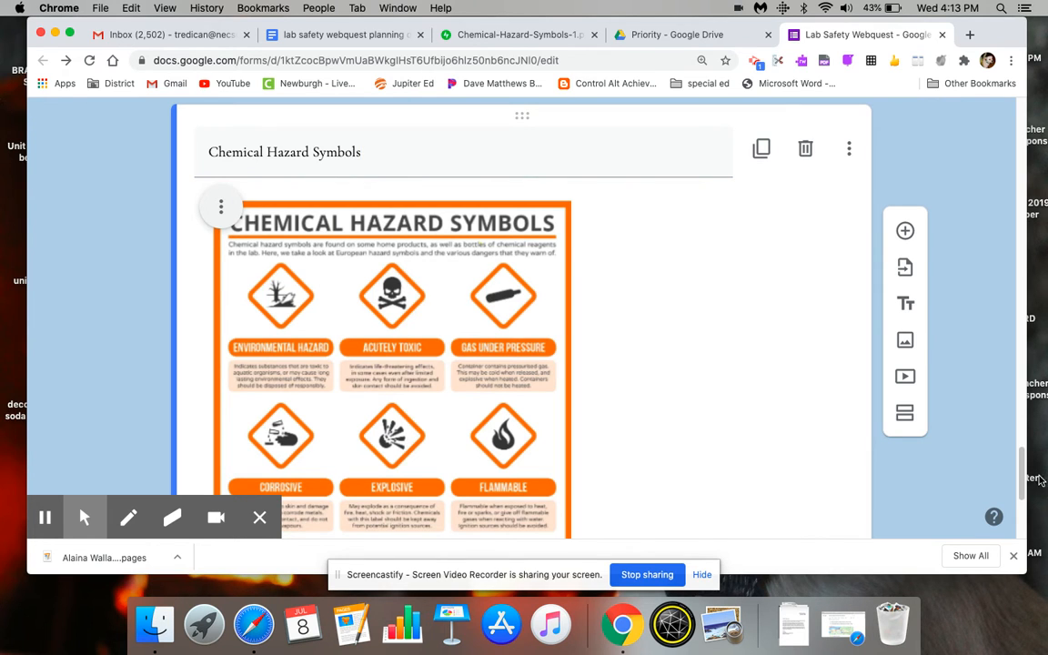
- Add a new question below the Chemical Hazard Symbols image
drag(1021, 481, 1020, 507)
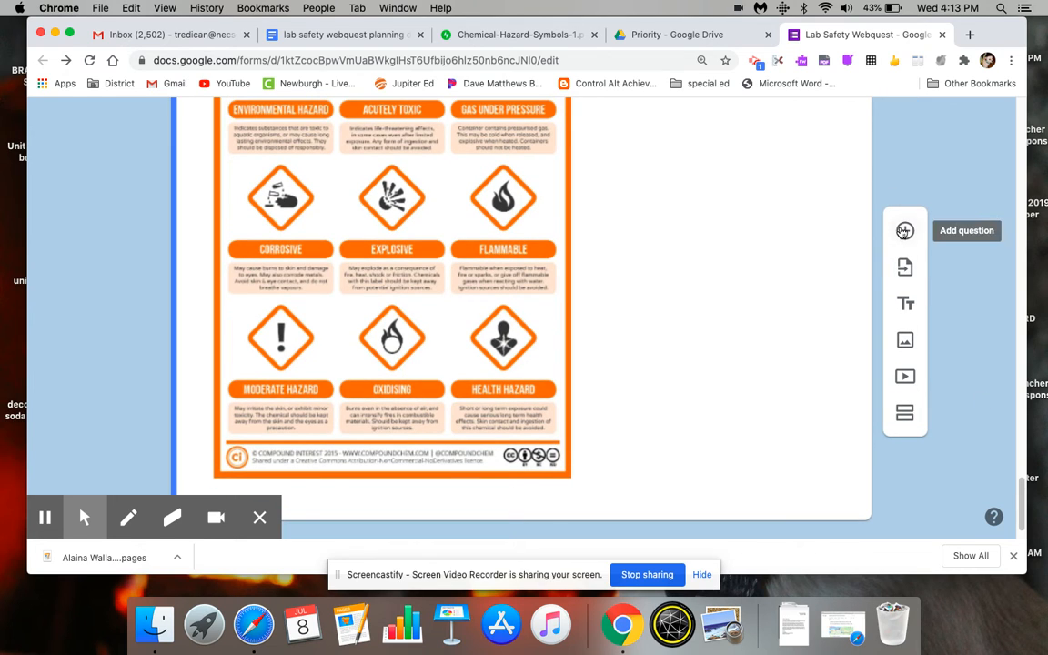
click(905, 231)
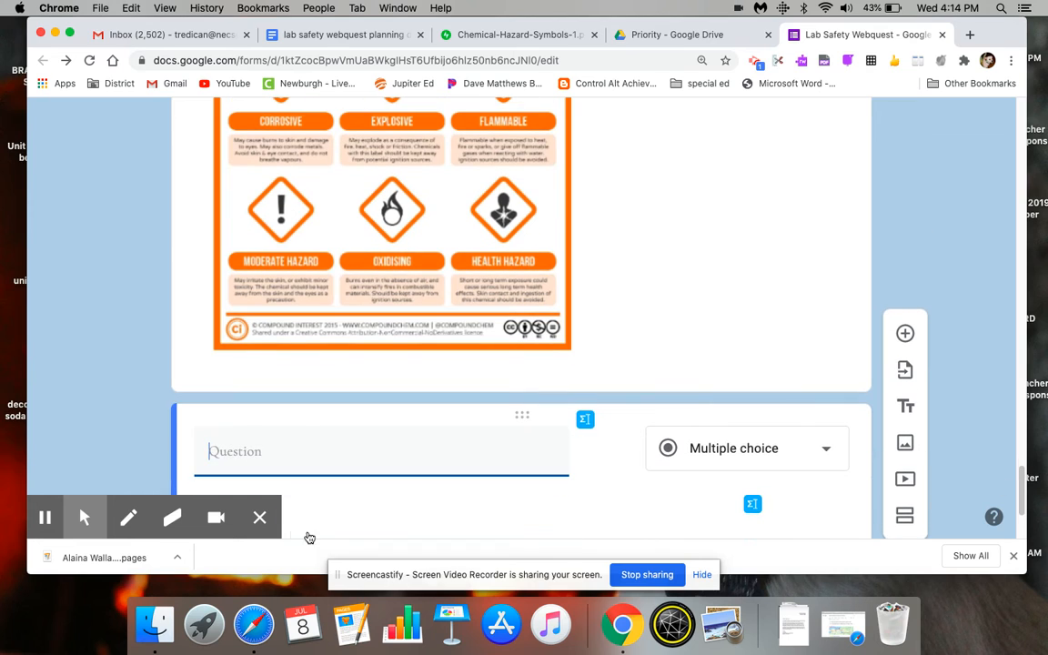
click(265, 523)
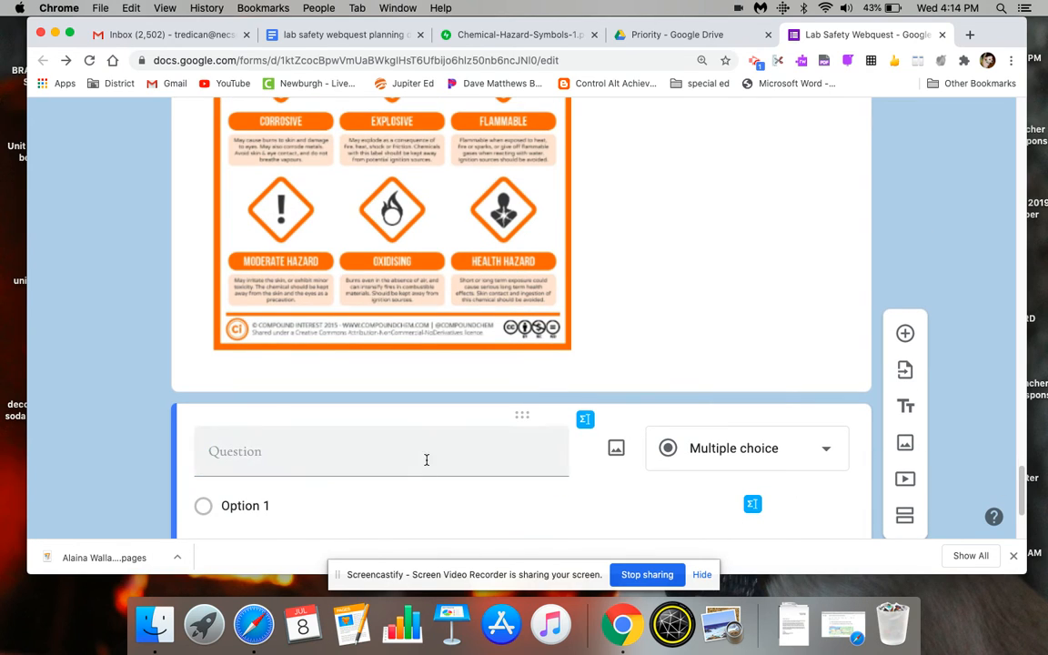
drag(1023, 487, 1023, 463)
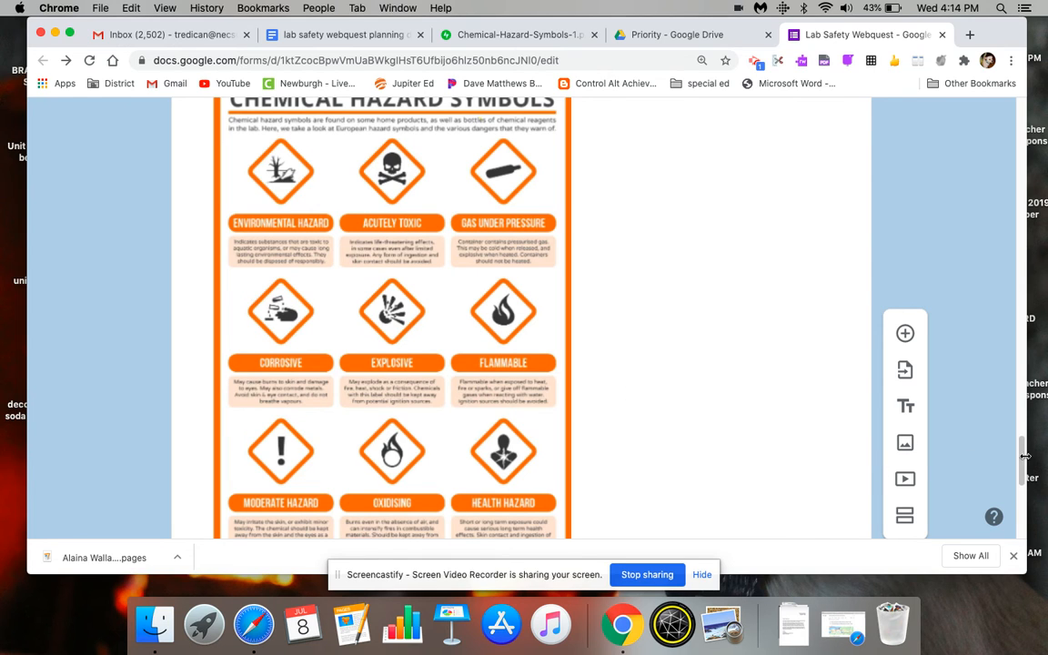
click(905, 333)
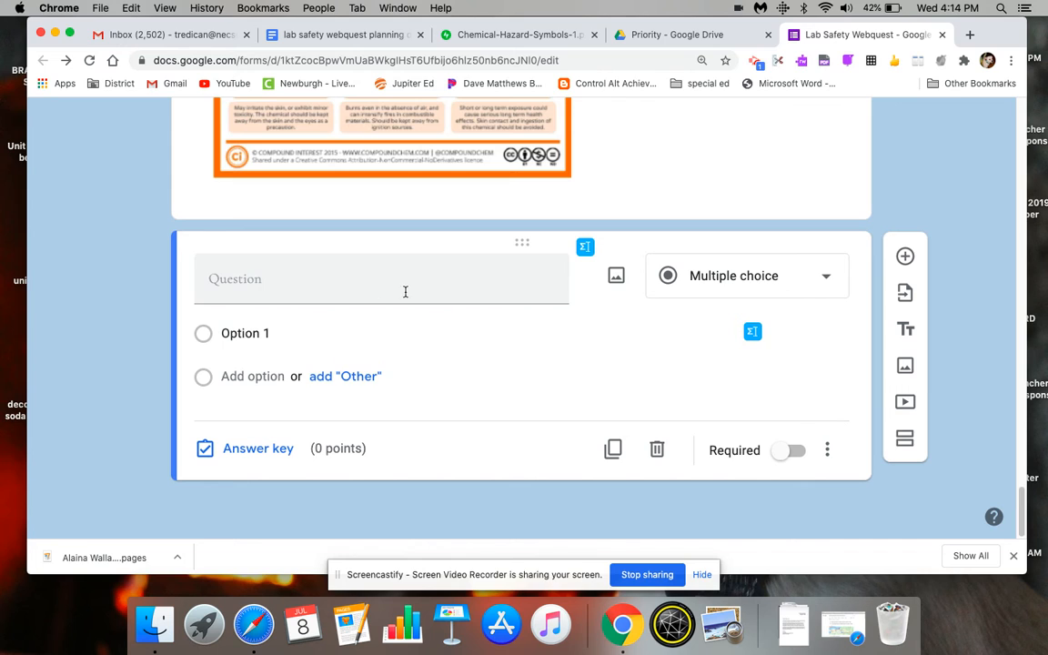
click(616, 275)
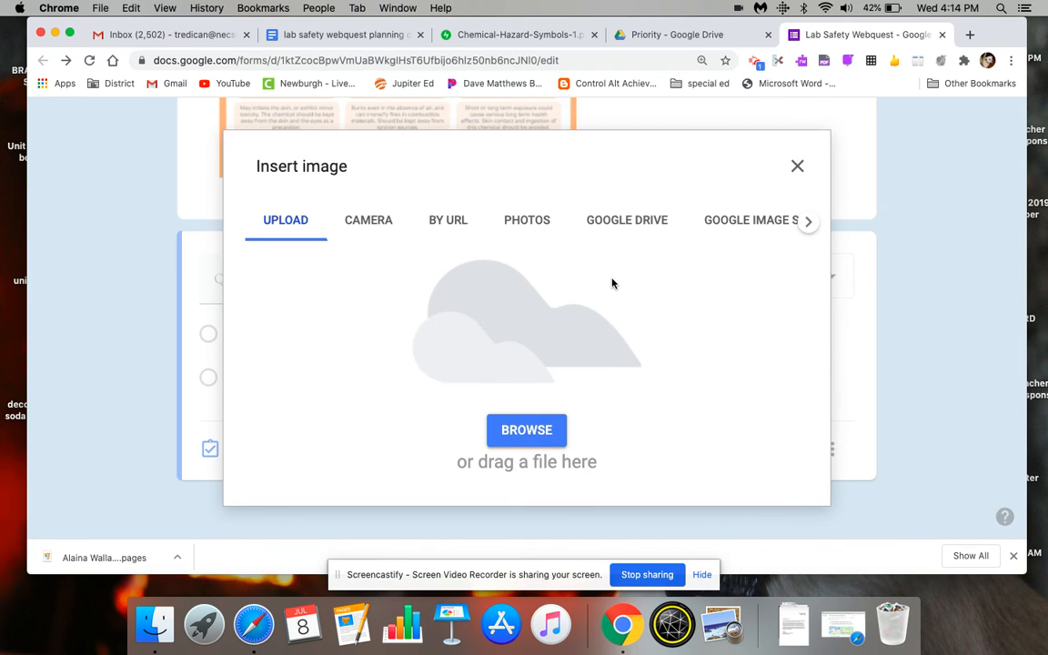
click(746, 224)
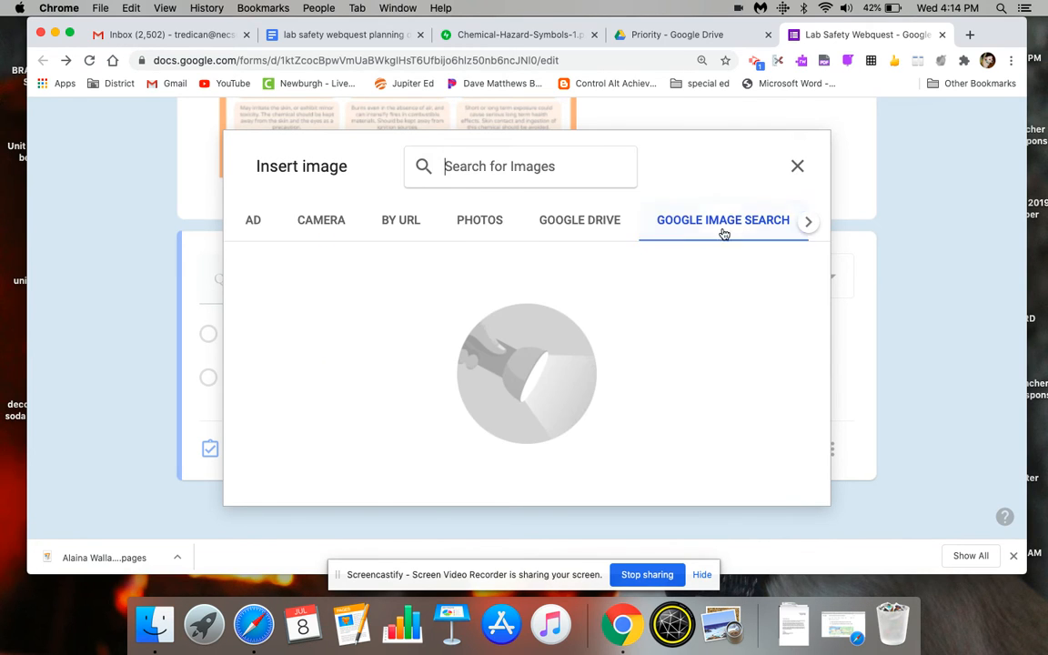
text(flammab)
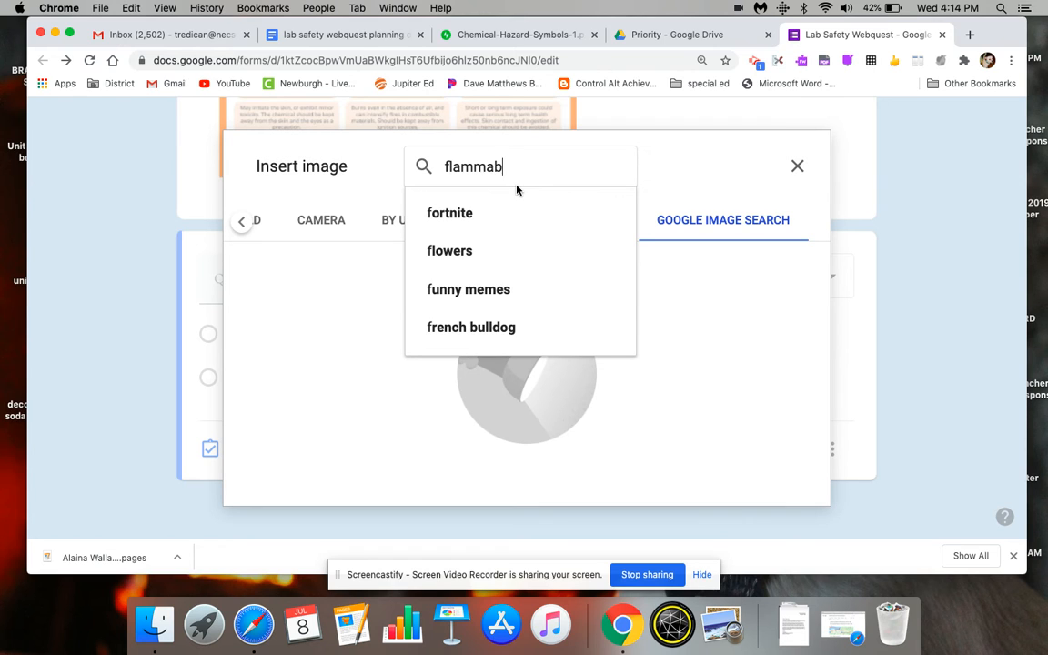
text(le)
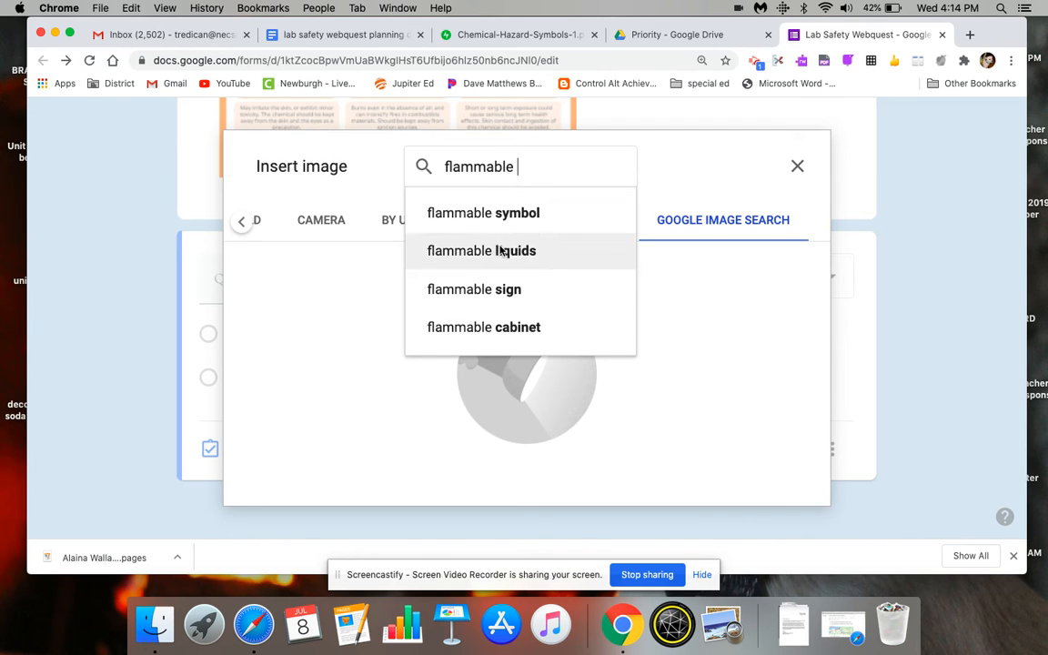
click(501, 252)
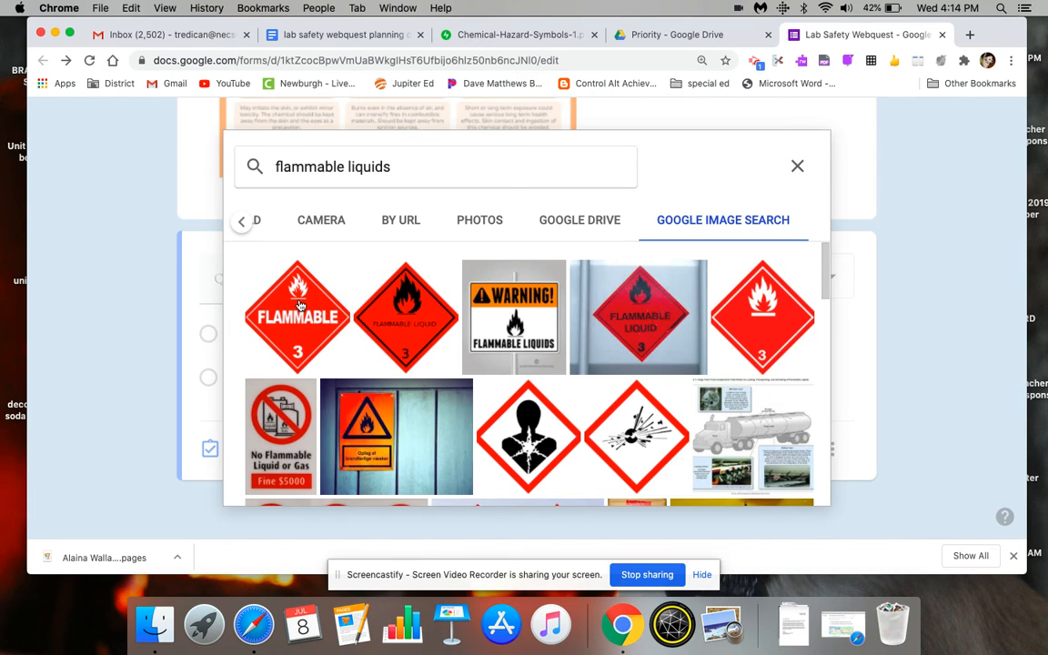
click(755, 325)
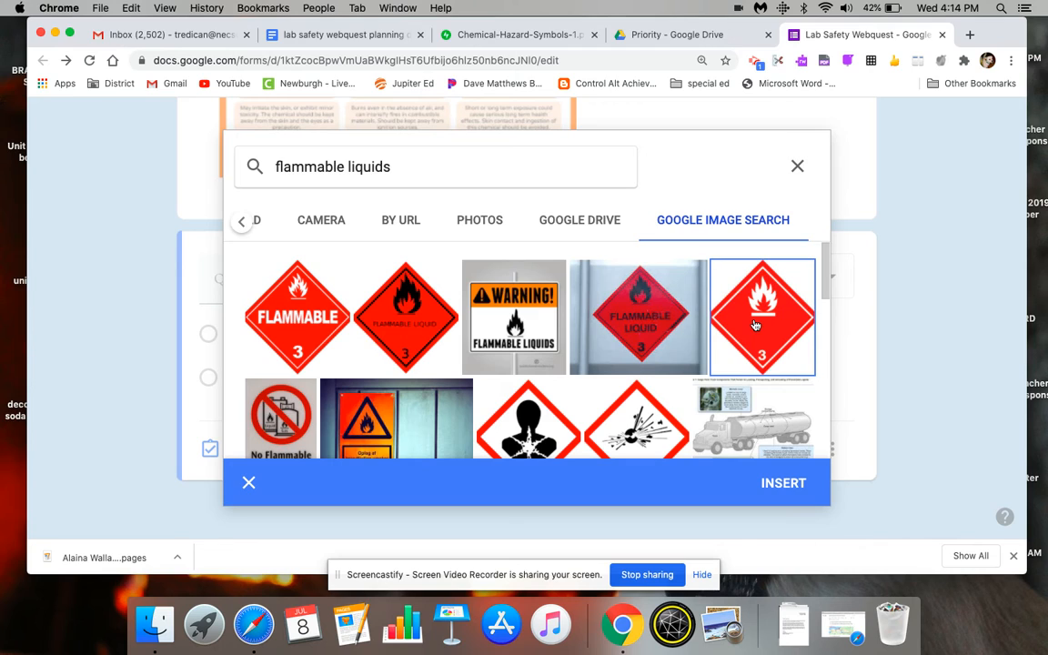
click(798, 168)
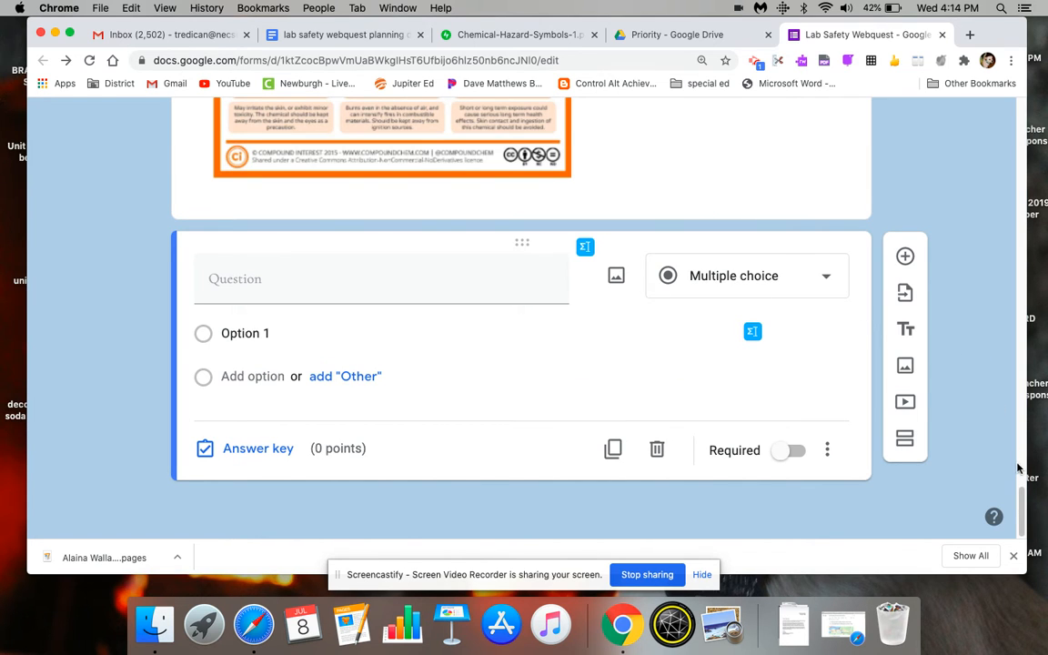
- Capture a selected-area screenshot of just the flammable flame symbol in the infographic
scroll(1019, 467, up, 5)
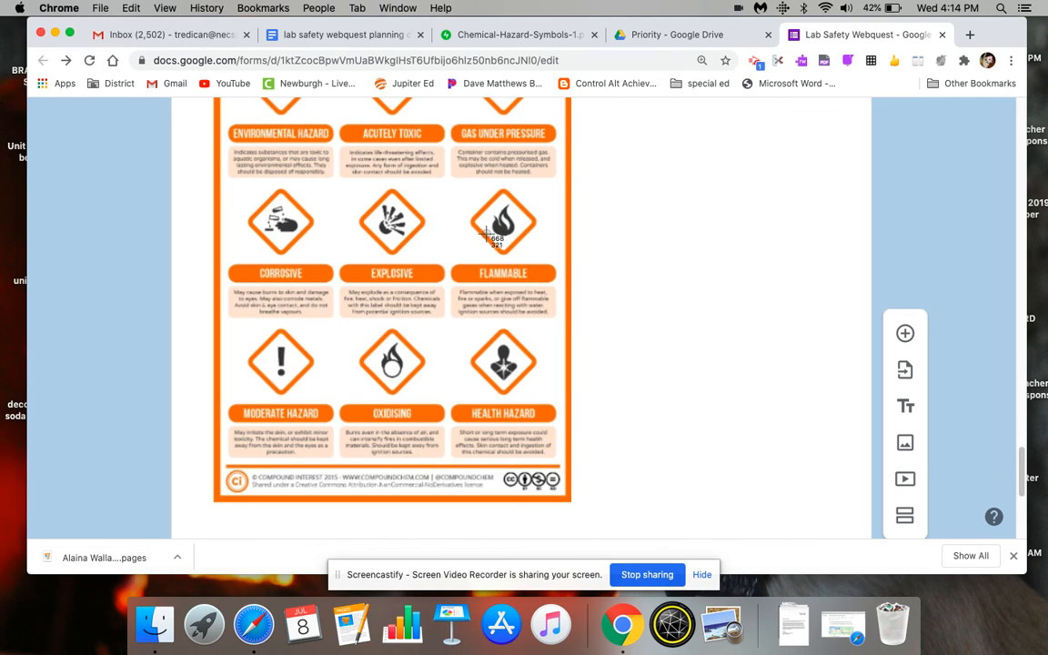
key(super+shift+4)
drag(462, 184, 543, 257)
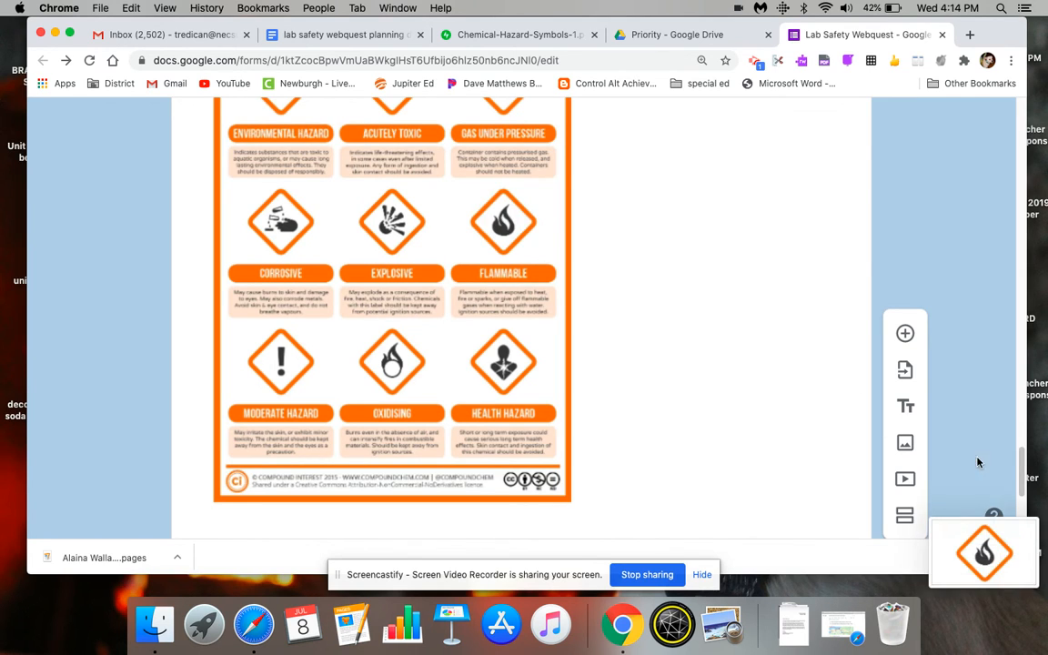
- Upload the flammable symbol screenshot from the desktop as the new question's image
scroll(1021, 518, down, 4)
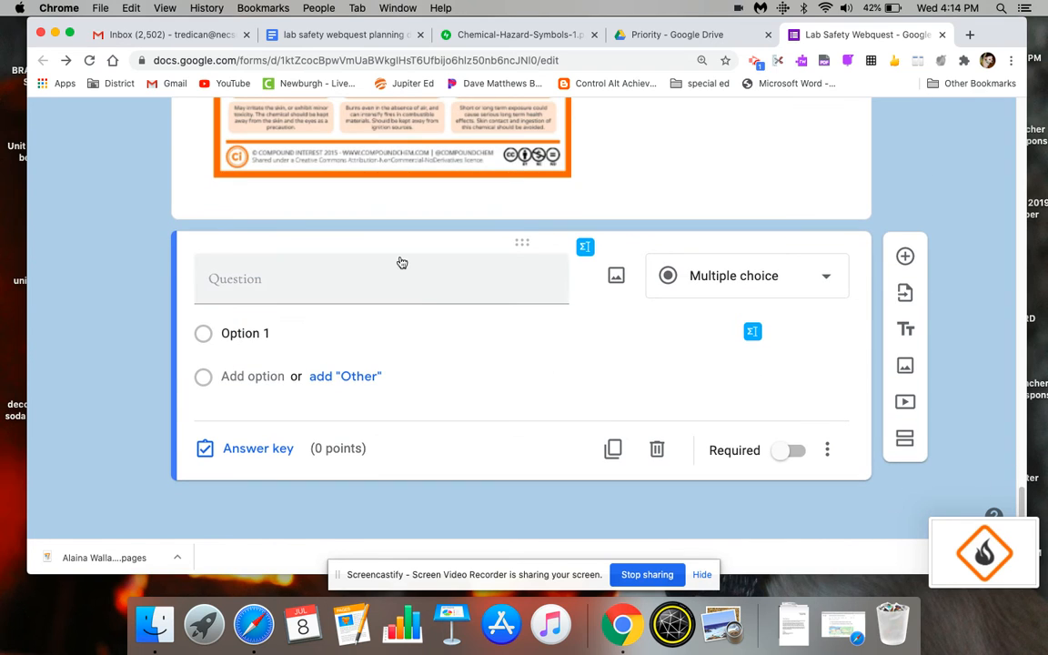
click(617, 275)
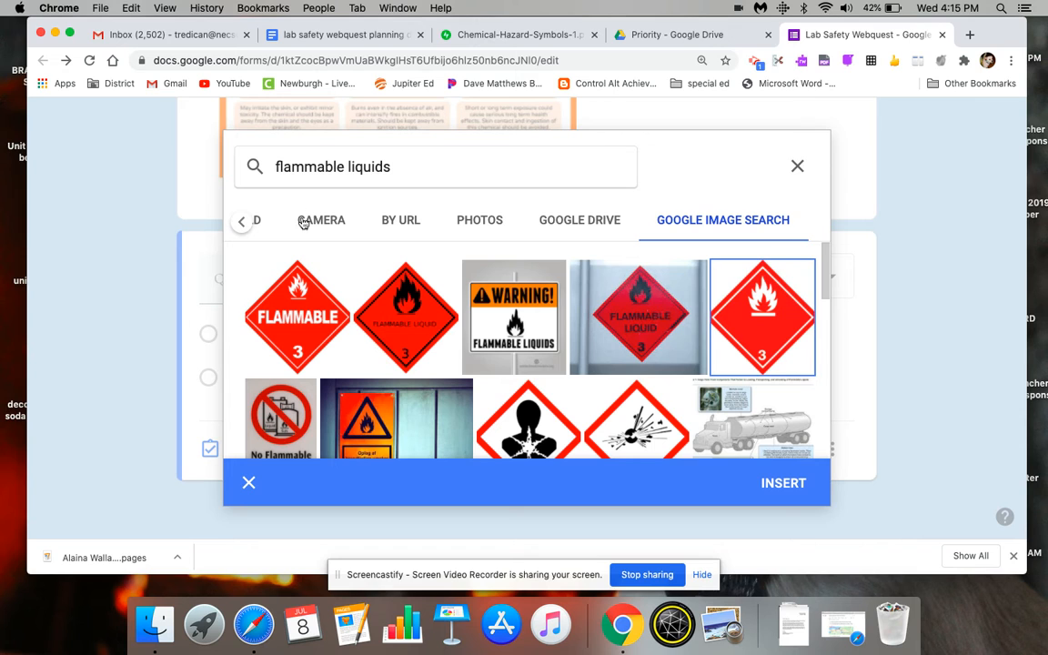
click(258, 219)
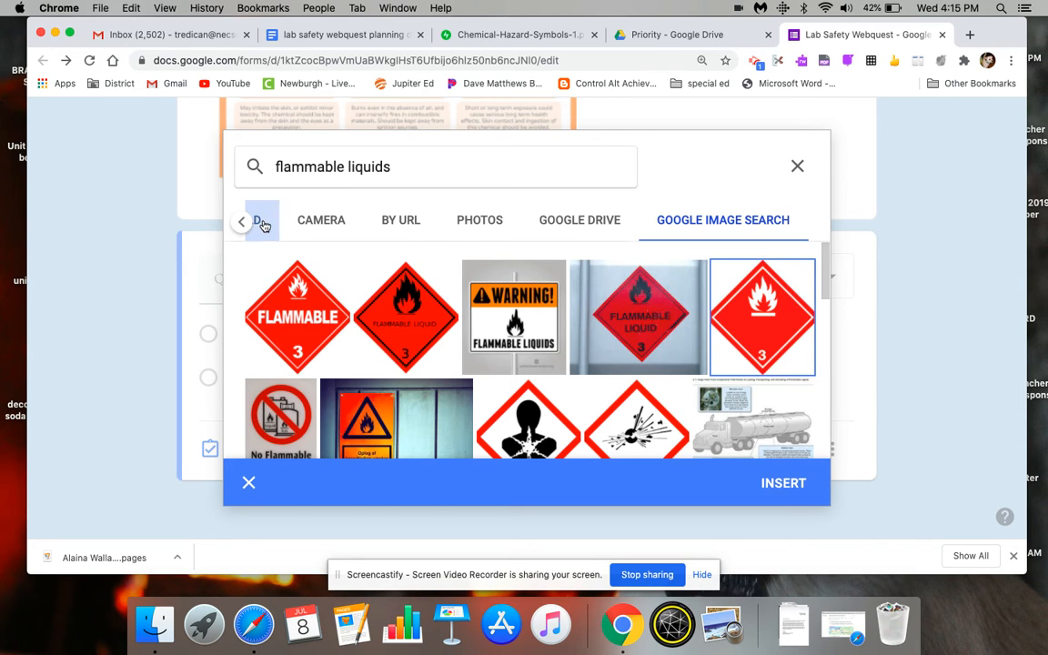
click(526, 429)
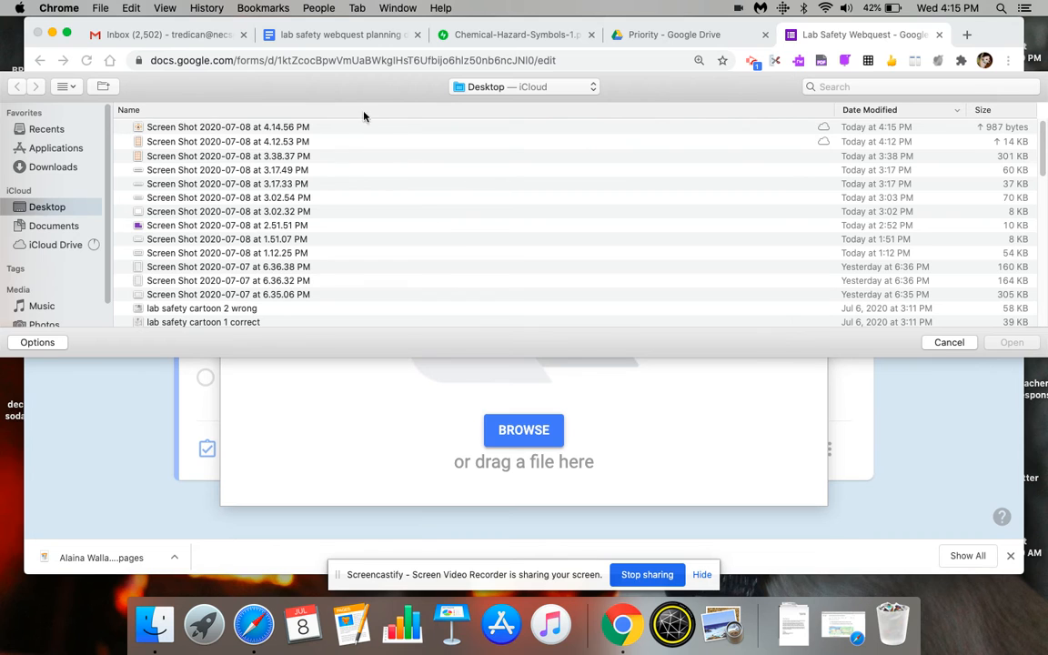
double_click(373, 127)
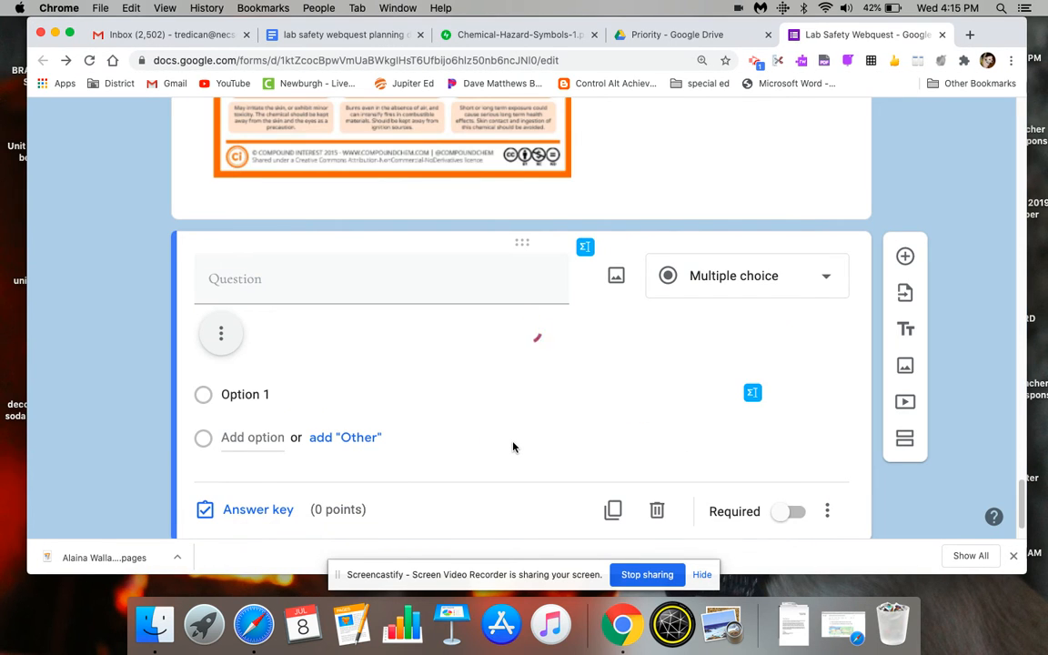
- Enter the question "What does this symbol stand for?" above the flame image and set its type to Checkboxes
click(229, 279)
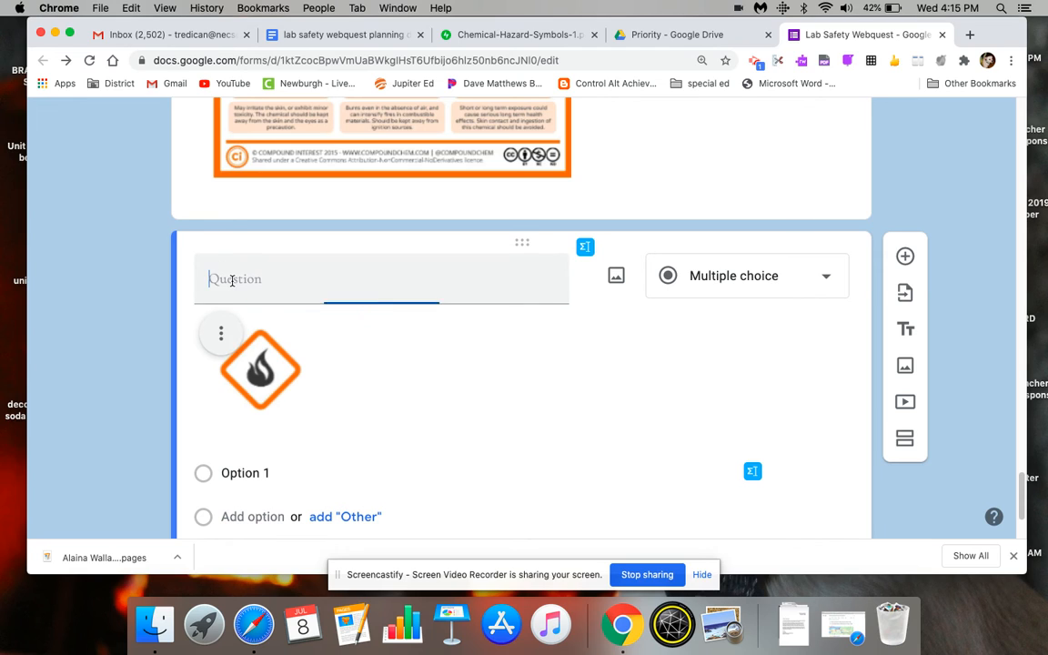
text(What does this symbol stand for?)
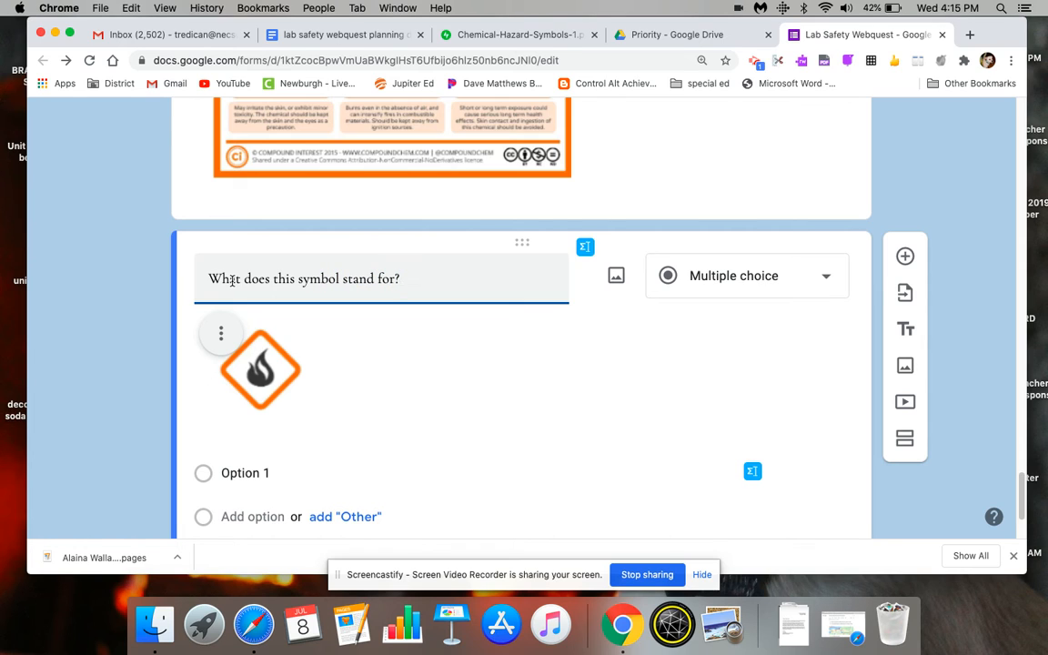
click(282, 473)
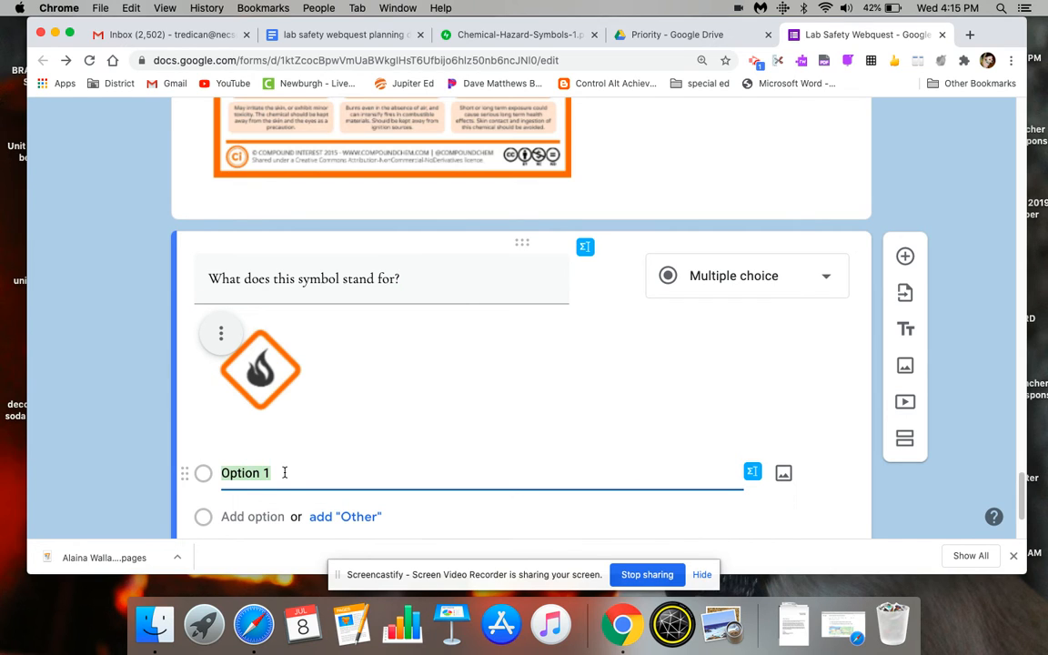
click(745, 292)
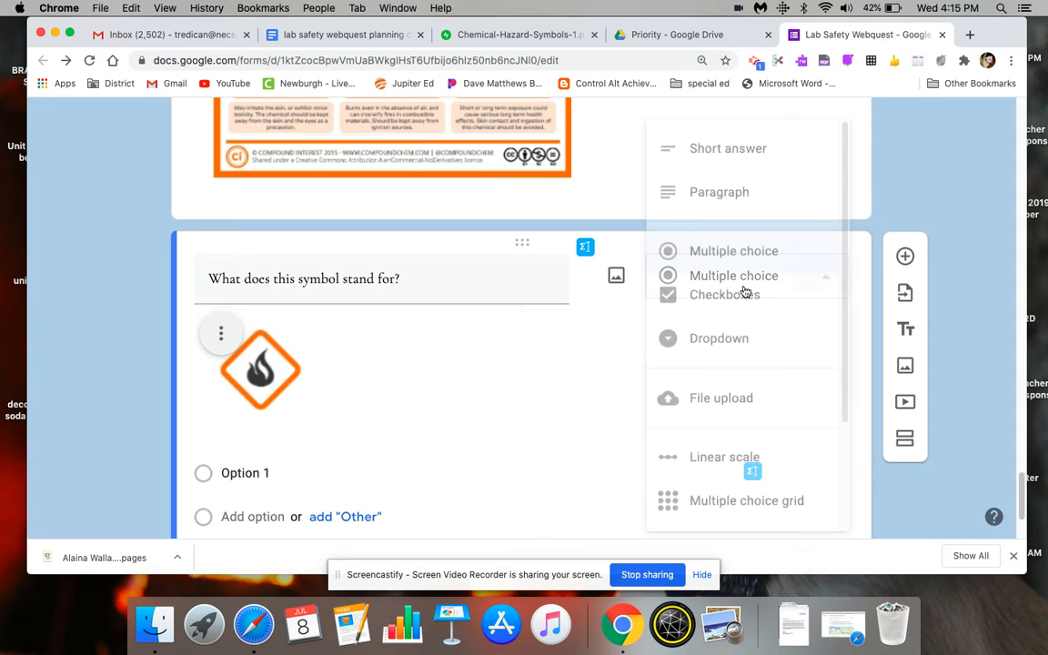
click(742, 293)
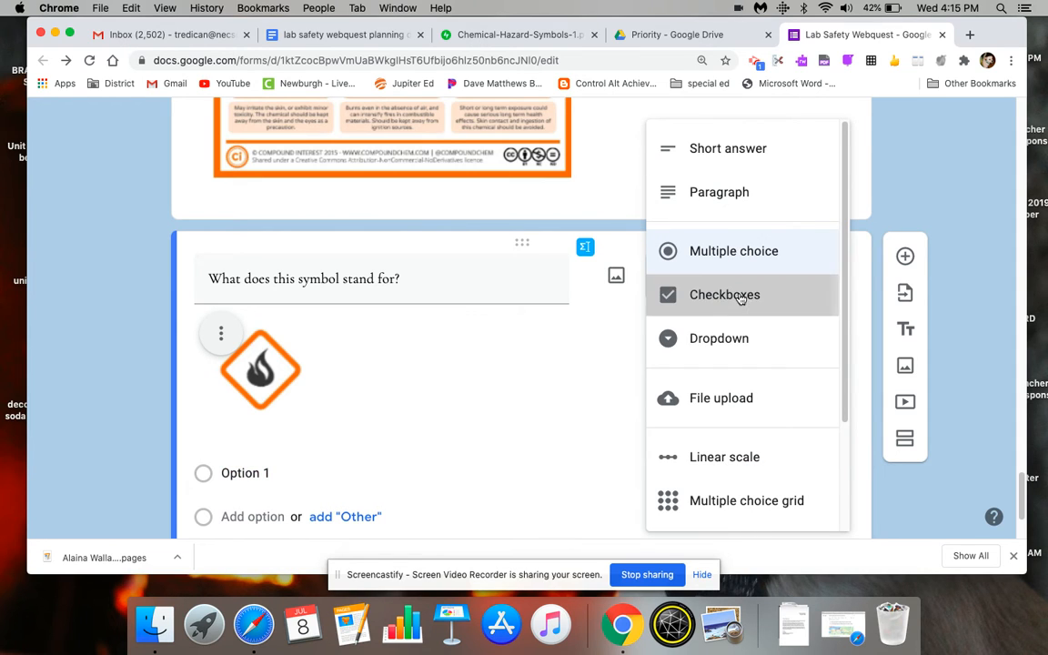
- Enter the options flammable, corrosive, health hazard and oxidizing, and append "(choose 1 only)" to the flame symbol question
click(292, 473)
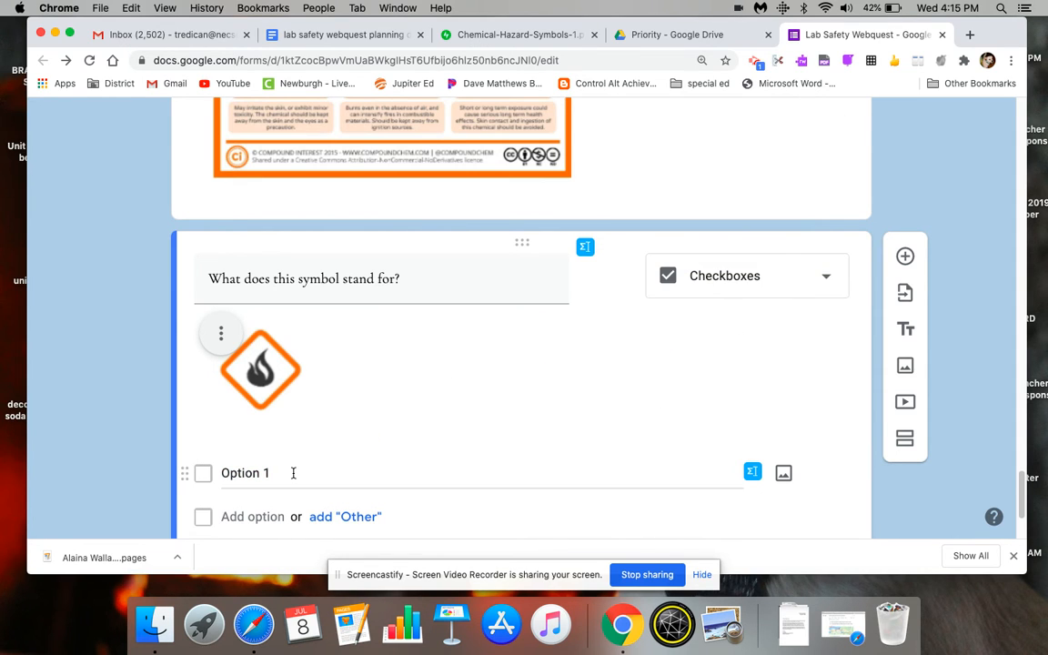
text(flamma)
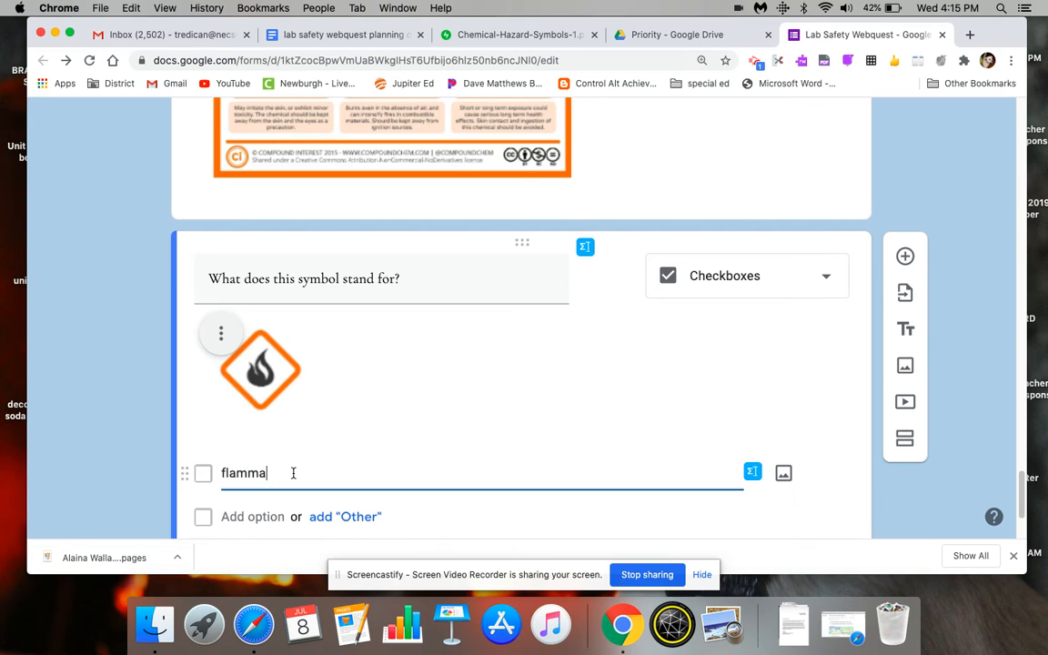
text(ble)
click(250, 516)
text(corrosive)
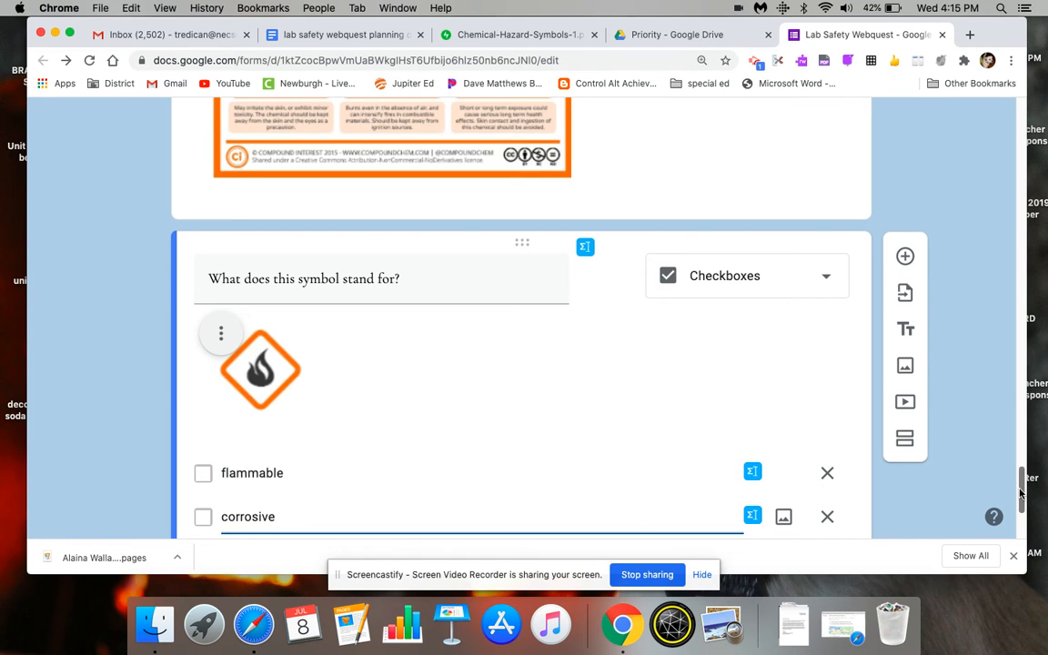
drag(1021, 494, 1021, 466)
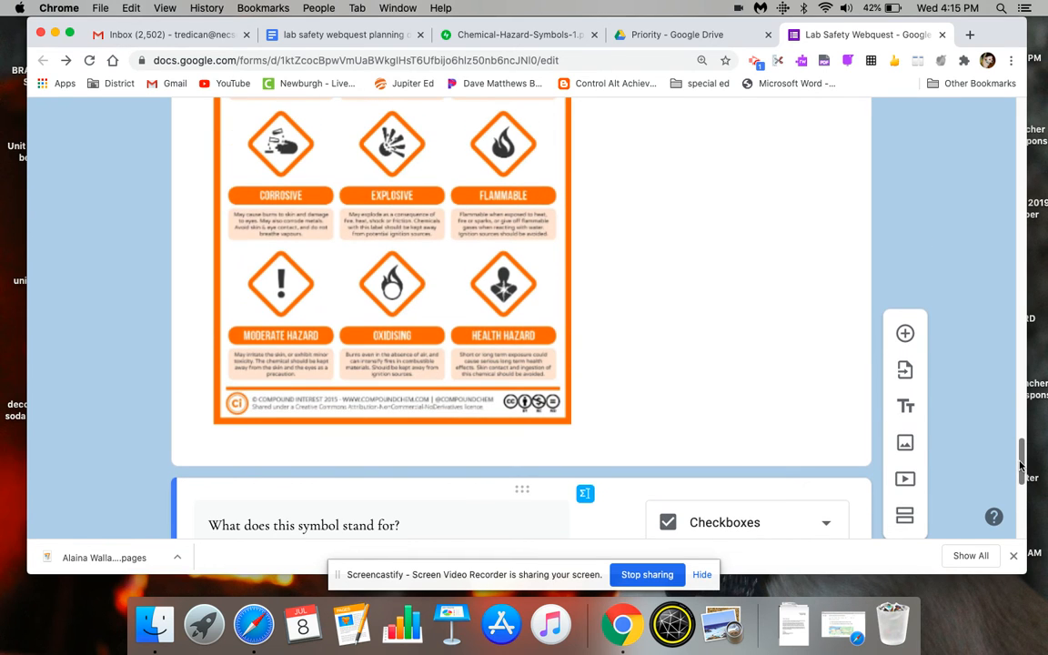
text(rosive)
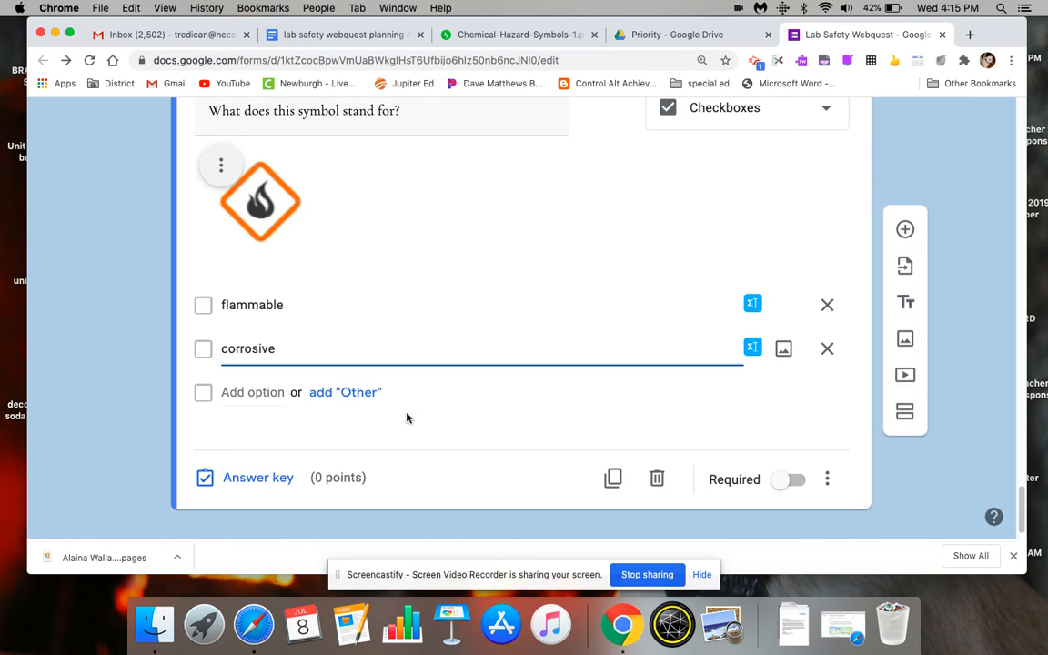
click(281, 388)
text(health hazard)
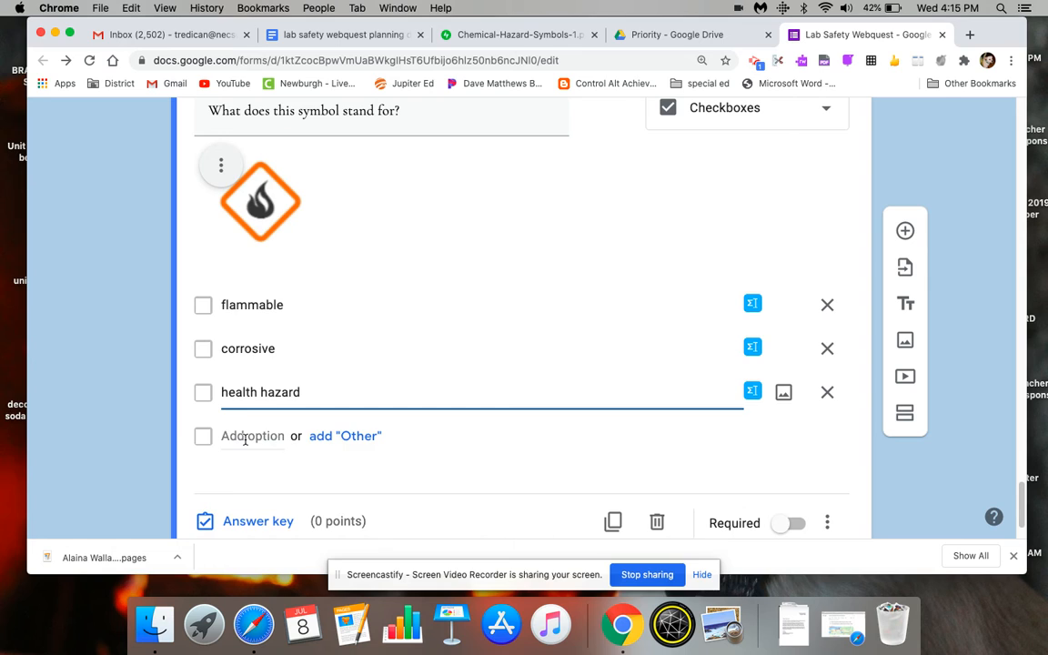
click(245, 437)
text(oxidizing)
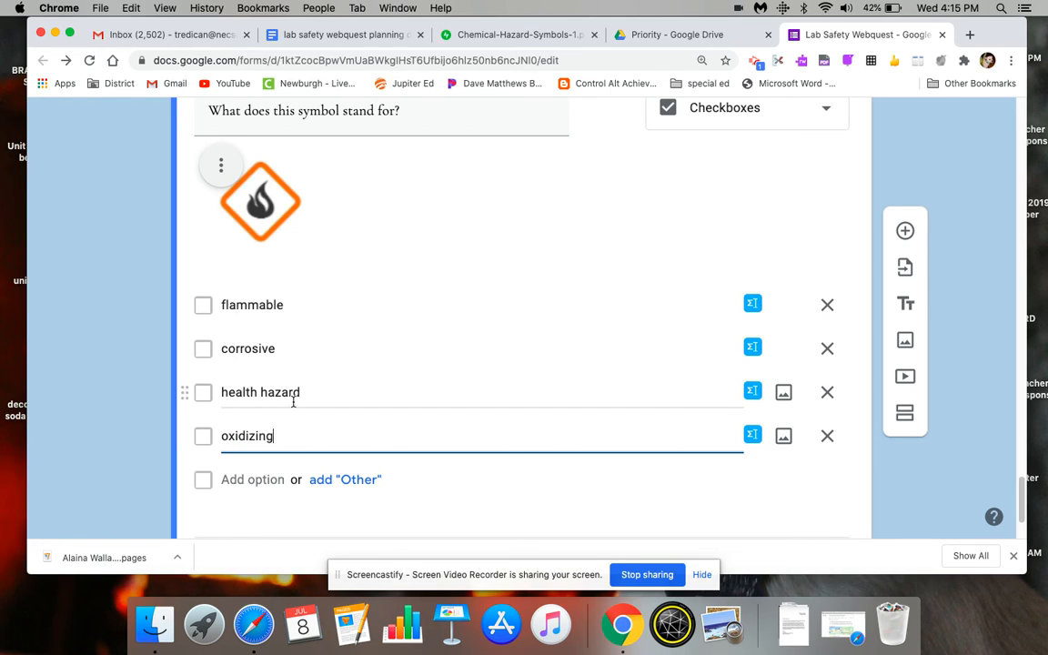
click(458, 113)
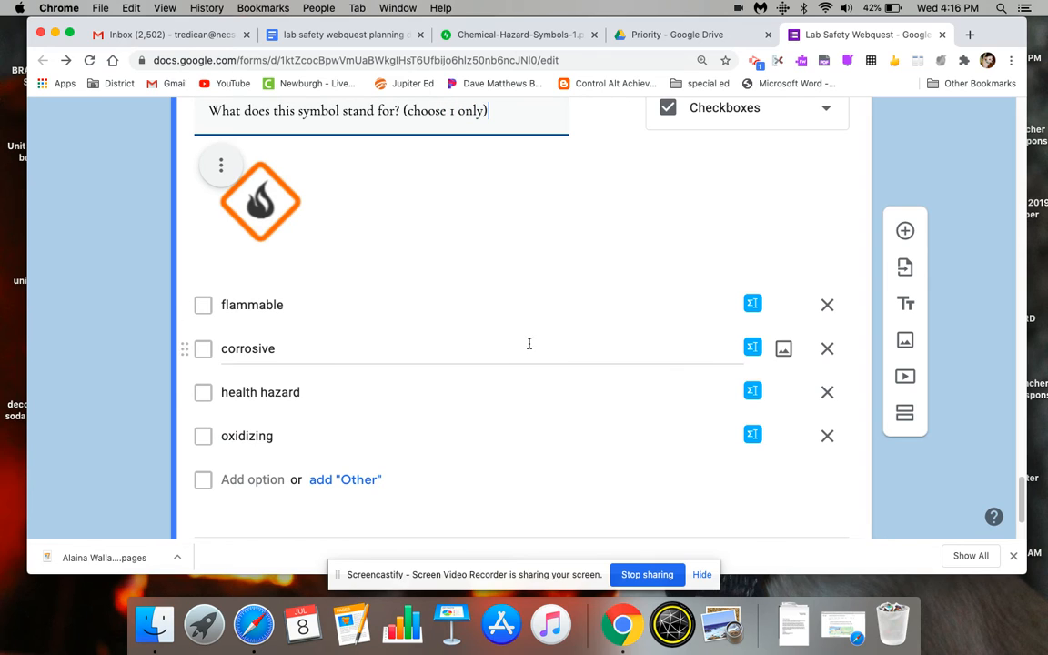
- Set the question's answer key to flammable, worth 1 point
drag(1025, 494, 1026, 500)
scroll(1025, 500, down, 2)
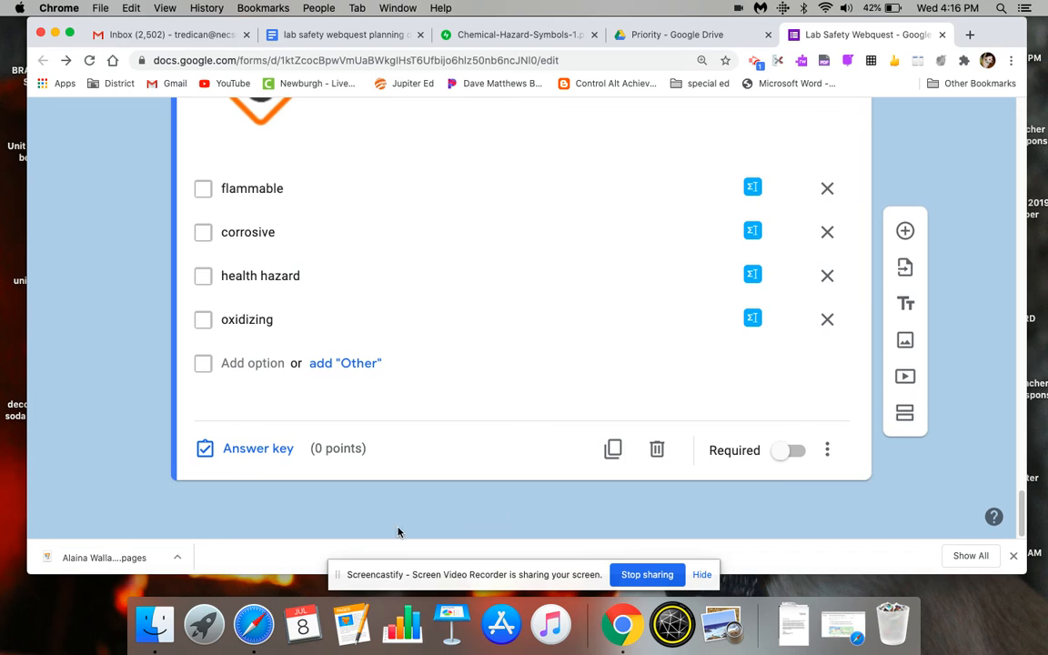
click(263, 453)
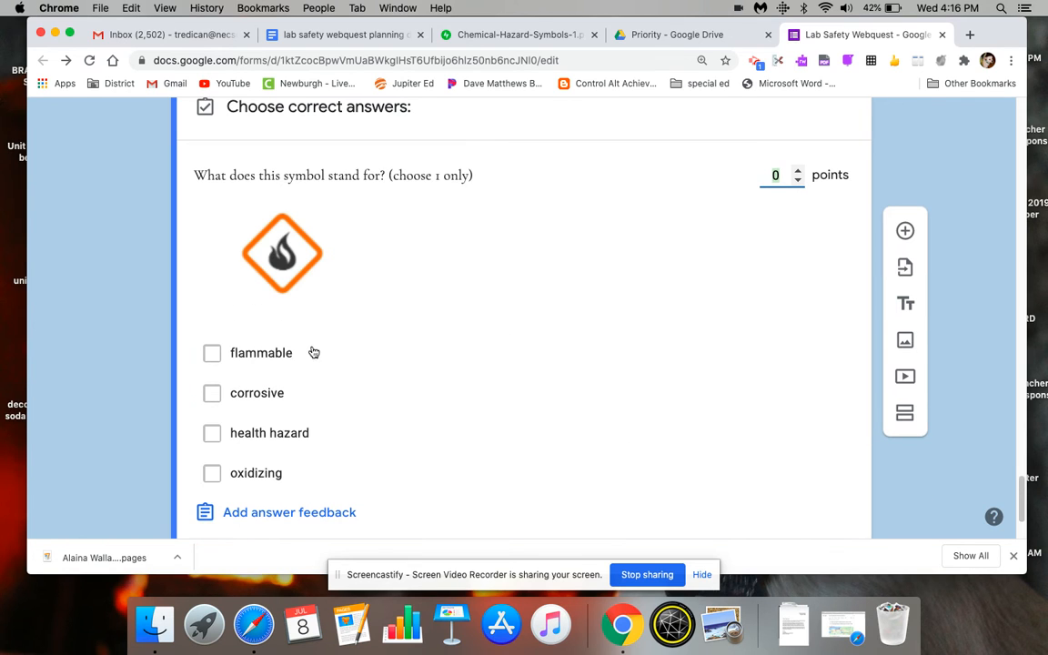
click(218, 354)
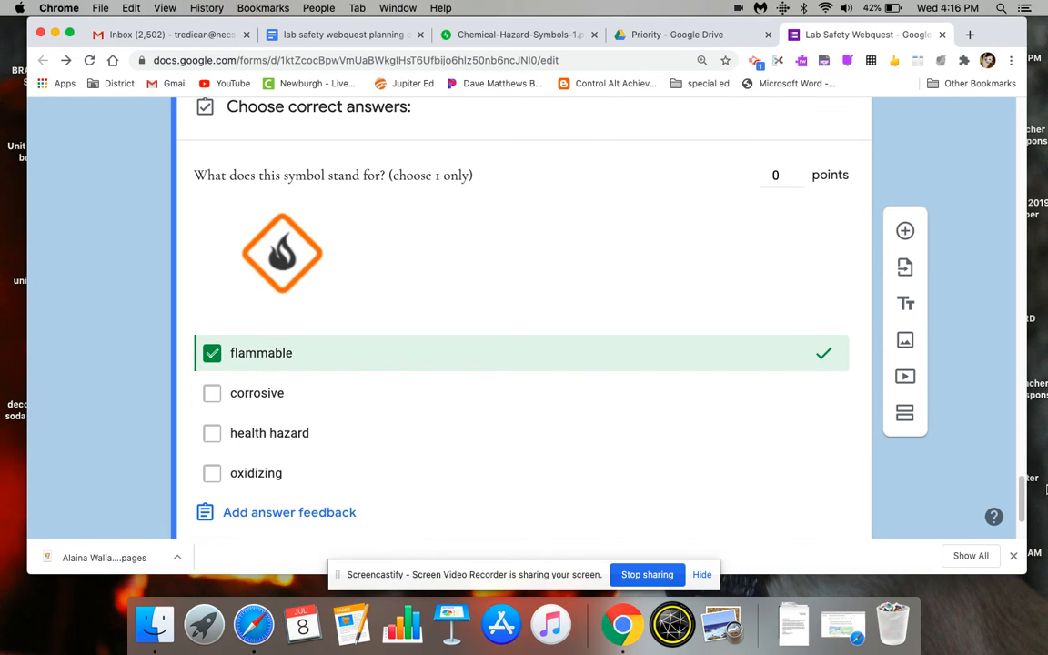
click(799, 171)
scroll(1022, 496, down, 2)
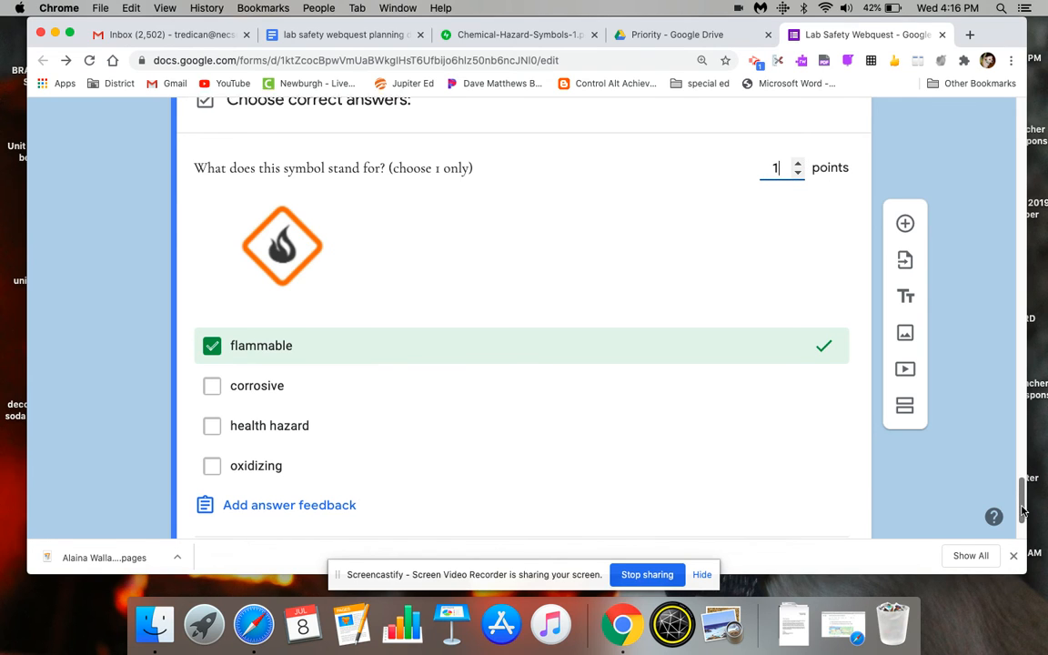
click(809, 447)
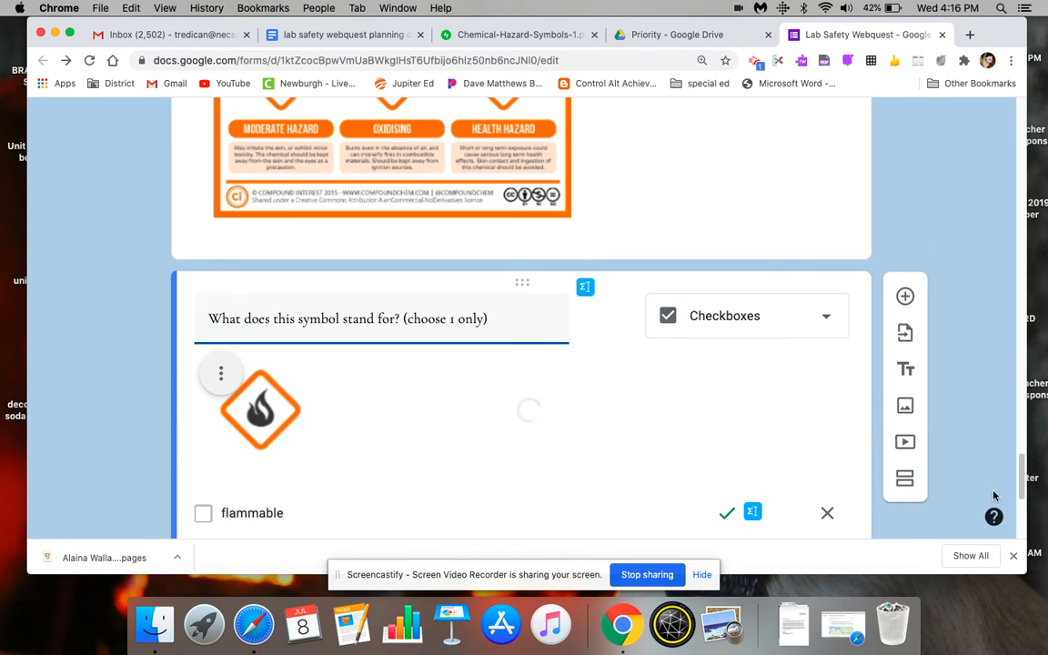
- Make the flame symbol question required and shuffle its option order
scroll(819, 496, down, 5)
click(792, 501)
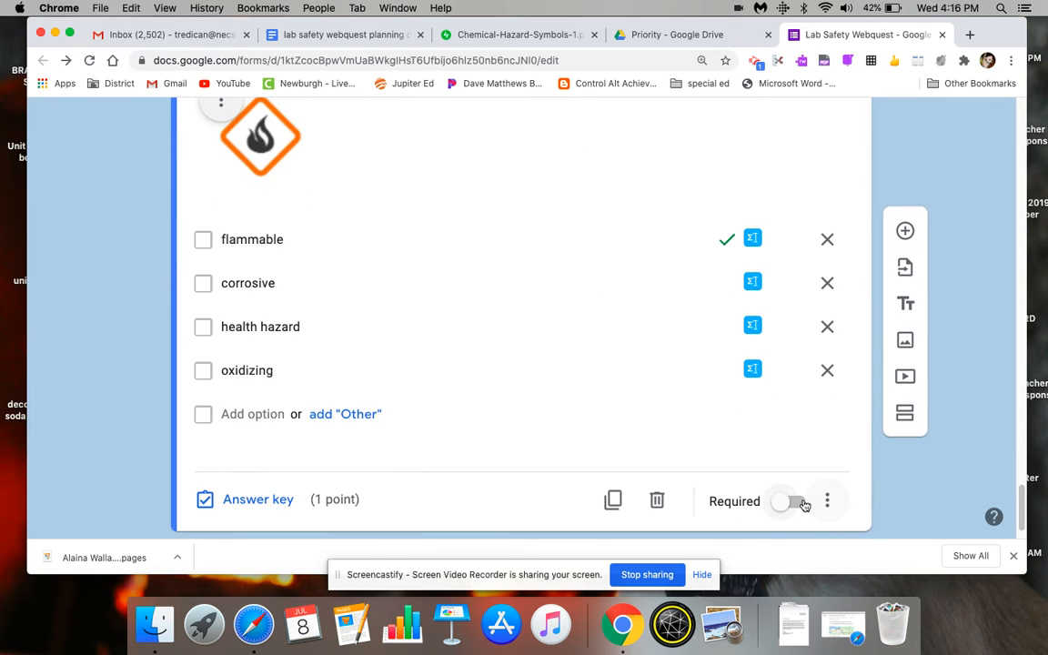
click(827, 501)
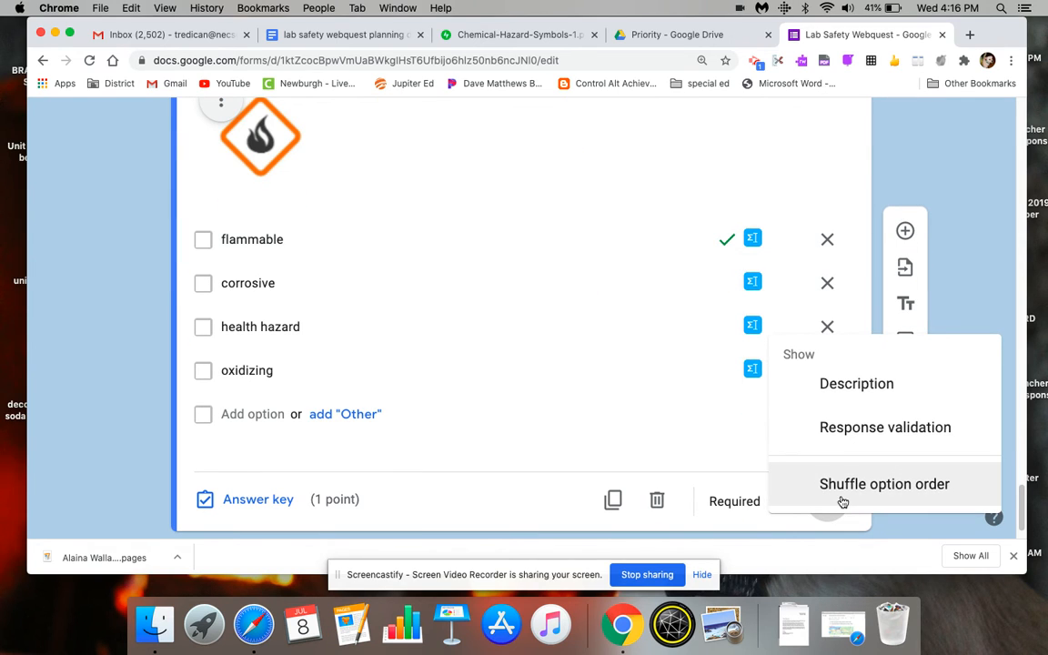
click(843, 502)
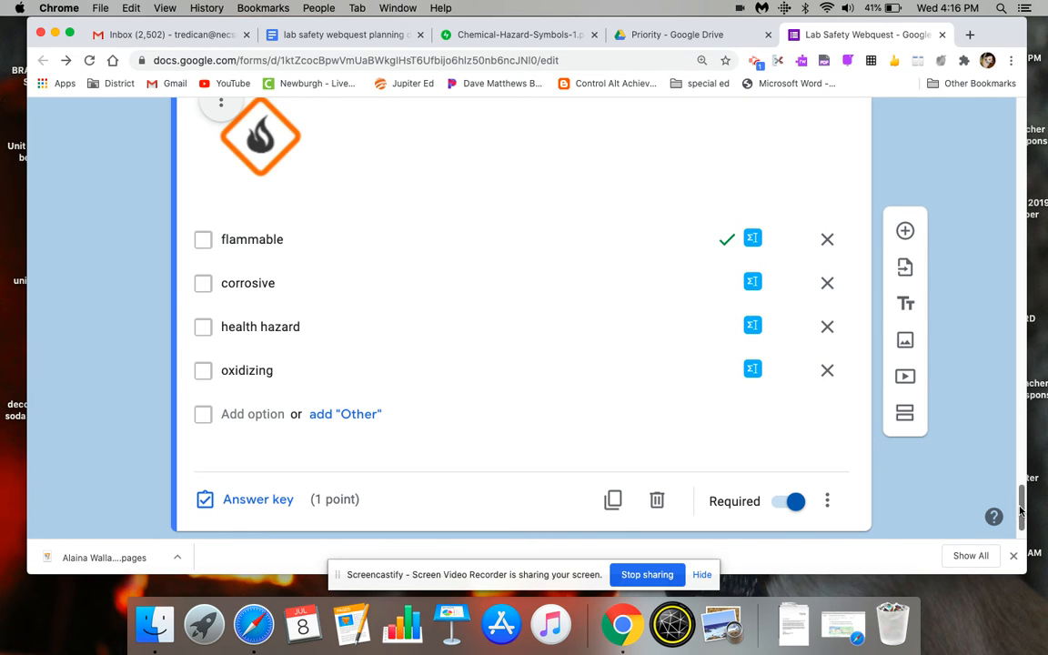
- Add a new multiple choice question "Which of the following is the symbol for toxic?" and open its first option for editing
drag(1021, 513, 1022, 498)
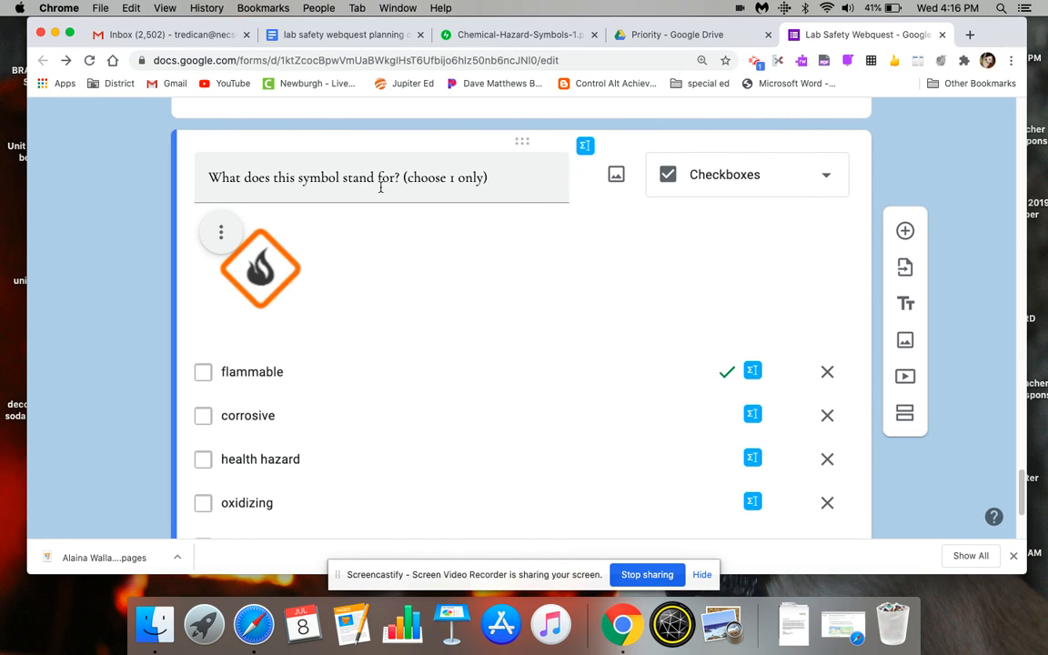
scroll(1028, 517, down, 4)
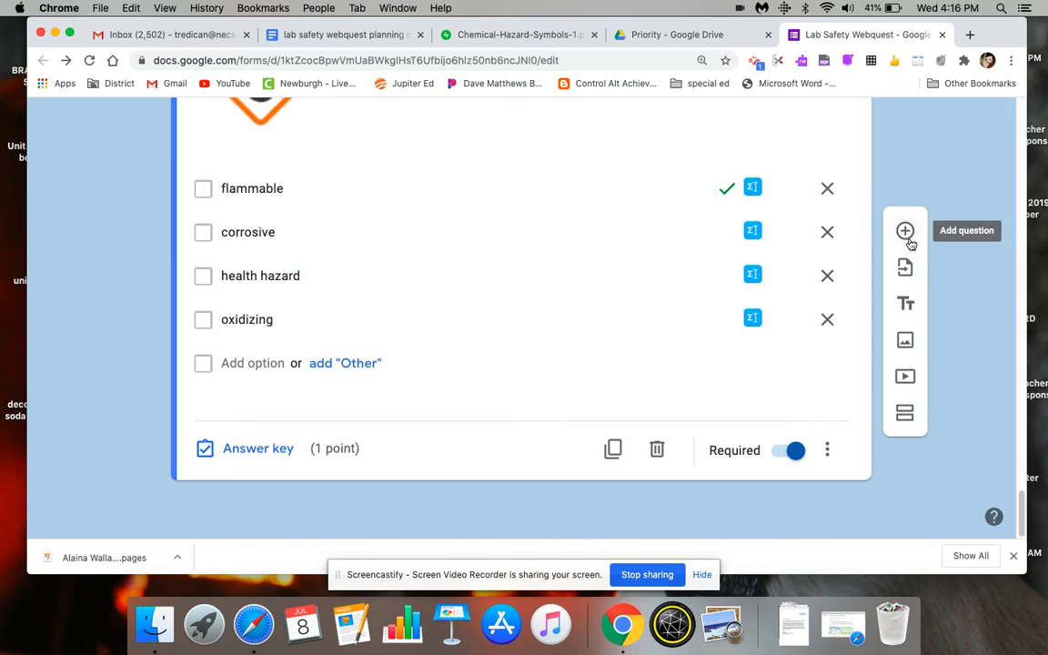
click(905, 232)
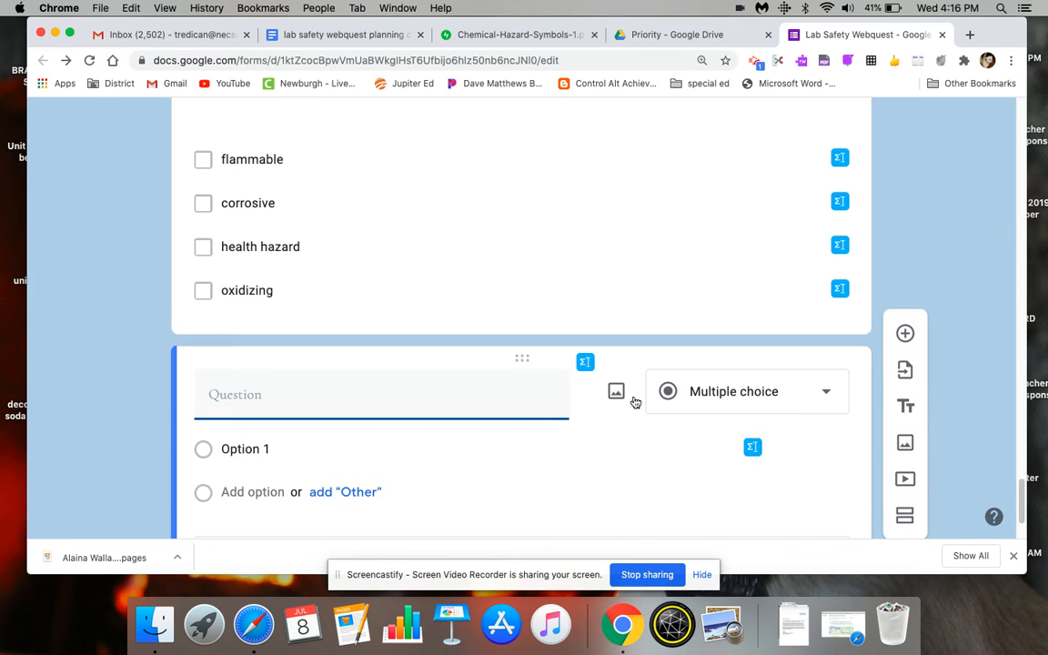
text(W)
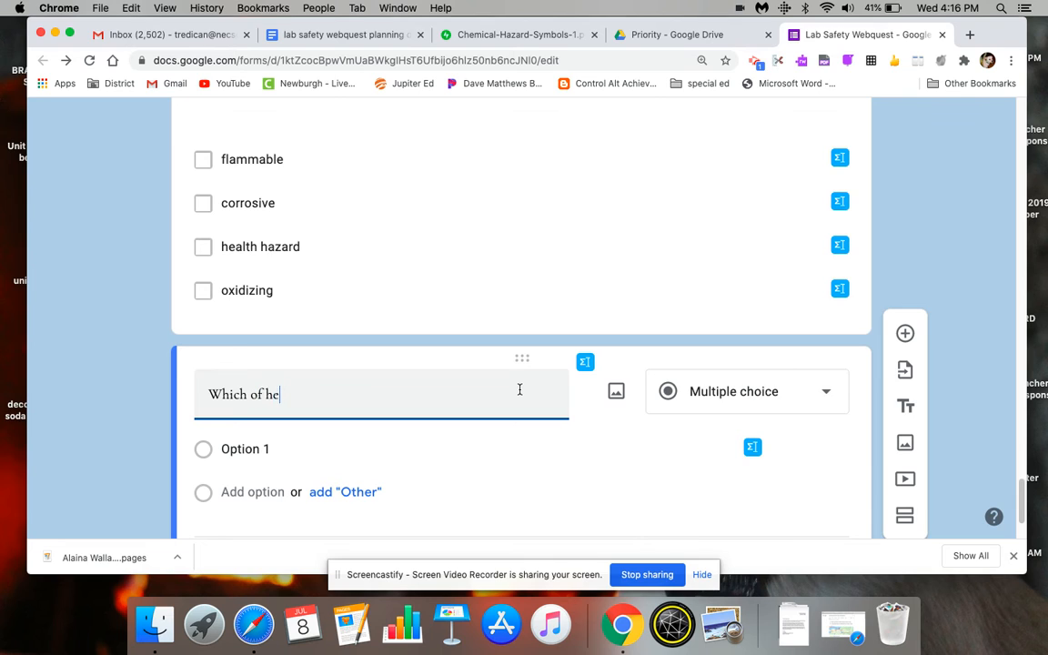
text(hich of the following is the symbol for)
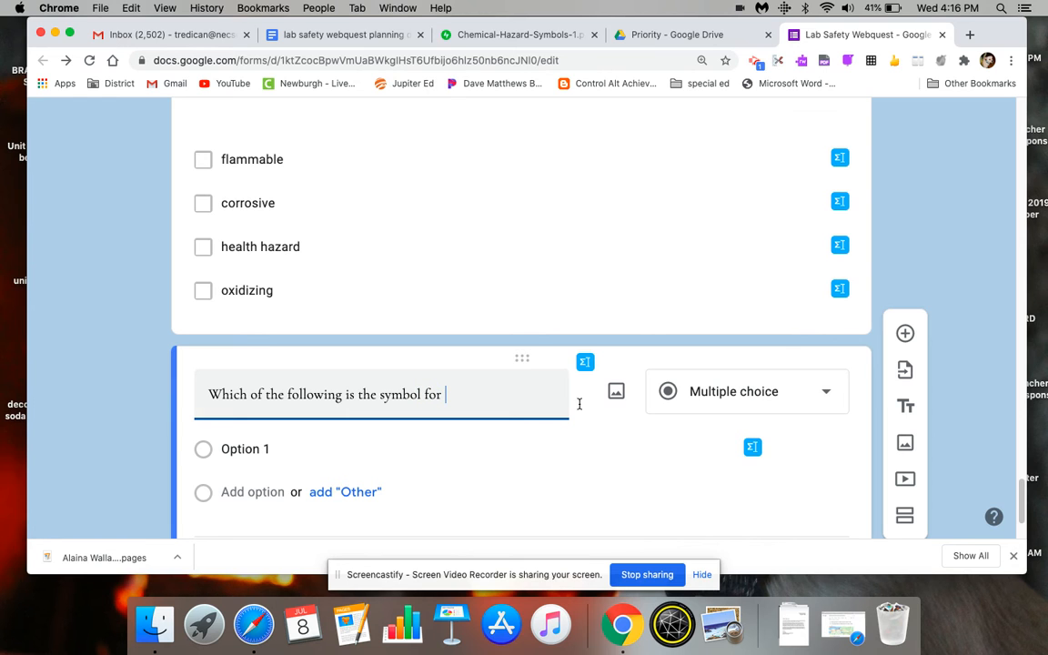
mouse_move(1021, 503)
mouse_down()
mouse_move(1011, 415)
mouse_move(1010, 497)
mouse_up()
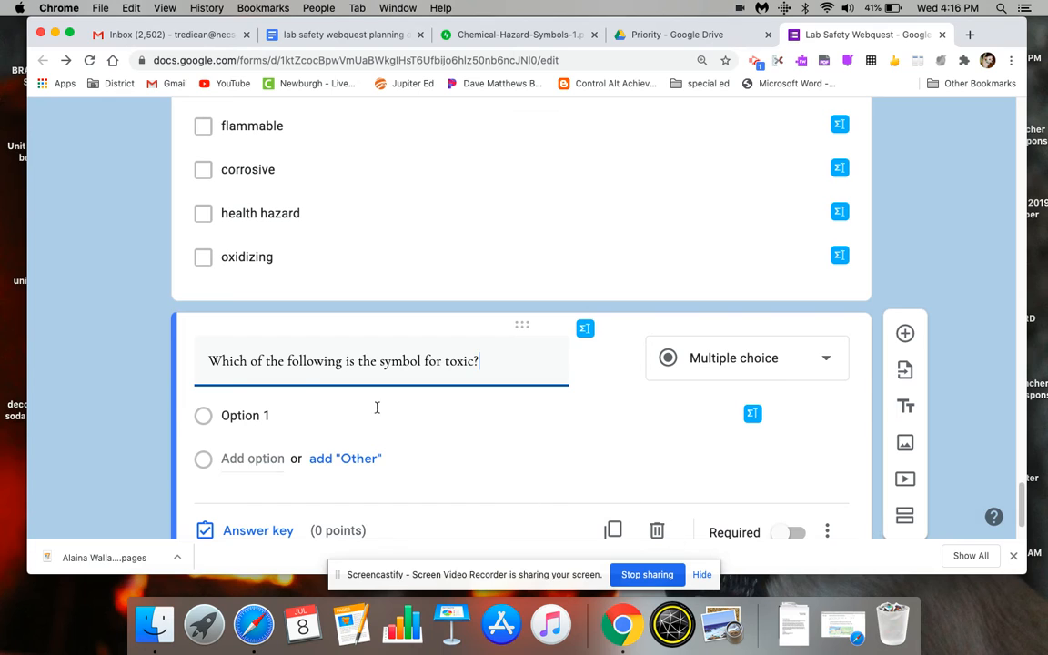
click(278, 421)
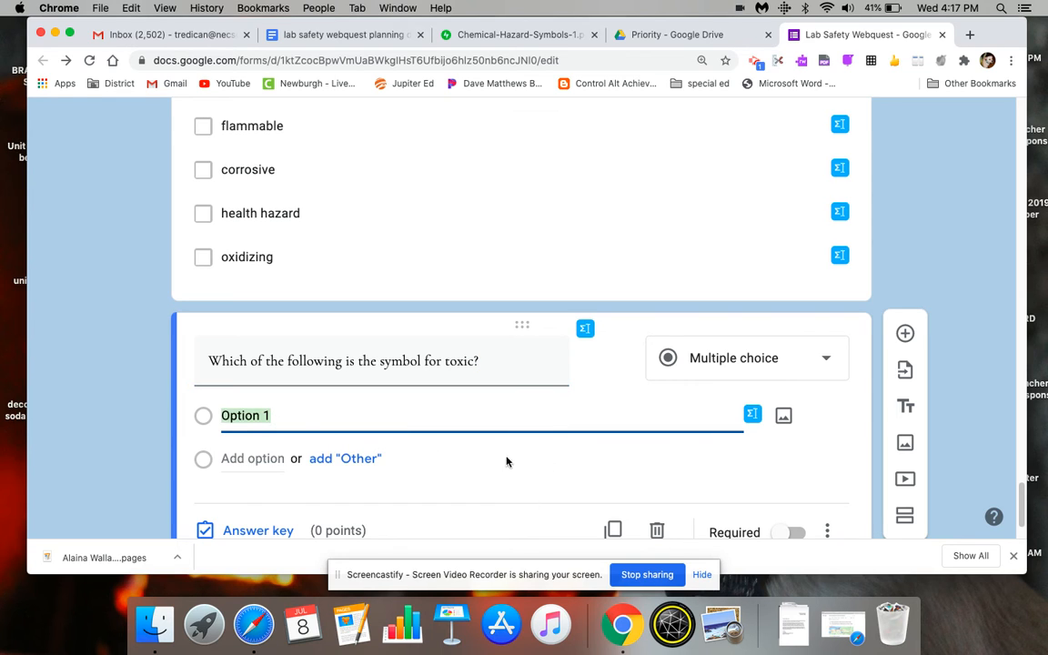
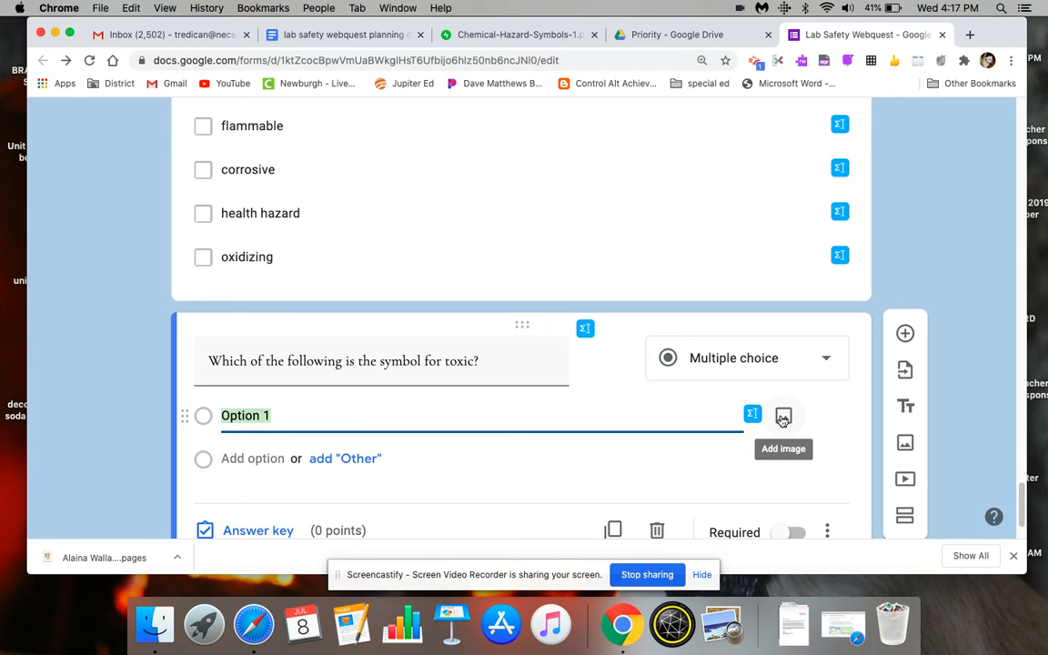
- Capture a screenshot of the acutely toxic skull symbol from the chemical hazard symbols infographic
drag(1021, 502, 1001, 421)
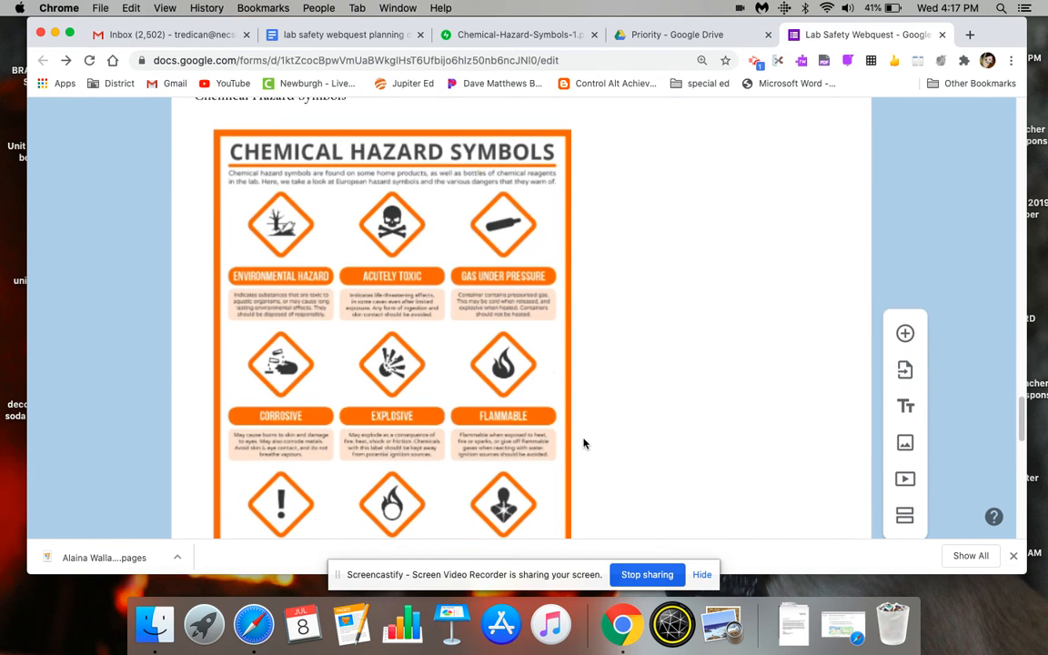
key(super+shift+4)
drag(353, 185, 433, 266)
drag(1021, 422, 1022, 524)
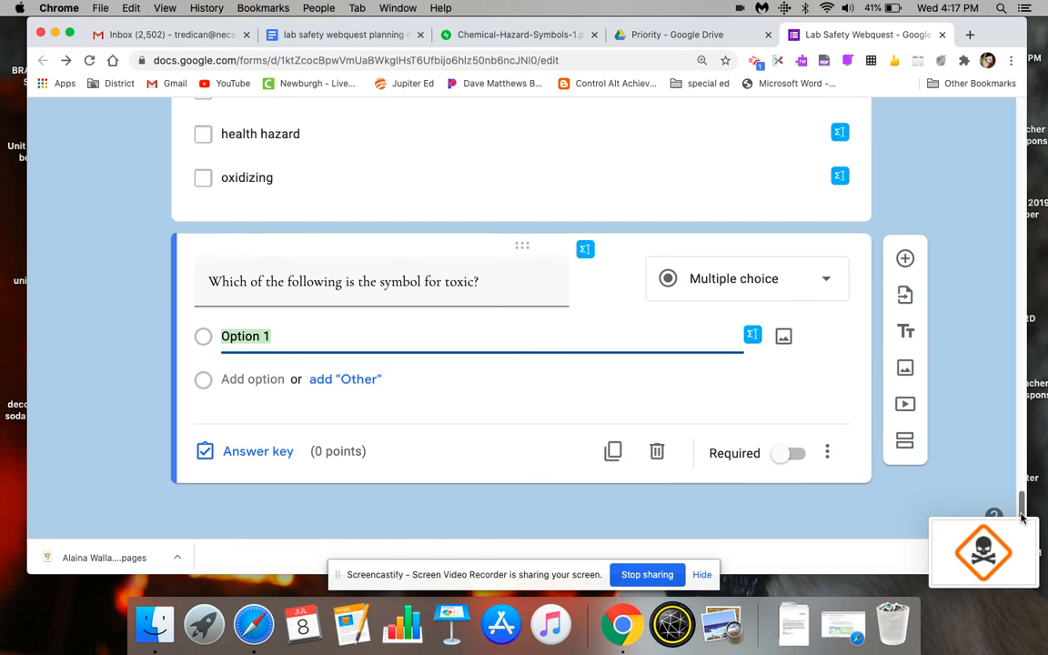
- Upload the newest screenshot, the skull symbol, as the image for Option 1 of the toxic symbol question
click(783, 336)
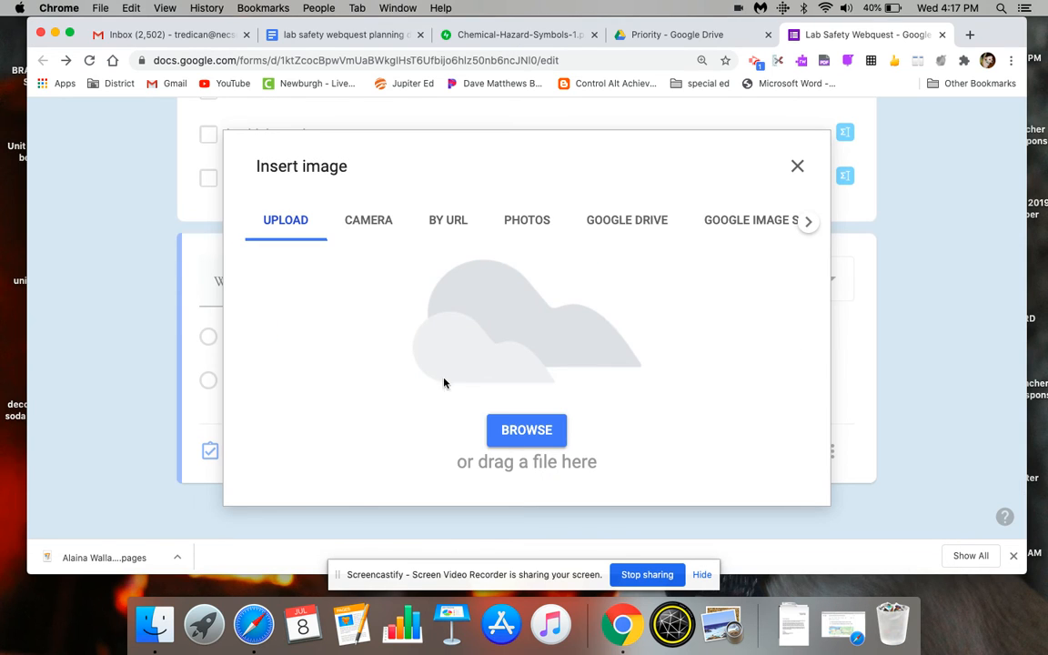
click(511, 432)
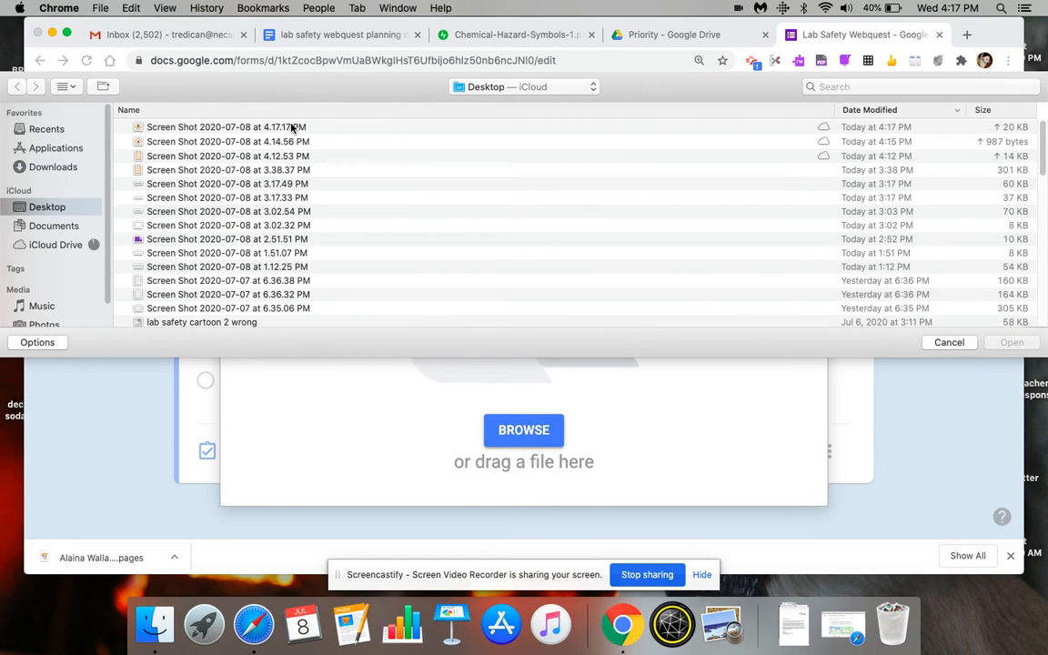
double_click(292, 128)
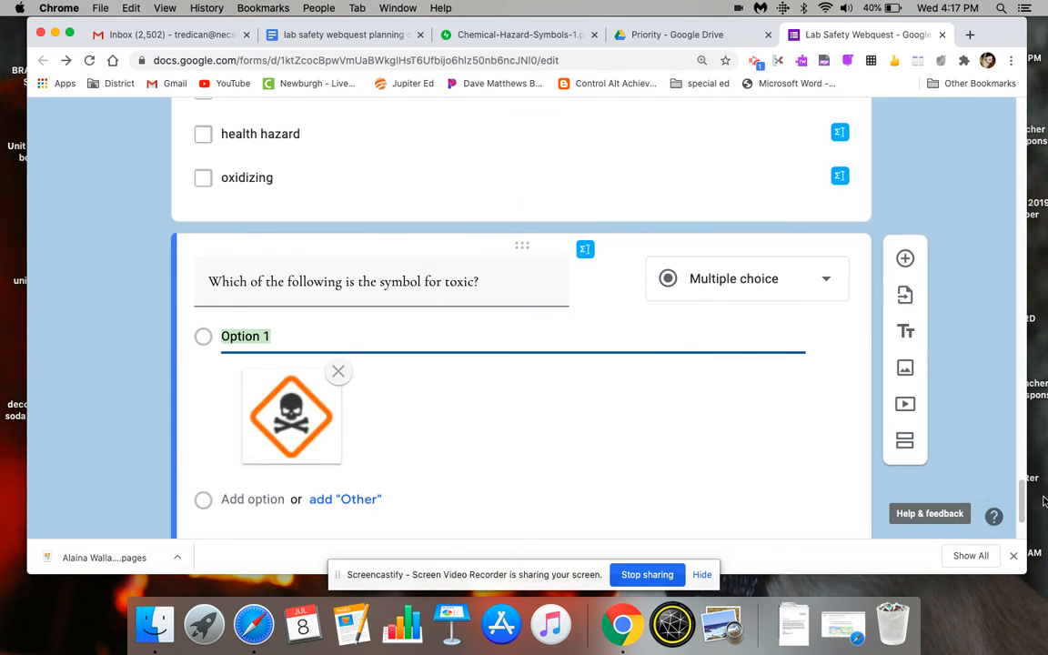
scroll(1023, 505, down, 3)
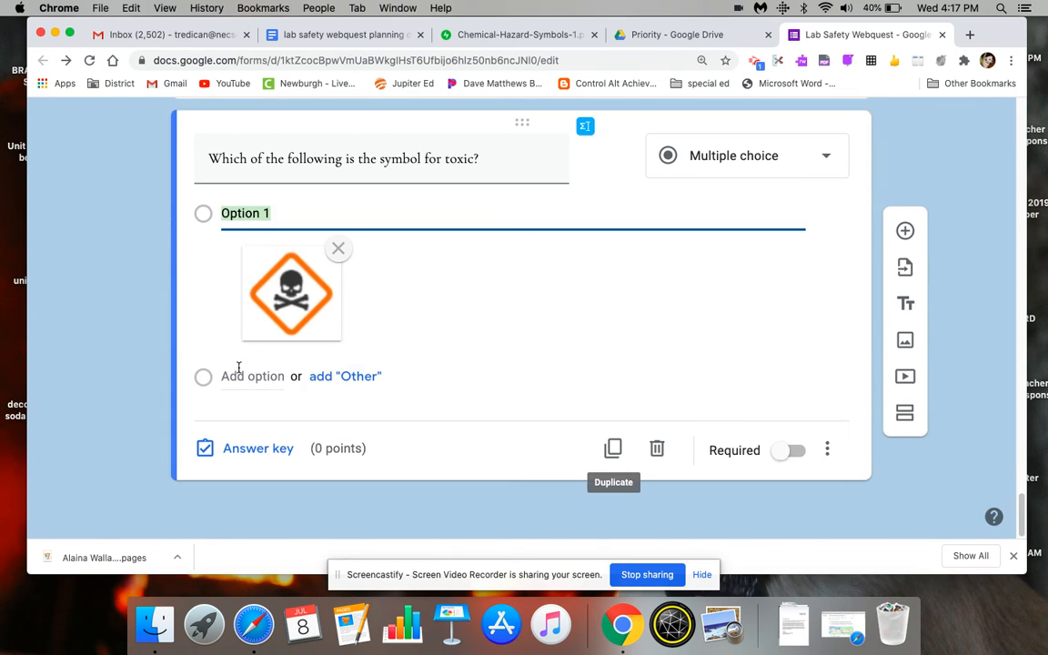
click(684, 392)
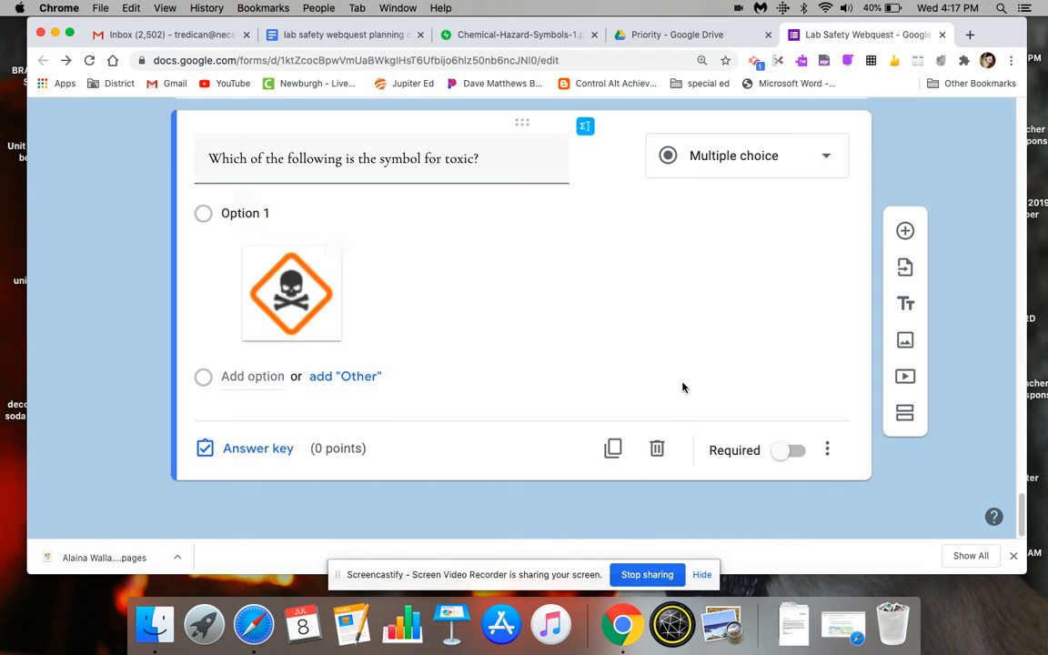
- Add Option 2 with a red-bordered flame symbol found by searching Google Images for "flammable"
click(266, 376)
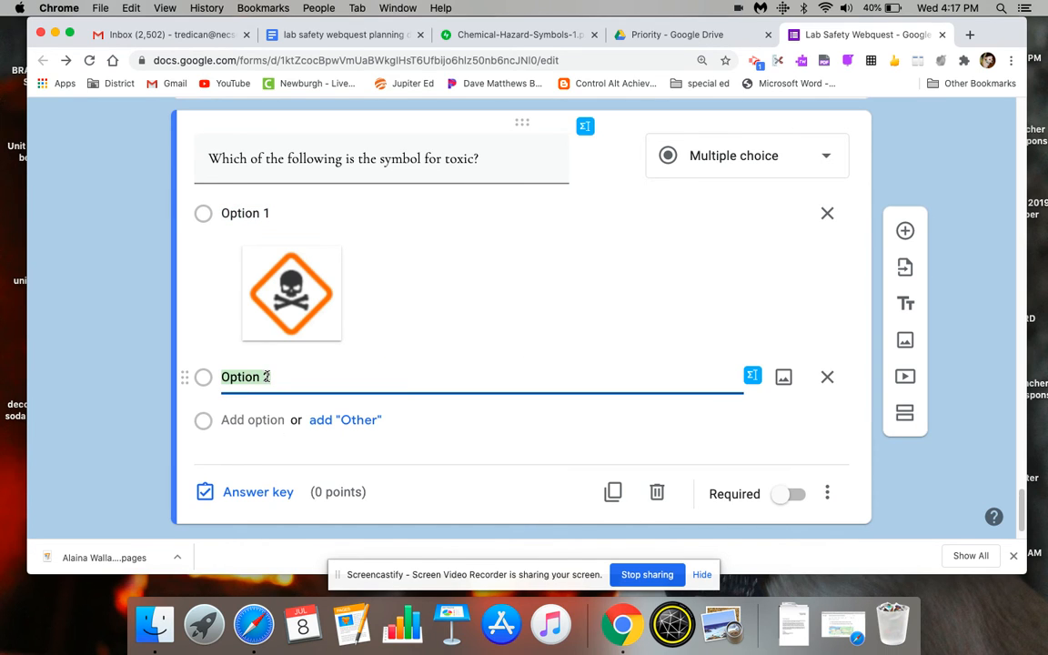
click(787, 379)
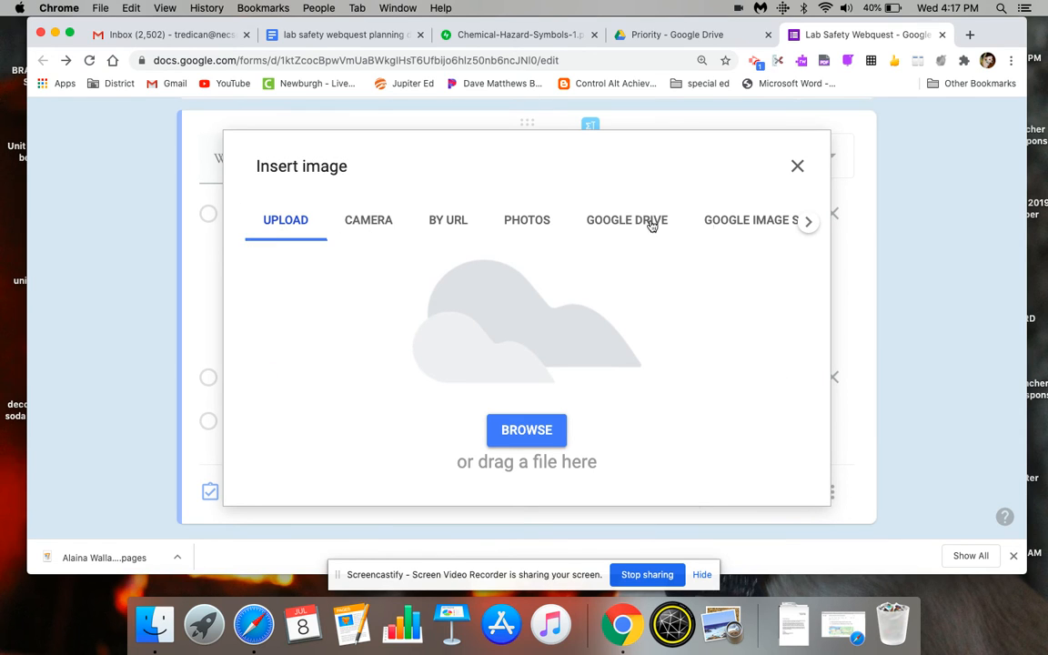
click(754, 227)
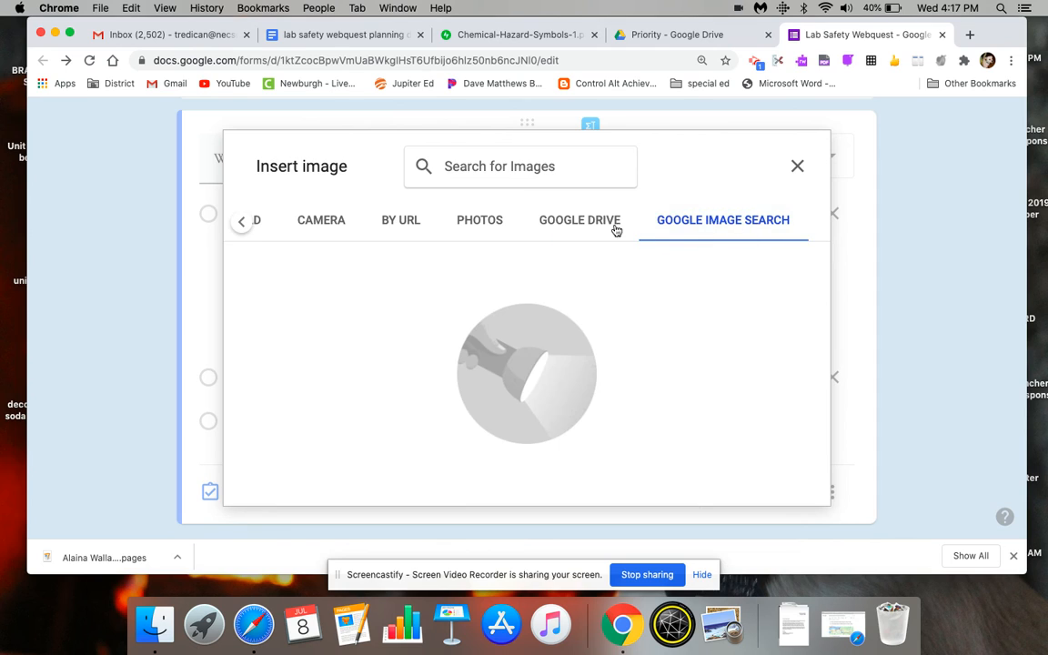
click(505, 170)
text(flammable)
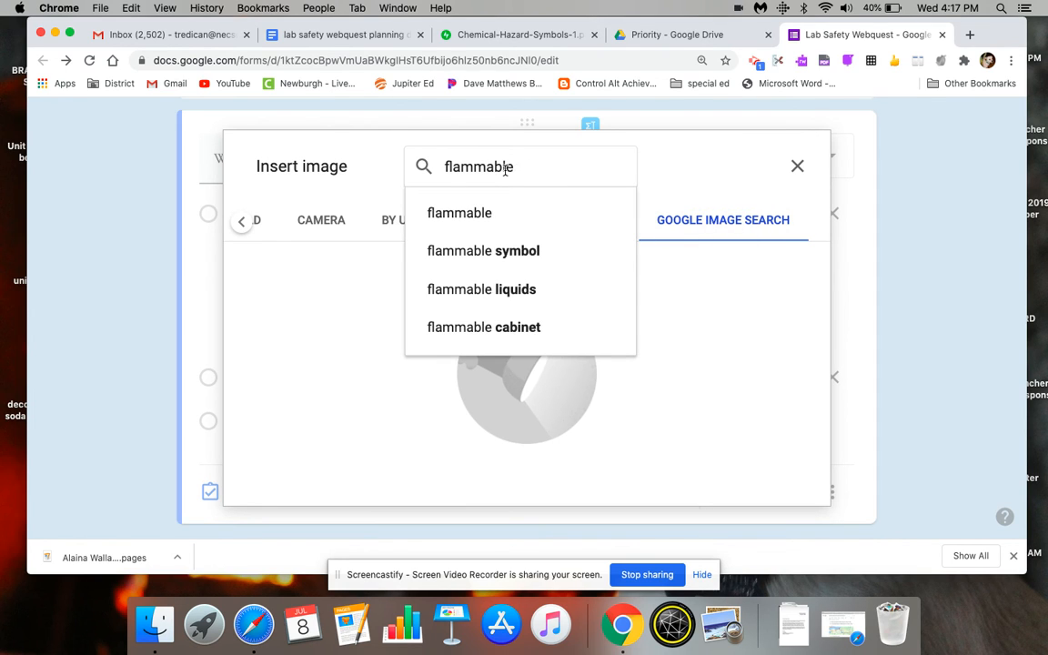
click(488, 212)
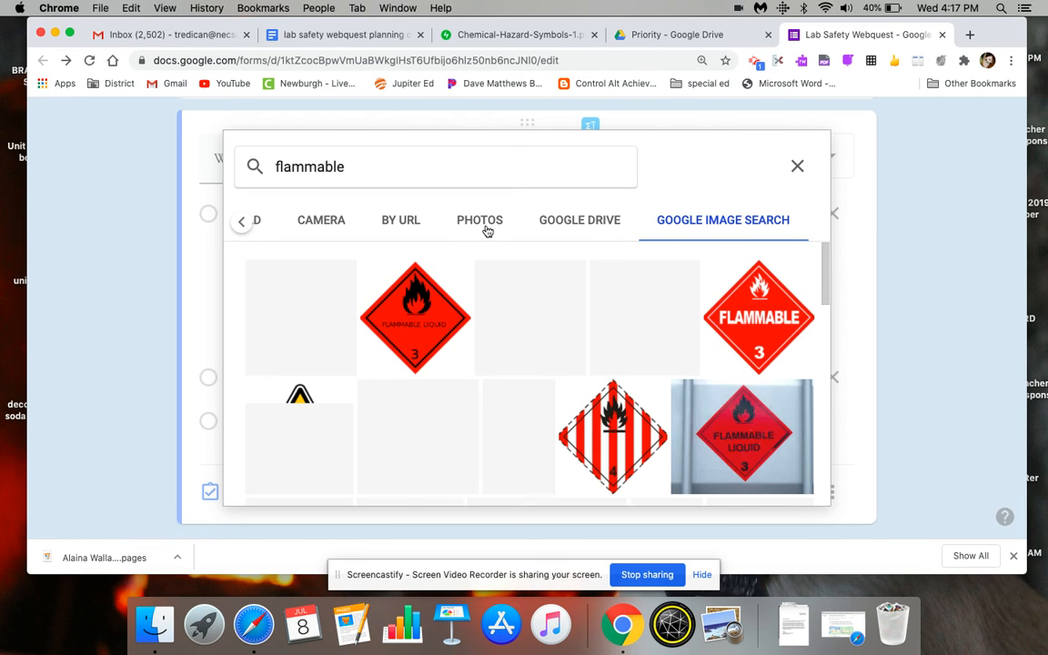
click(277, 294)
click(804, 484)
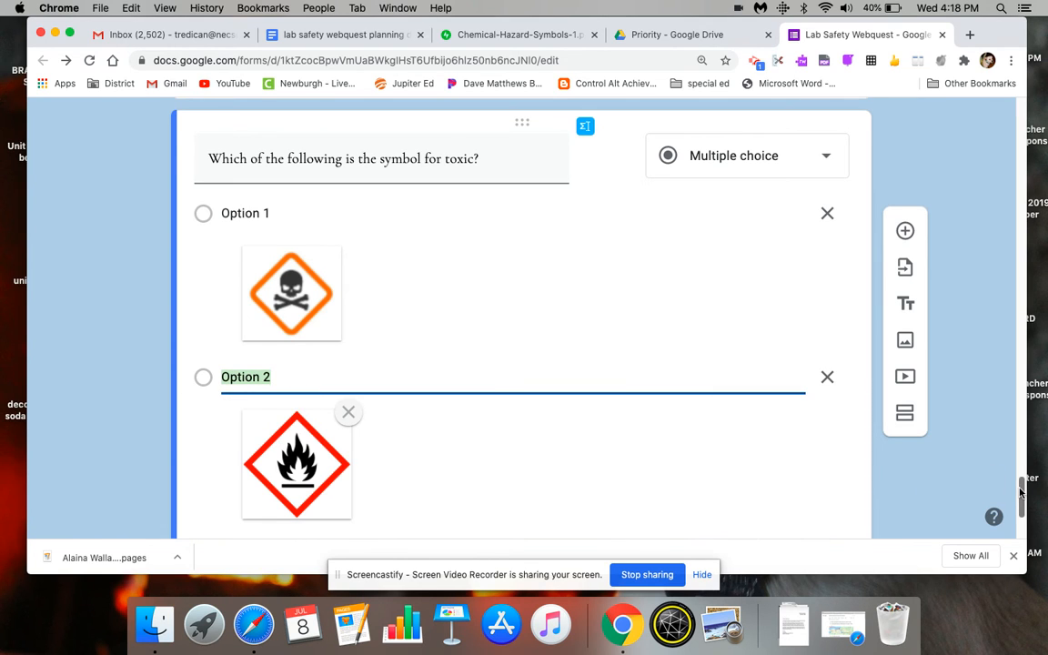
- Set the toxic symbol question's answer key to Option 1, the skull symbol, worth 1 point
scroll(1018, 492, down, 3)
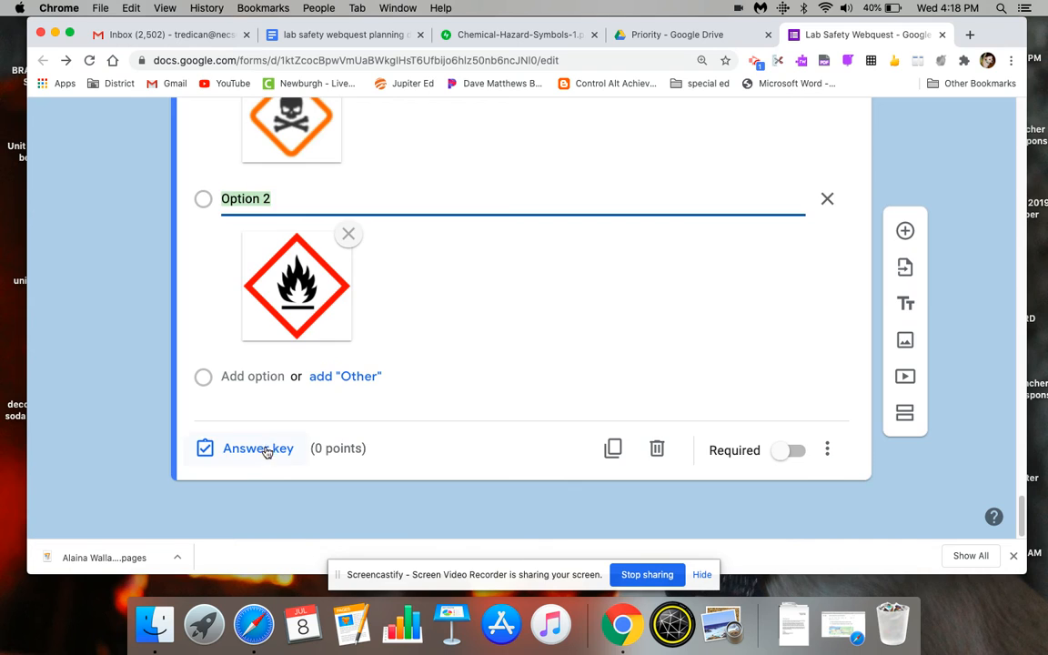
click(264, 449)
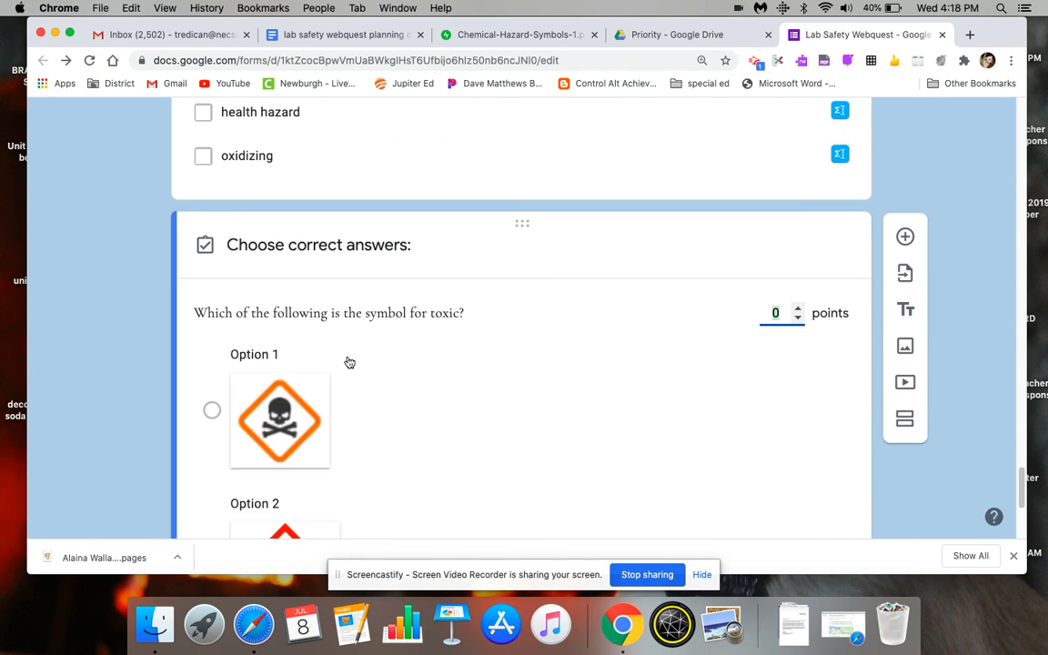
click(212, 410)
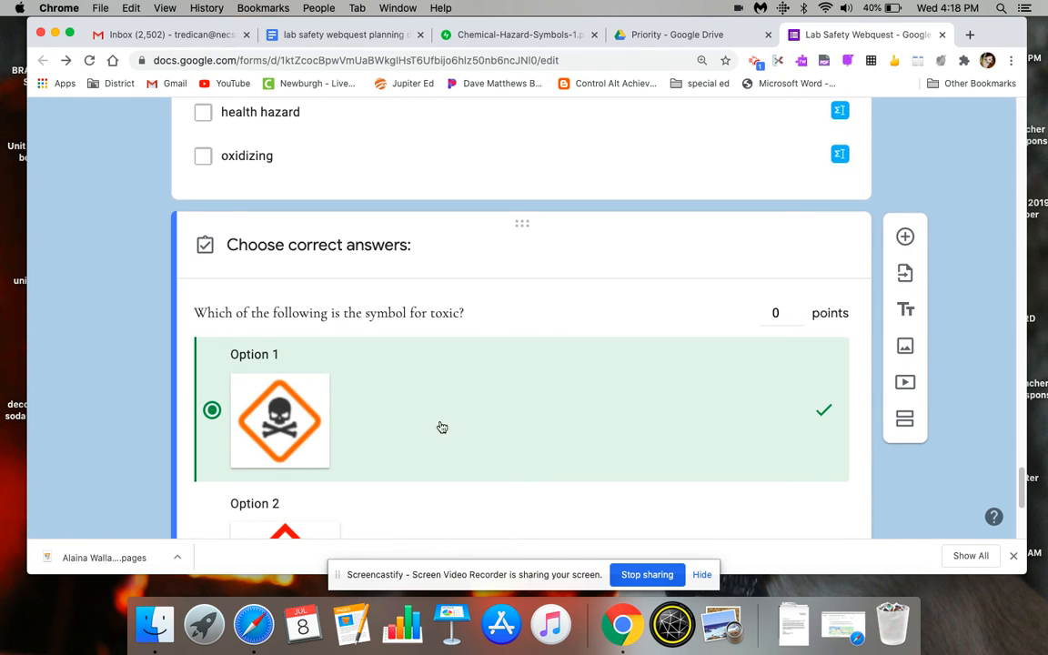
click(798, 309)
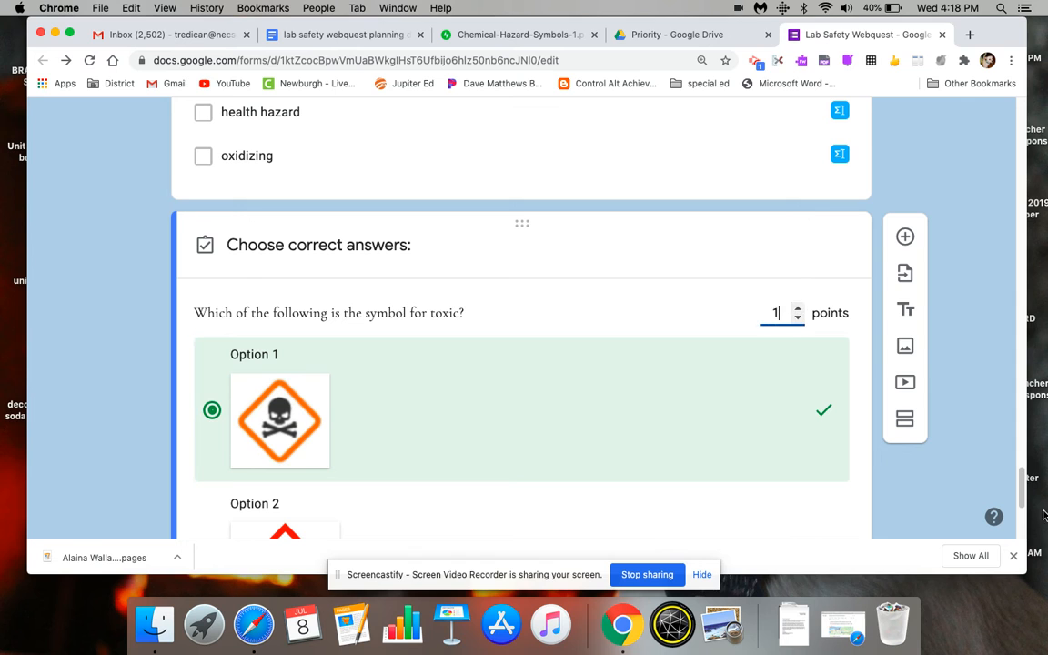
scroll(701, 282, down, 3)
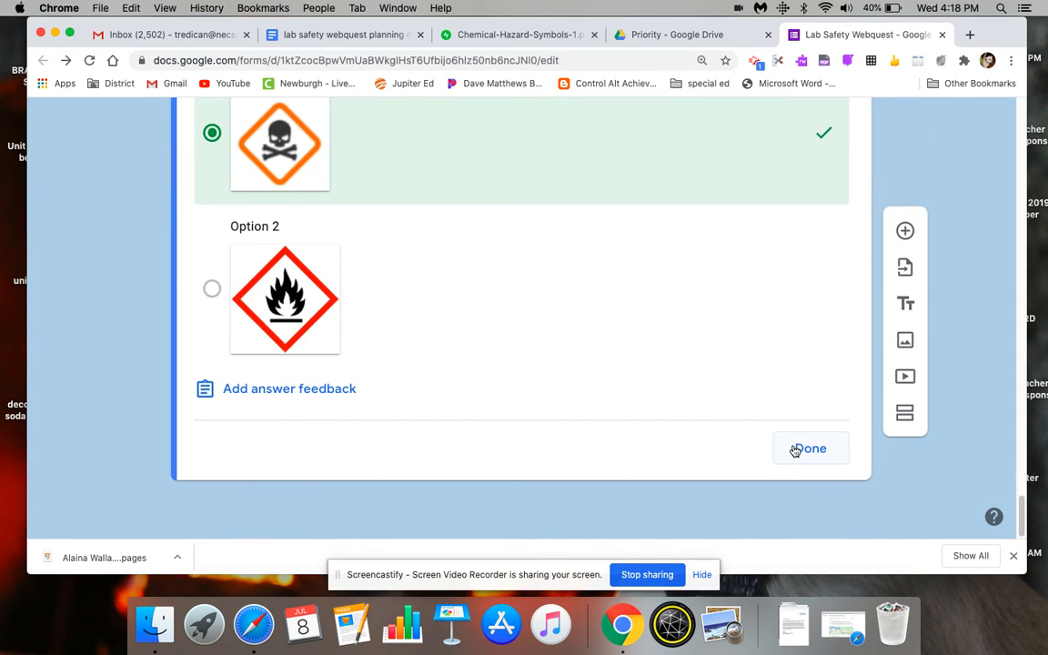
click(795, 451)
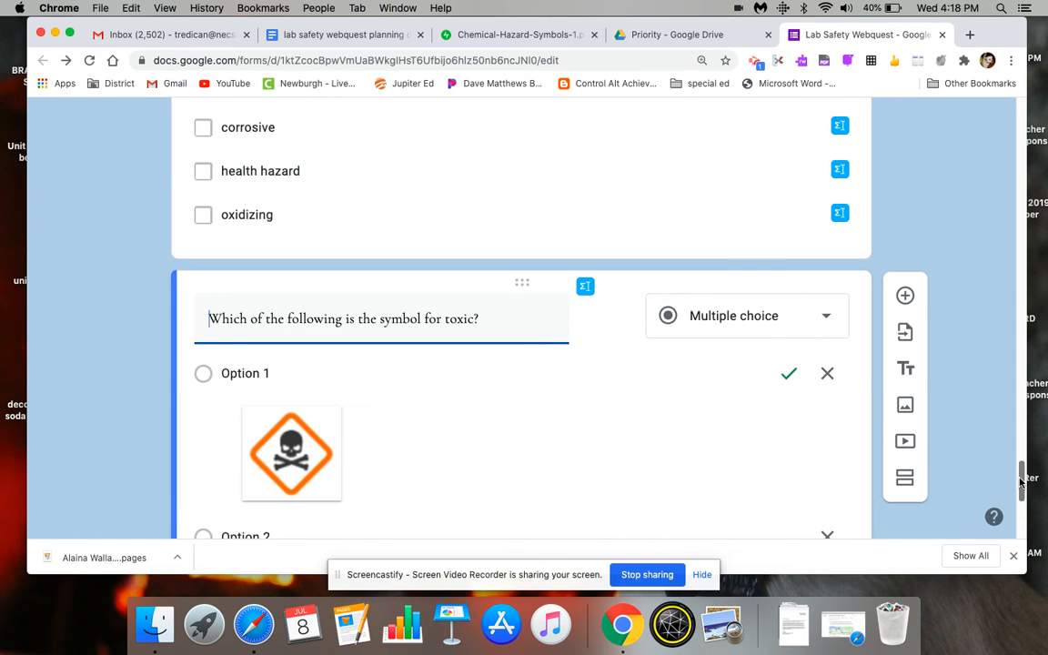
- Make the toxic symbol question required and shuffle its option order
scroll(1022, 509, down, 3)
scroll(900, 440, down, 2)
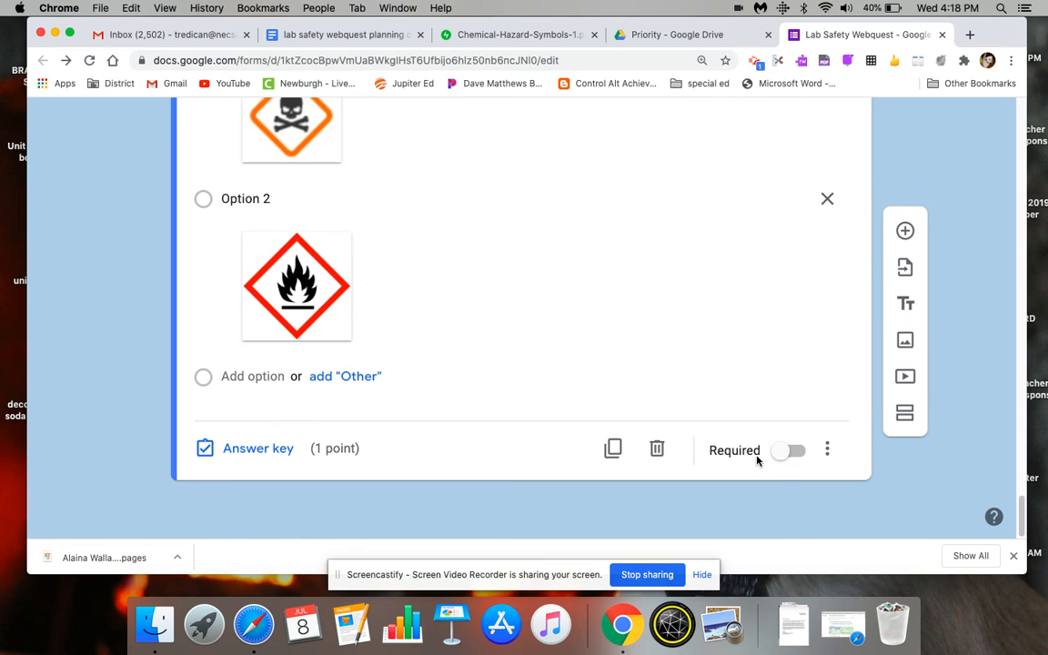
click(797, 453)
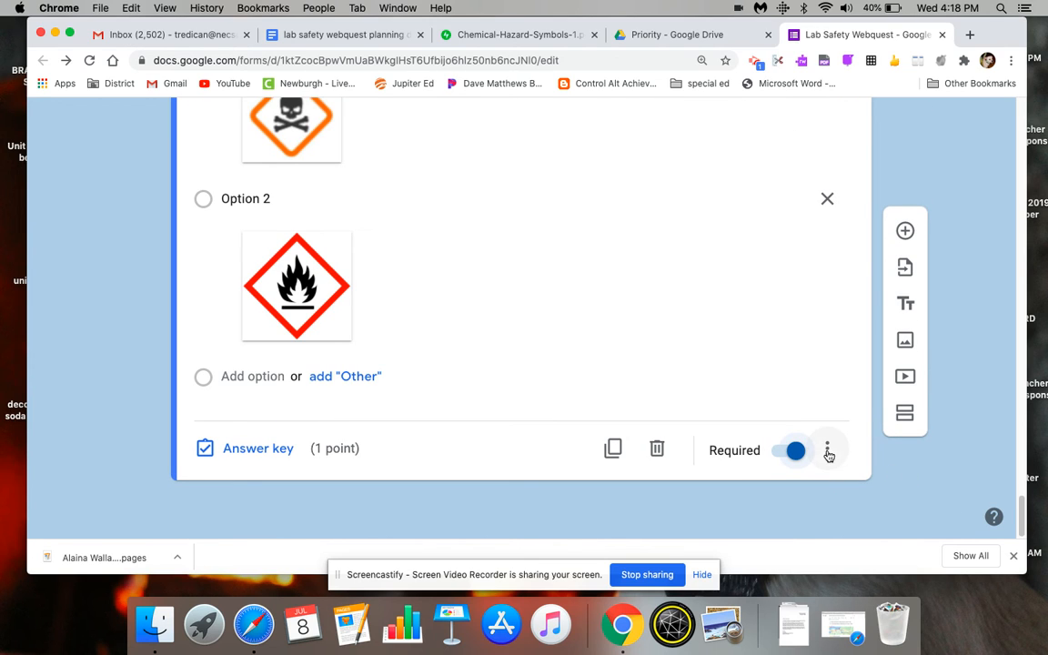
click(828, 452)
click(824, 480)
- Add a new section below the toxic symbol question
drag(1021, 512, 1024, 488)
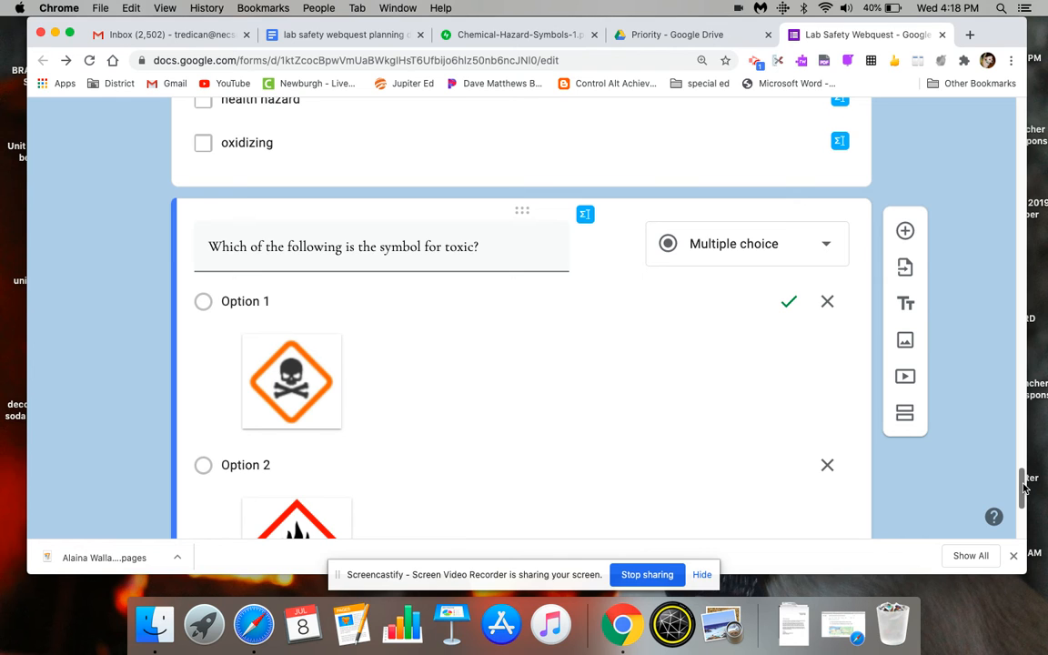
drag(1023, 489, 1045, 521)
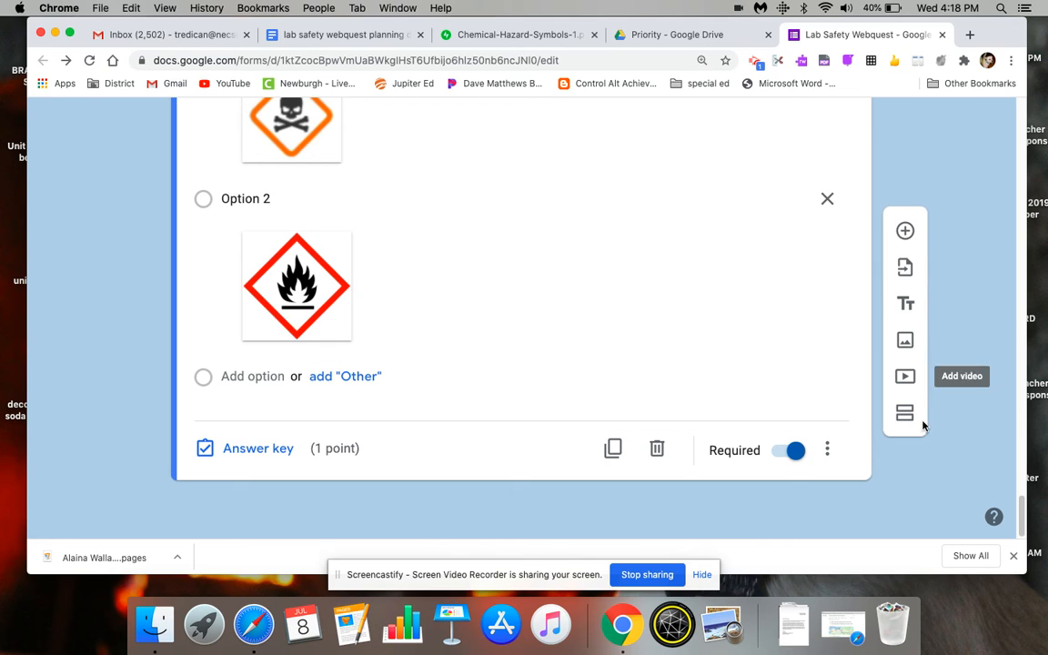
- Switch to the lab safety webquest planning doc and open the Lab Safety Cartoon link under "Cartoons right/wrong"
click(355, 38)
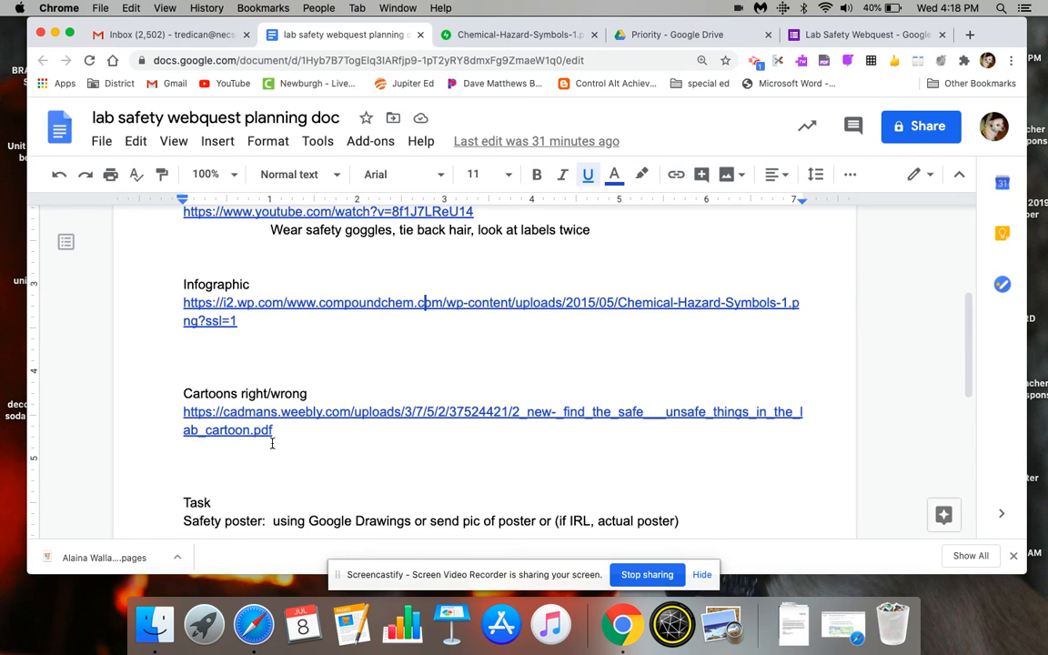
click(291, 410)
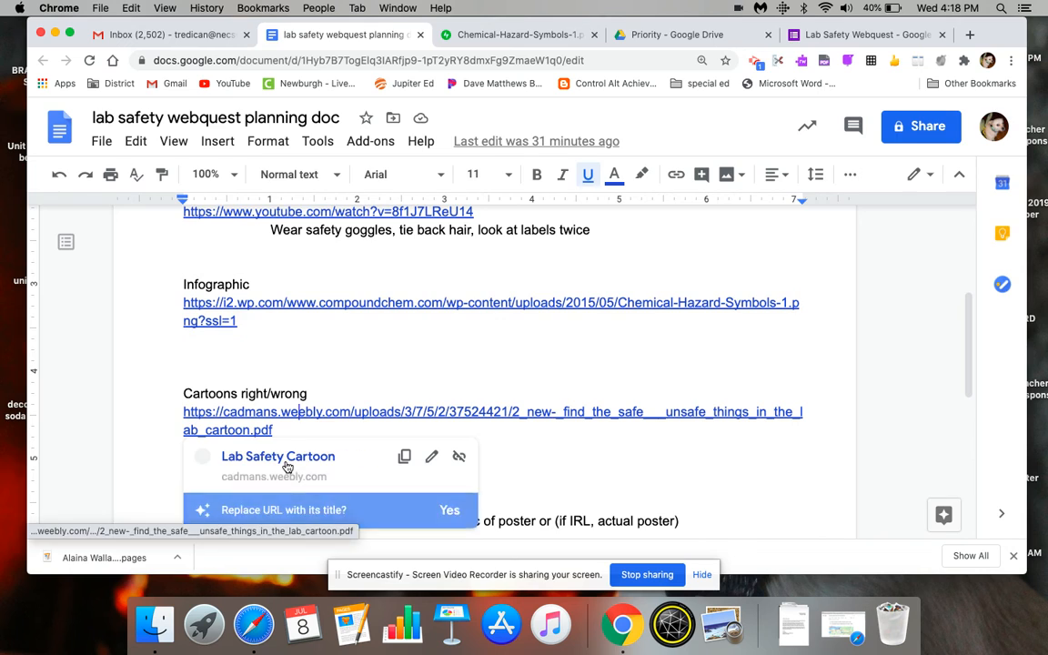
click(286, 466)
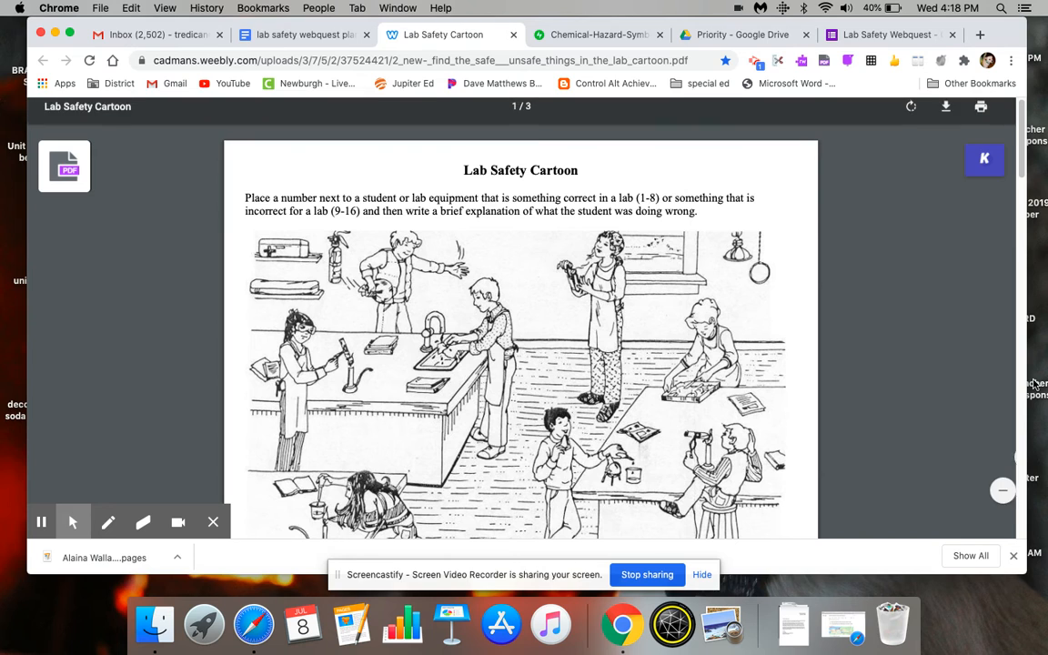
- Capture a screenshot of the long-haired student leaning over the burner in the Lab Safety Cartoon
drag(1023, 132, 1025, 141)
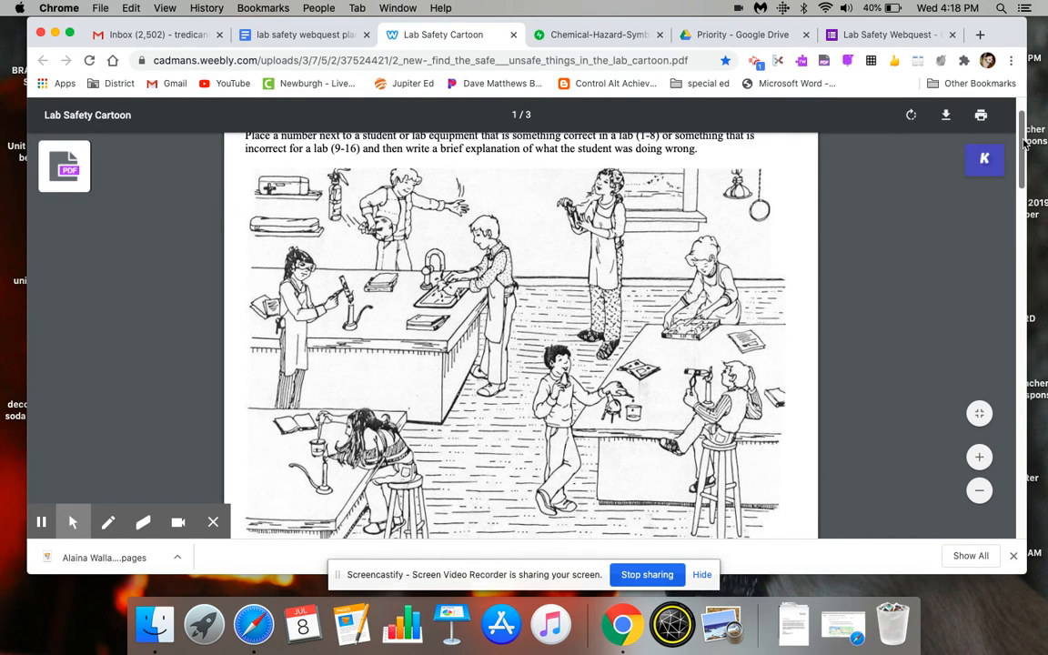
drag(1025, 141, 1026, 153)
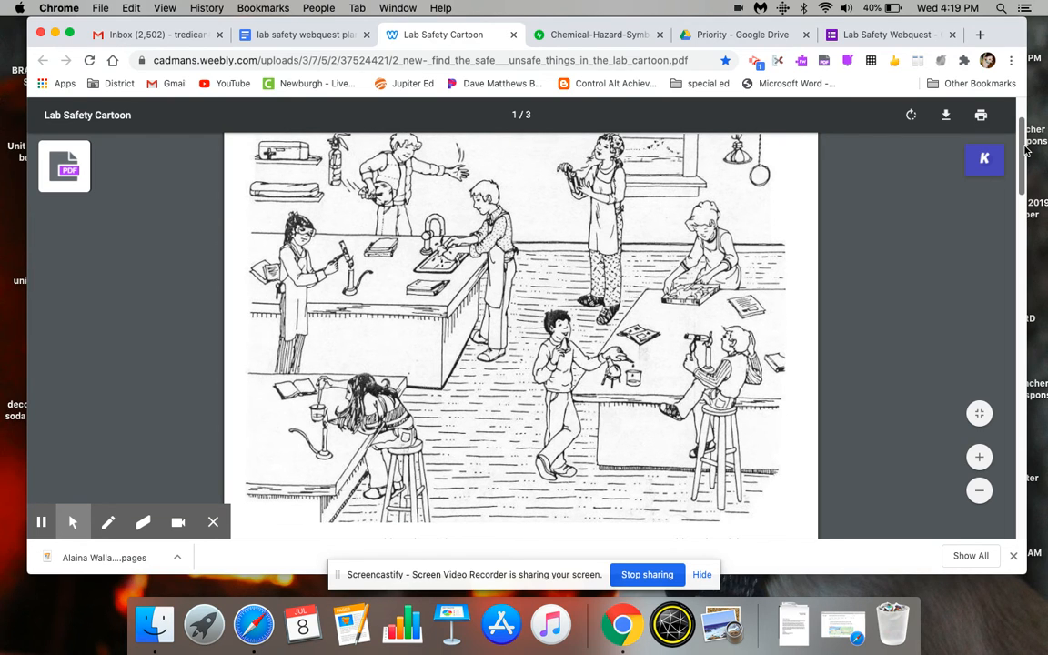
drag(1026, 149, 1028, 166)
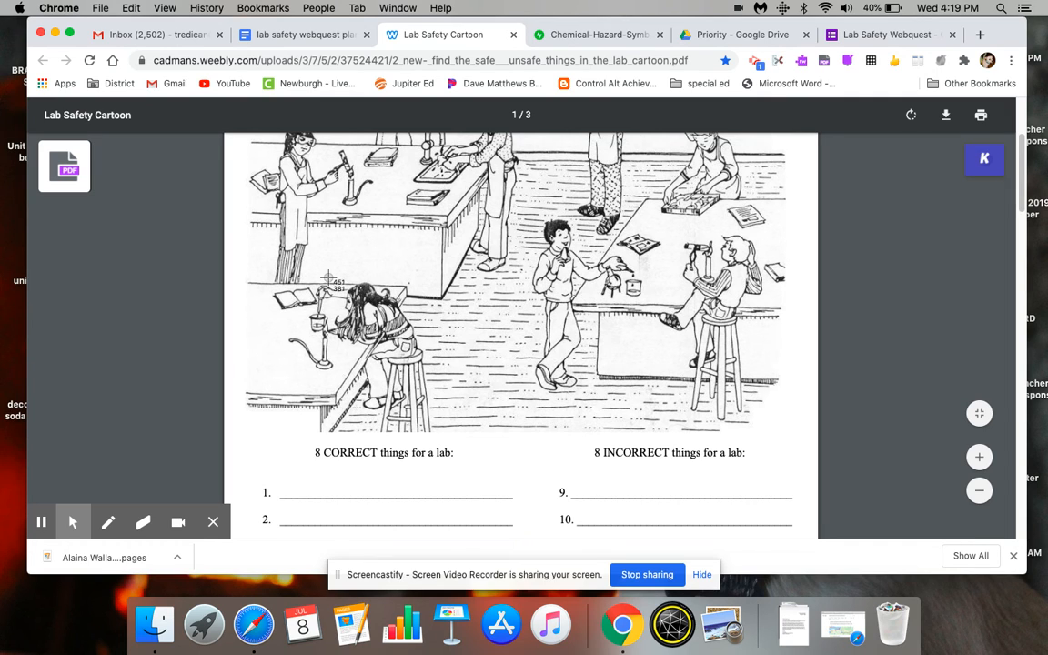
key(super+shift+4)
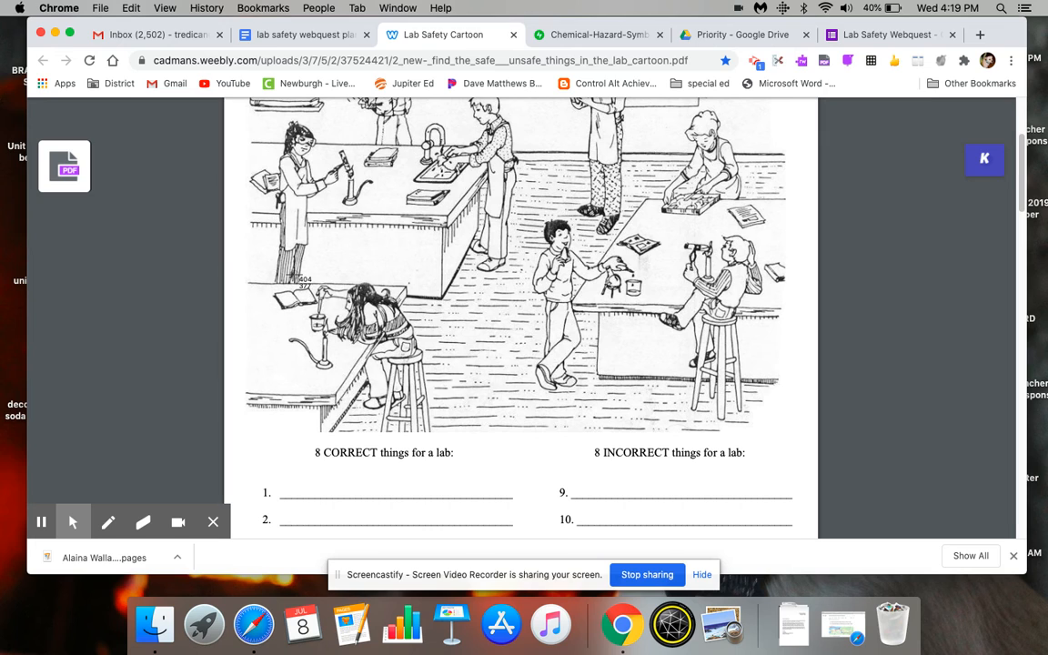
drag(290, 279, 442, 426)
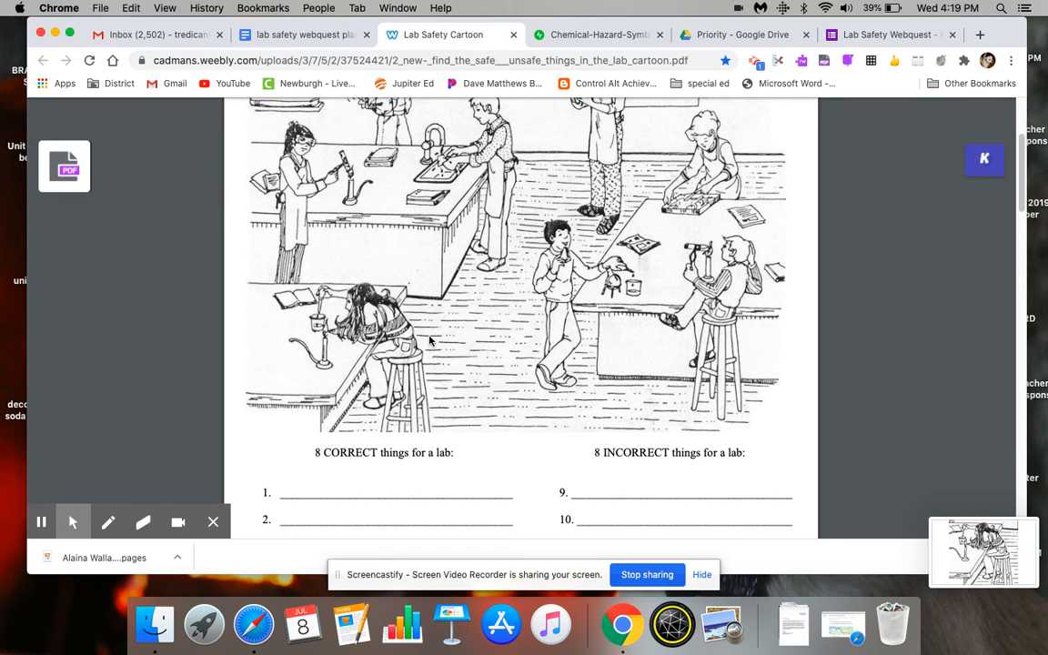
- Return to the Lab Safety Webquest form and title section 5 "Applying your knowledge"
click(894, 36)
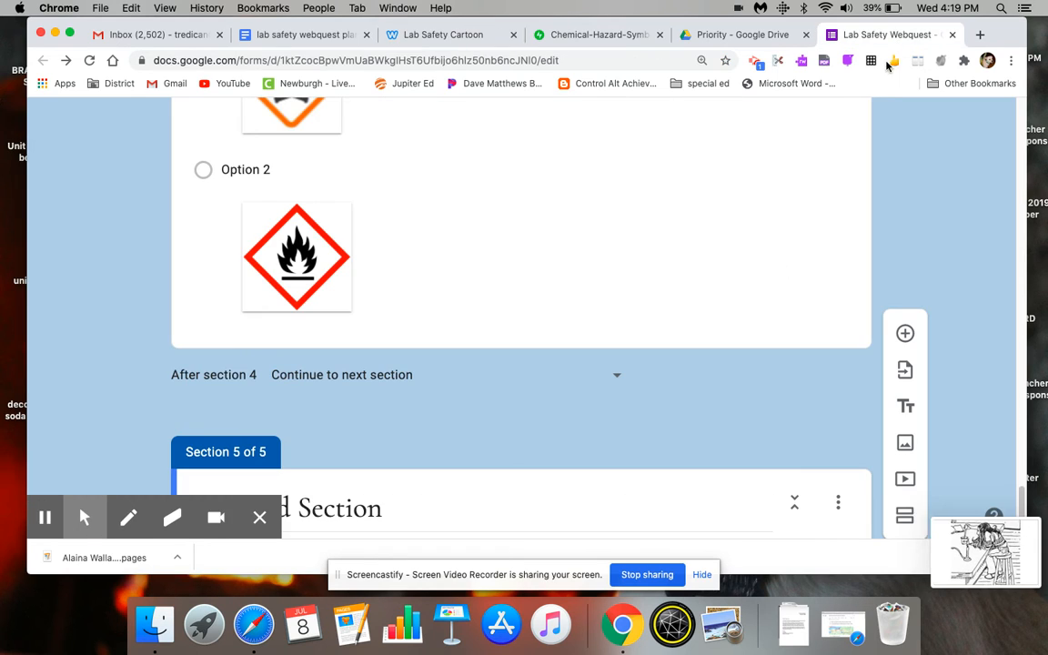
scroll(1025, 506, down, 3)
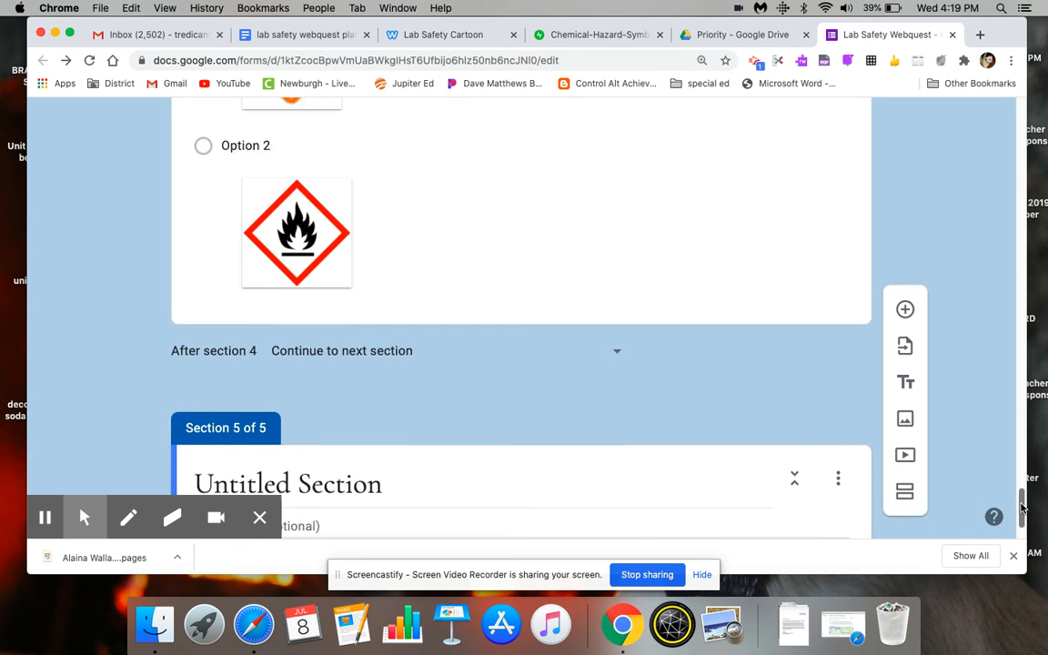
click(554, 402)
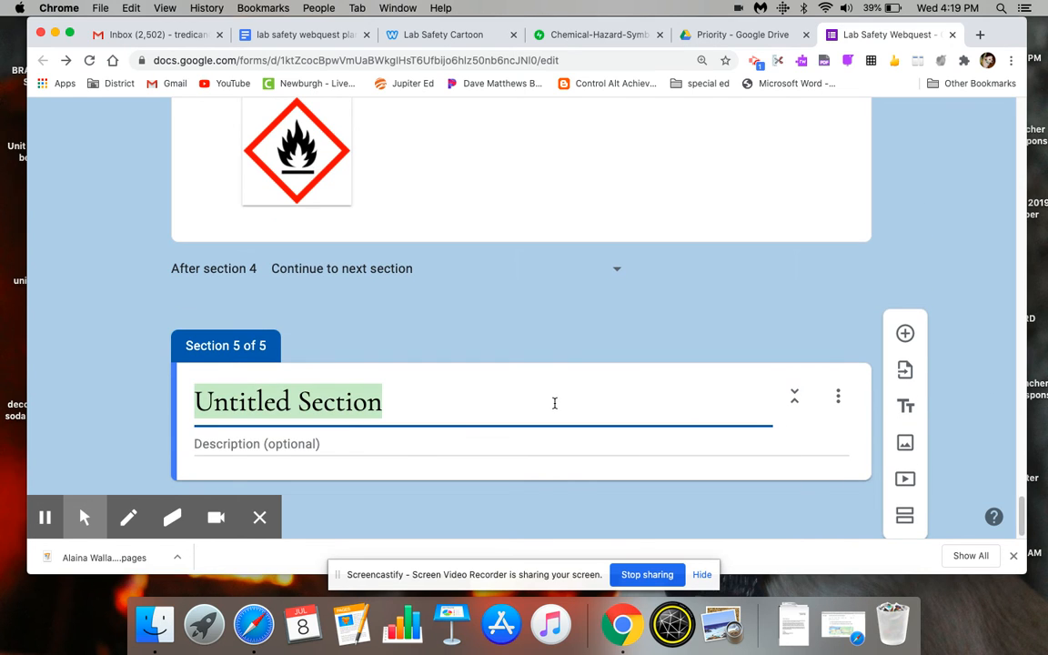
text(Applying your knowledge)
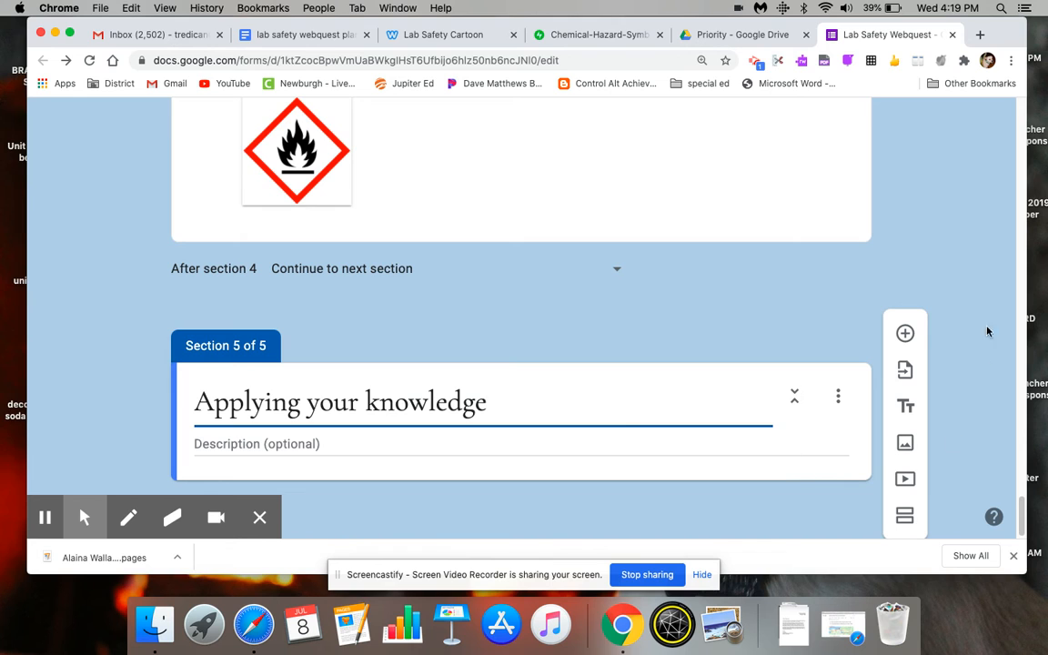
- Add a question to the "Applying your knowledge" section and upload the captured cartoon of the long-haired student at the burner into it
click(904, 333)
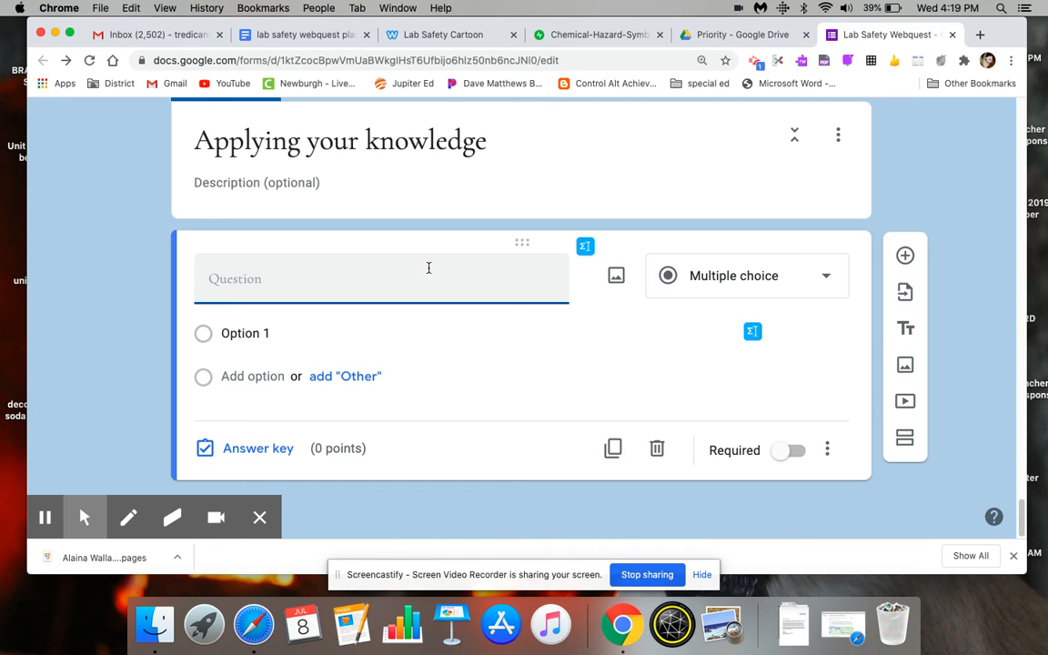
click(616, 278)
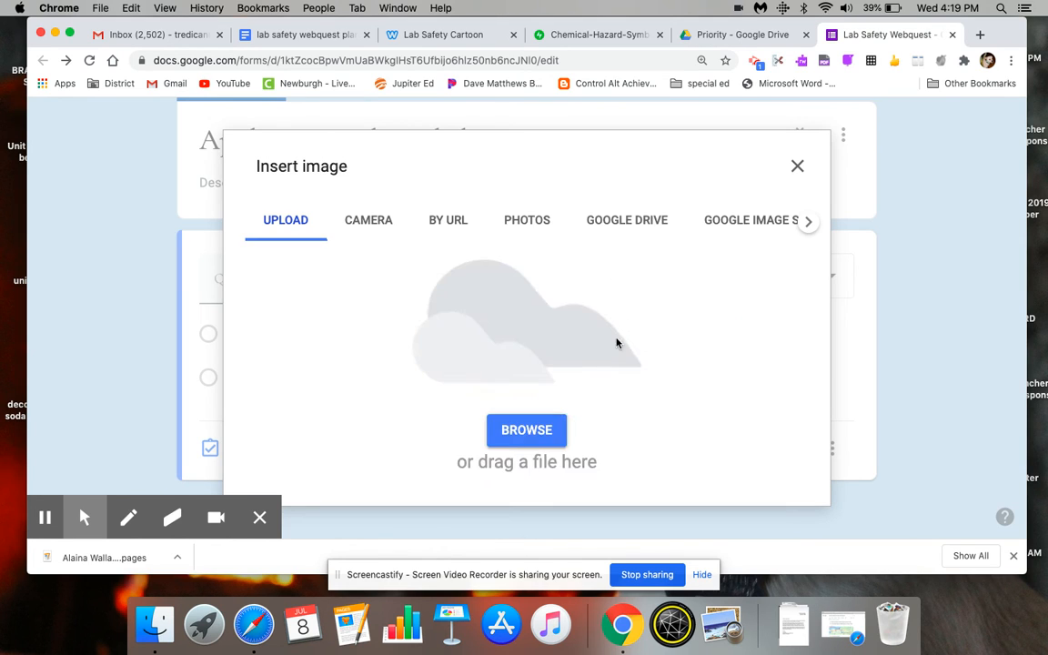
click(531, 440)
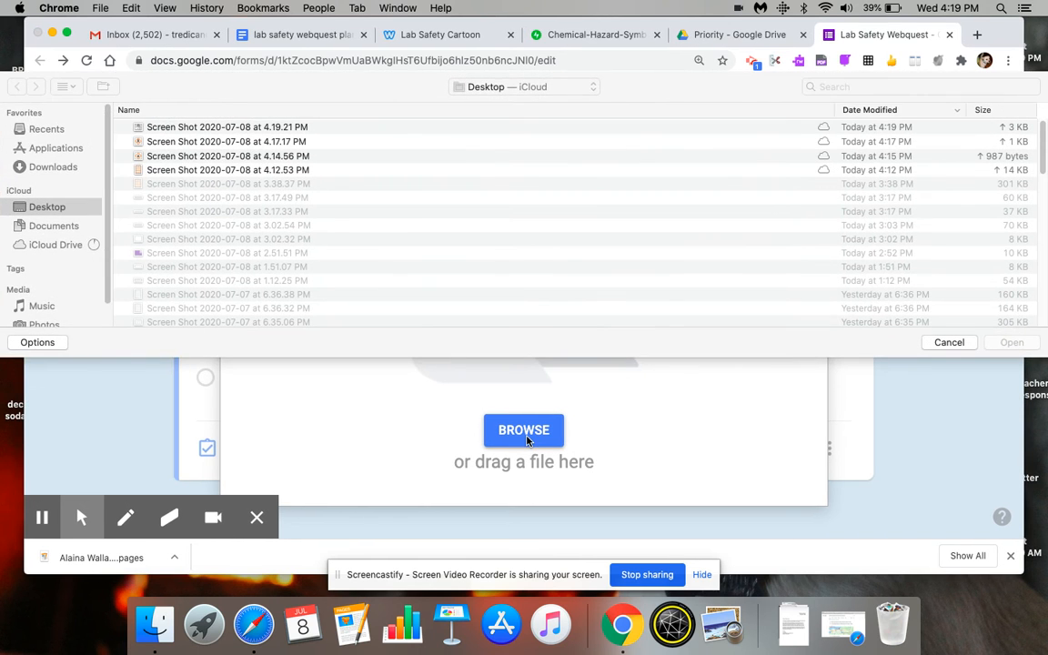
double_click(511, 127)
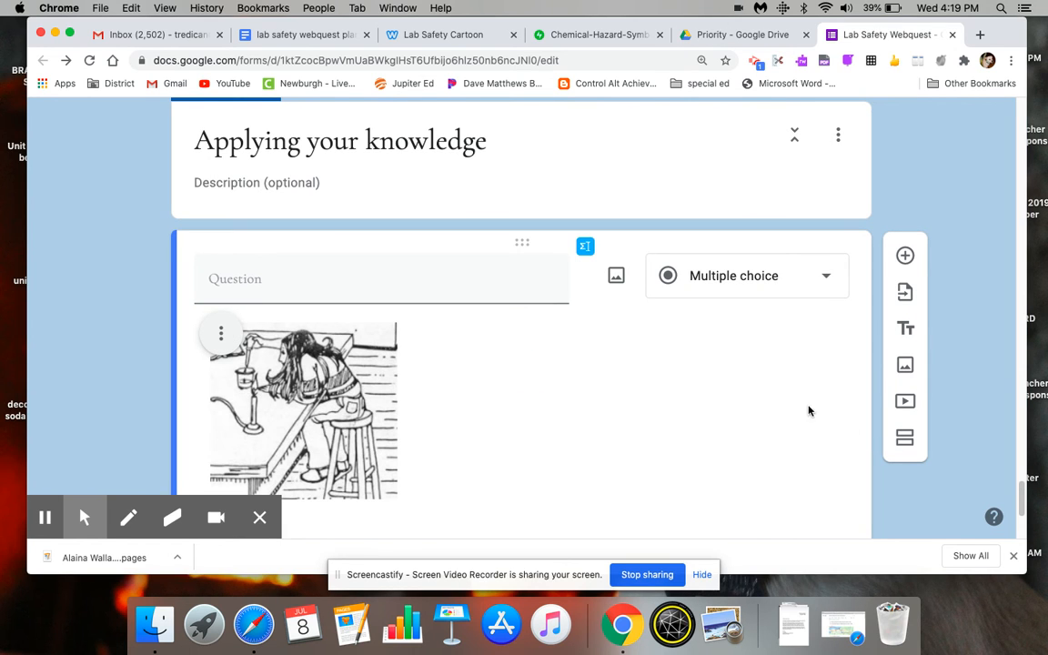
- Enter the question "What are the 3 things the student is doing that is not safe? (choose 3)" and set its type to Checkboxes
click(497, 281)
text(Wha)
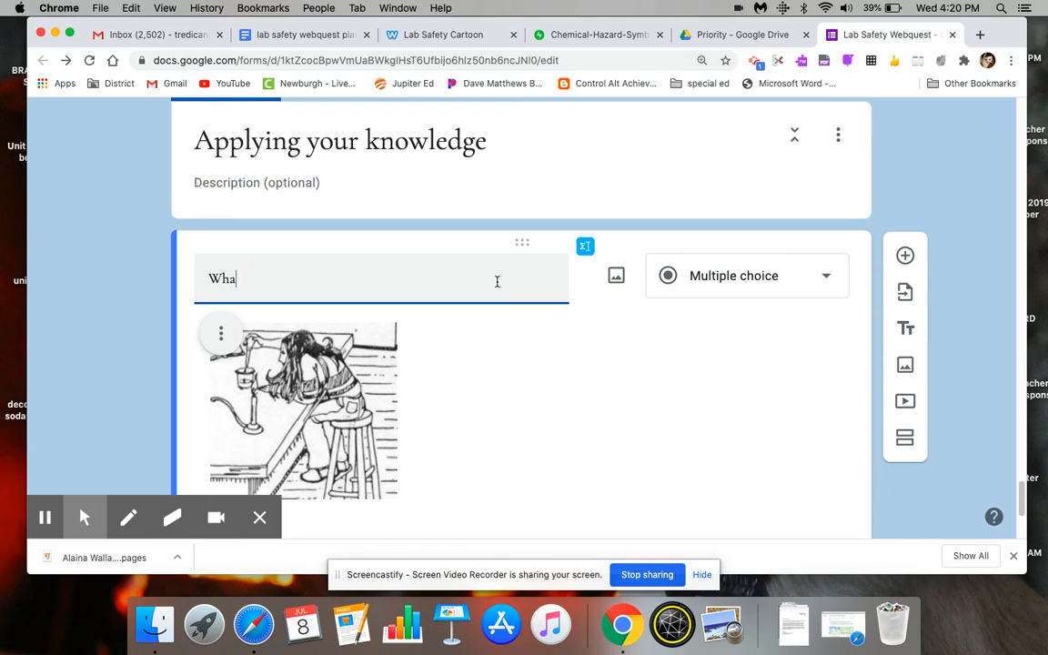
text(t are the)
text(things )
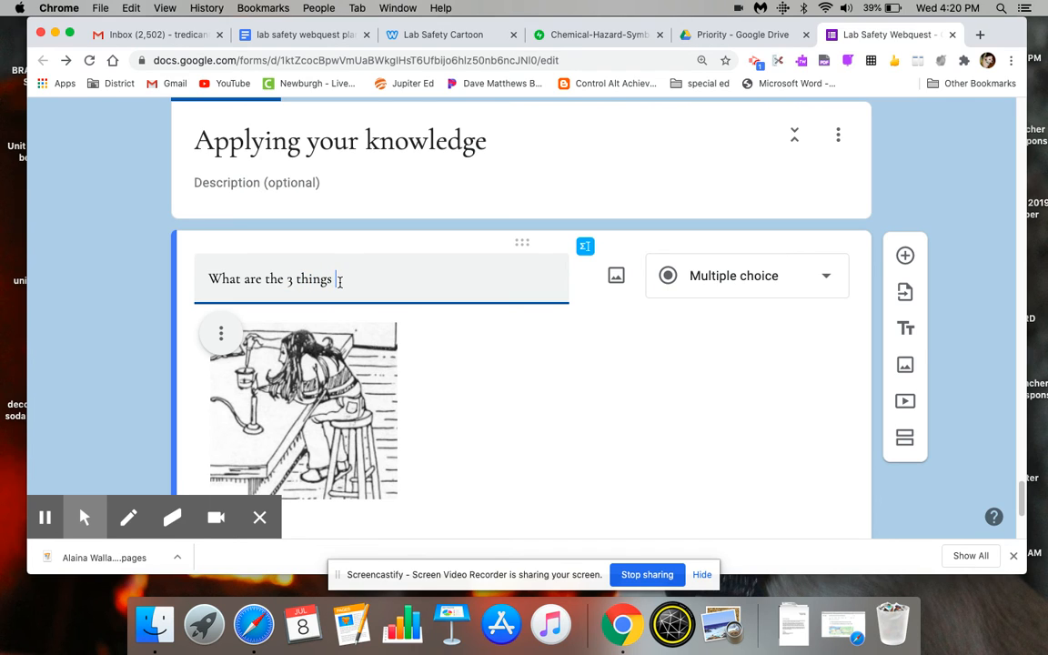
text(the student is doing that )
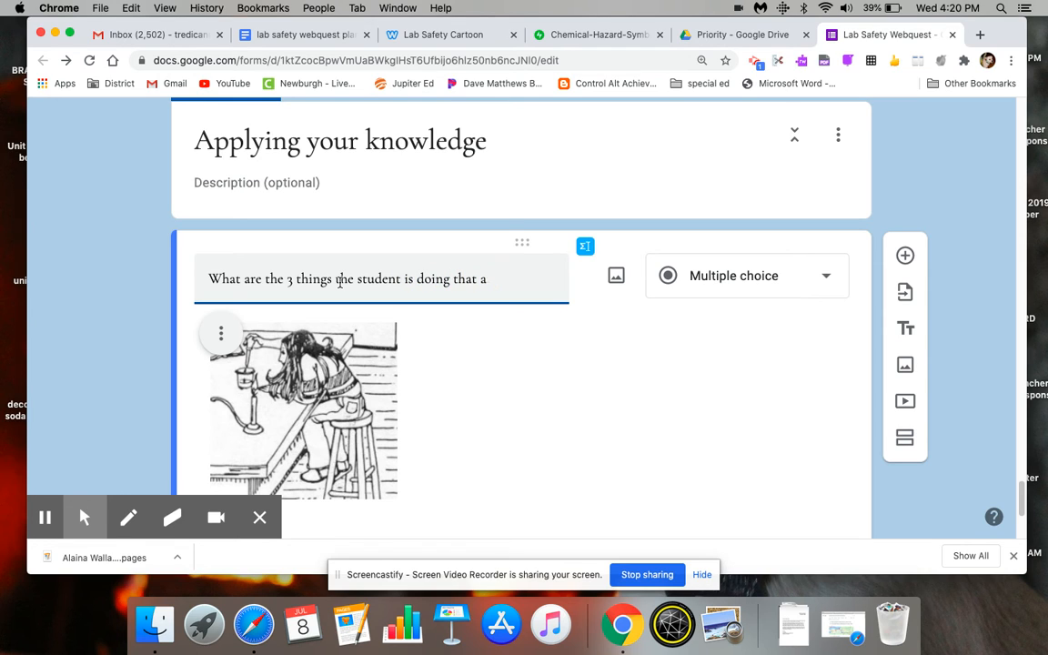
text(is not safe? (choose 3)
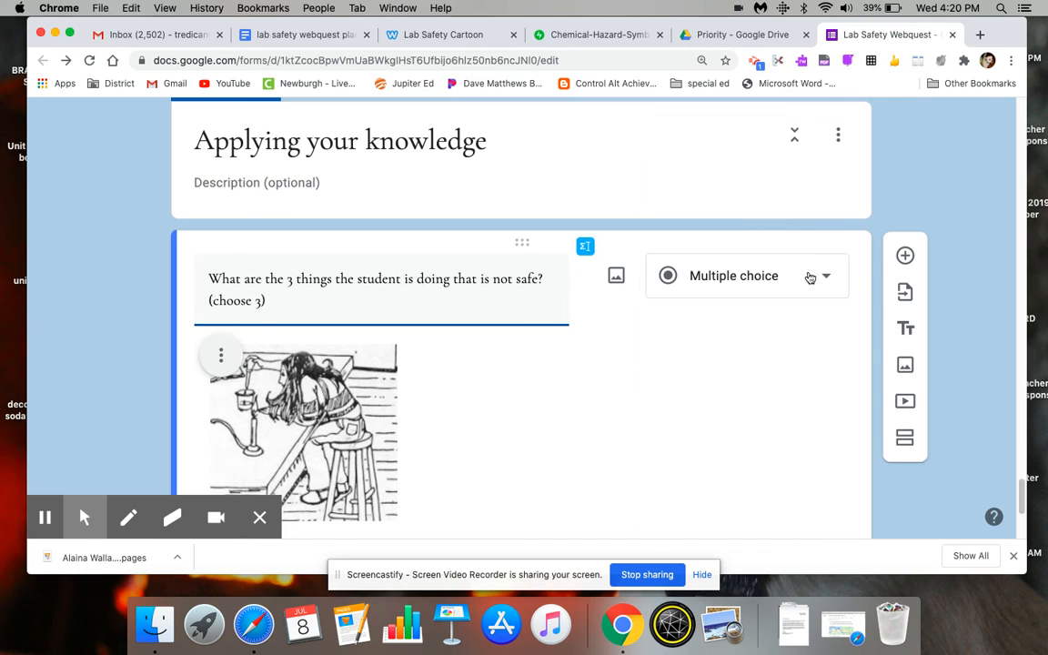
click(810, 275)
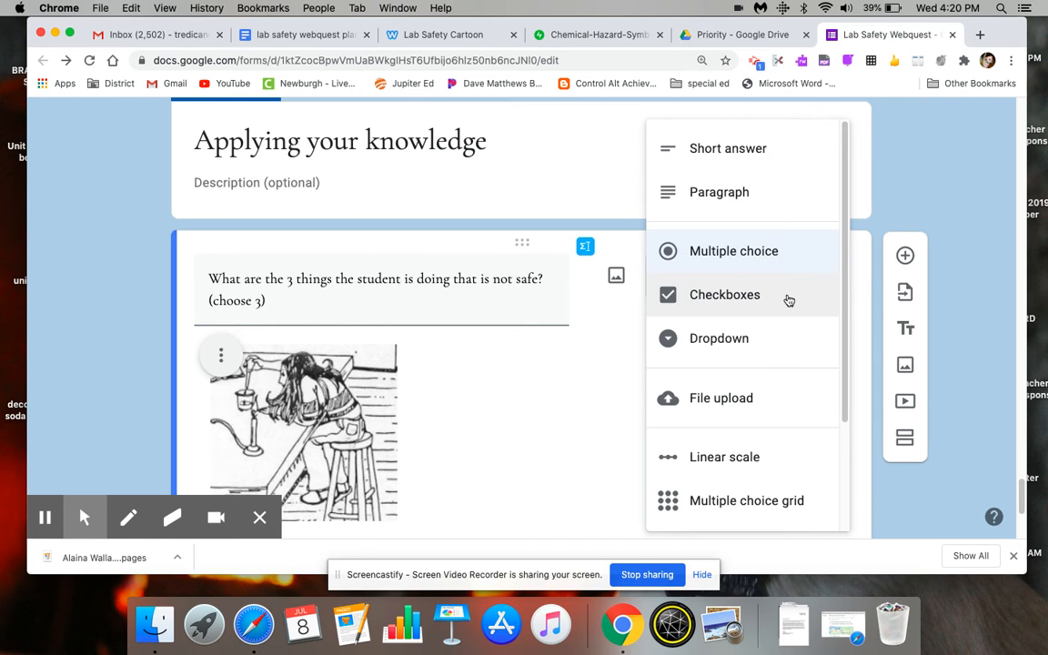
click(788, 299)
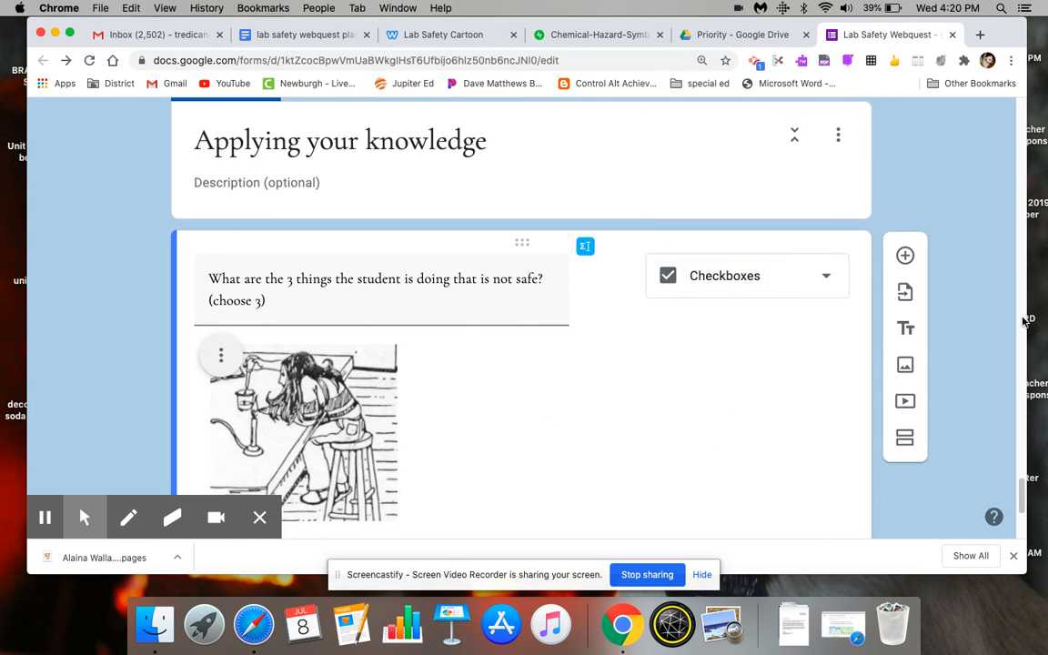
- Enter "not wearing goggles" and "not wearing gloves" as the first two answer options of the cartoon question
scroll(406, 364, down, 5)
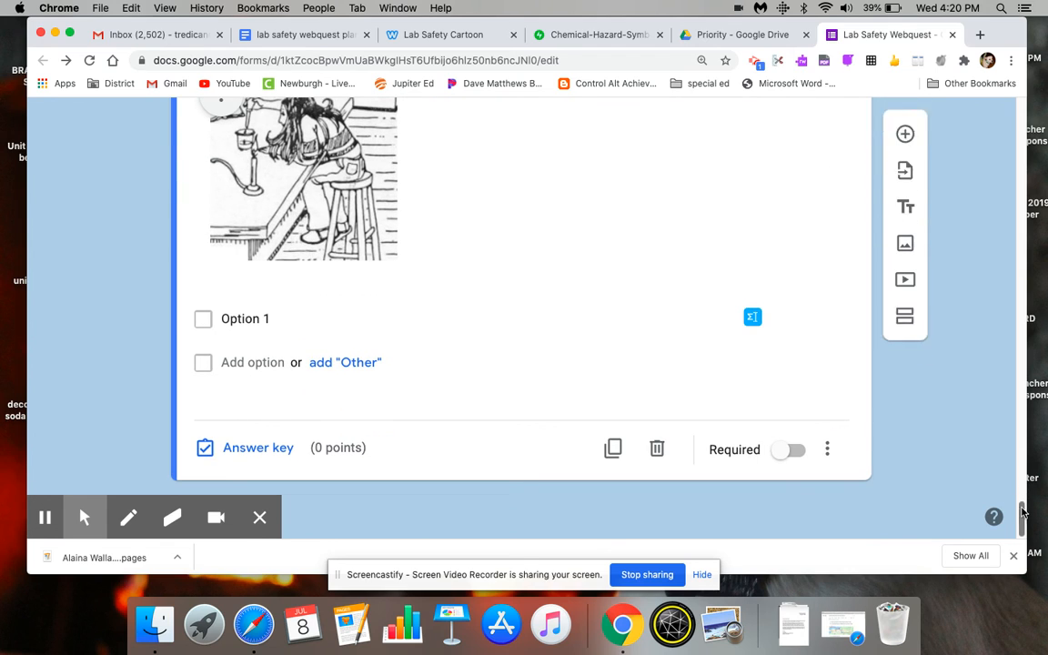
click(290, 317)
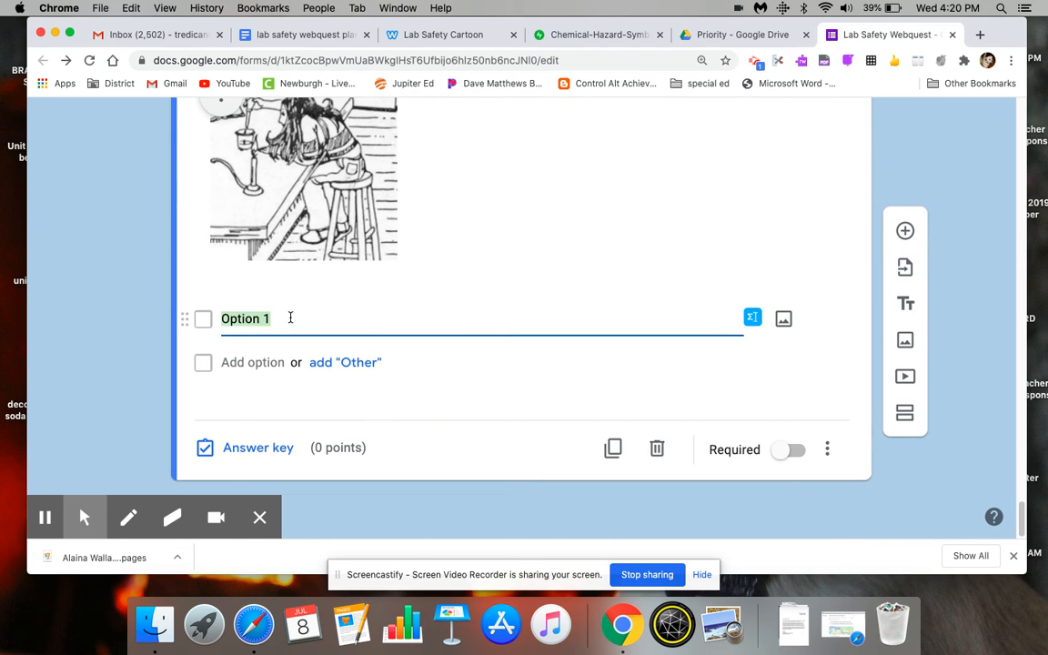
text(not wearing goggles)
click(281, 362)
text(not wear)
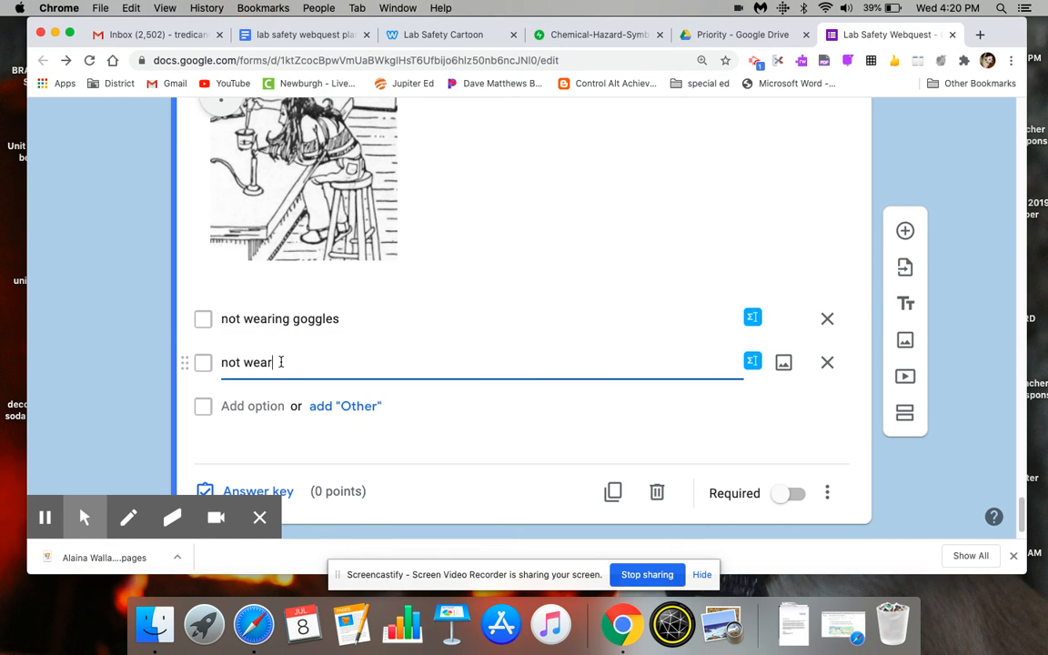
text(ing gloves)
key(Return)
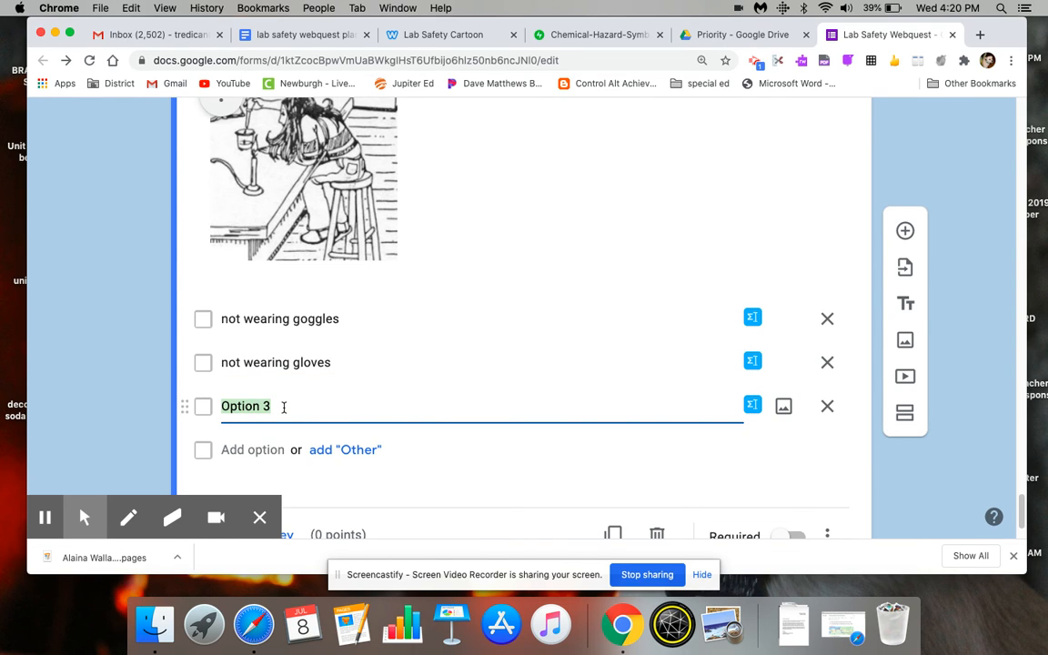
- Add "hair is not tied back" and "sitting on stool" as the third and fourth answer options
text(harr is n)
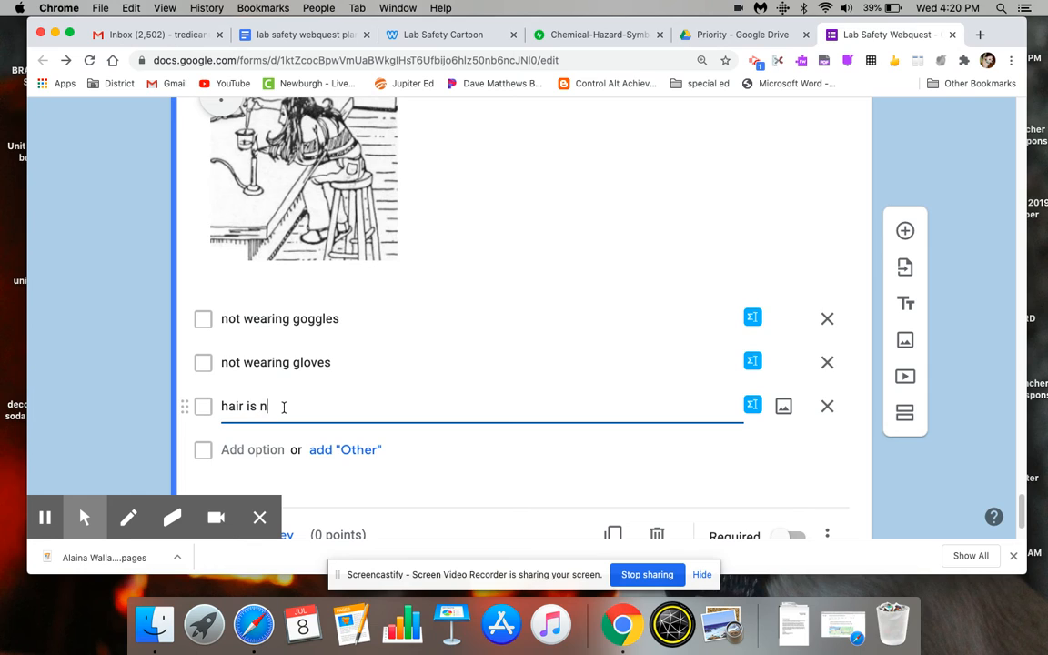
text(ot tied back)
click(274, 448)
text(sitti)
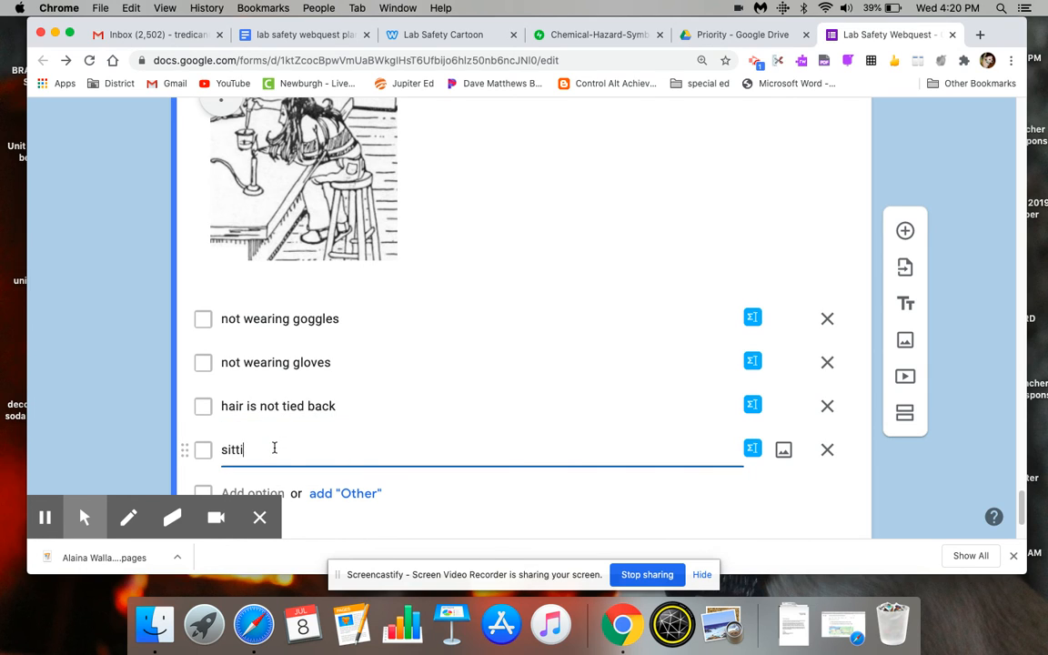
text(ng or stool)
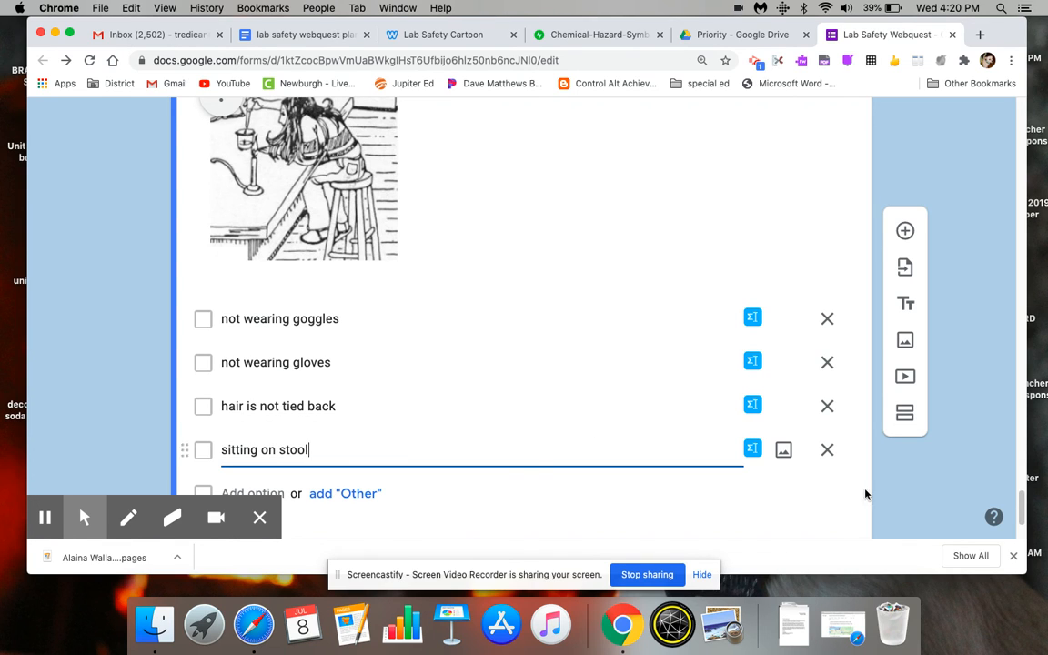
- Mark "not wearing goggles", "hair is not tied back" and "sitting on stool" as correct in the cartoon question's answer key
scroll(1021, 501, up, 2)
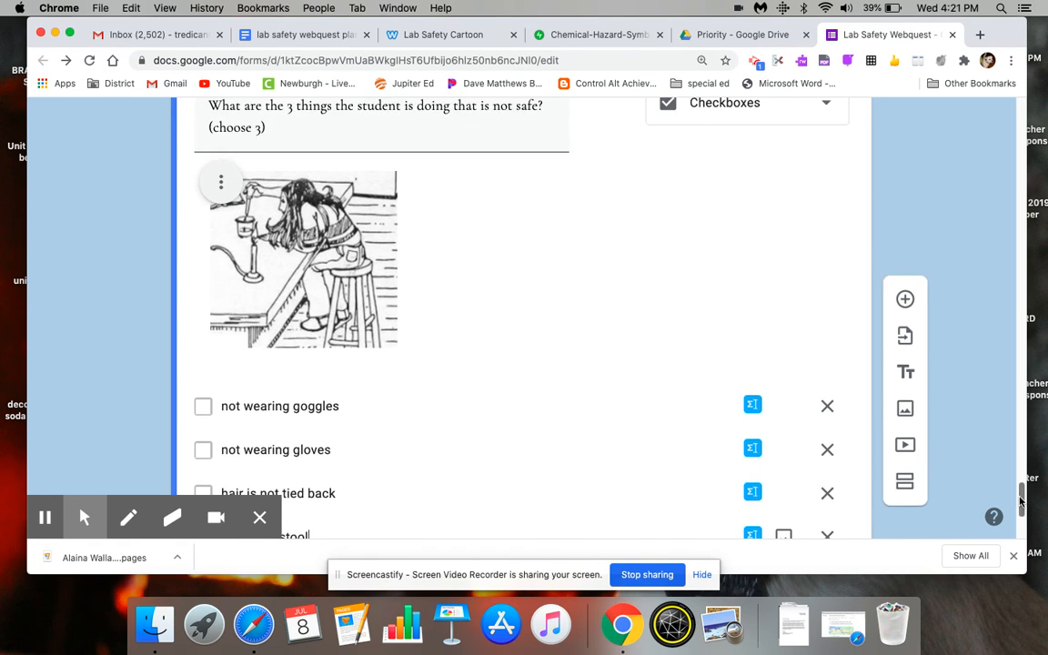
scroll(1021, 501, down, 5)
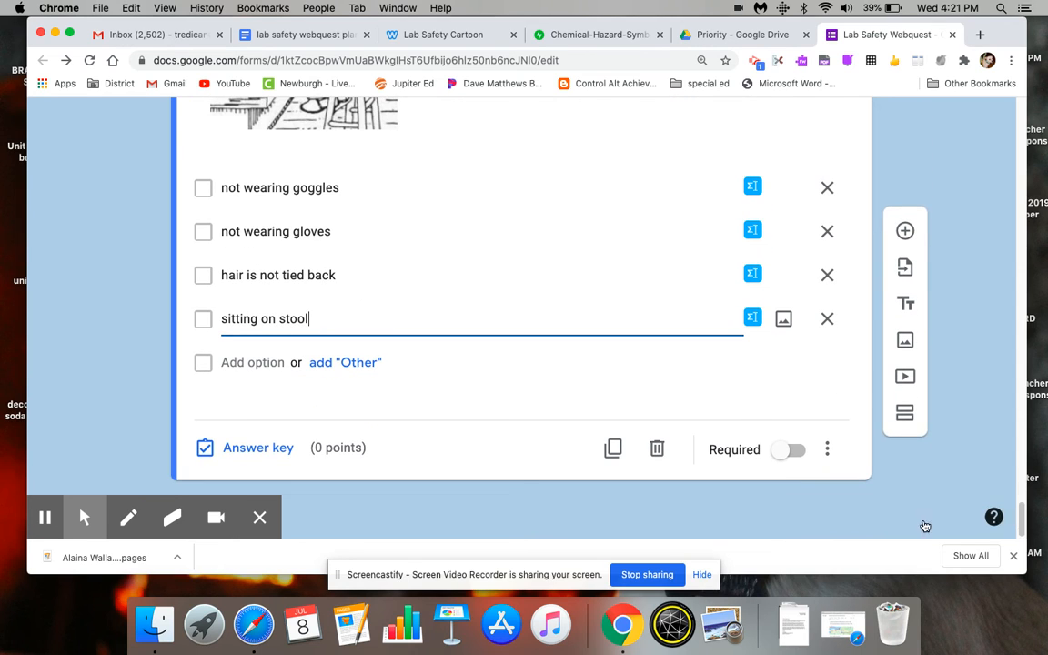
click(268, 447)
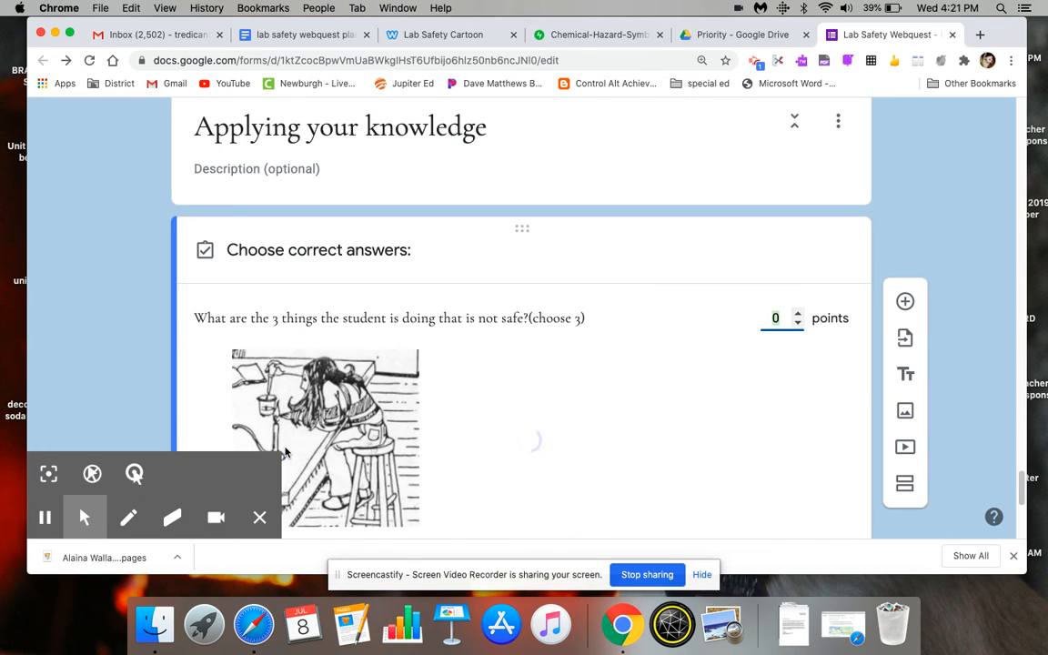
click(261, 519)
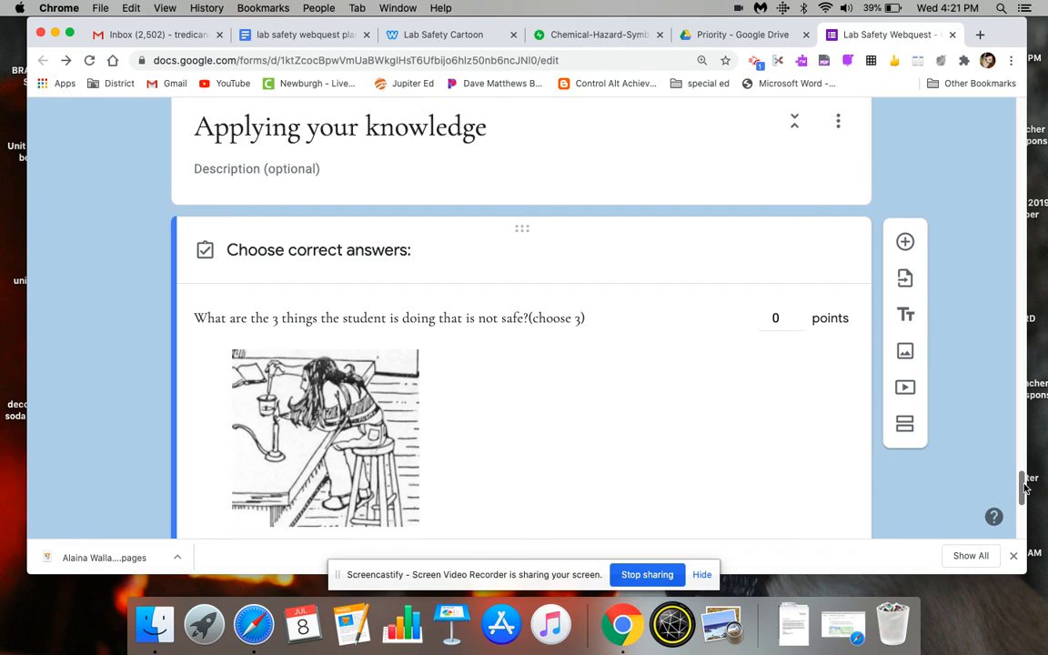
scroll(1025, 489, down, 7)
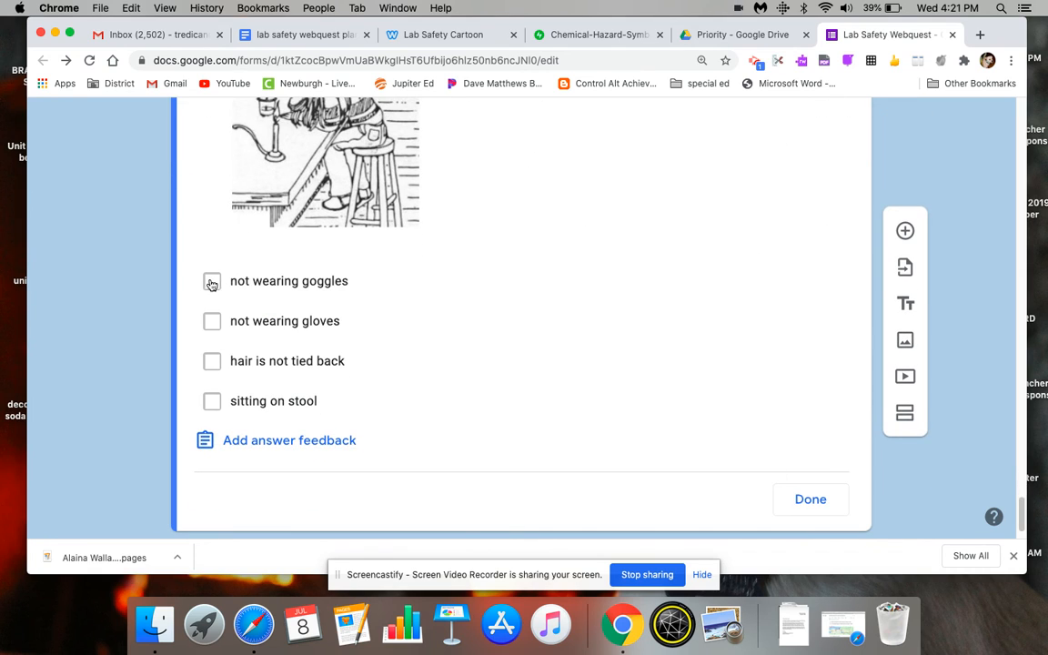
click(211, 283)
click(212, 361)
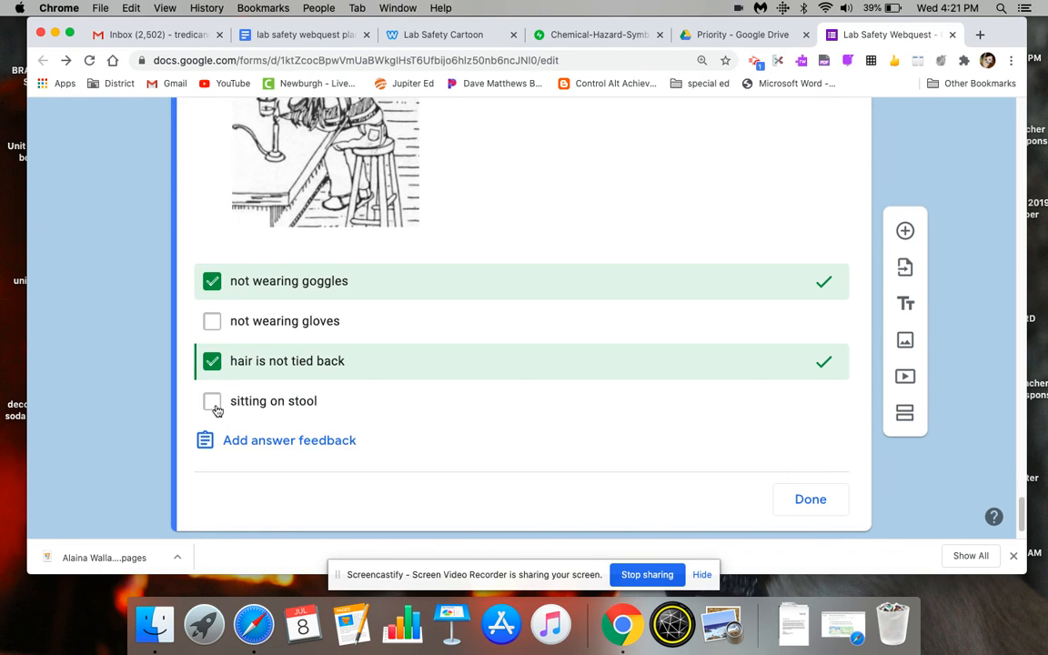
click(212, 403)
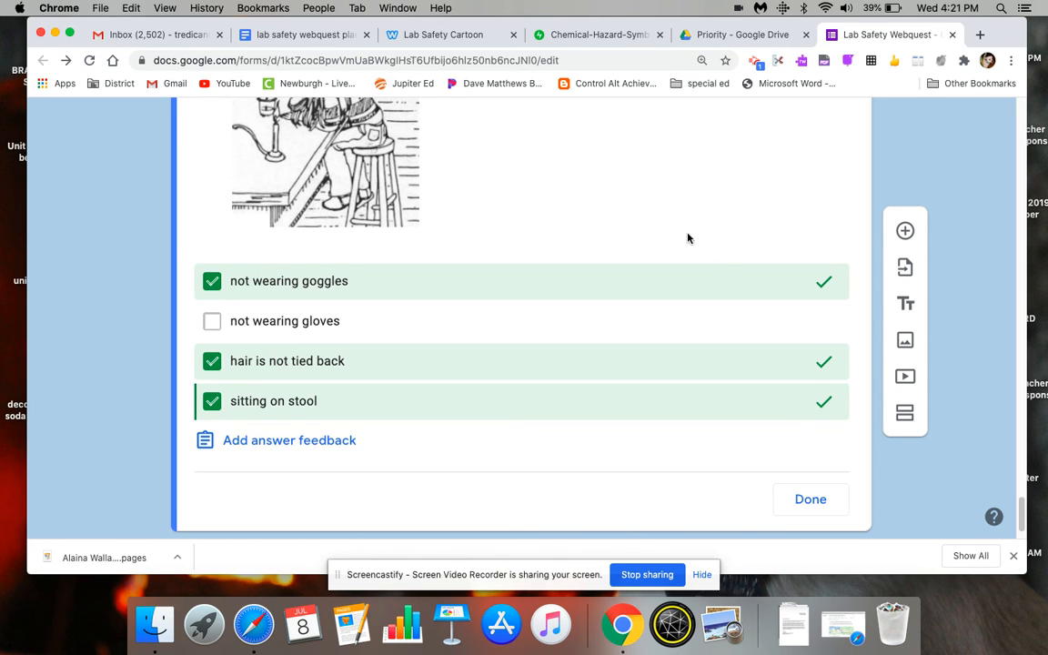
click(819, 503)
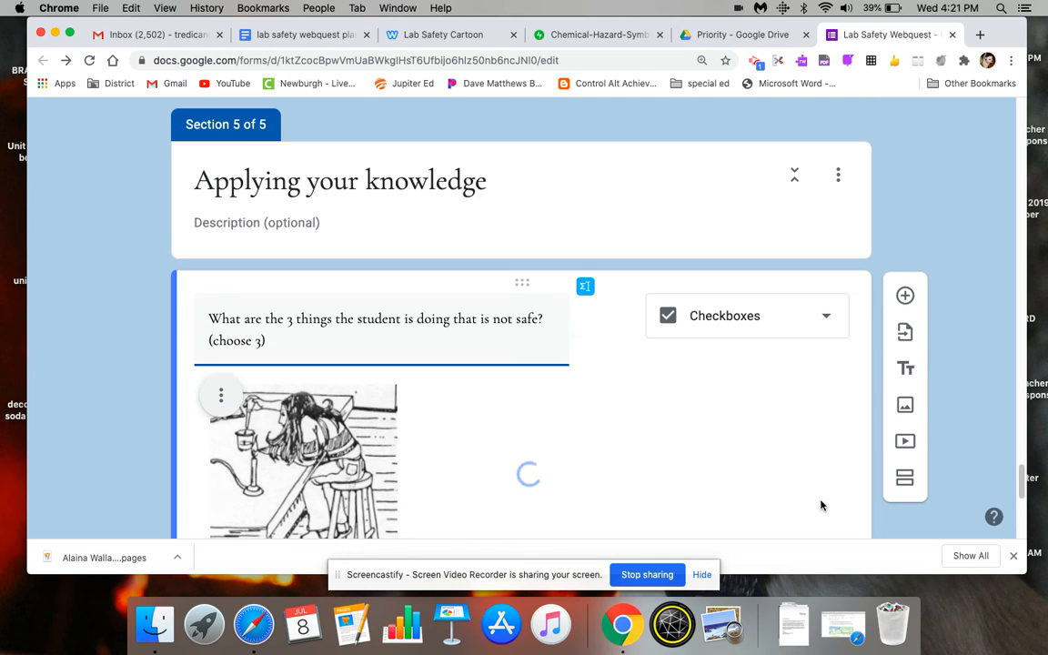
- Set the cartoon question's value to 1 point in its answer key
drag(1021, 479, 1022, 528)
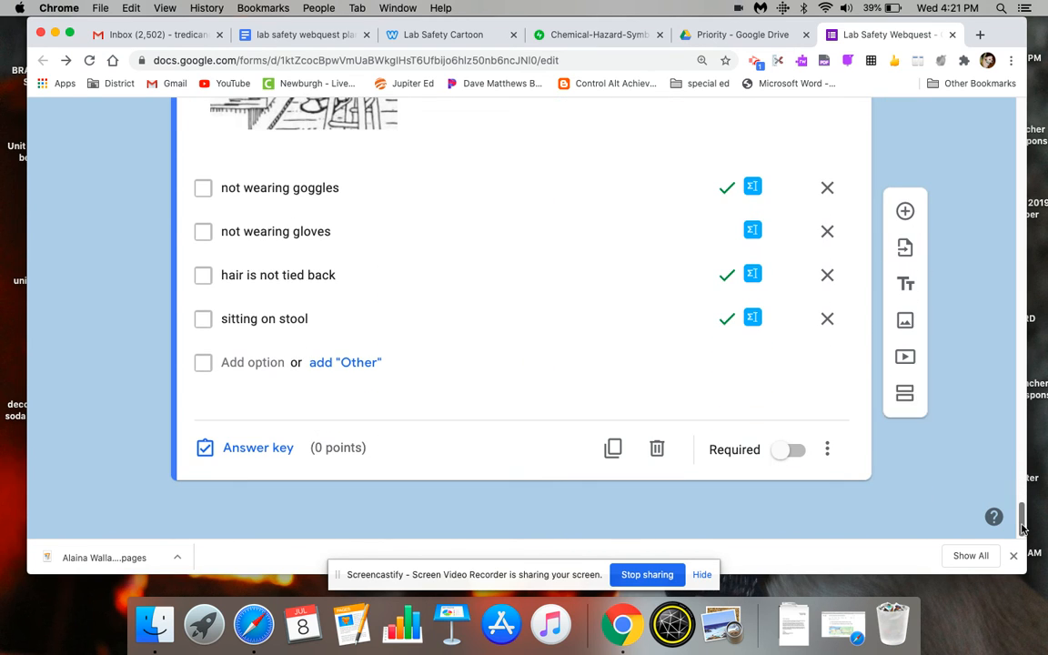
click(257, 456)
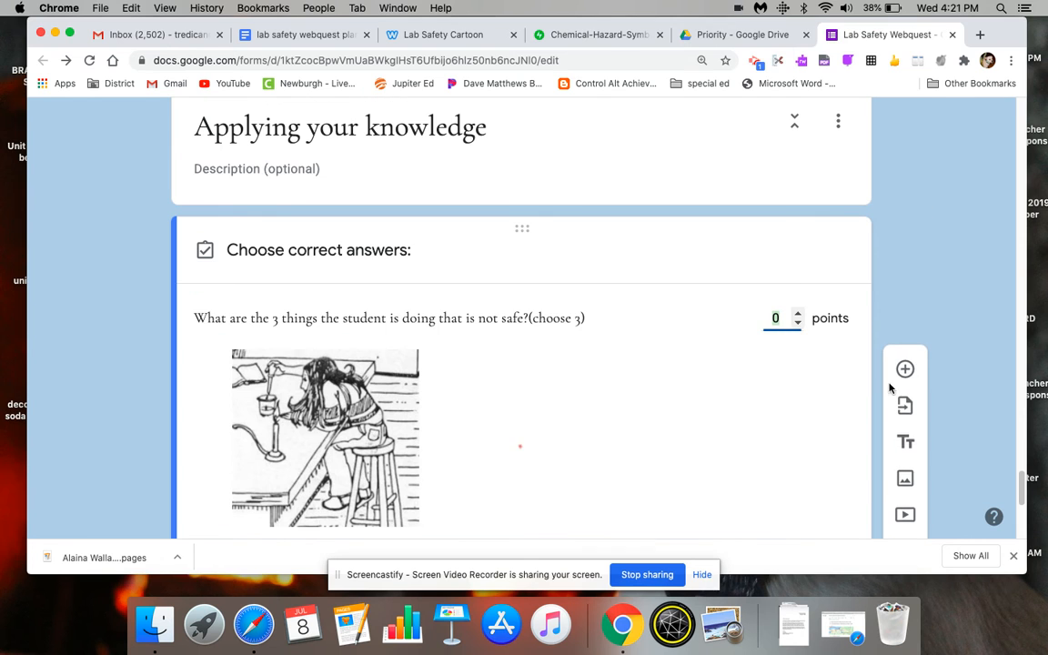
click(801, 314)
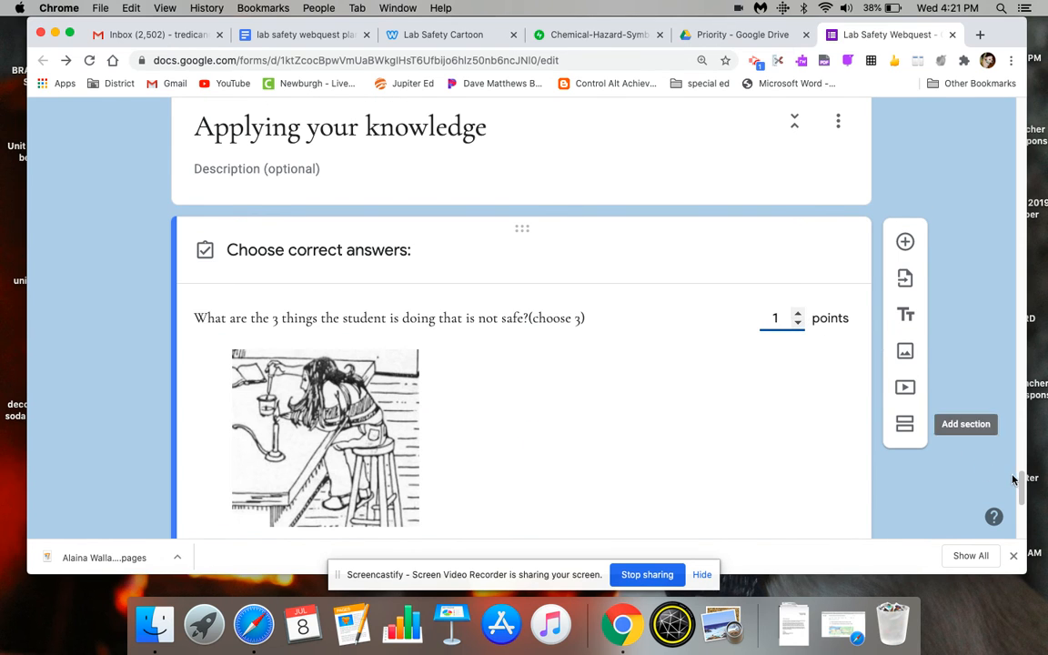
drag(1021, 501, 1024, 516)
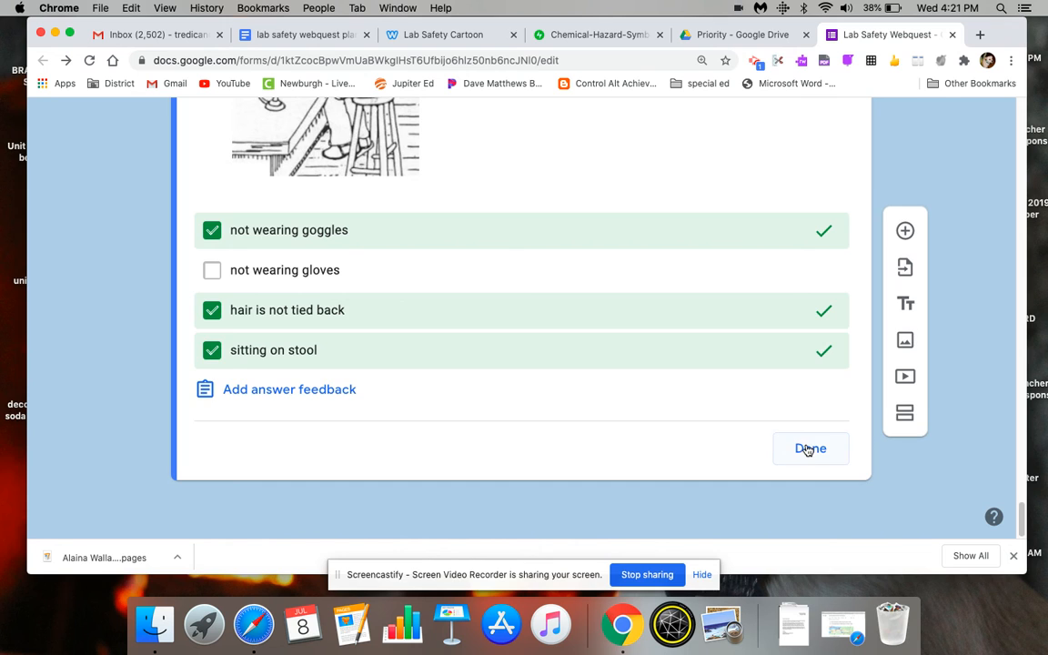
click(805, 447)
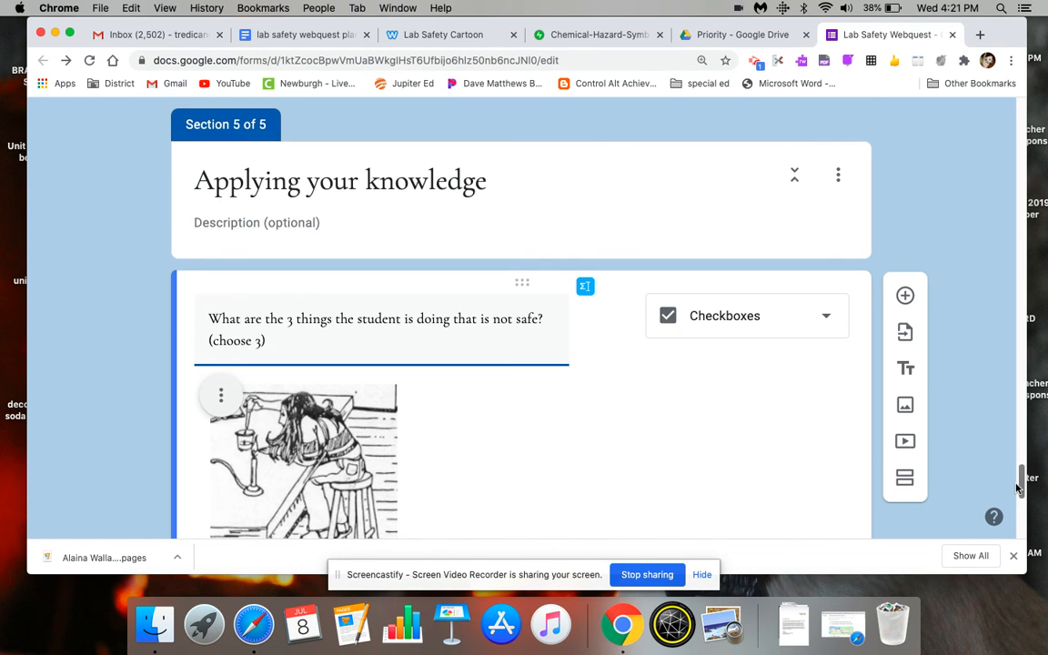
- Make the checkbox question about the student's three unsafe actions required
drag(1021, 484, 1021, 513)
scroll(1021, 516, down, 3)
click(794, 449)
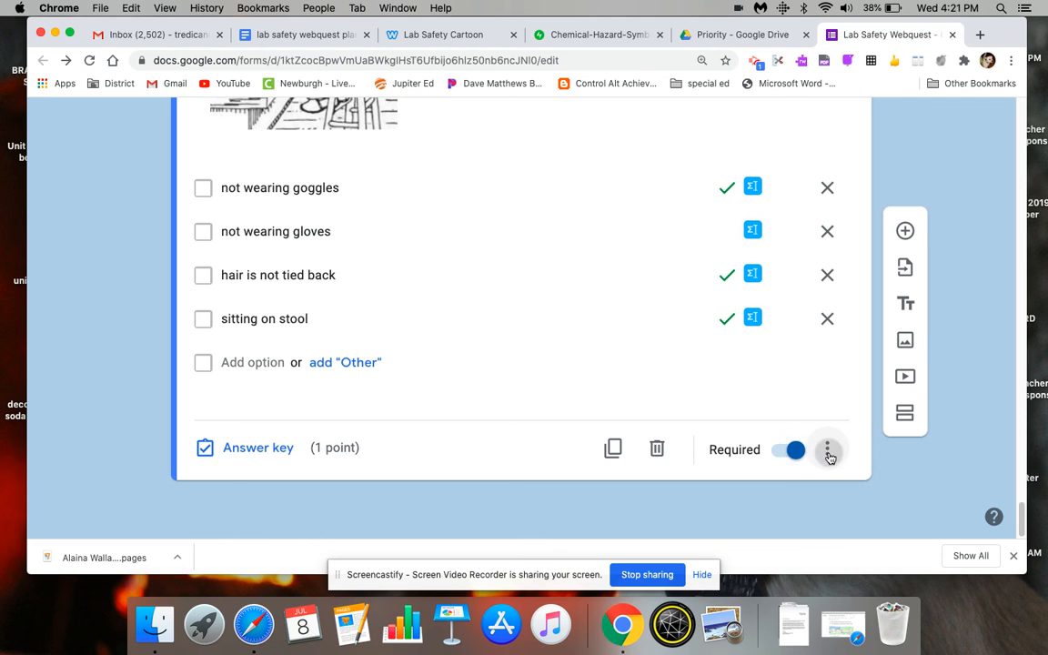
click(828, 453)
click(848, 496)
scroll(1022, 519, up, 5)
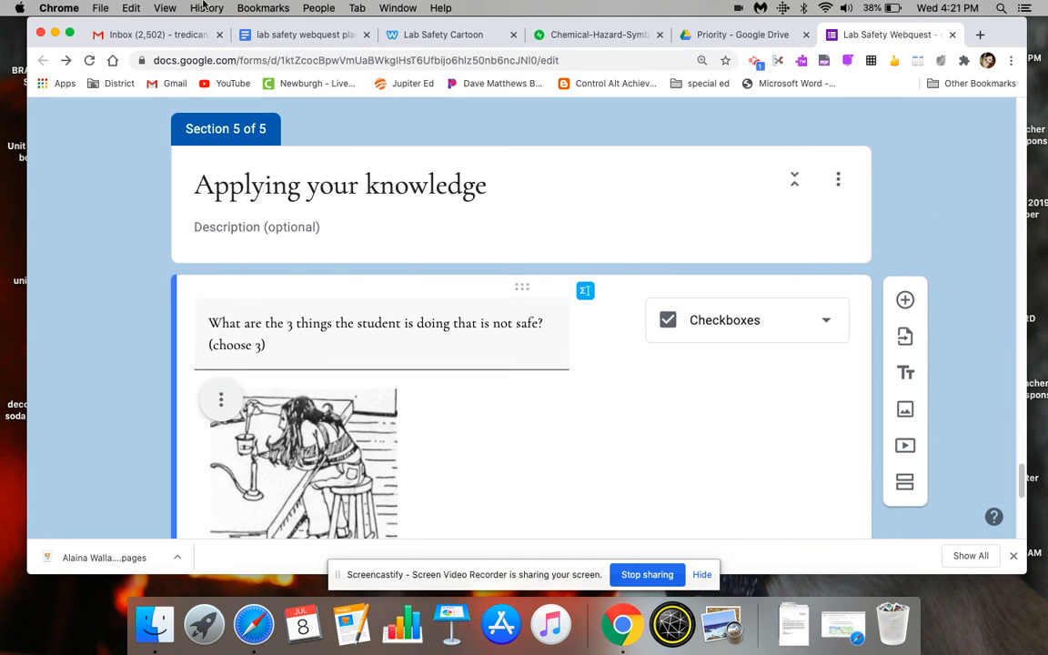
- Review the infographic, cartoon and task notes in the lab safety webquest planning doc and return to the top of the Lab Safety Webquest form
click(298, 36)
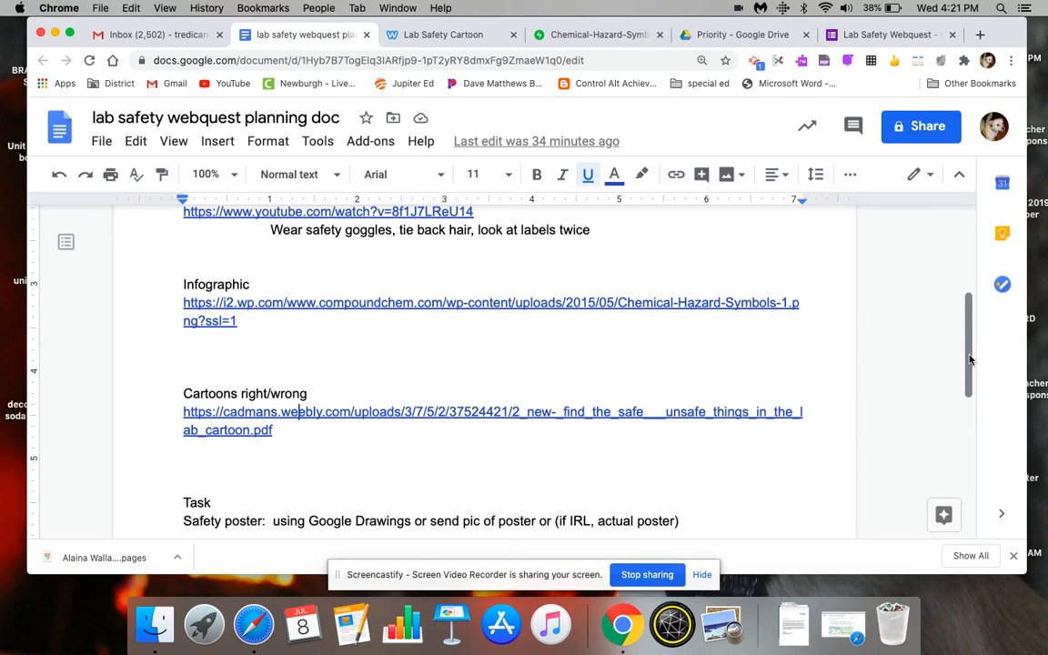
mouse_move(969, 360)
mouse_down()
mouse_move(967, 385)
mouse_move(968, 356)
mouse_up()
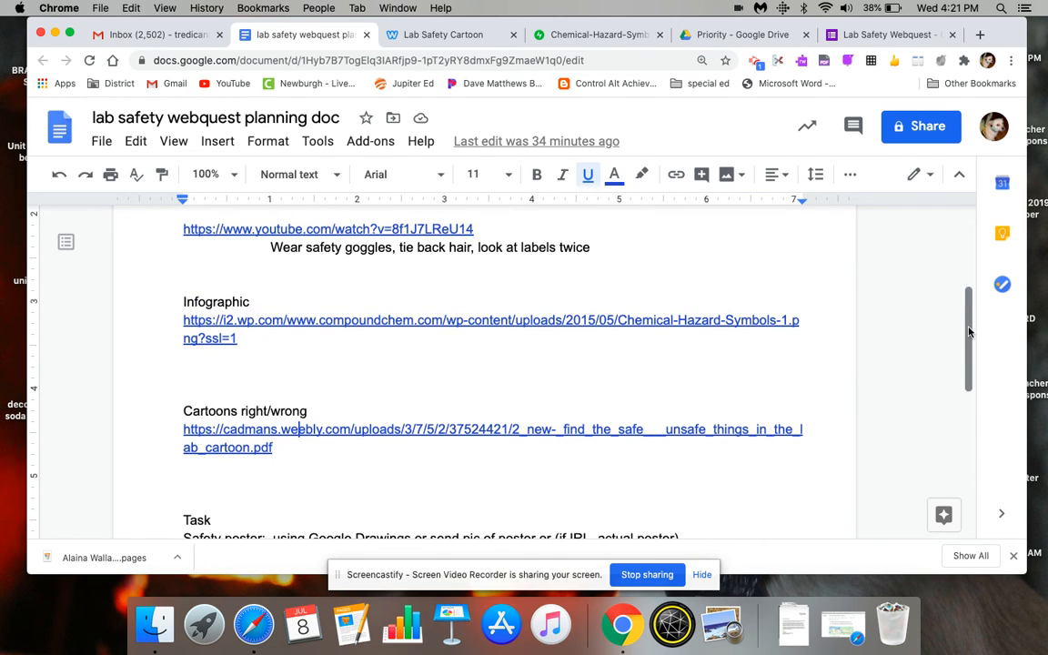
click(883, 34)
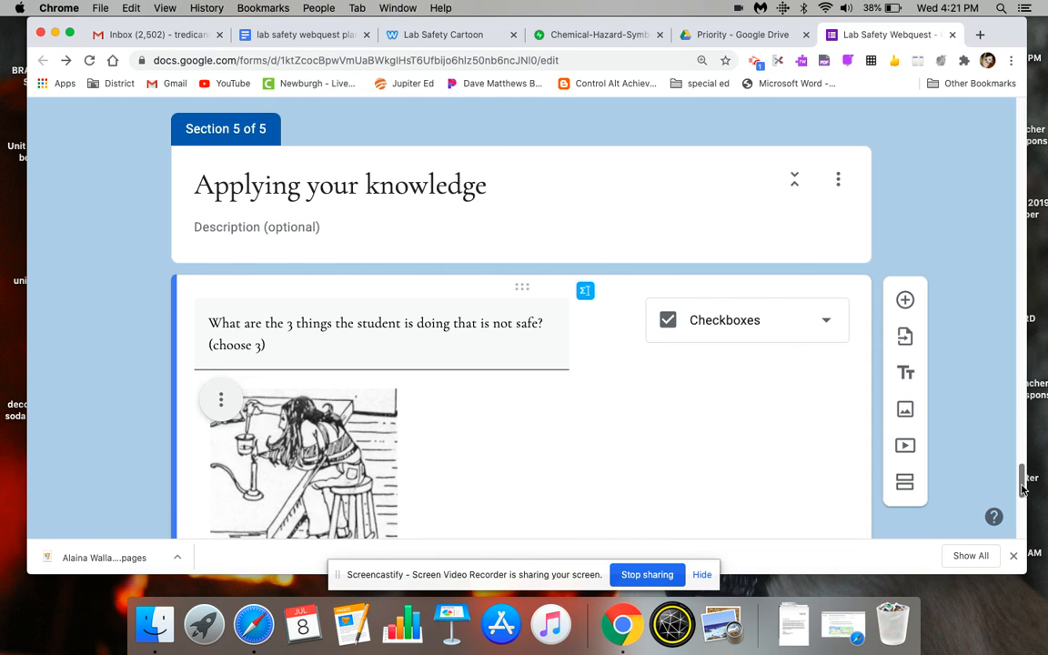
scroll(921, 428, up, 15)
mouse_move(1045, 127)
mouse_down()
mouse_move(1038, 161)
mouse_move(1032, 121)
mouse_up()
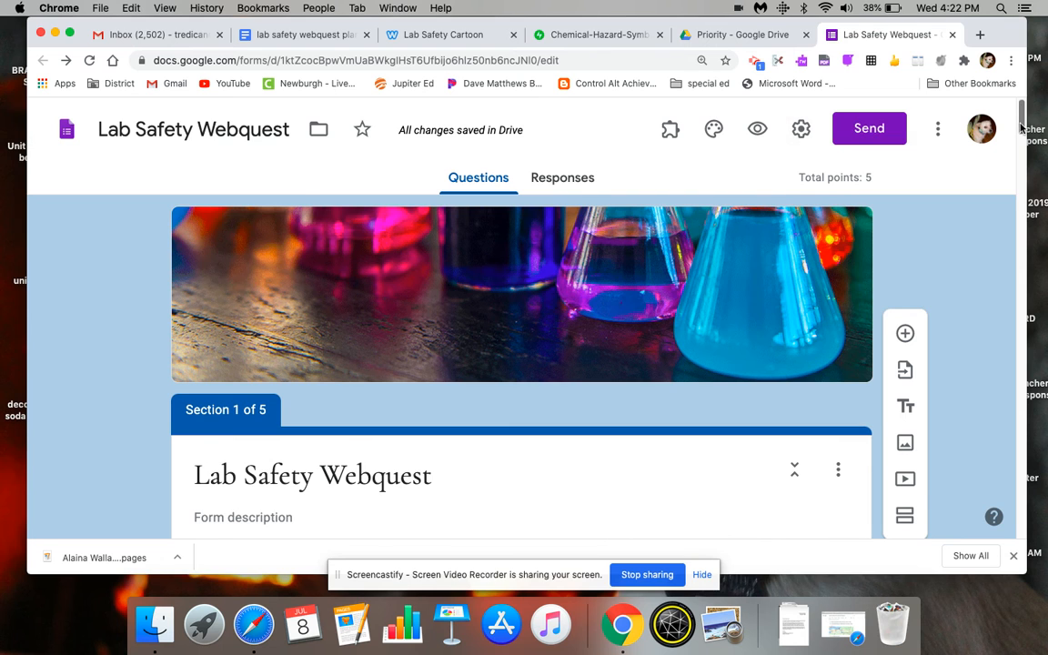
- Add a new section after the cartoon question and title it "Task"
scroll(1021, 141, down, 3)
drag(1021, 141, 1008, 483)
scroll(1009, 483, down, 5)
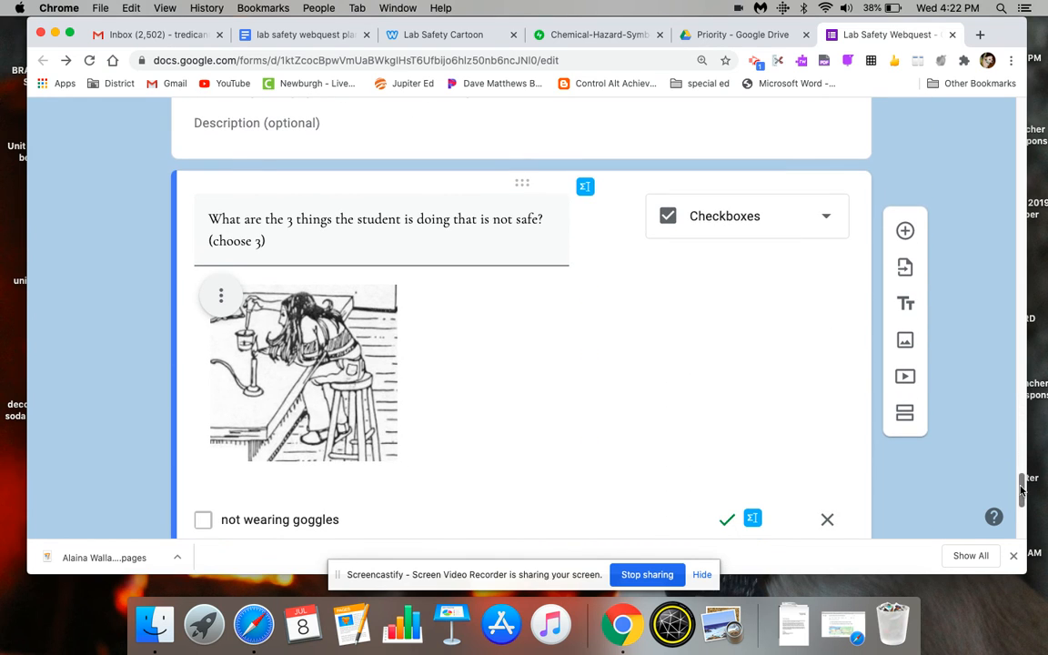
drag(1021, 492, 1021, 494)
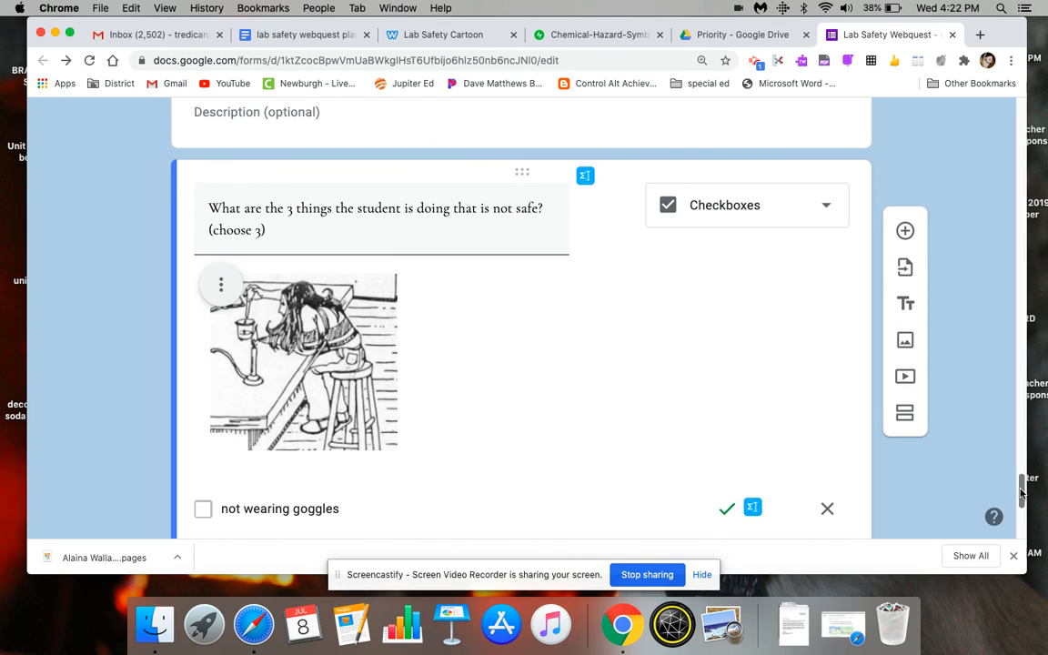
mouse_move(1021, 492)
mouse_down()
mouse_move(1021, 480)
mouse_move(1024, 514)
mouse_up()
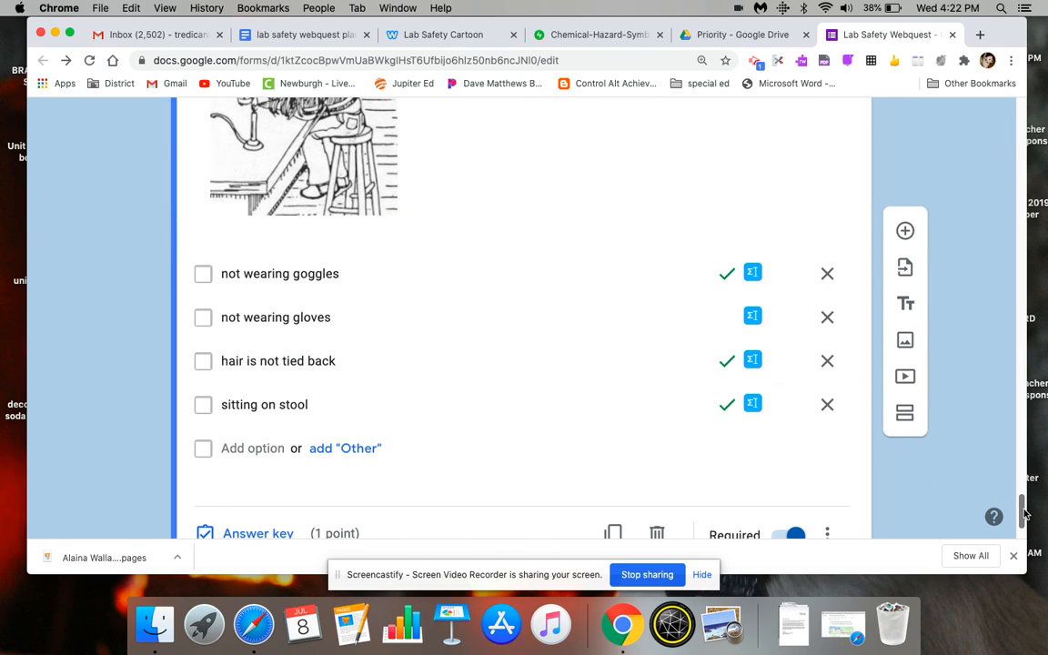
drag(1025, 514, 1025, 522)
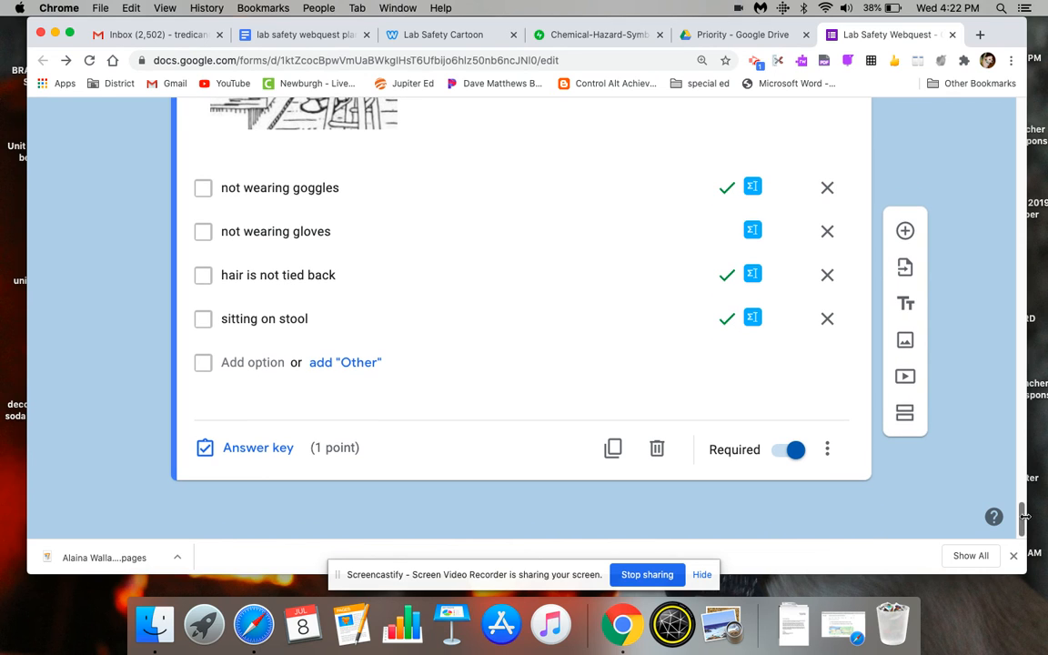
click(904, 412)
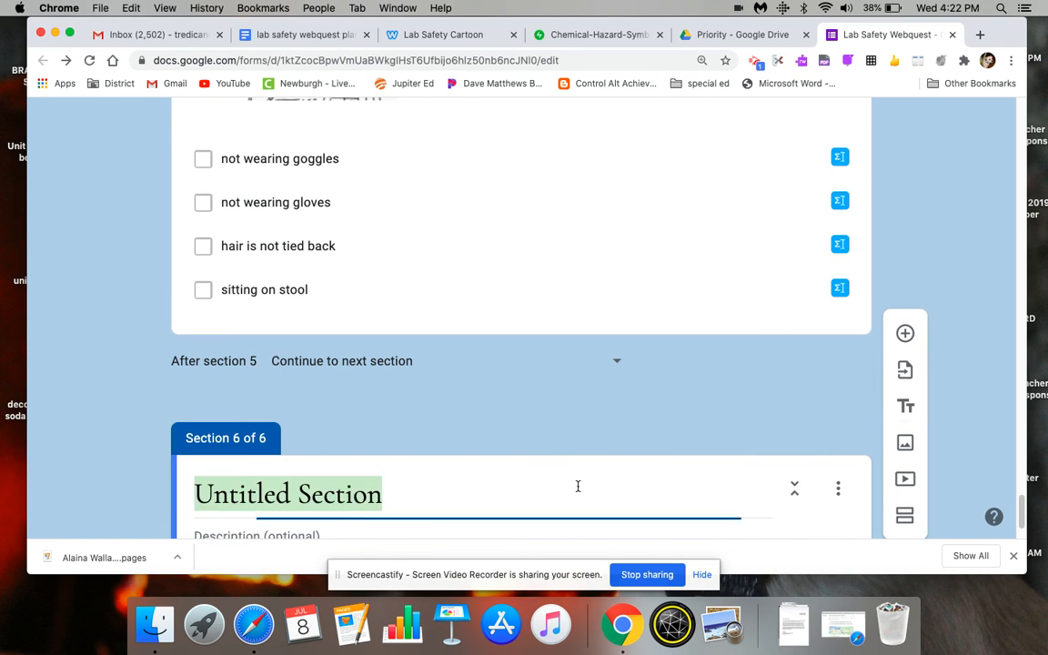
text(Task)
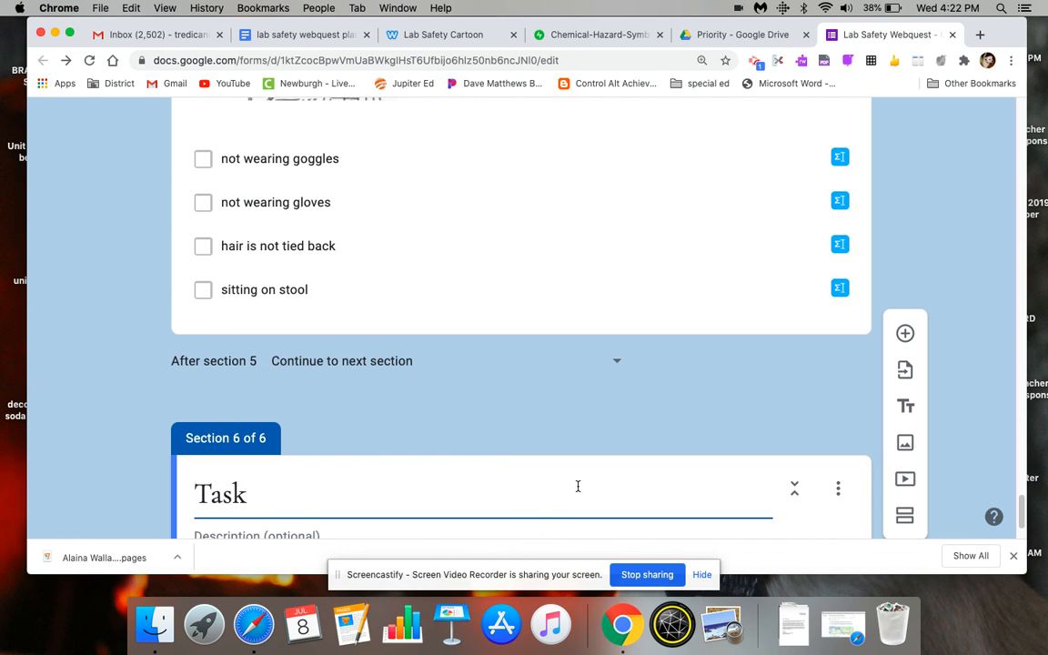
- Copy "using Google Drawings or send pic of poster or (if IRL, actual poster)" from the planning doc into the Task section's description
scroll(1021, 509, down, 2)
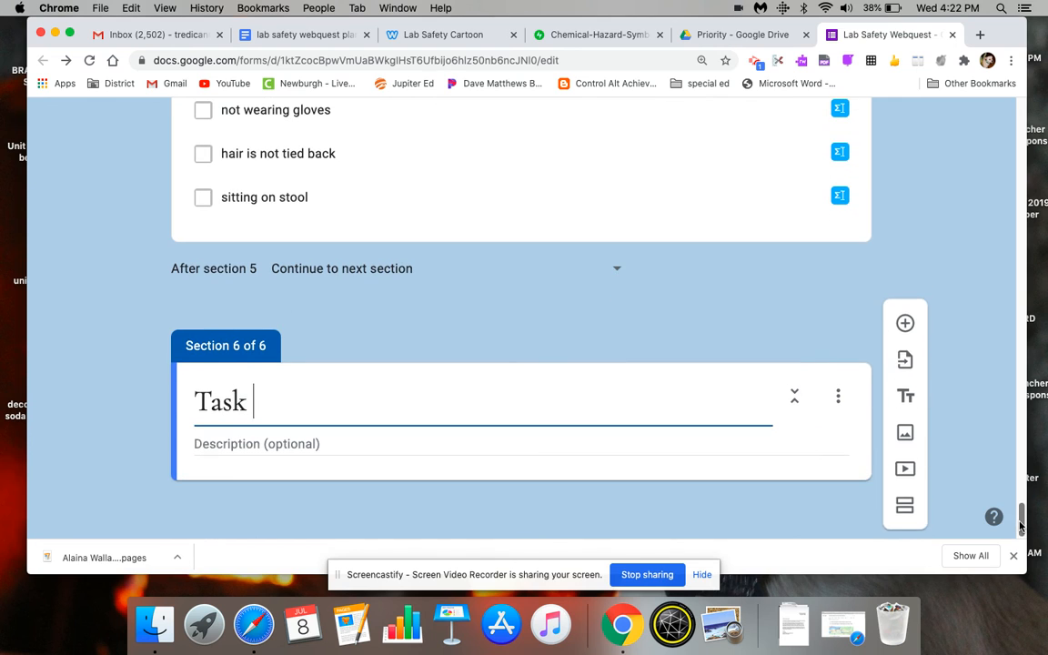
click(323, 34)
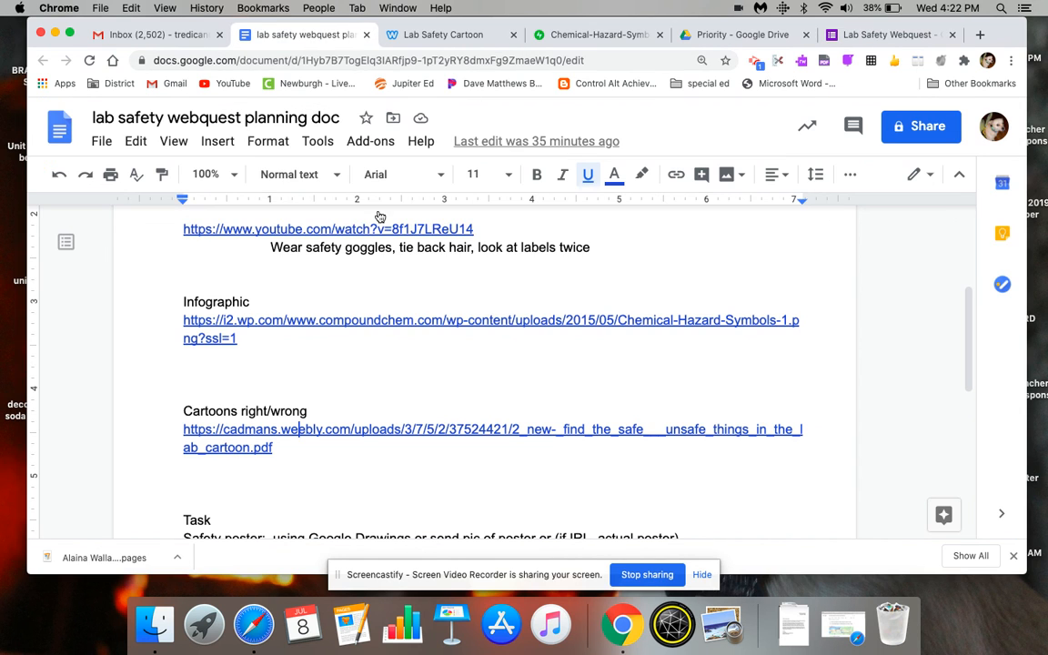
scroll(726, 455, down, 2)
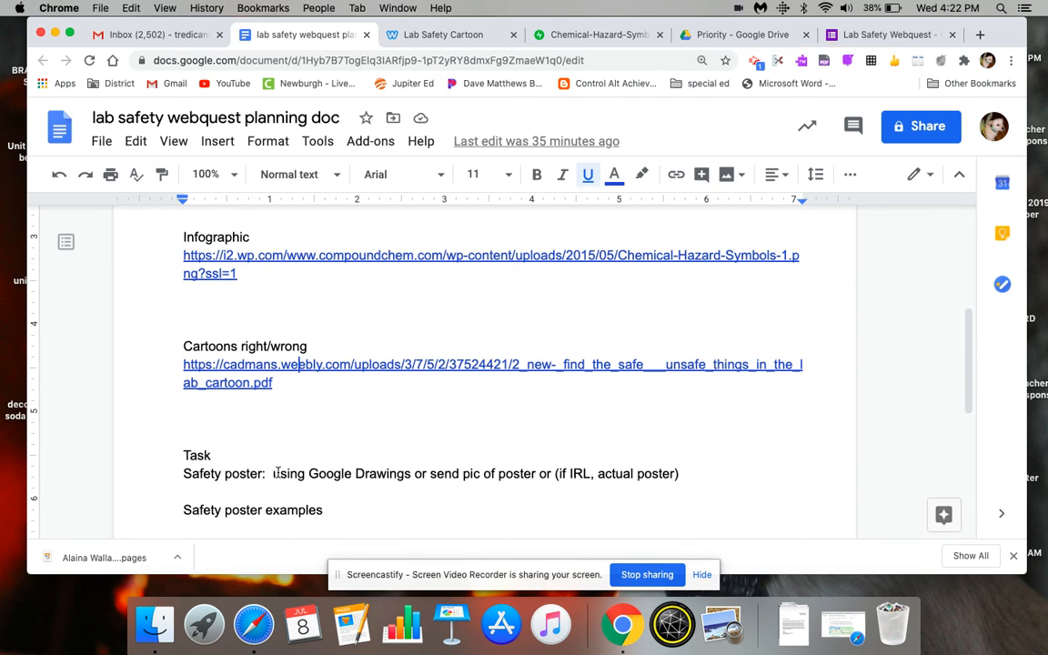
drag(270, 474, 693, 476)
key(super+c)
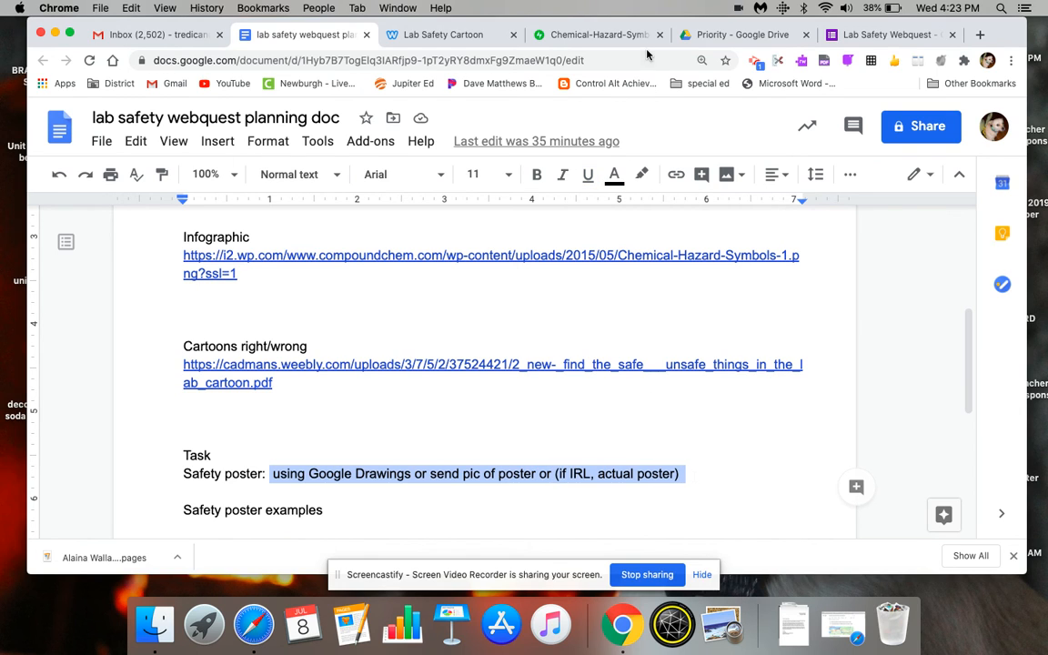
click(899, 36)
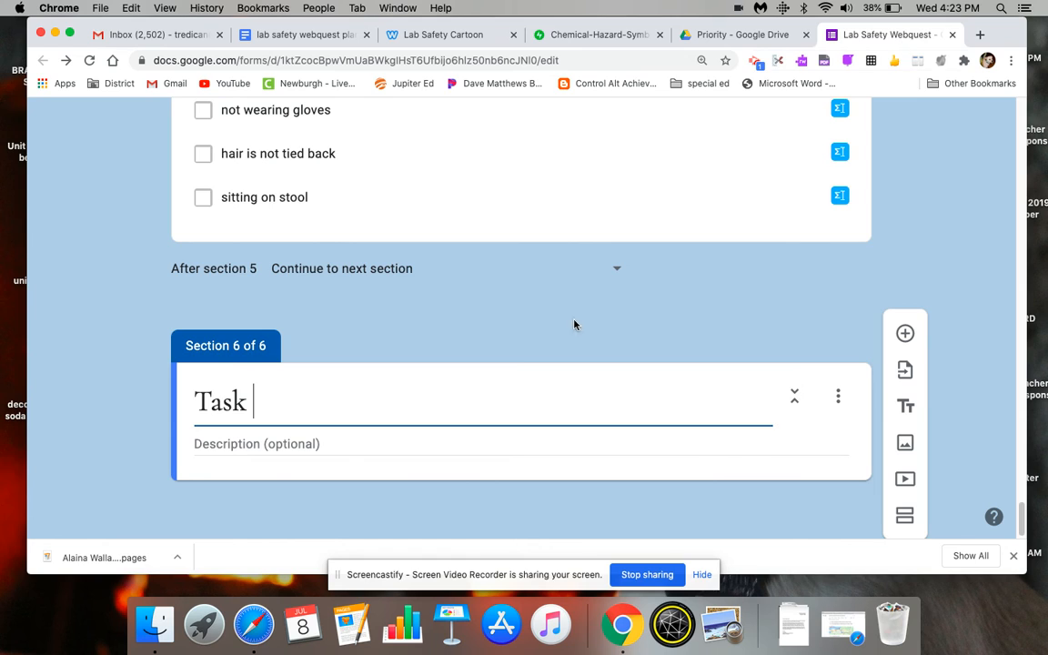
click(416, 440)
key(super+v)
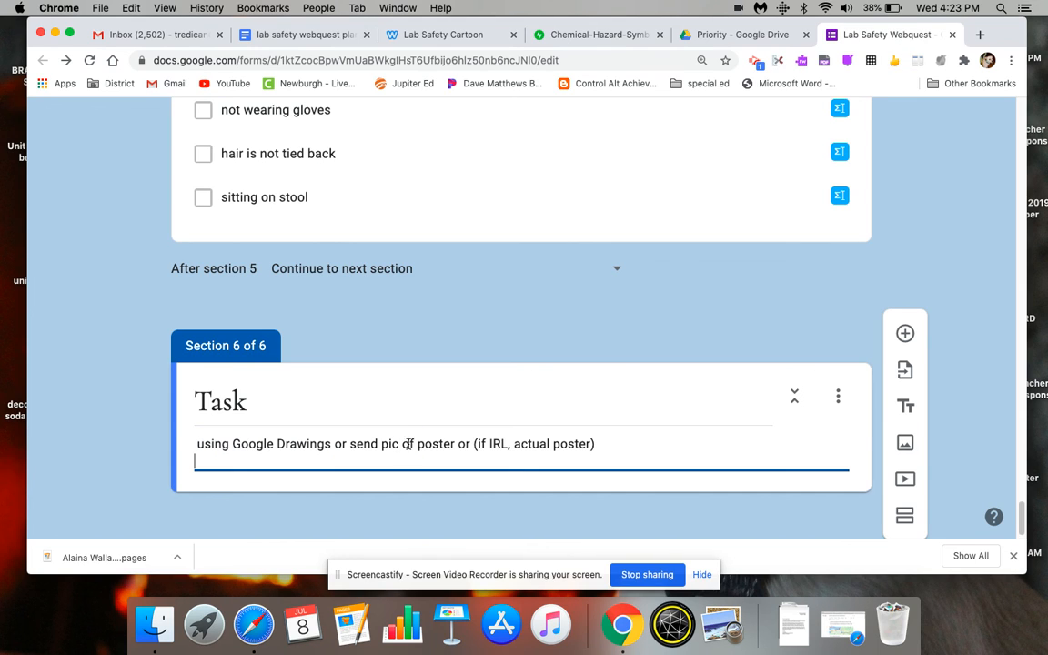
- Change "using" to "use" at the start of the Task section's description
click(229, 444)
key(BackSpace)
key(BackSpace)
key(BackSpace)
text(e)
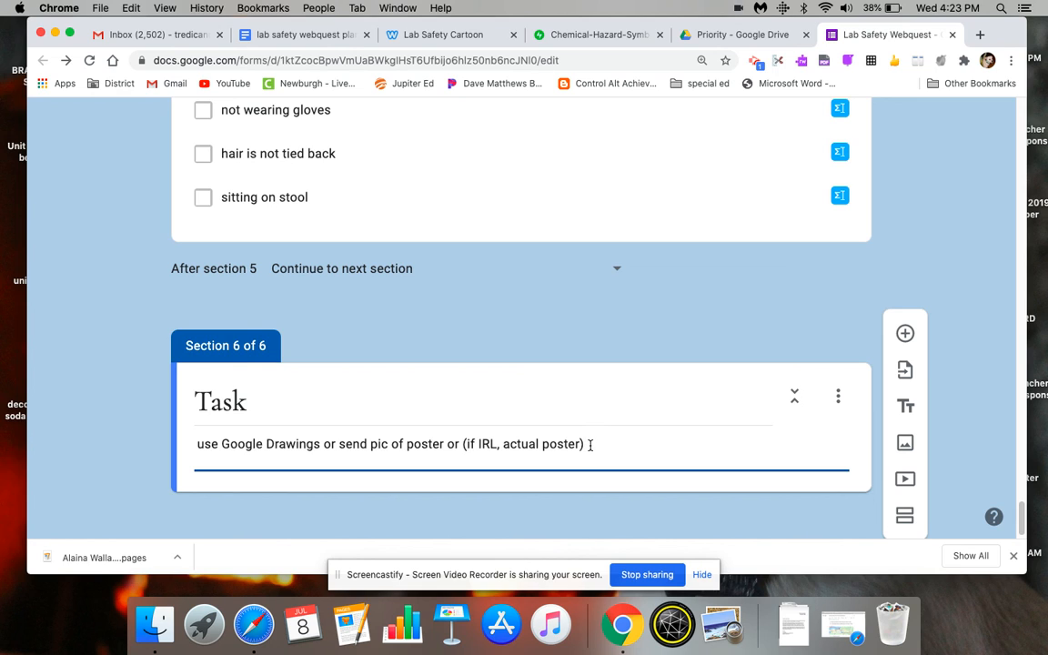
- Extend the Task description with "that shows and describes visually at least 1 safety rule from this webquest."
text(shows and desc)
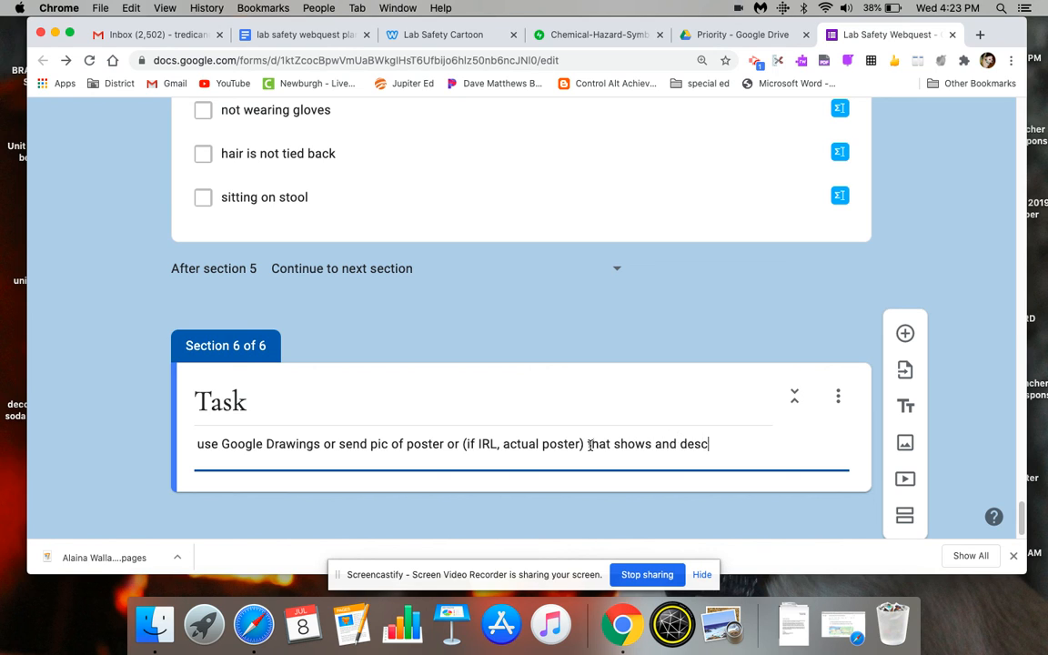
text(ribes visually at least 1 )
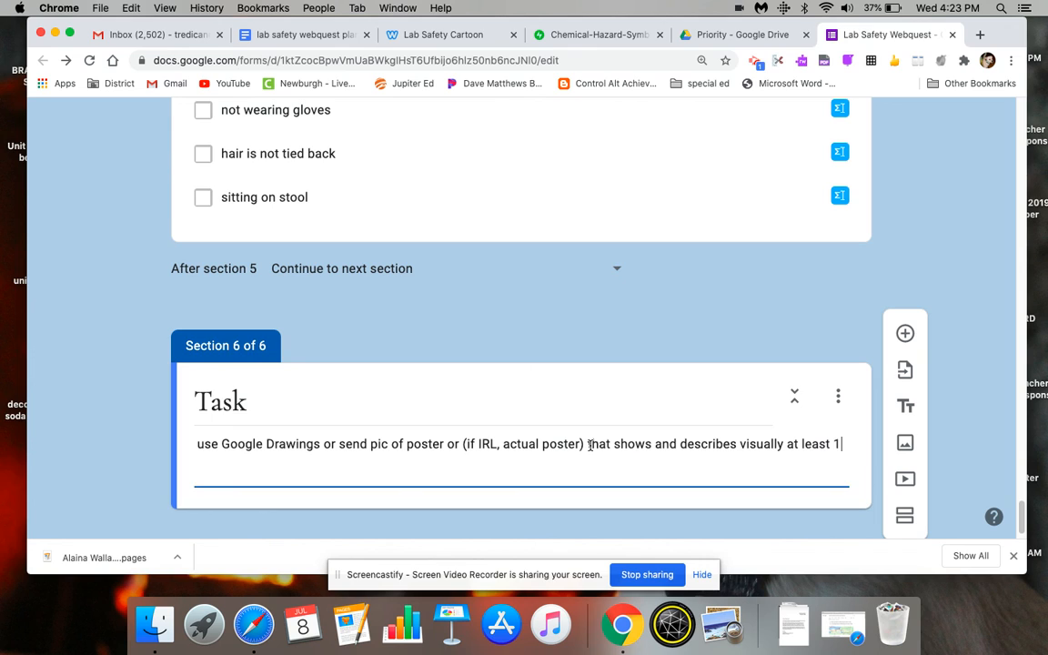
text(safety rule from this webquest.)
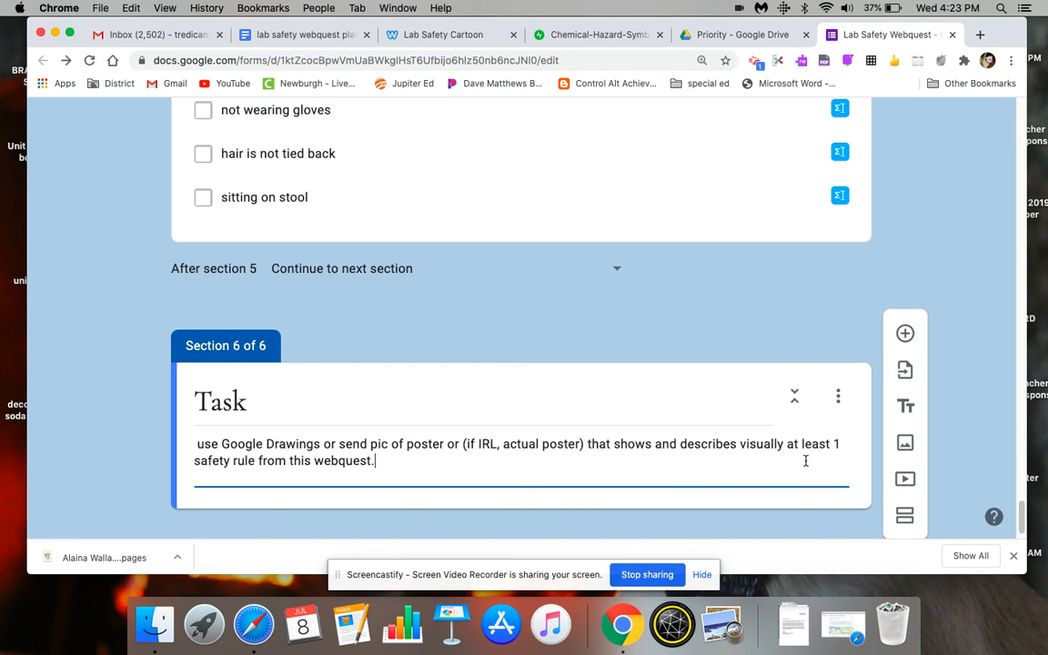
- Try to find an example image for the Task section by searching Google images for "lab safety poster"
click(905, 446)
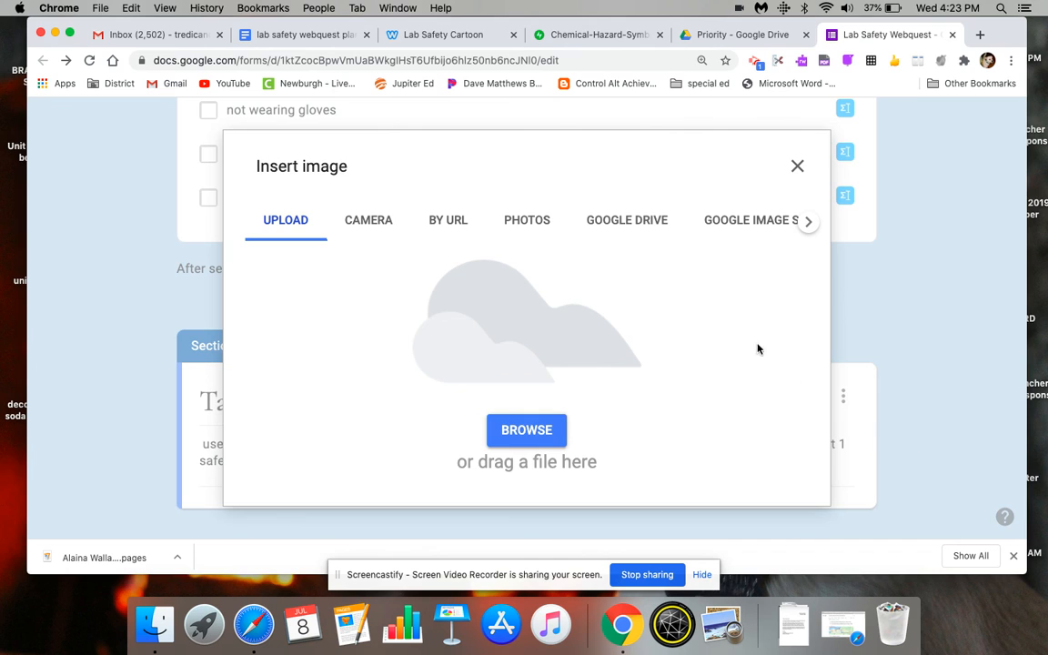
click(746, 221)
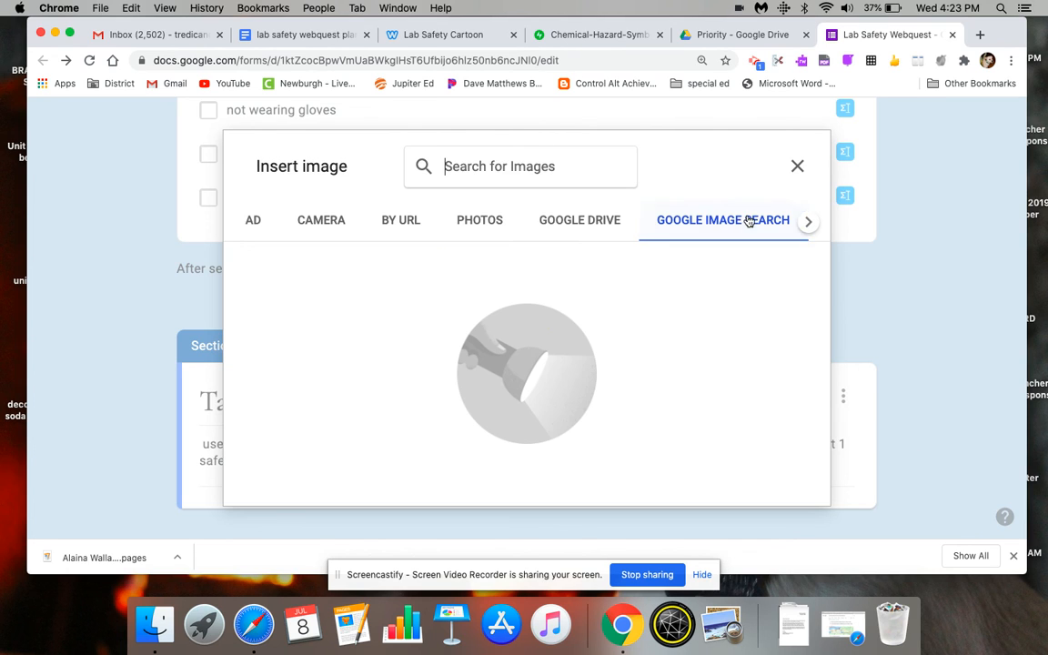
click(477, 166)
text(lab safety poster)
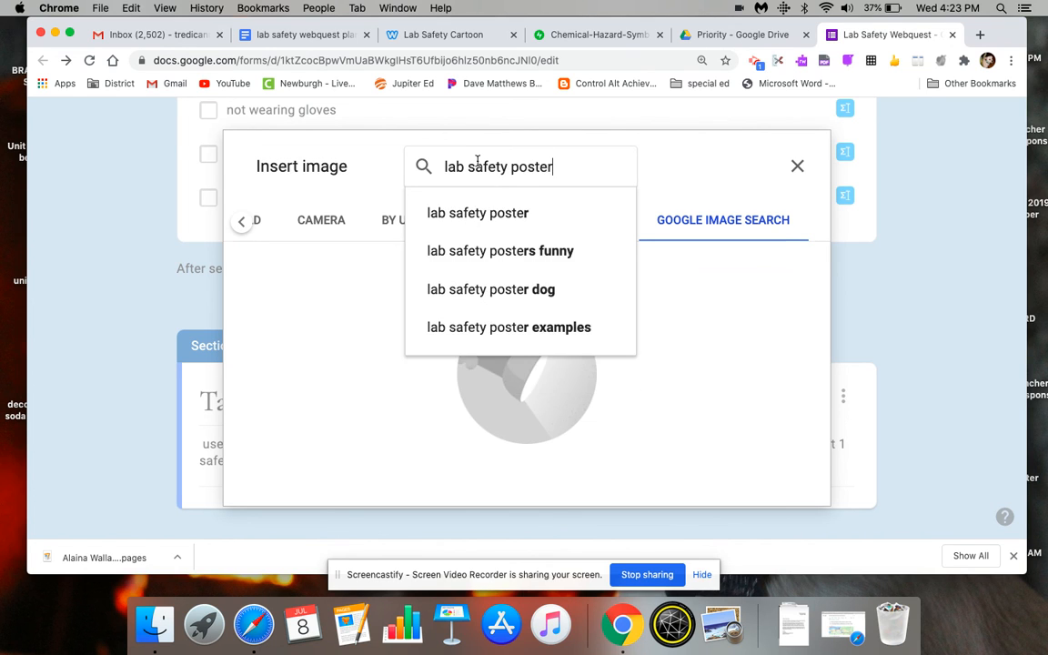
key(Return)
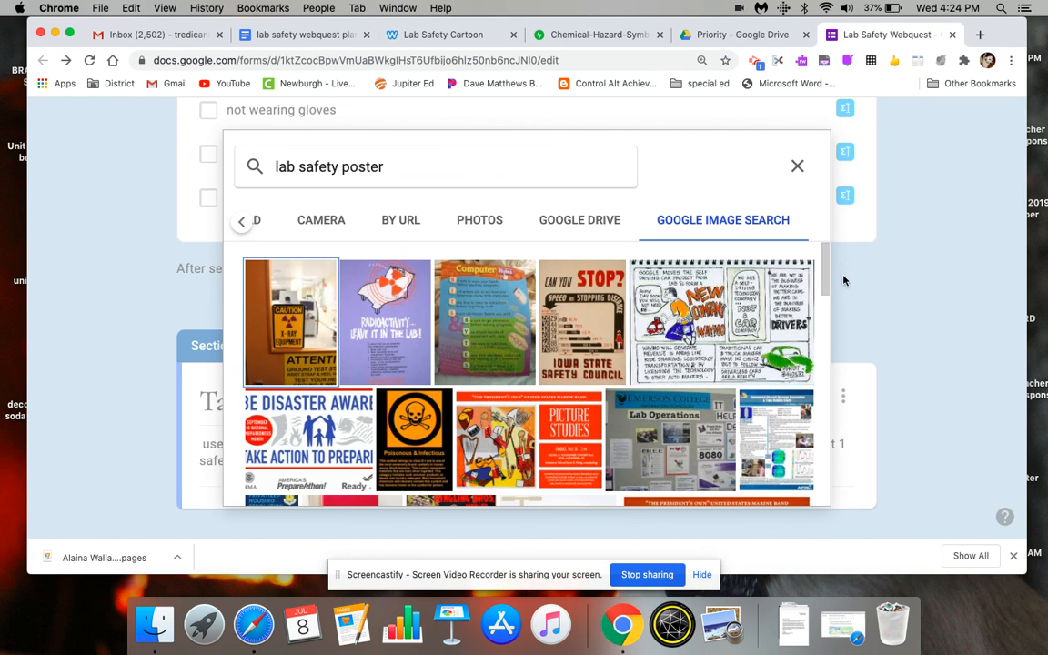
drag(831, 278, 814, 251)
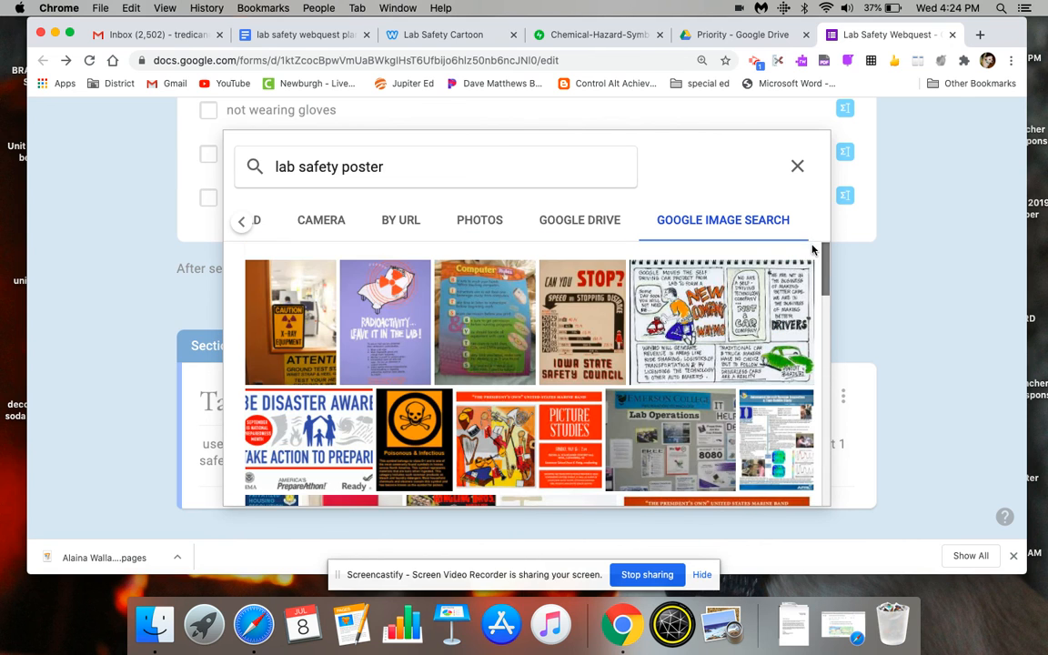
- Try the image search "lab safety poster lab dog" and close the image insertion without choosing a picture
click(396, 167)
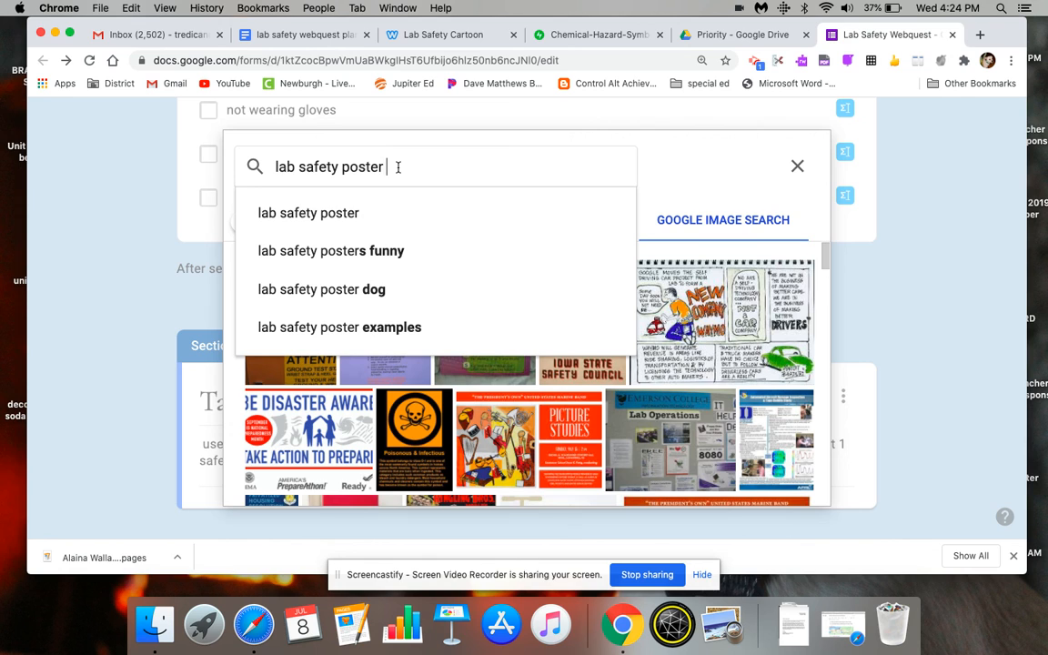
text(lab dog)
key(Return)
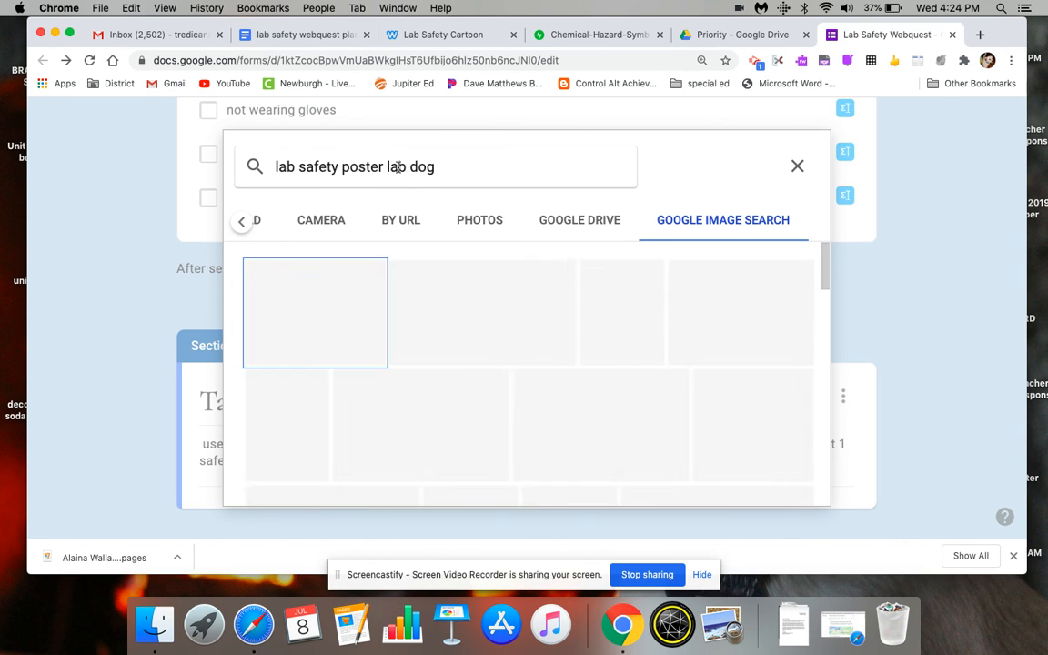
drag(825, 264, 834, 292)
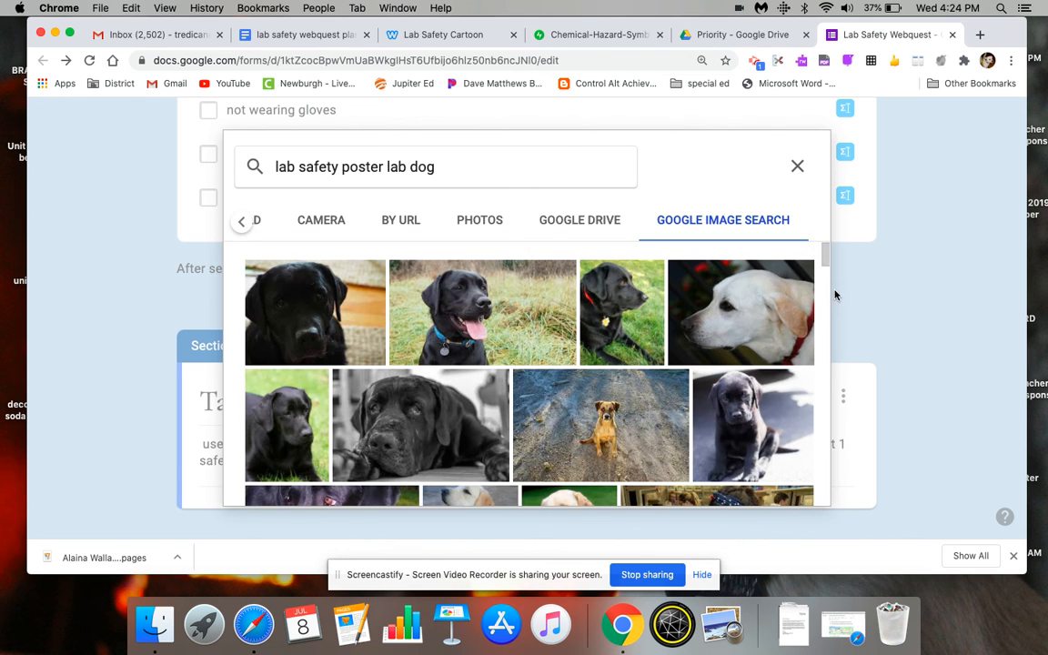
click(797, 166)
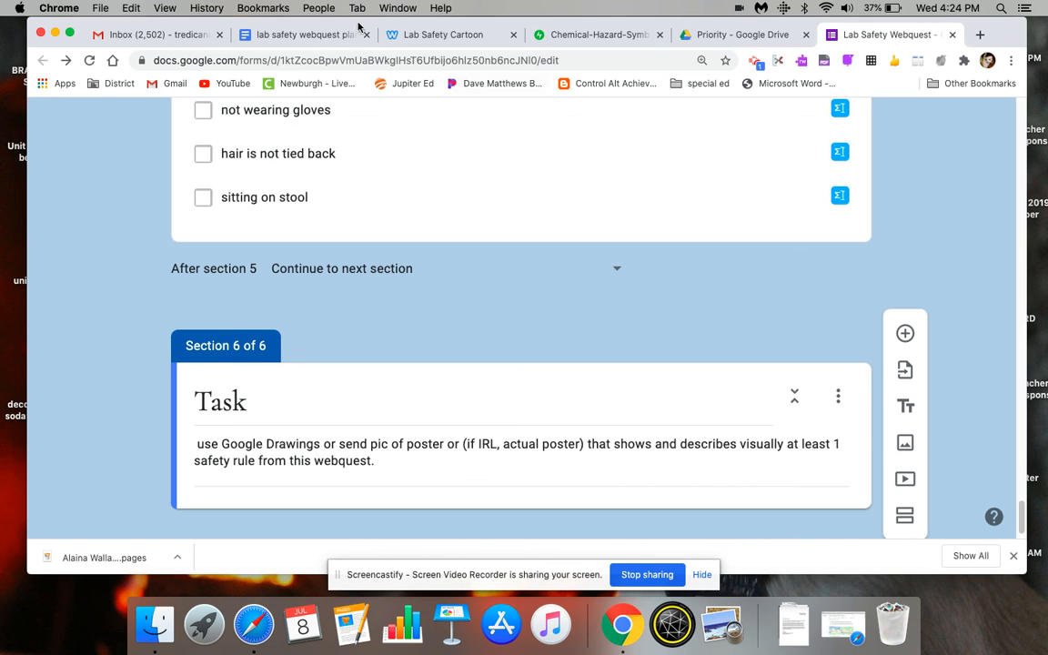
- Check the Task and safety poster examples notes in the planning doc and return to the form
click(304, 36)
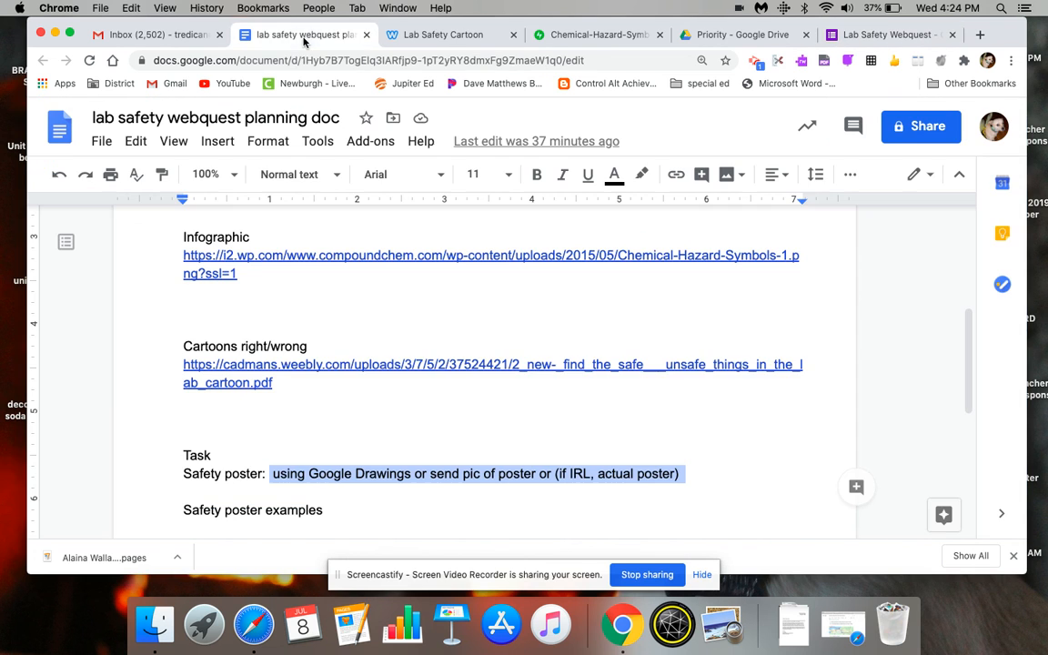
click(565, 511)
scroll(564, 409, down, 2)
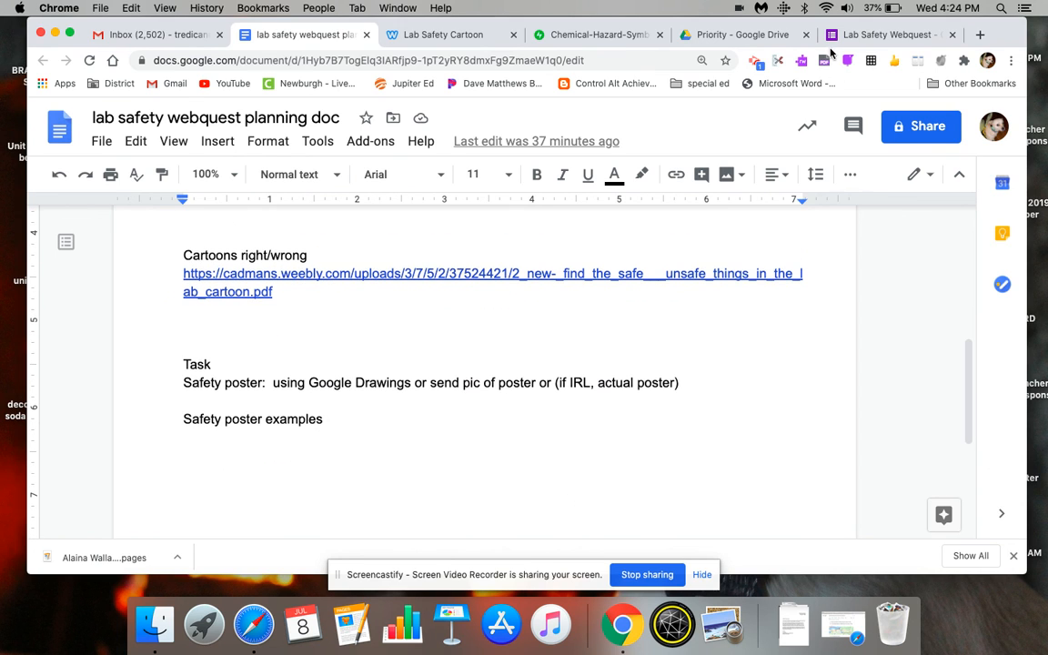
click(865, 35)
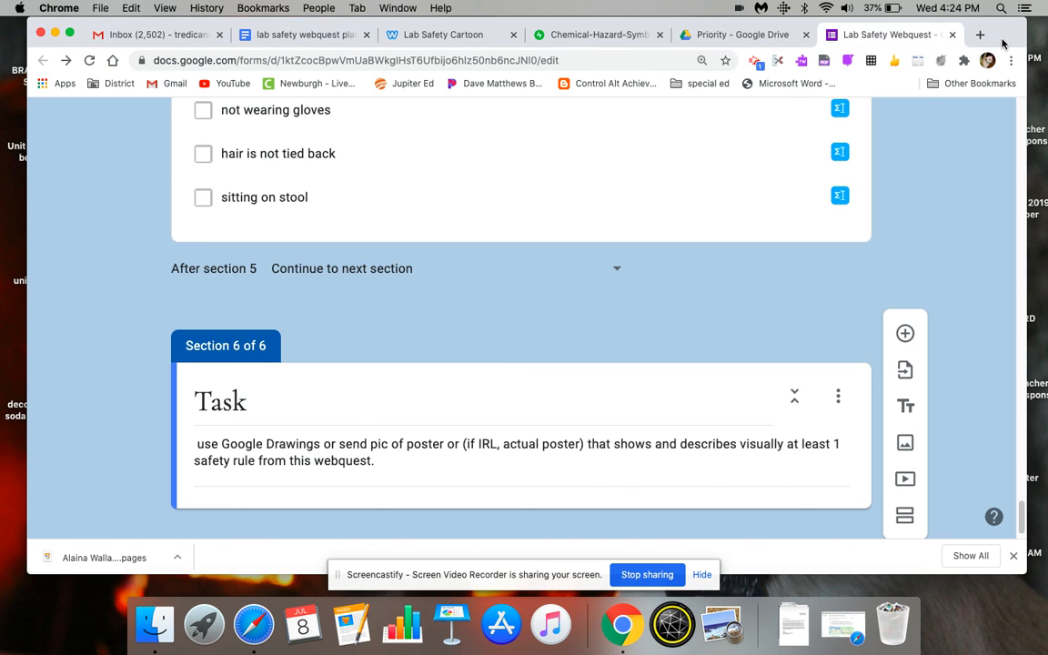
- Search the web in a new tab for "lab dog safety poster" images and open the Flinn Scientific "Proper Lab Attire Includes Goggles" poster
click(983, 37)
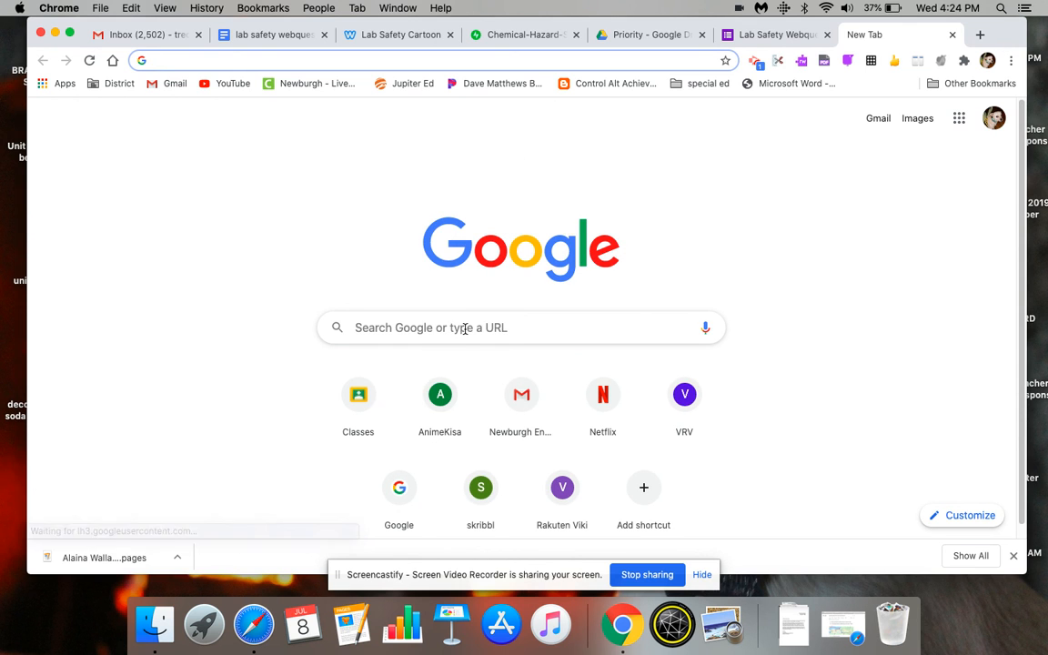
text(l)
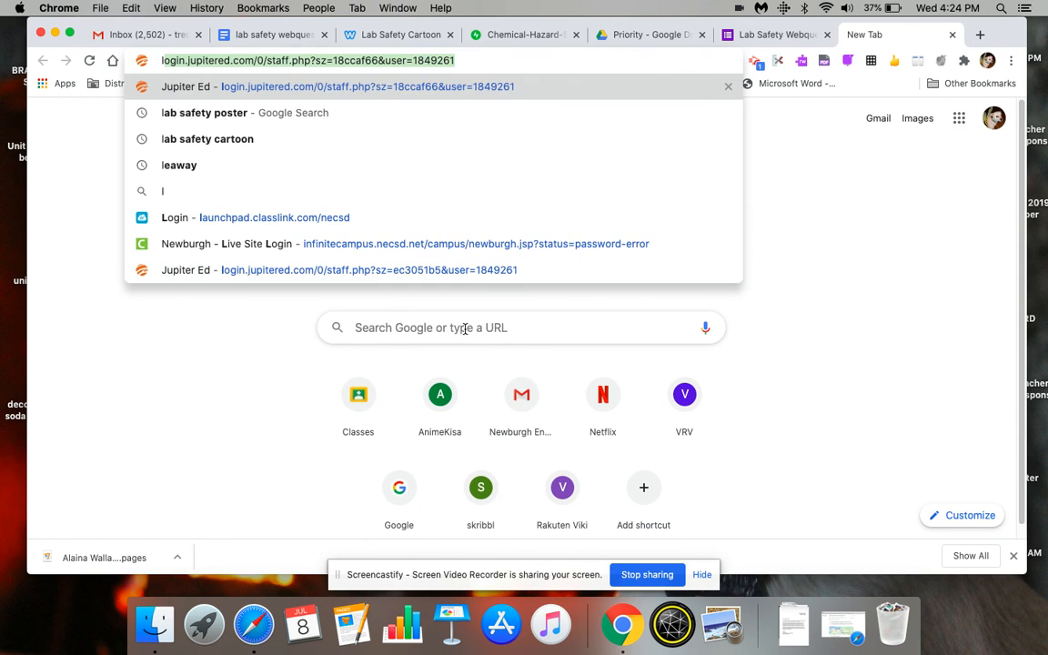
text(ab dog s)
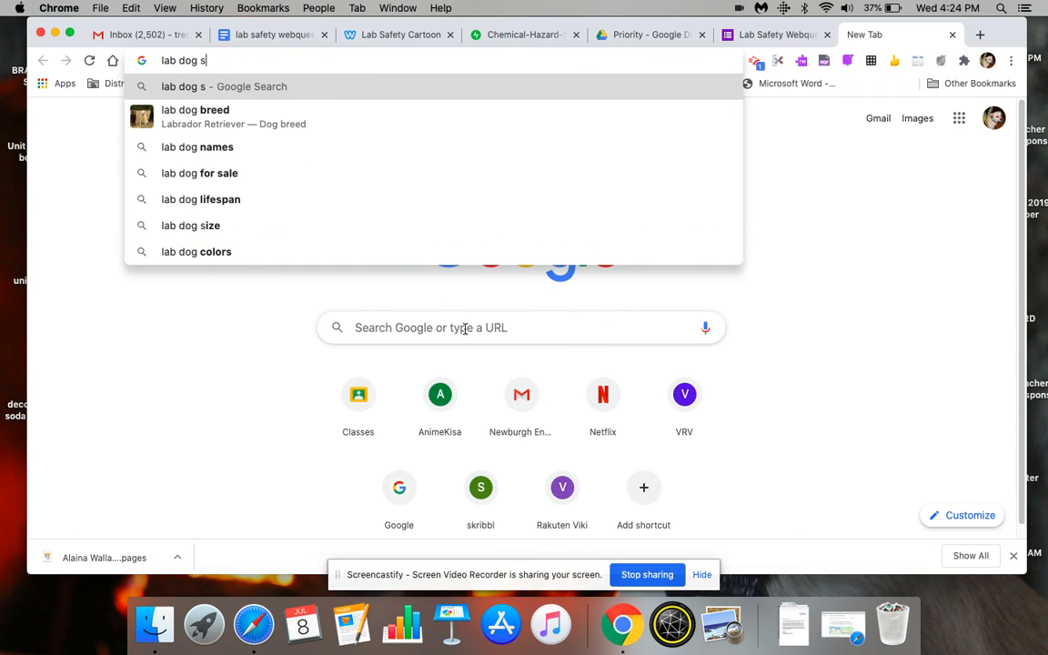
text(afety pposter)
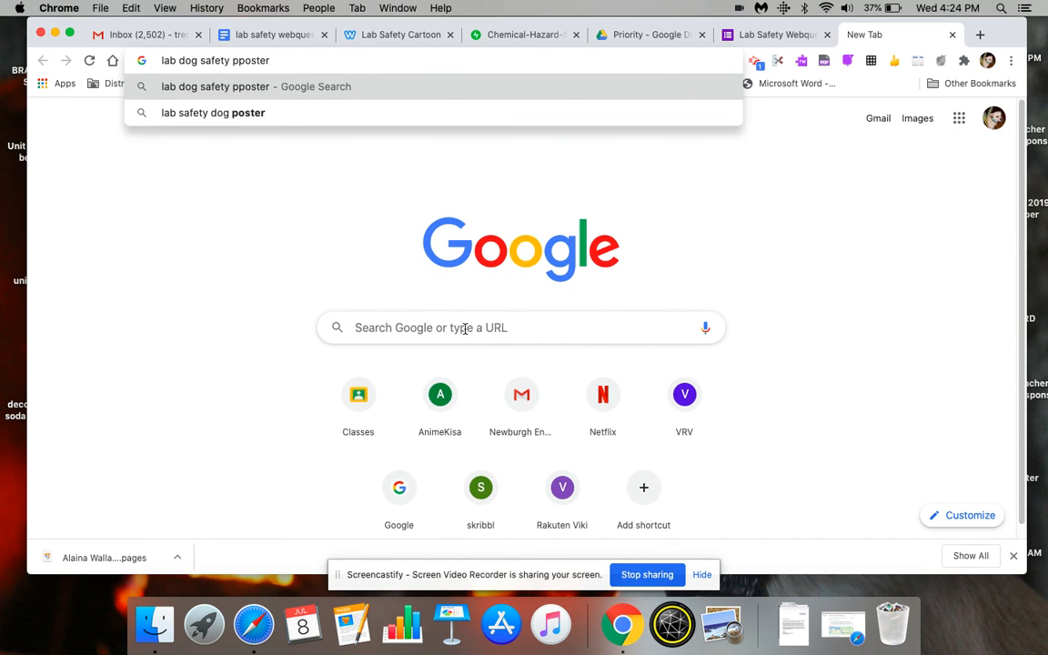
key(Return)
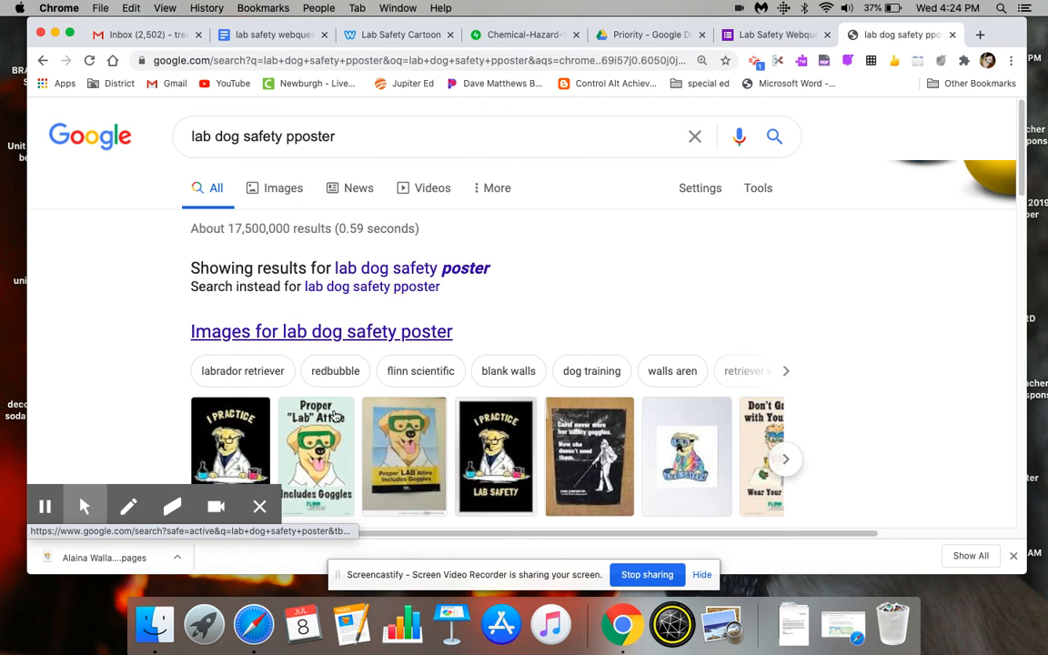
click(355, 333)
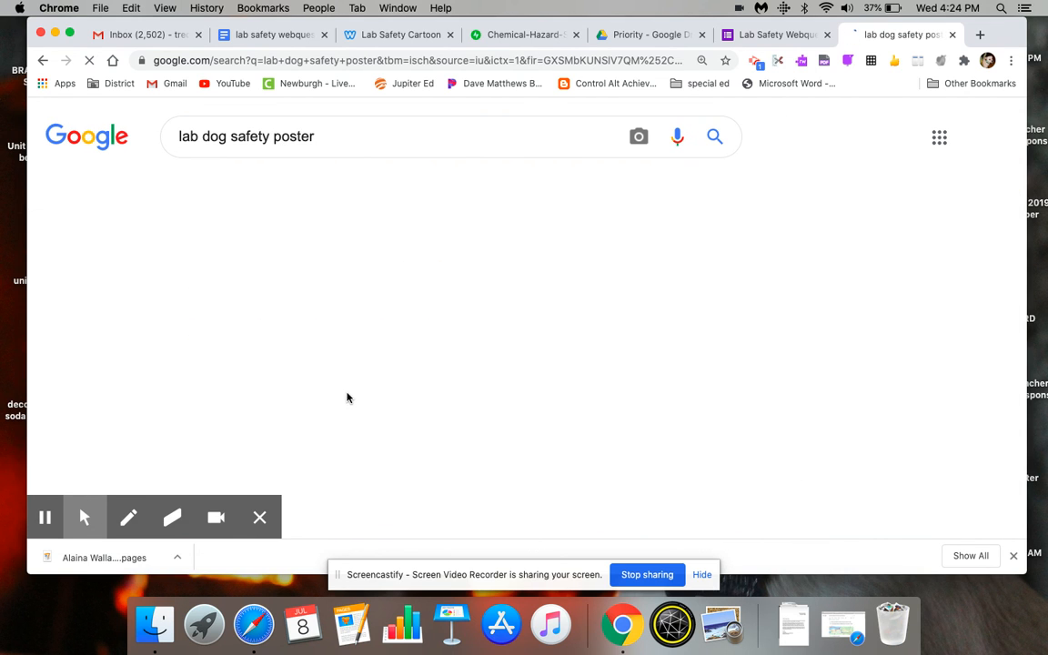
click(182, 358)
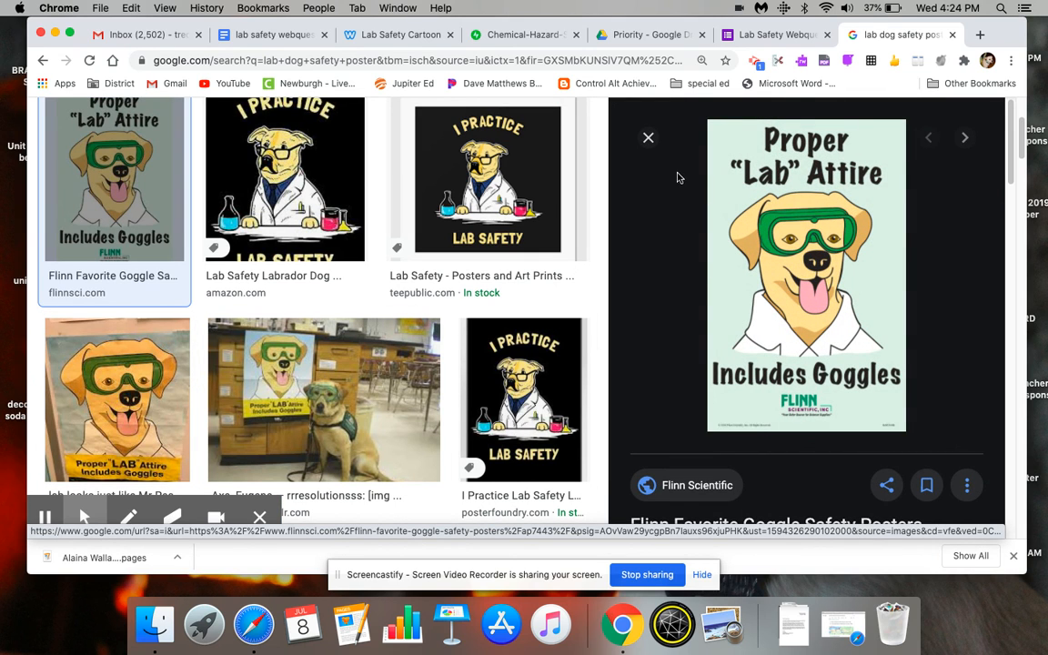
- Capture a screenshot of just the Flinn Scientific "Proper Lab Attire Includes Goggles" poster and return to the form
key(super+shift+4)
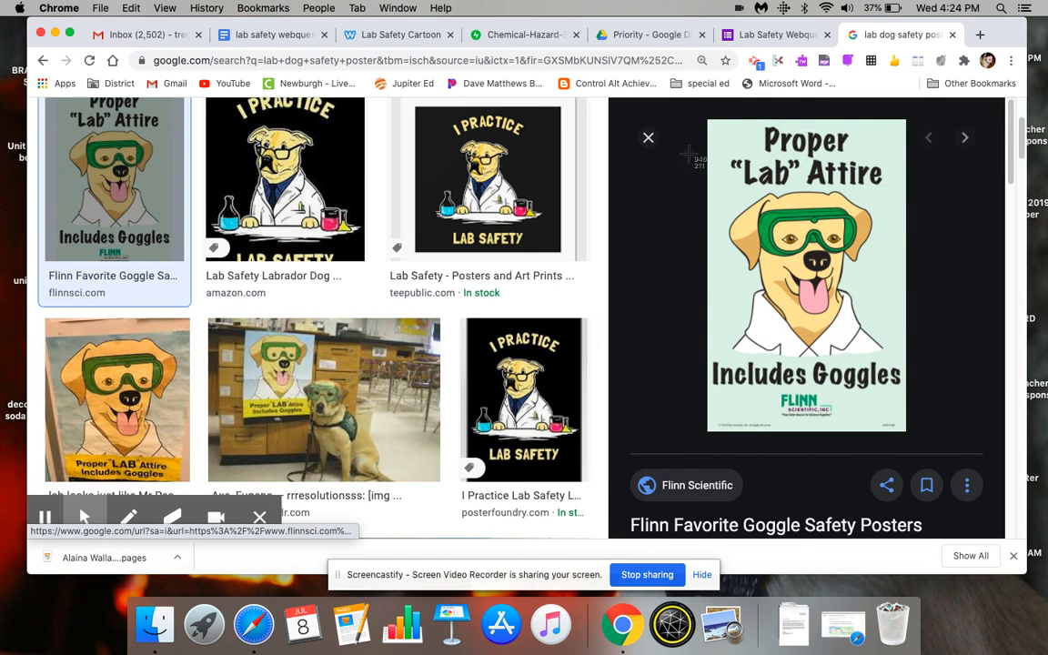
drag(708, 121, 905, 433)
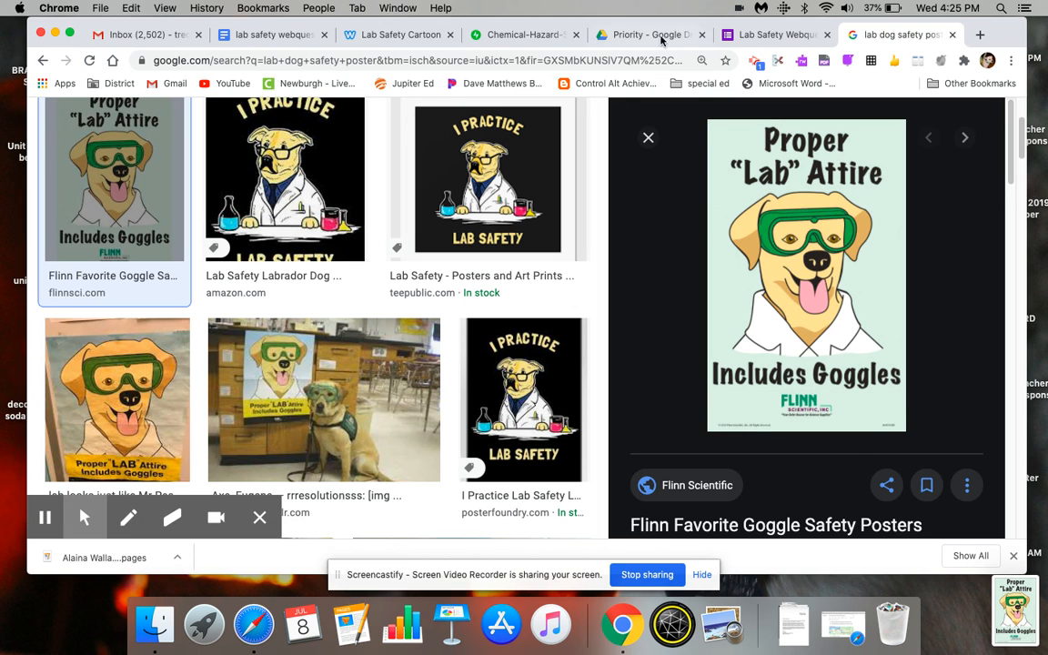
click(779, 40)
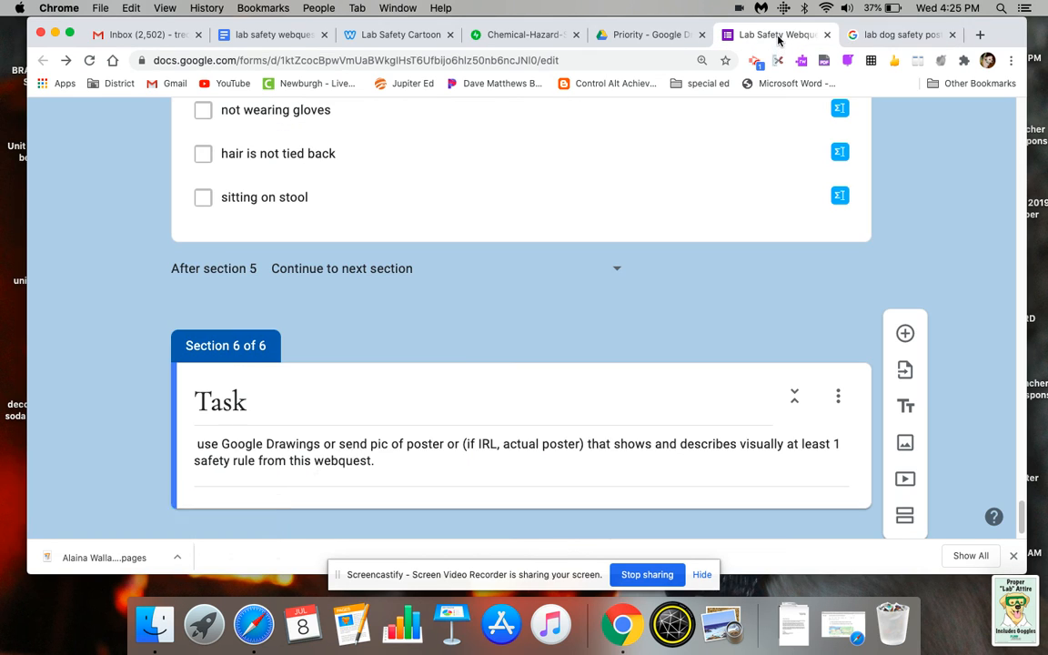
- Upload Screen Shot 2020-07-08 at 4.24.59 PM as an image in the Task section and title it "Here is an example :"
drag(1026, 513, 1021, 525)
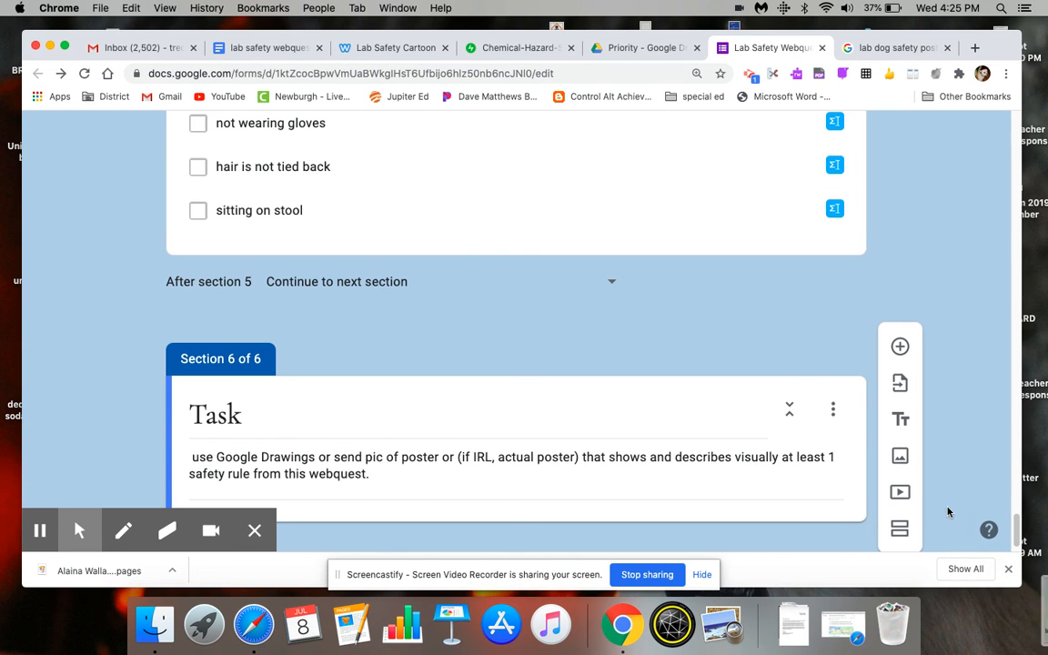
click(900, 458)
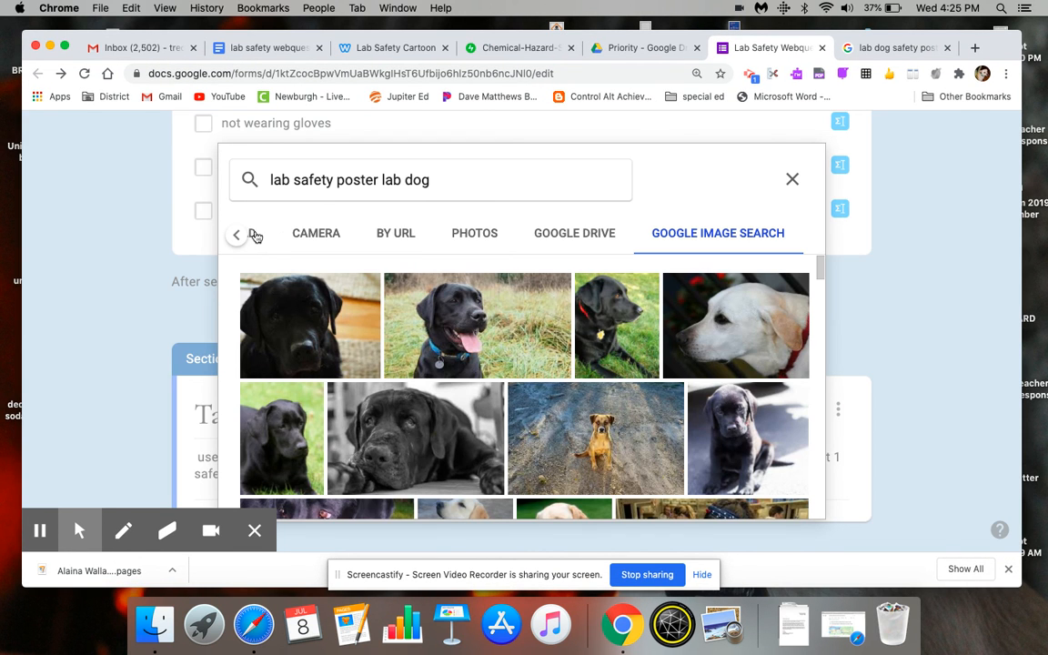
click(239, 235)
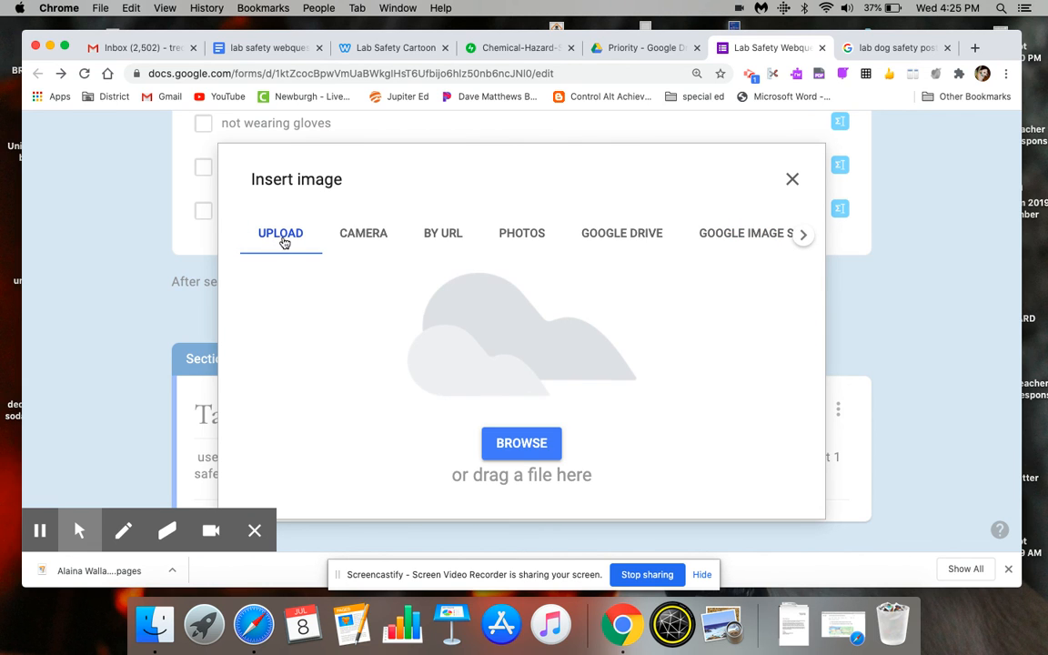
click(542, 438)
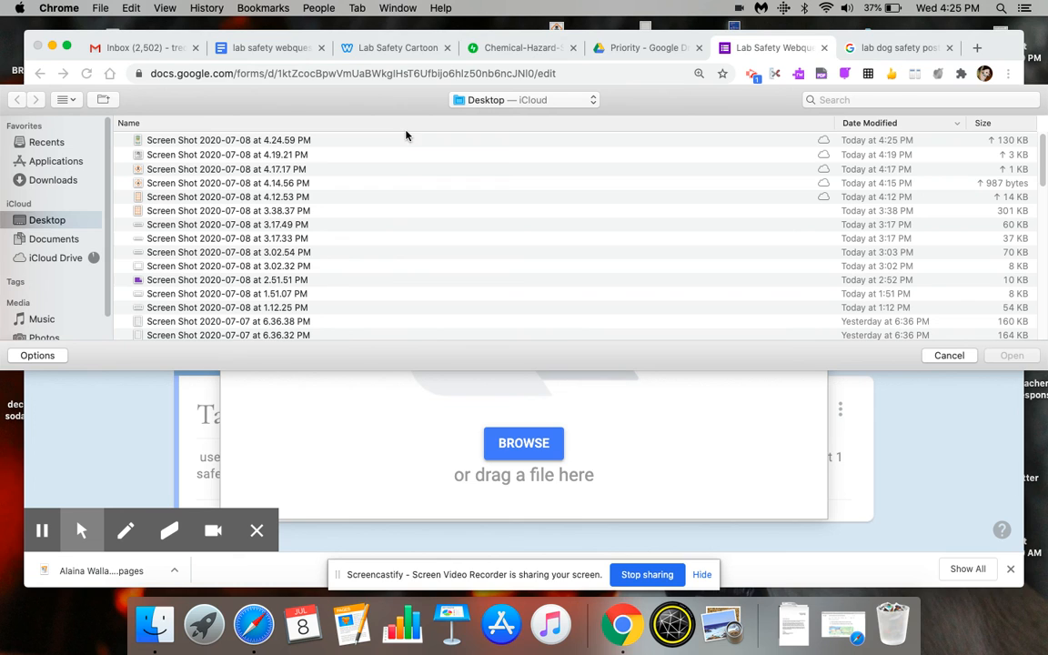
double_click(409, 139)
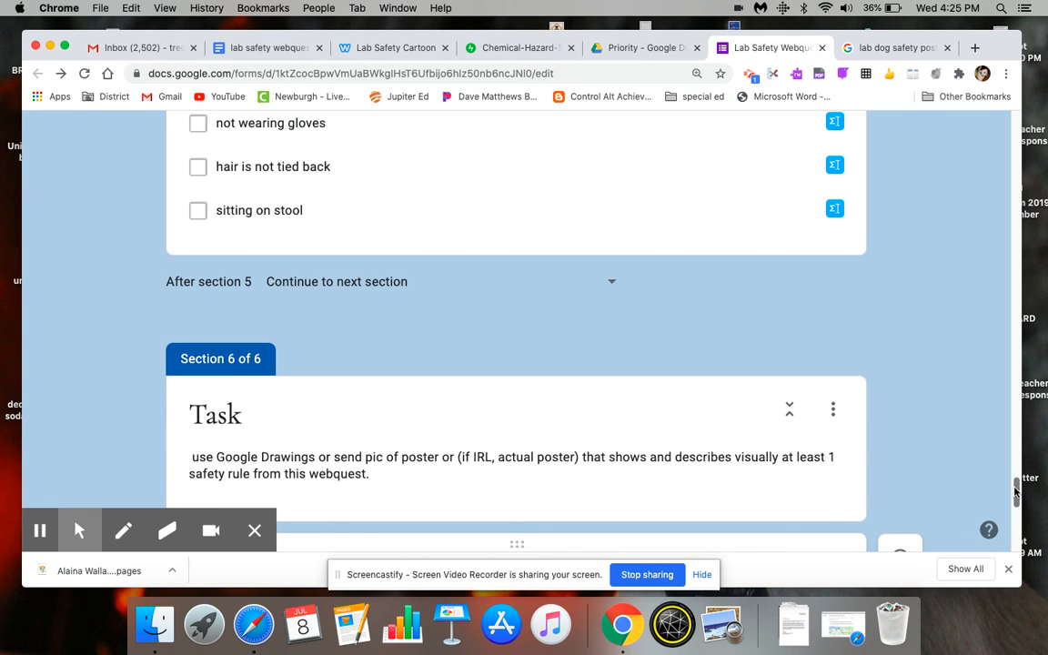
text(Here is an example :)
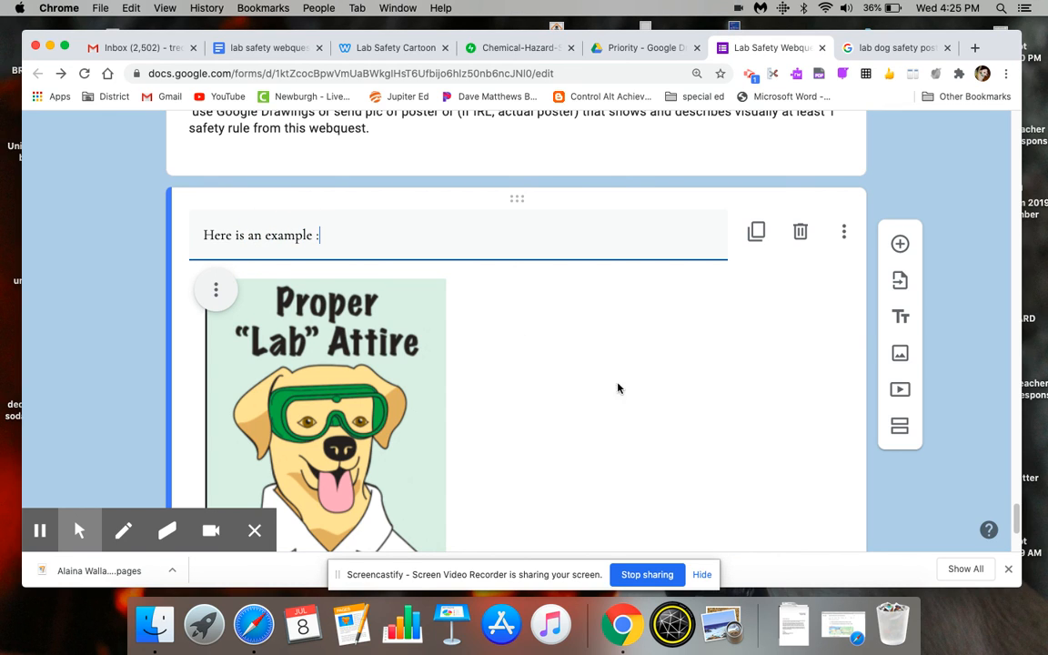
scroll(919, 469, down, 3)
- Add a new line "Due by Friday, 9/9/20" at the end of the Task section's description
drag(1019, 535, 1021, 506)
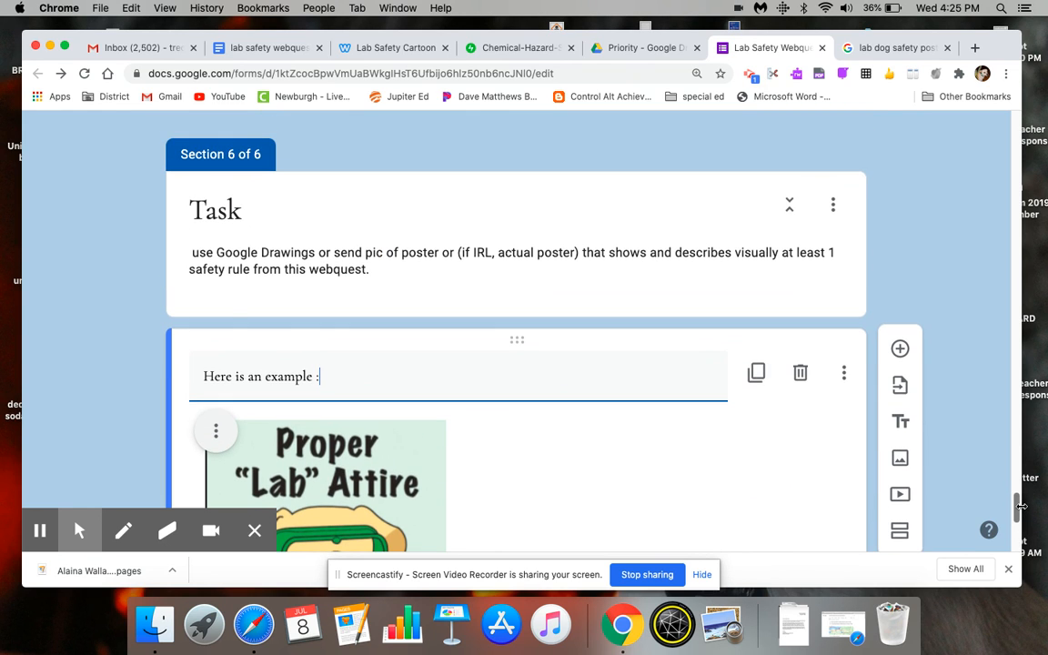
click(649, 276)
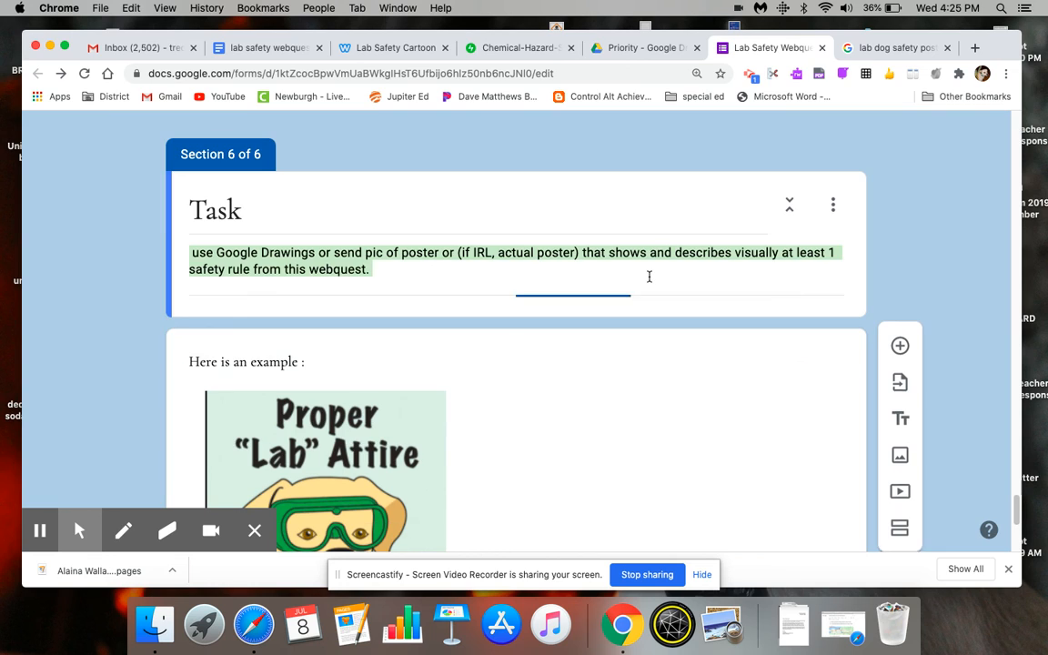
click(649, 277)
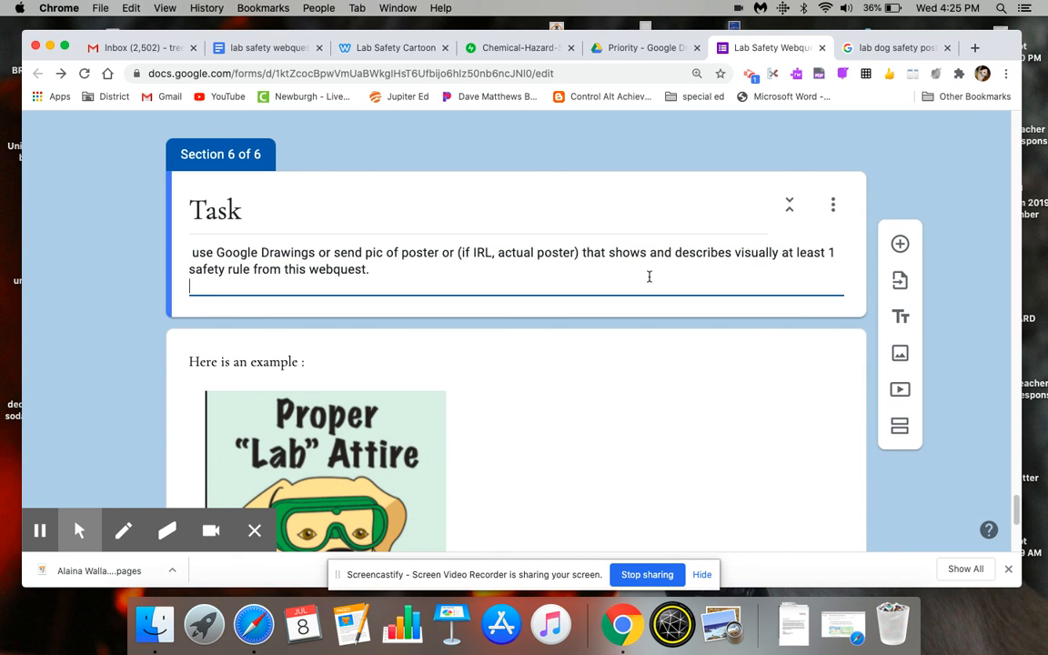
text(Due by Friday, )
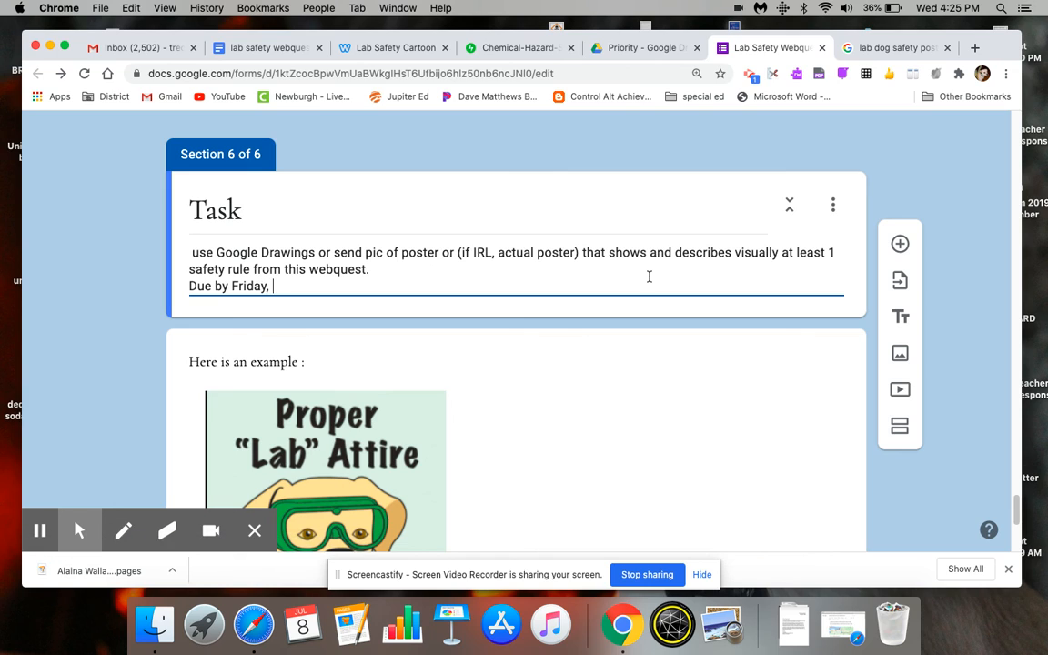
text(9/9.20)
key(Left)
key(Left)
text(/)
drag(1018, 513, 1042, 569)
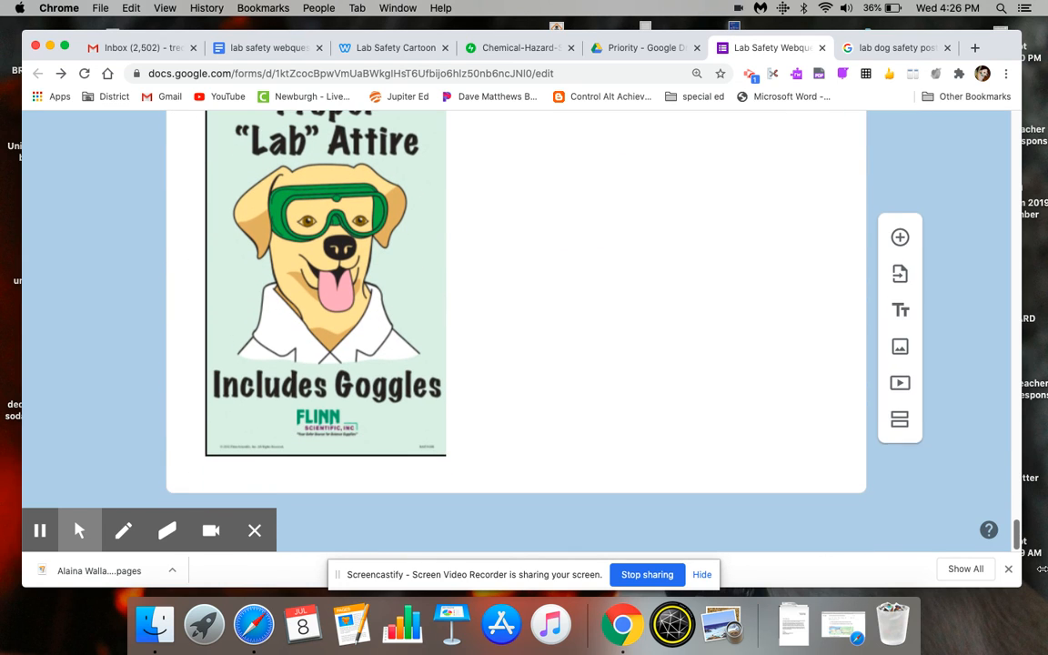